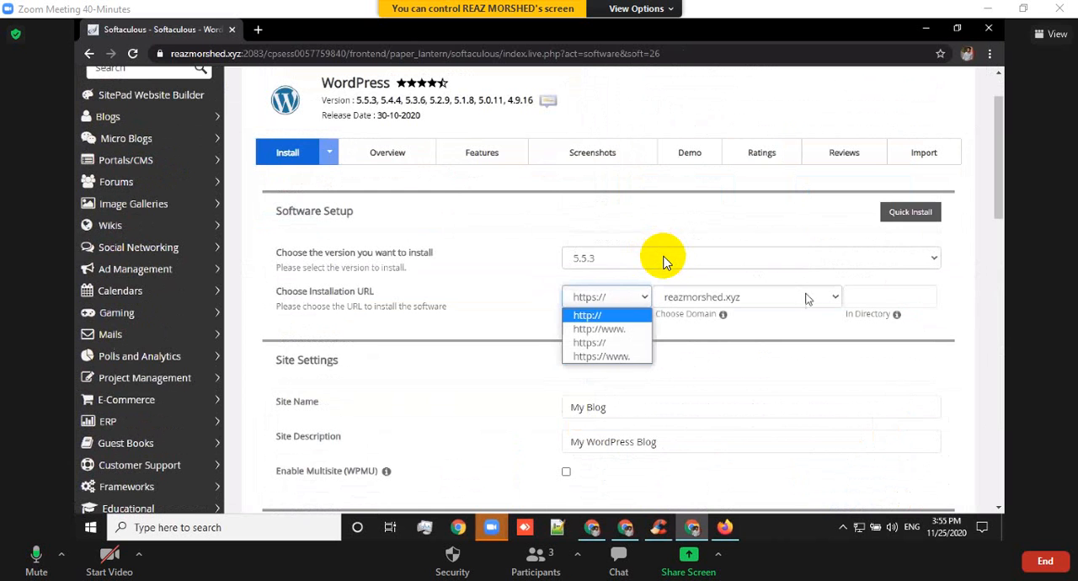
pyautogui.click(623, 357)
pyautogui.click(810, 298)
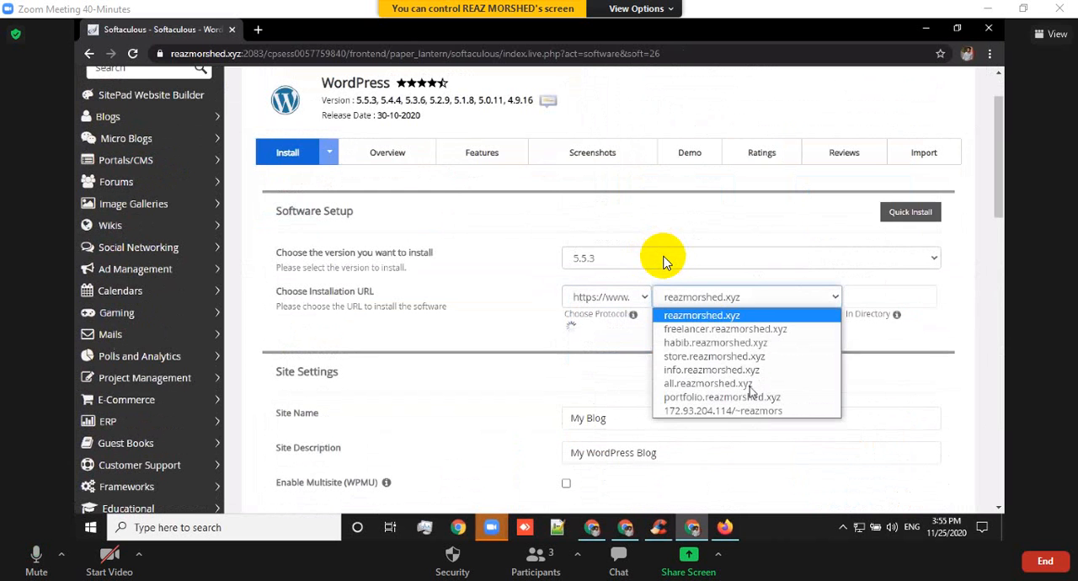
pyautogui.click(645, 299)
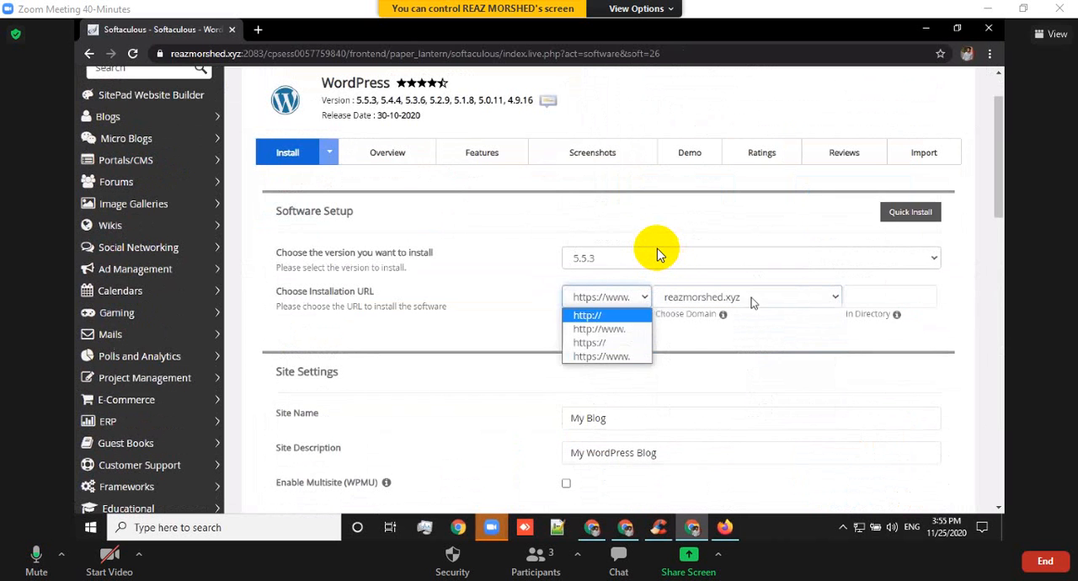
pyautogui.click(630, 330)
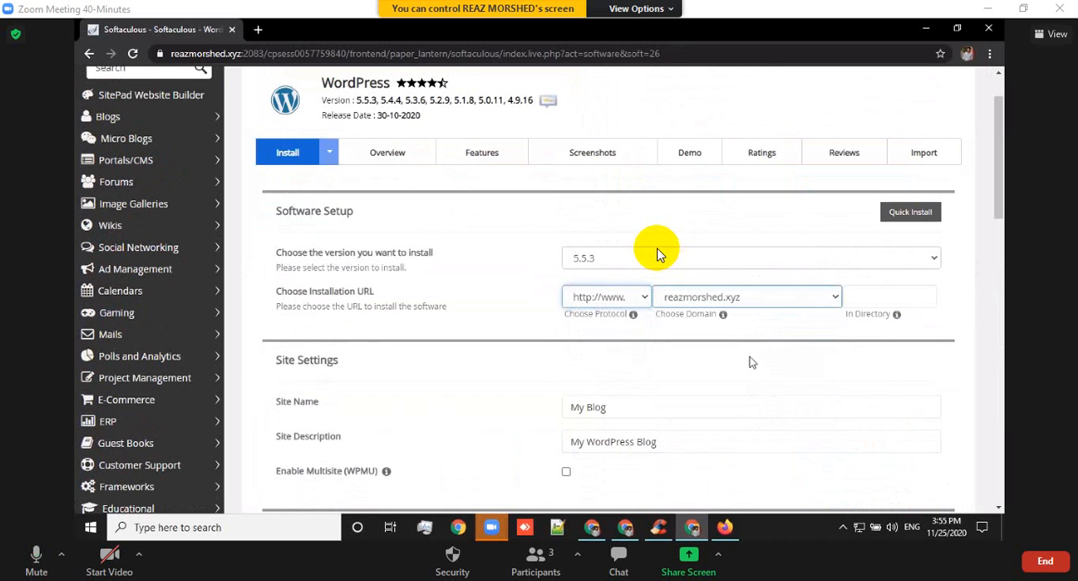
pyautogui.click(762, 298)
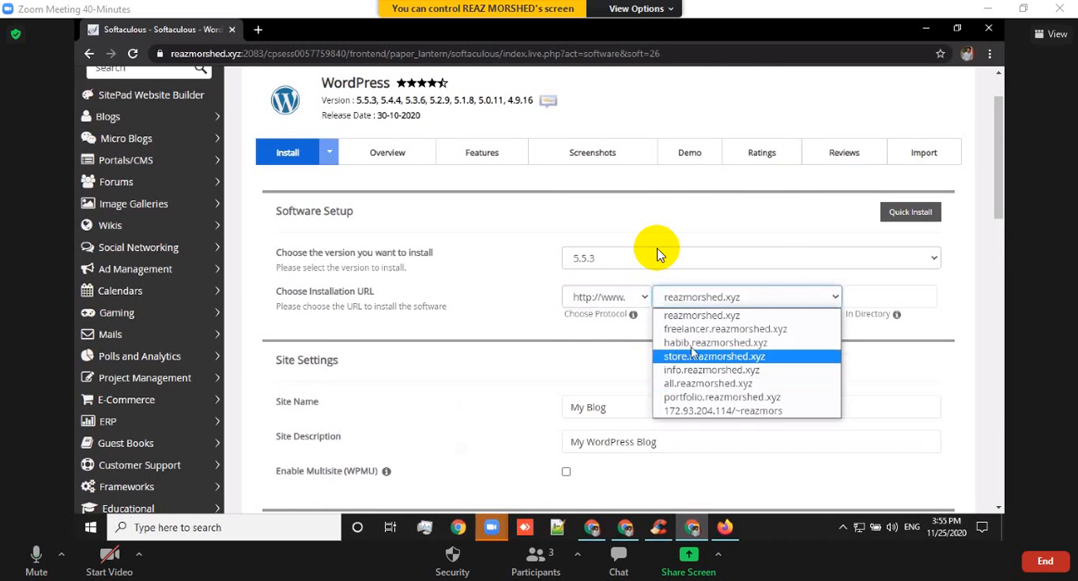
pyautogui.click(707, 343)
# Install WordPress 5.5.3 on the chosen subdomain, leaving the remaining installation settings at their defaults.
pyautogui.scroll(-10, 758, 354)
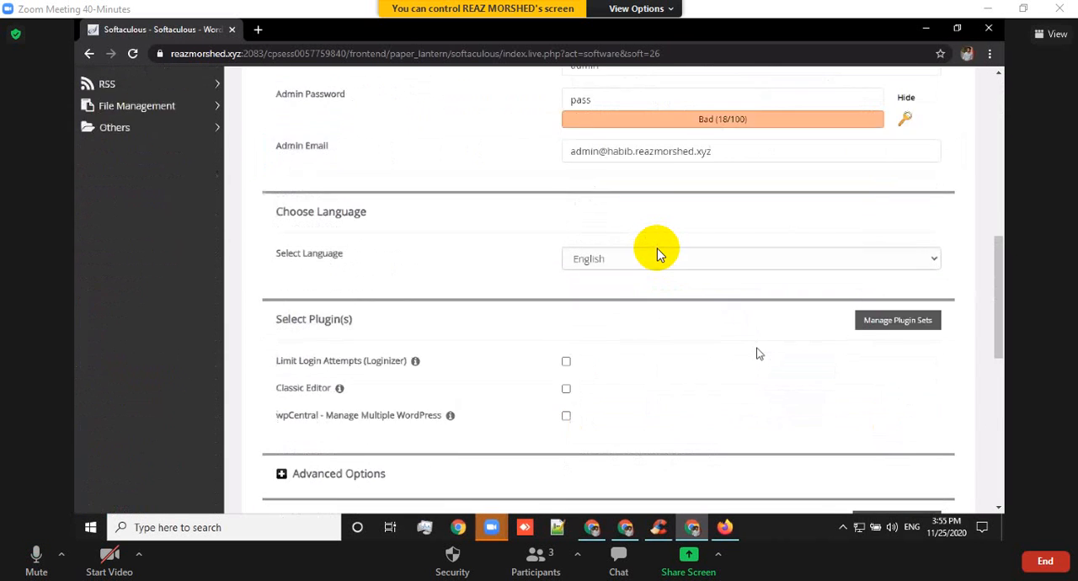
pyautogui.scroll(-5, 624, 296)
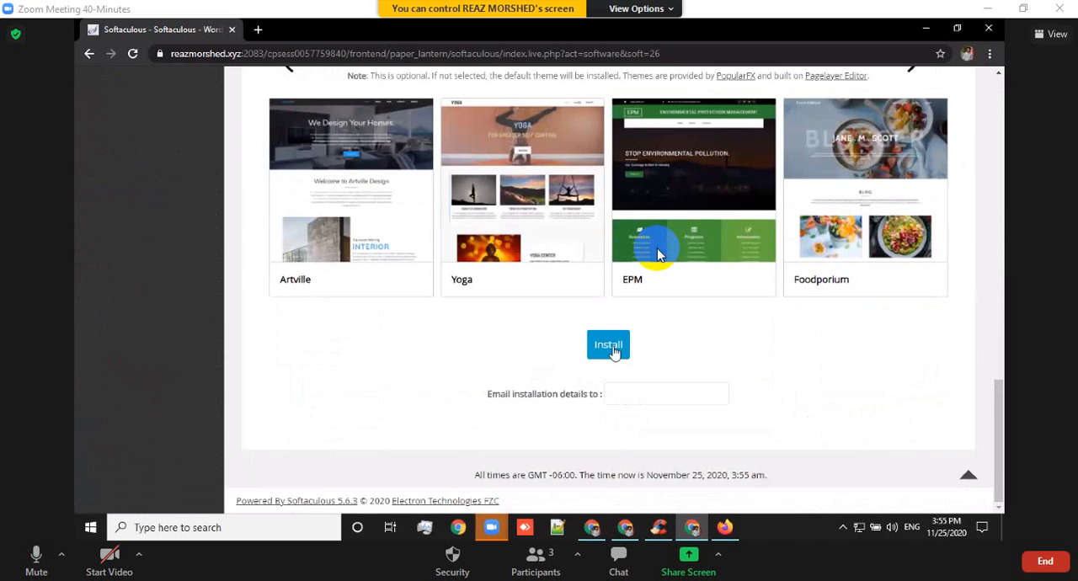
pyautogui.click(632, 354)
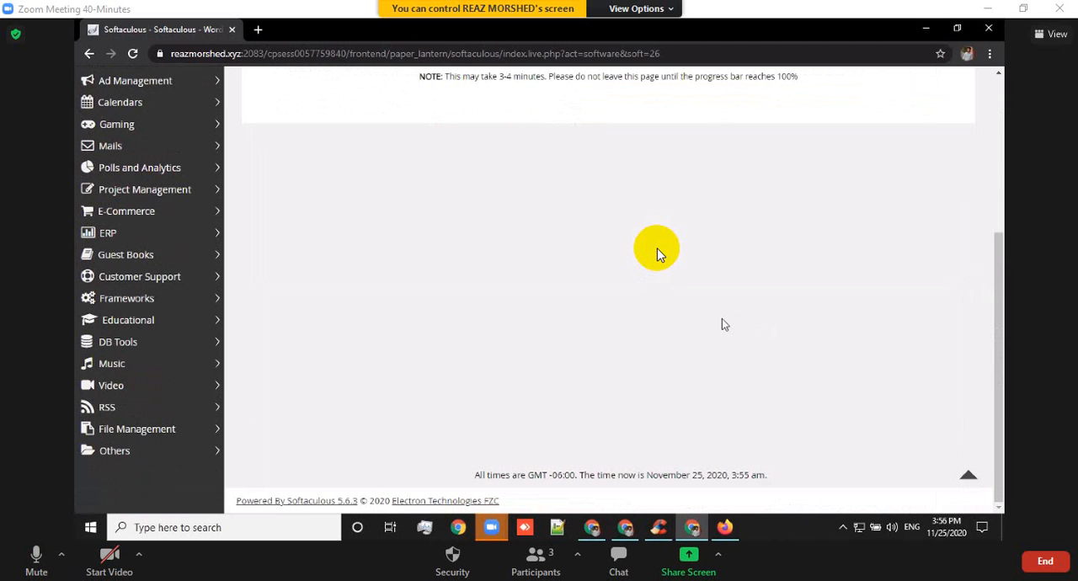
# Open the new site's administrative URL and display its installed themes in the WordPress dashboard.
pyautogui.scroll(4, 660, 255)
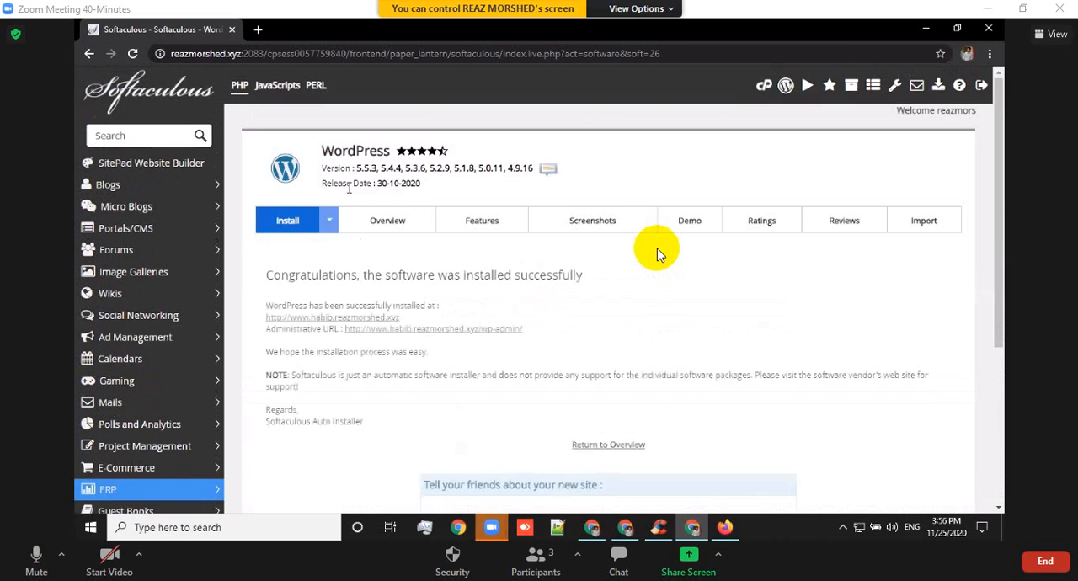
pyautogui.click(455, 329)
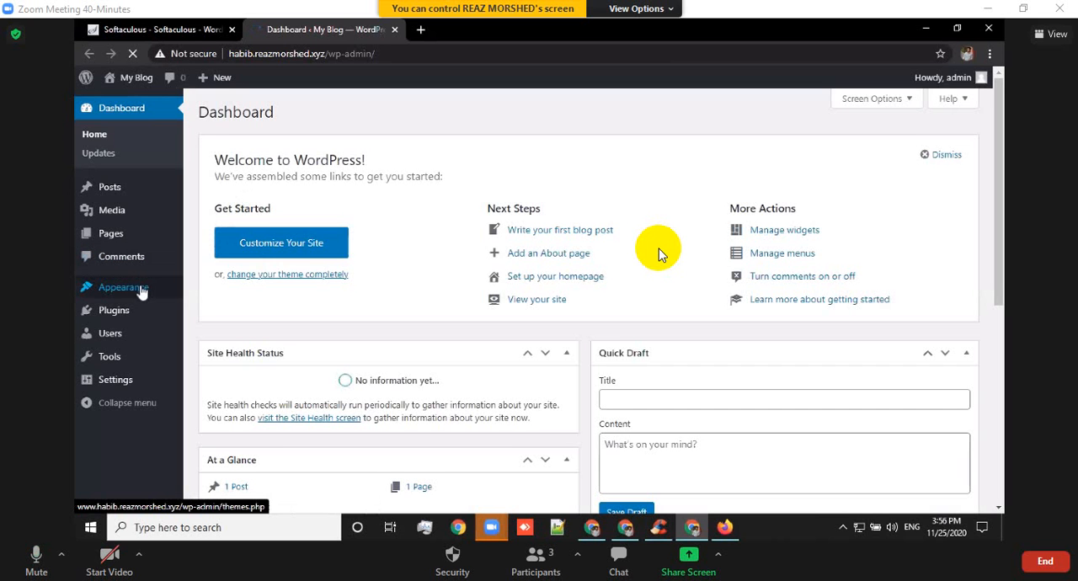
pyautogui.click(146, 290)
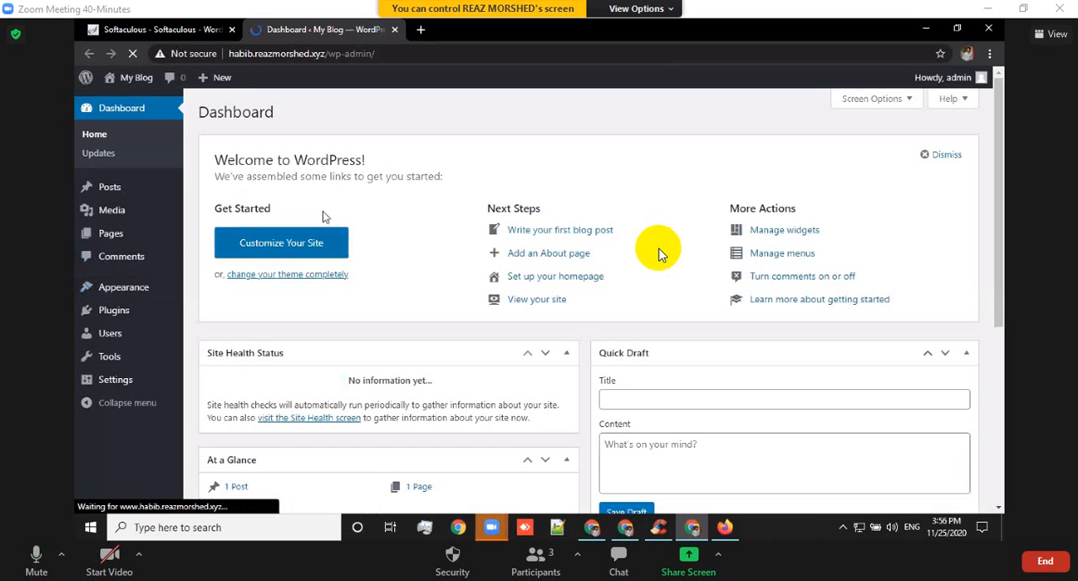
pyautogui.moveTo(178, 291)
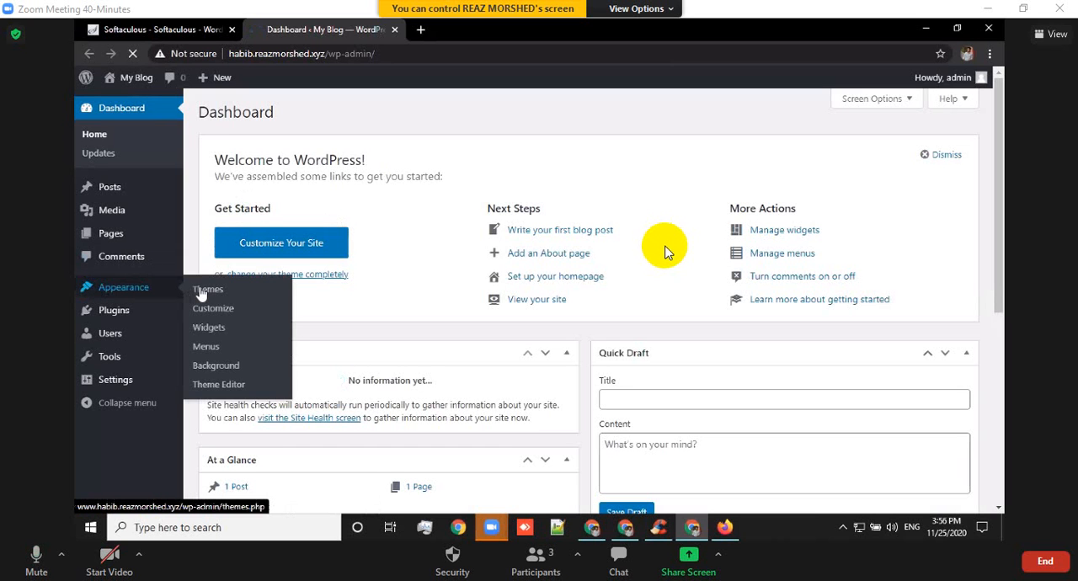
pyautogui.click(202, 291)
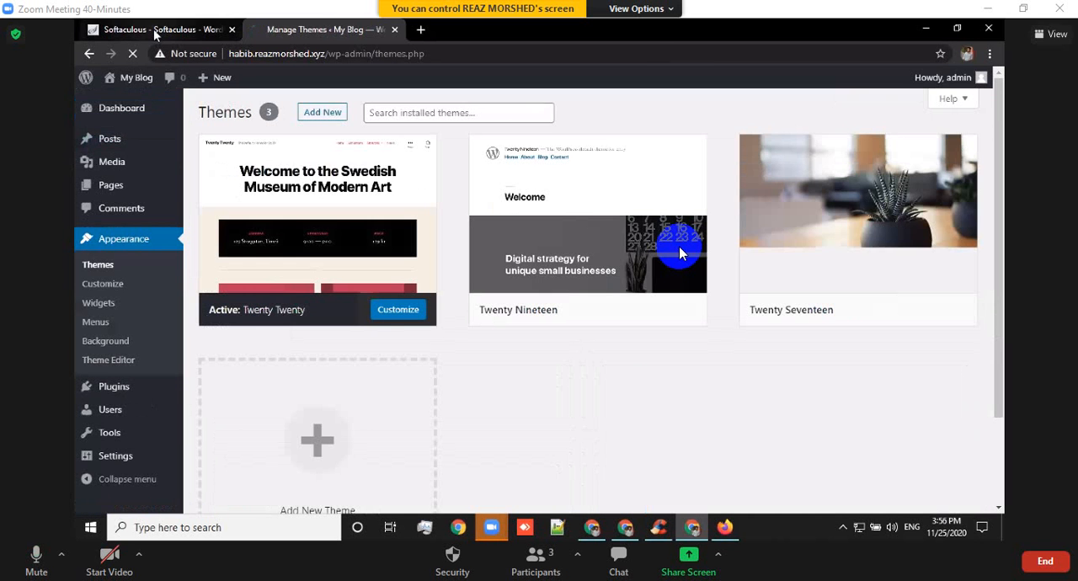
# Go back from the Softaculous installation result, reload the page and open the cPanel home page.
pyautogui.click(154, 32)
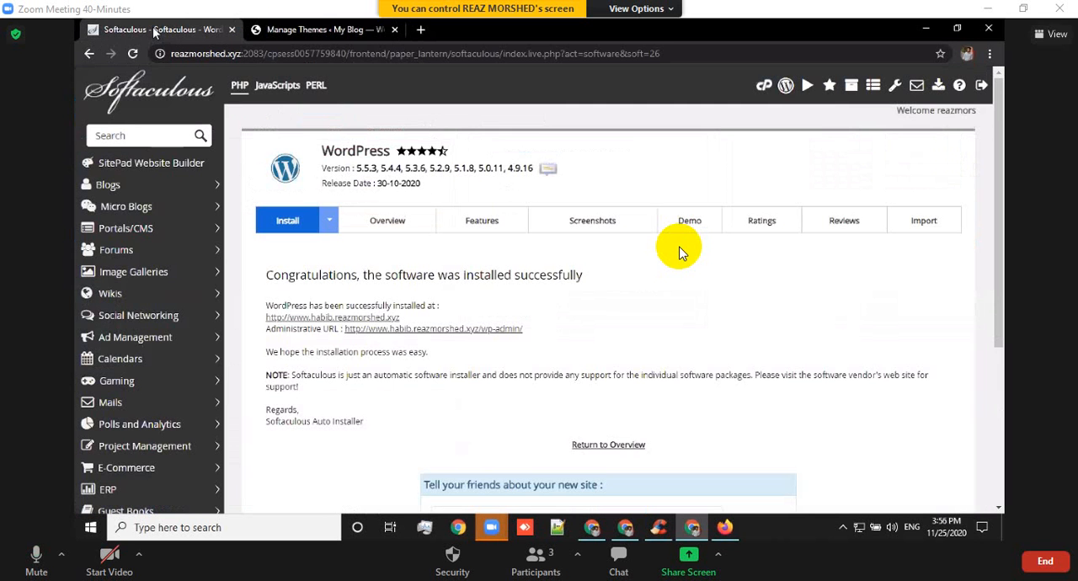
pyautogui.click(90, 53)
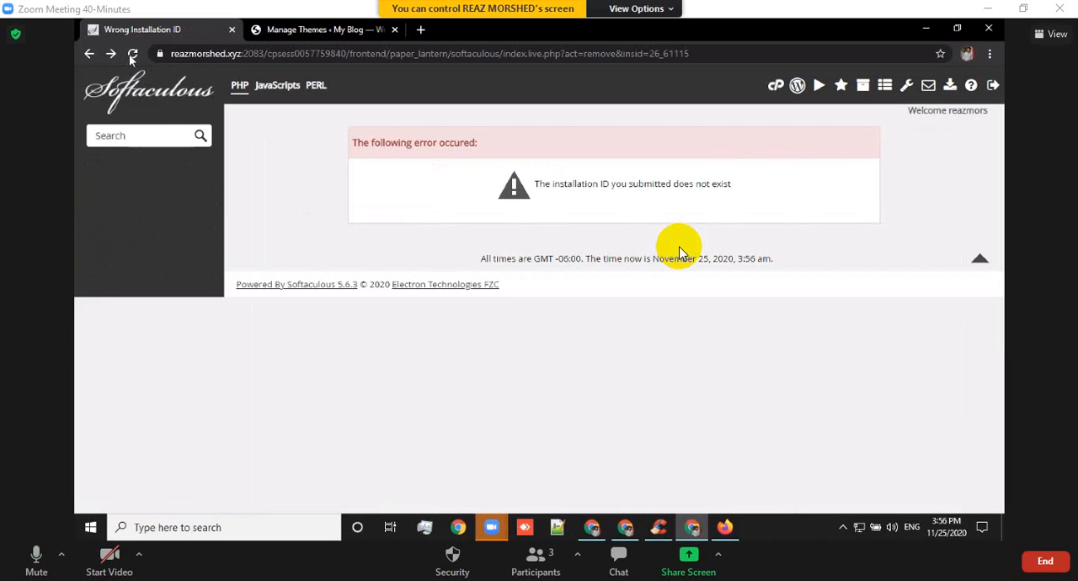
pyautogui.click(133, 54)
pyautogui.click(132, 54)
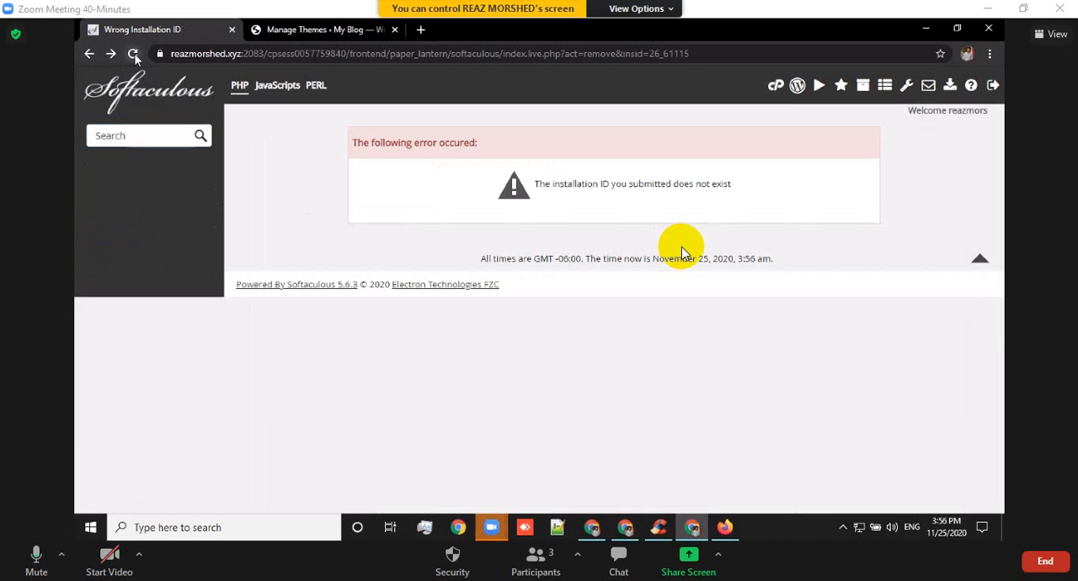
pyautogui.click(133, 53)
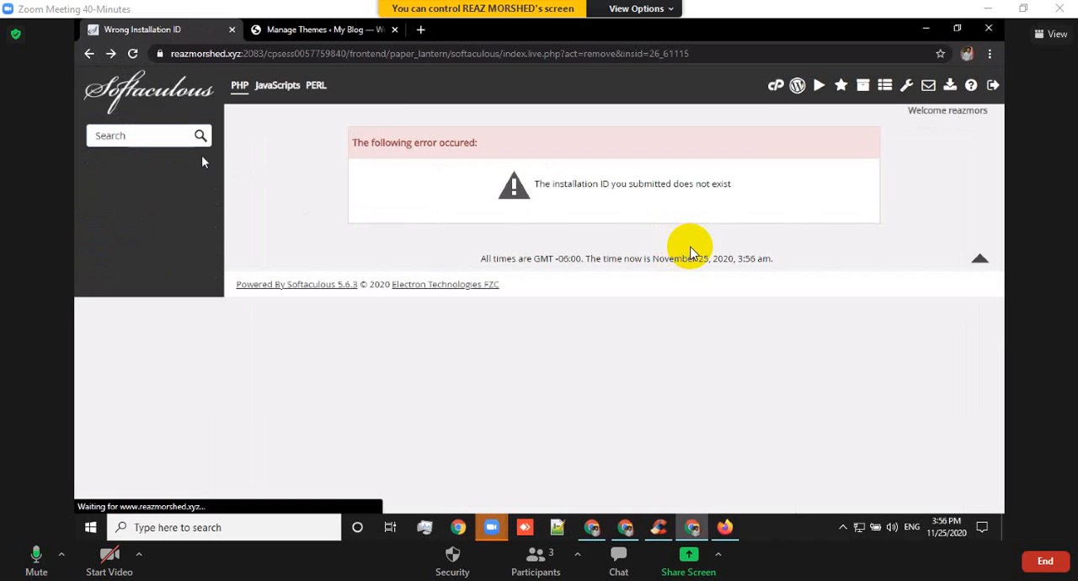
pyautogui.click(776, 88)
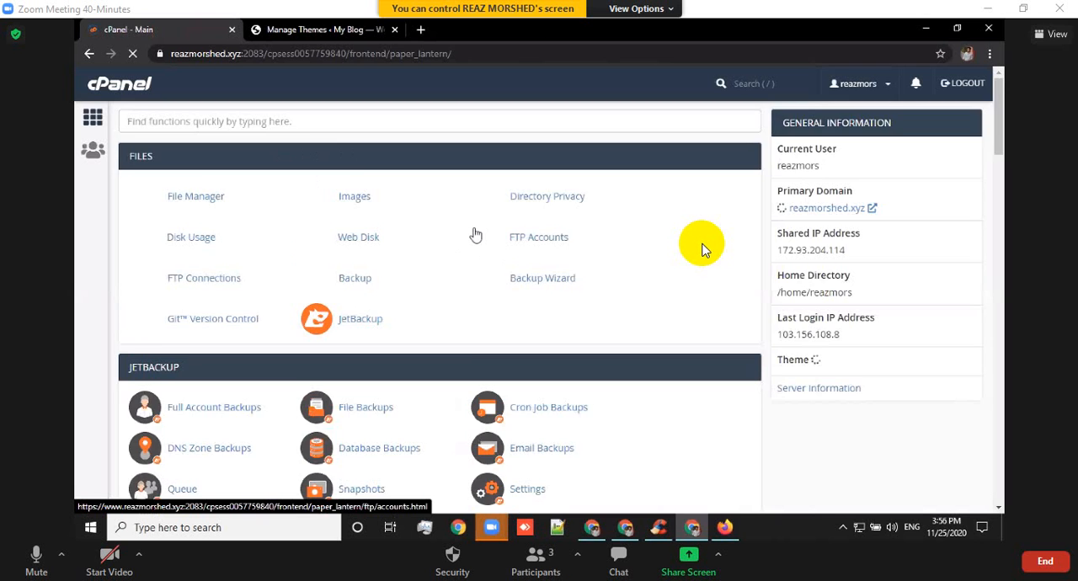
# Open File Manager from the cPanel home page to view the hosting account's home directory.
pyautogui.scroll(-5, 440, 209)
pyautogui.scroll(5, 430, 213)
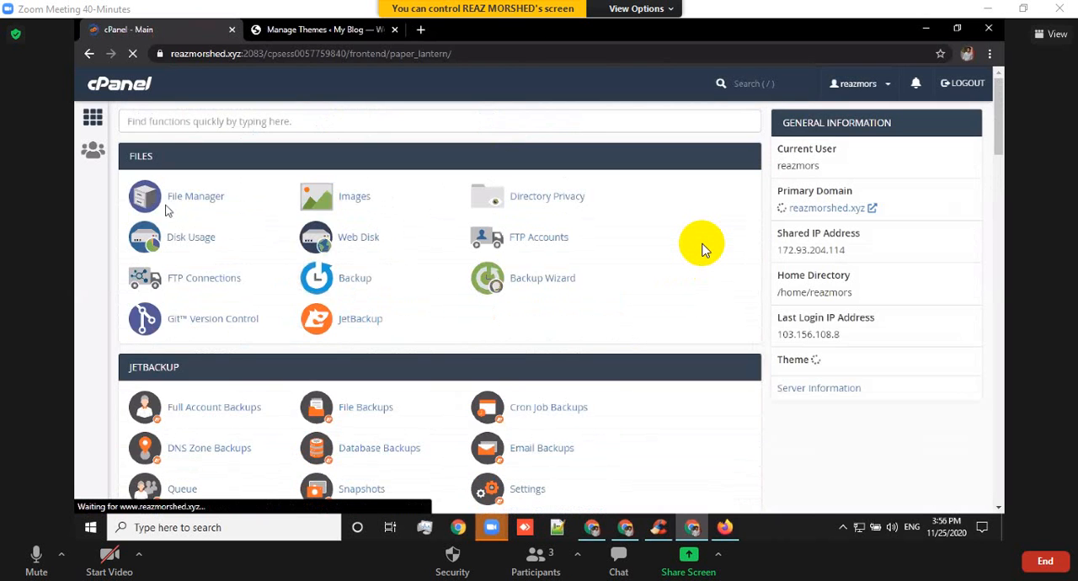
pyautogui.click(210, 199)
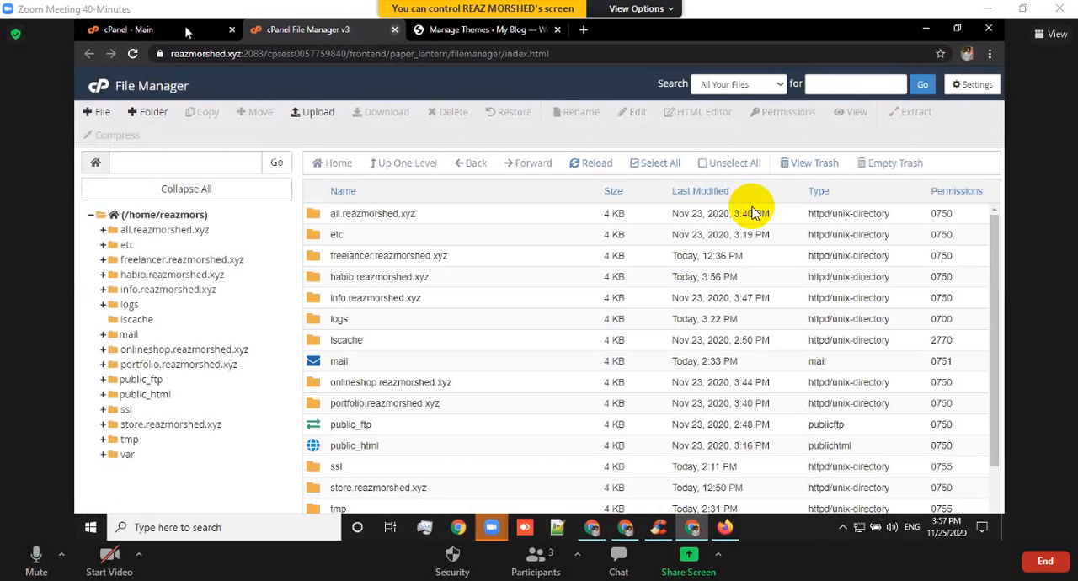
# Return to the WordPress dashboard, open the Add Plugins page with its upload form and dismiss the file chooser.
pyautogui.click(187, 31)
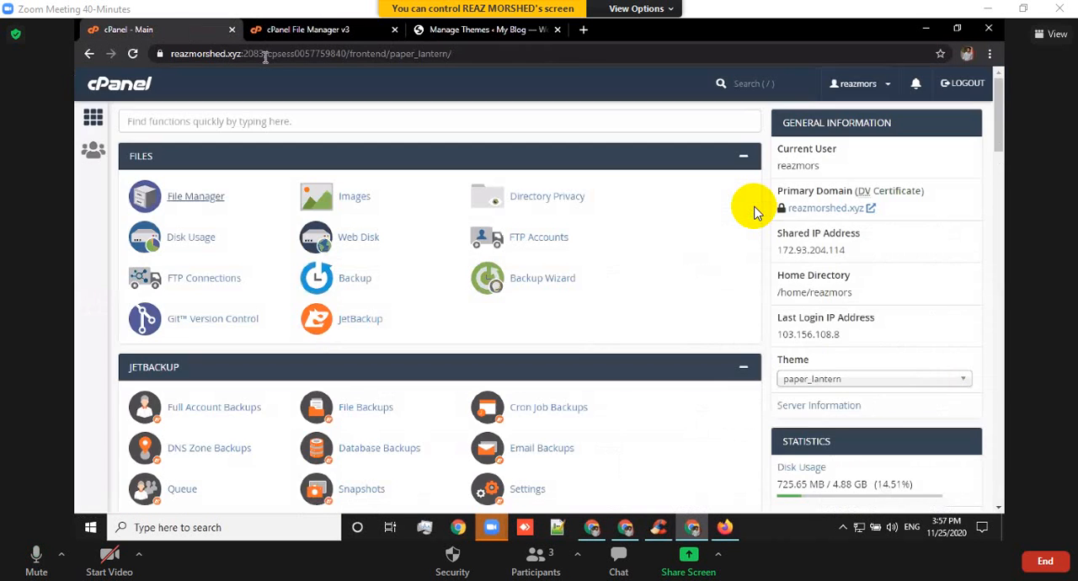
pyautogui.click(522, 31)
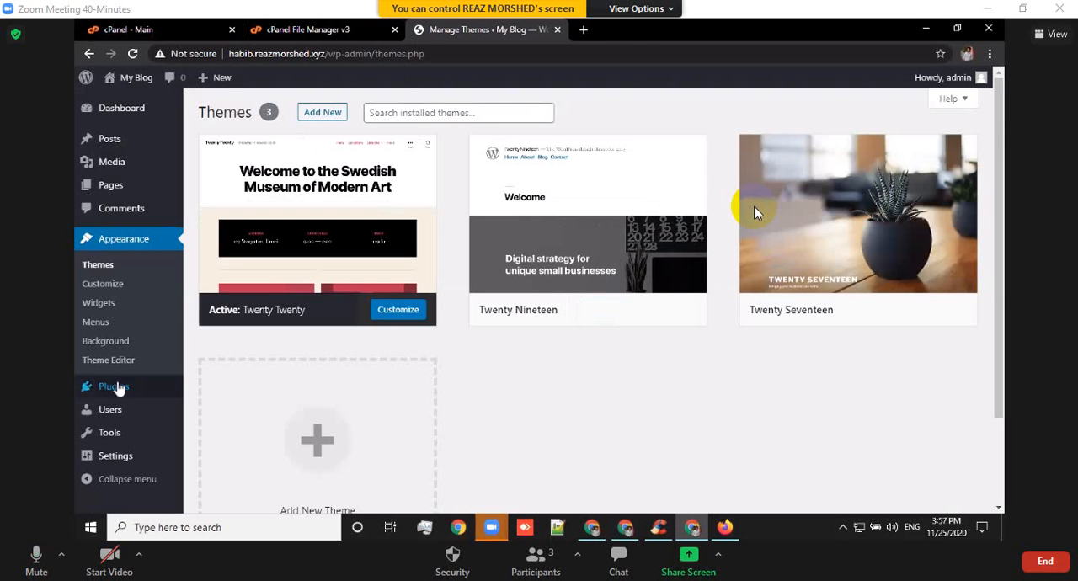
pyautogui.moveTo(126, 387)
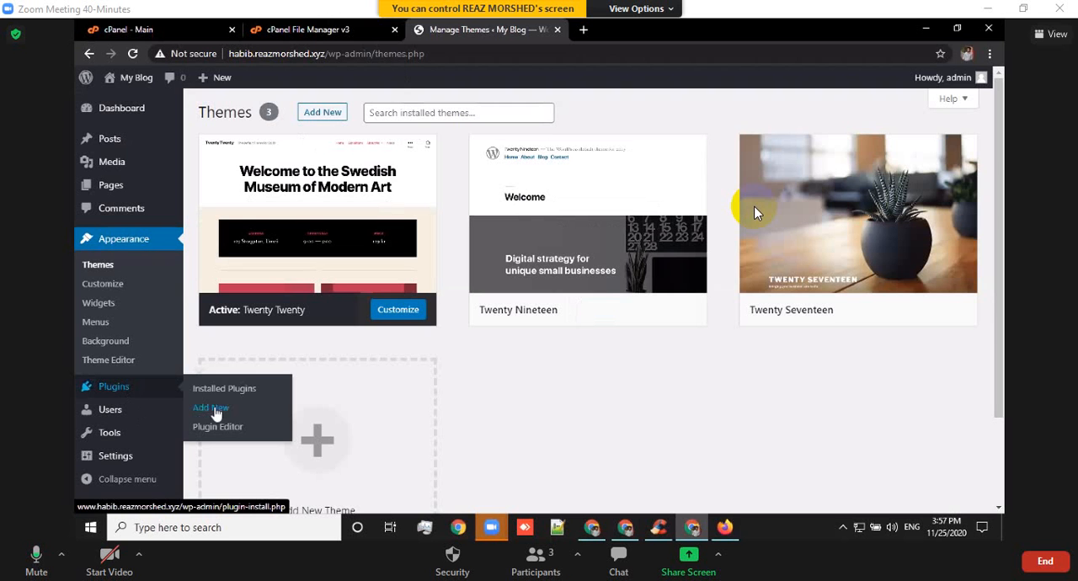
pyautogui.click(224, 396)
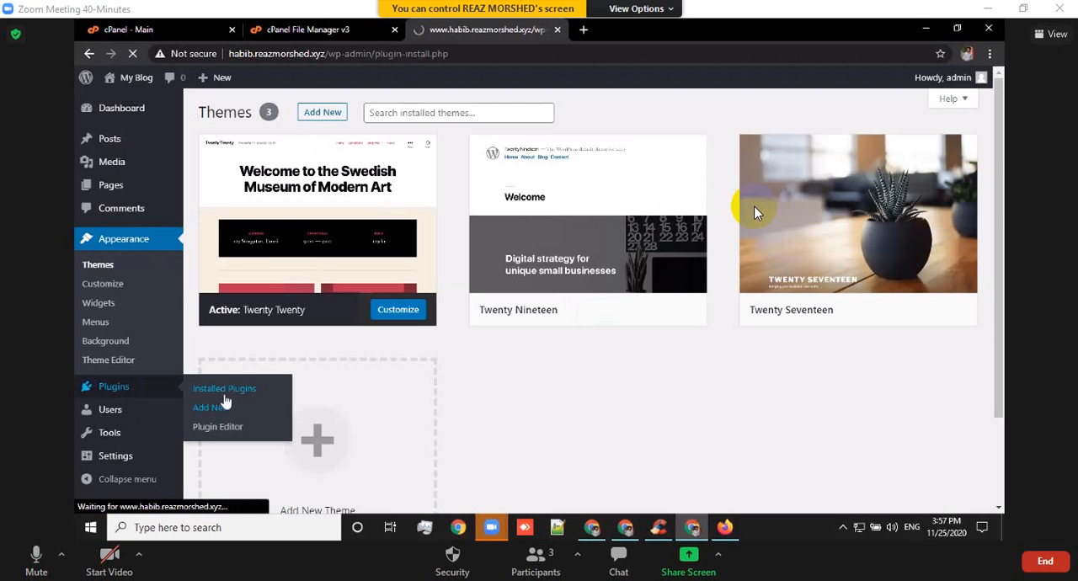
pyautogui.click(228, 404)
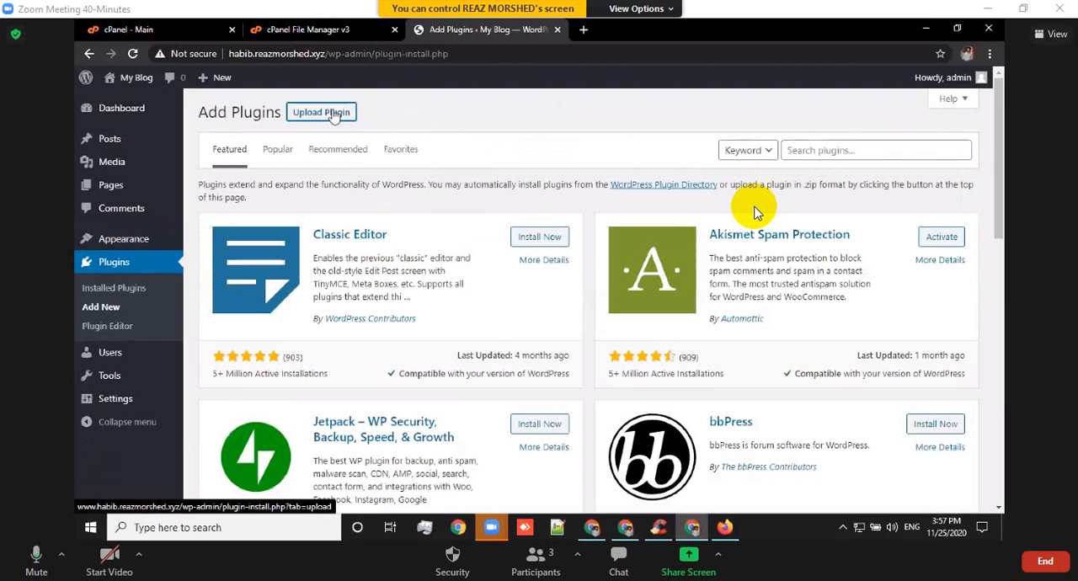
pyautogui.click(333, 114)
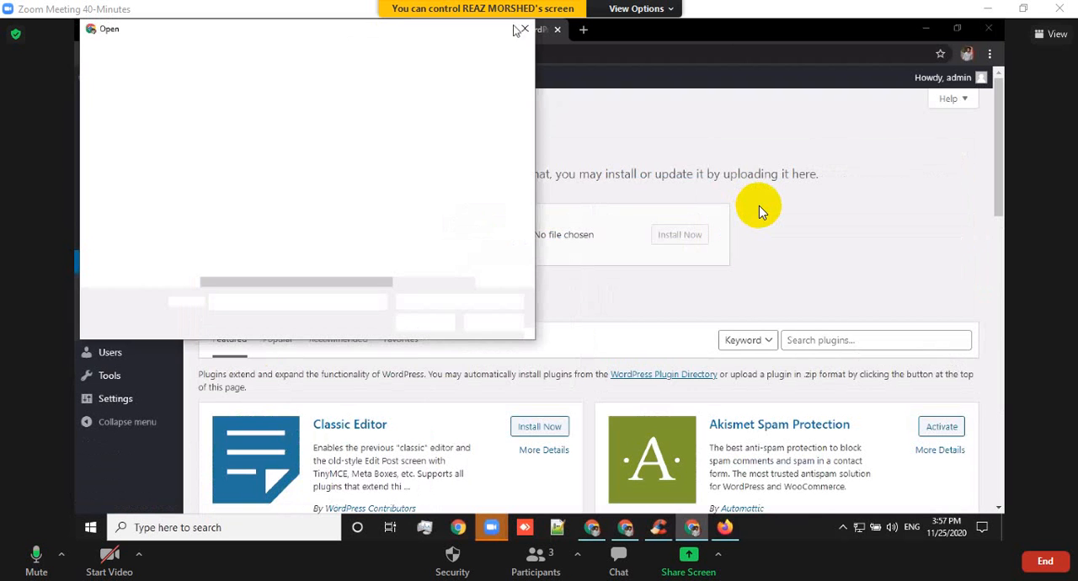
pyautogui.click(522, 30)
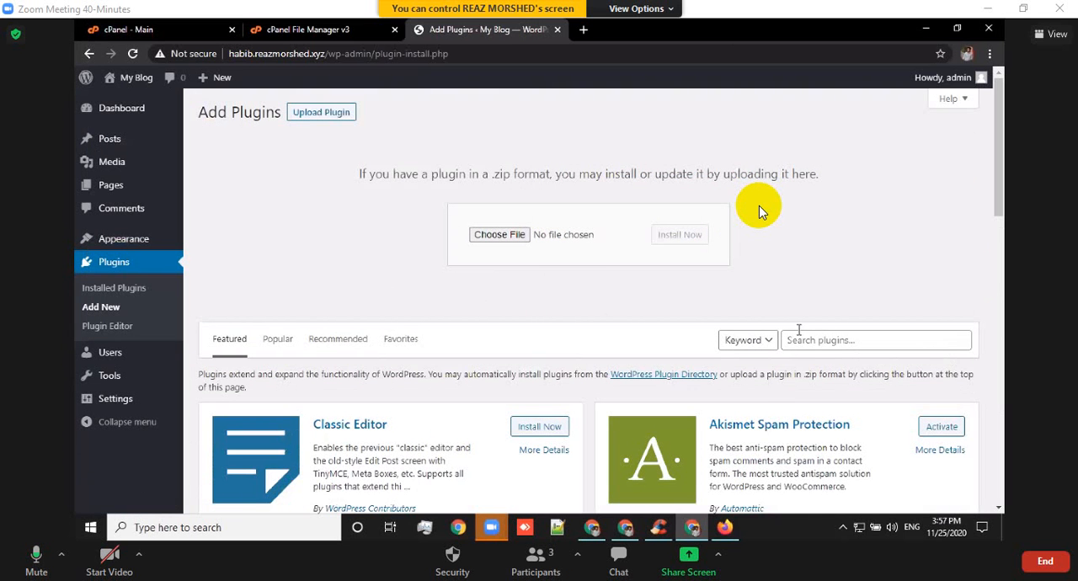
# Search the plugin directory for "wp file manager".
pyautogui.click(807, 341)
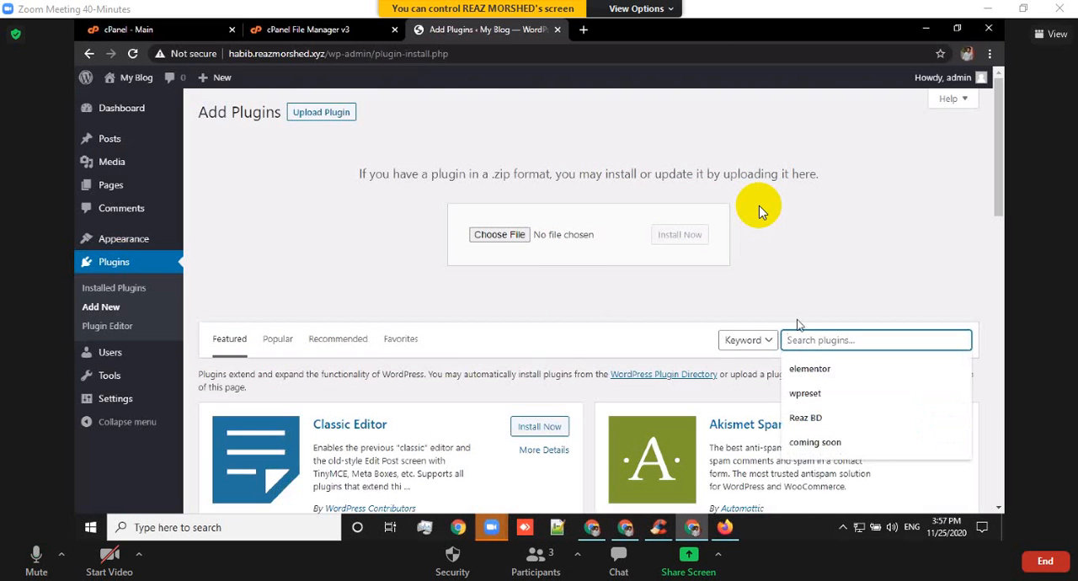
pyautogui.write('wp')
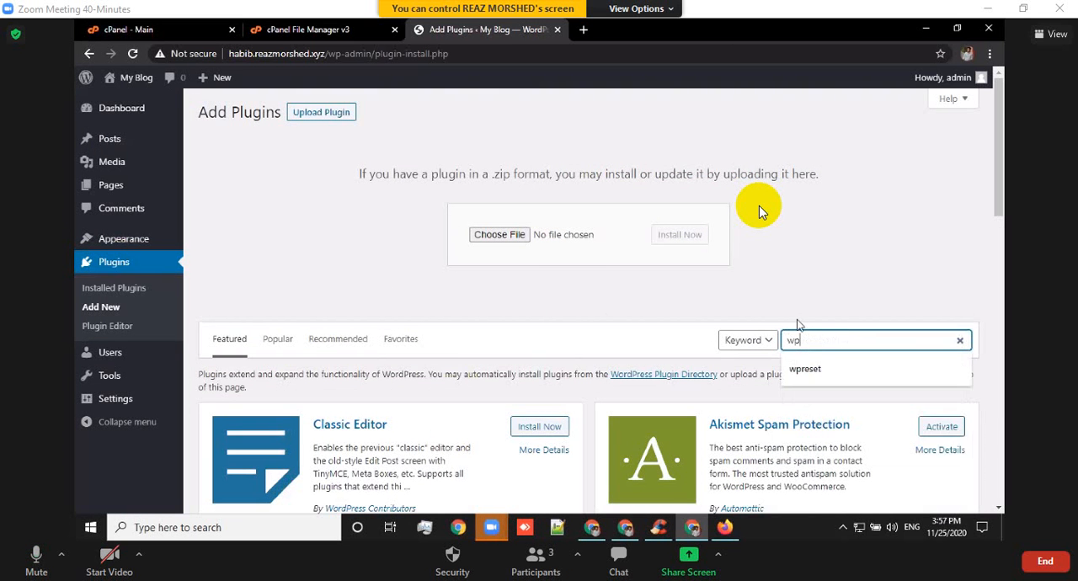
pyautogui.write(' f')
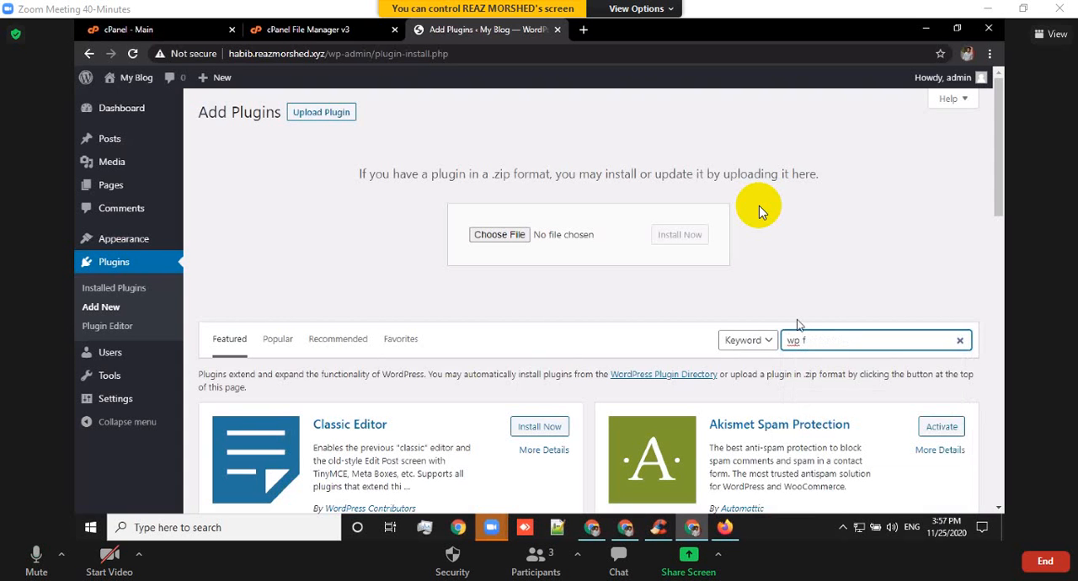
pyautogui.write('ile manger')
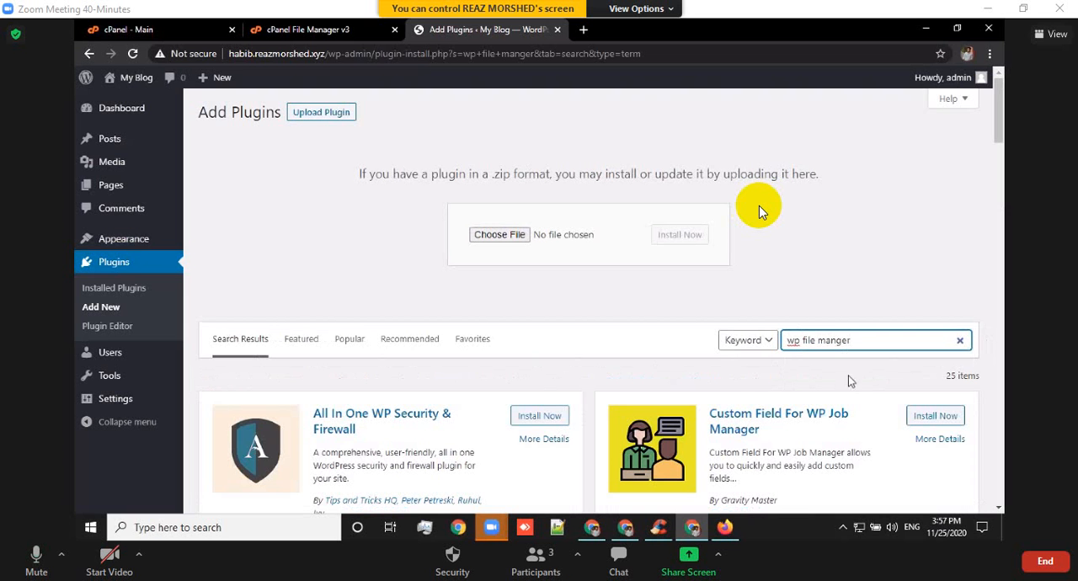
pyautogui.press('Left')
pyautogui.press('Left')
pyautogui.write('a')
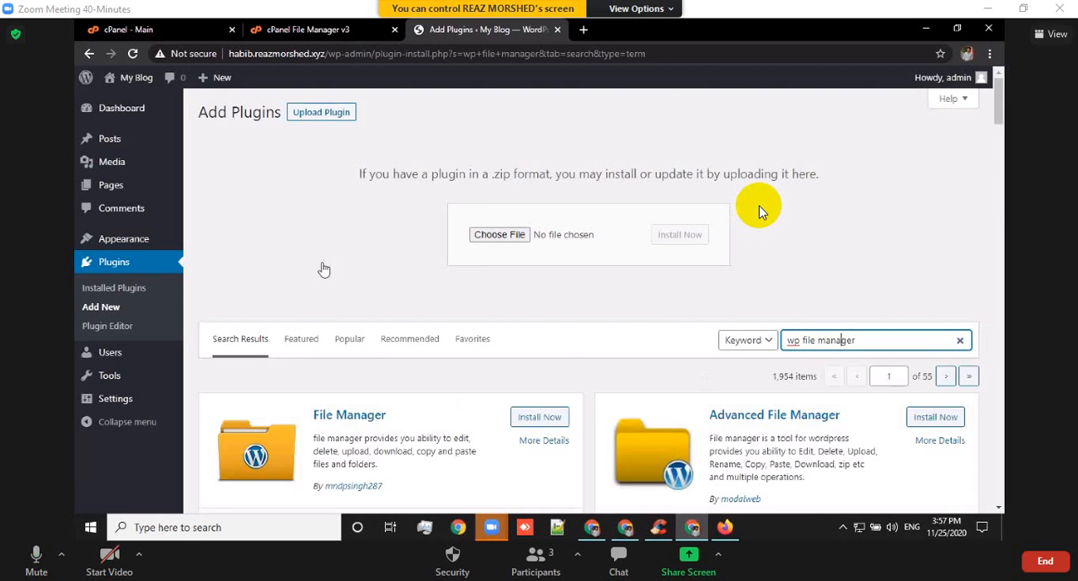
# Install and activate the File Manager plugin by mndpsingh287 and view it among the installed plugins.
pyautogui.scroll(-2, 350, 235)
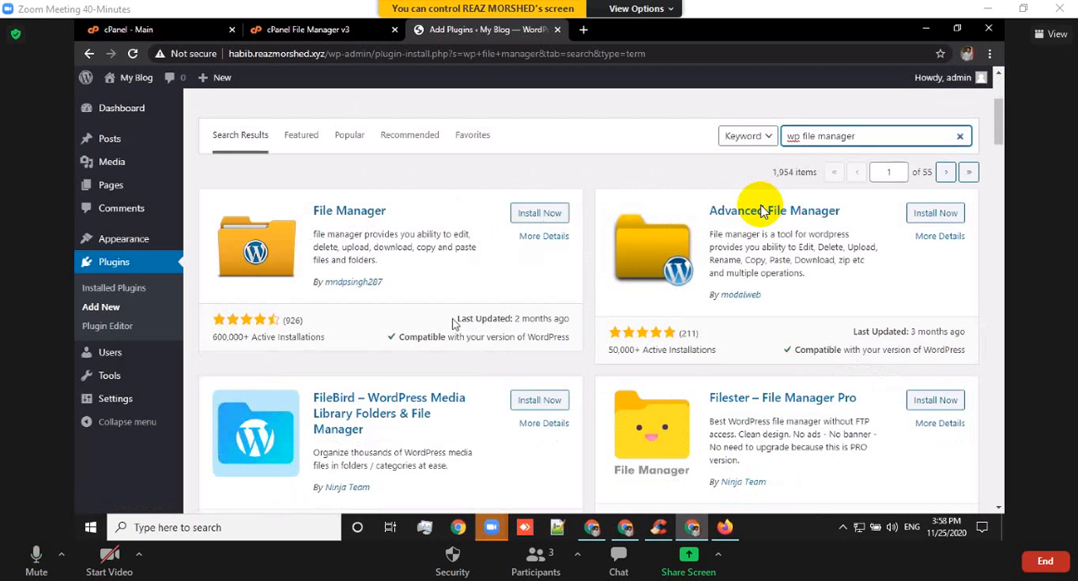
pyautogui.click(544, 213)
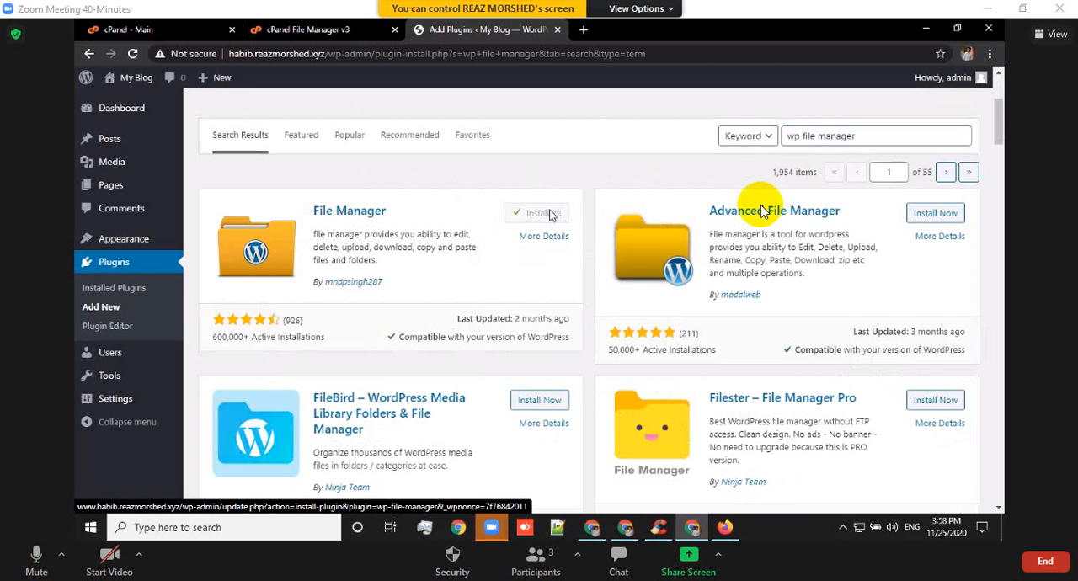
pyautogui.click(546, 213)
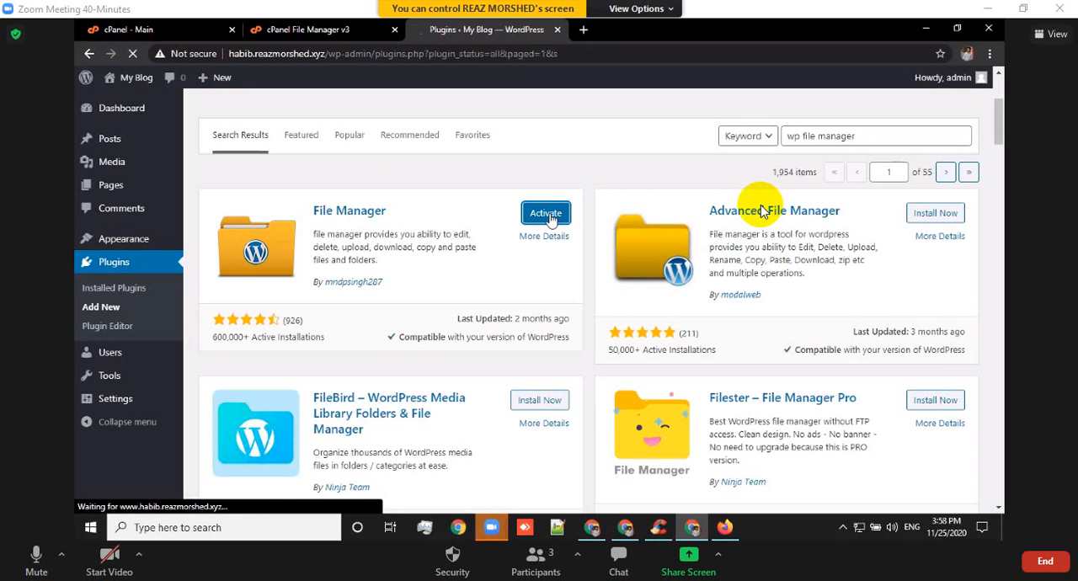
pyautogui.scroll(-1, 760, 205)
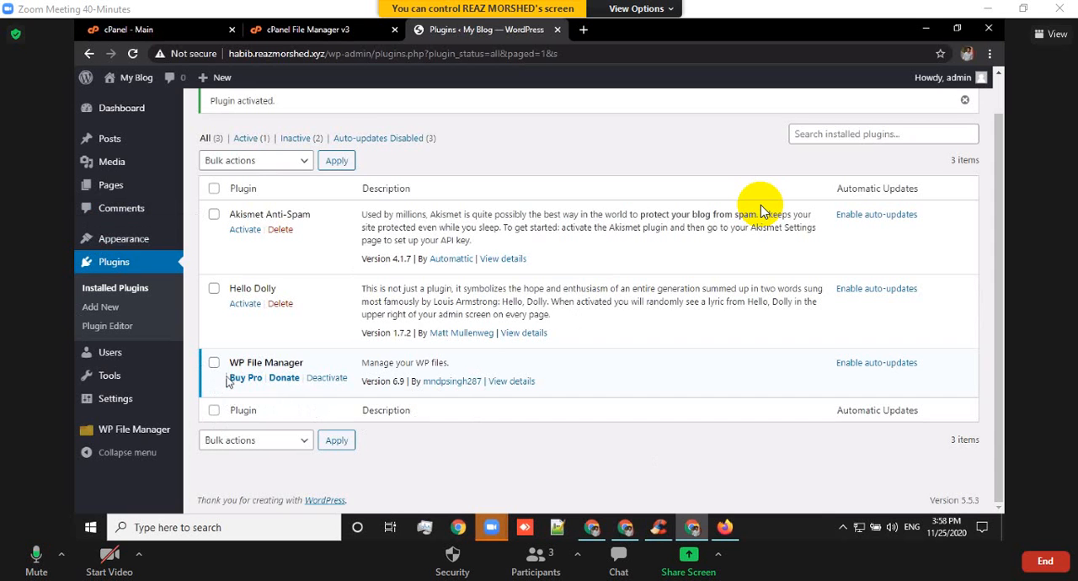
# Open WP File Manager in the WordPress dashboard and decline its newsletter subscription.
pyautogui.click(136, 431)
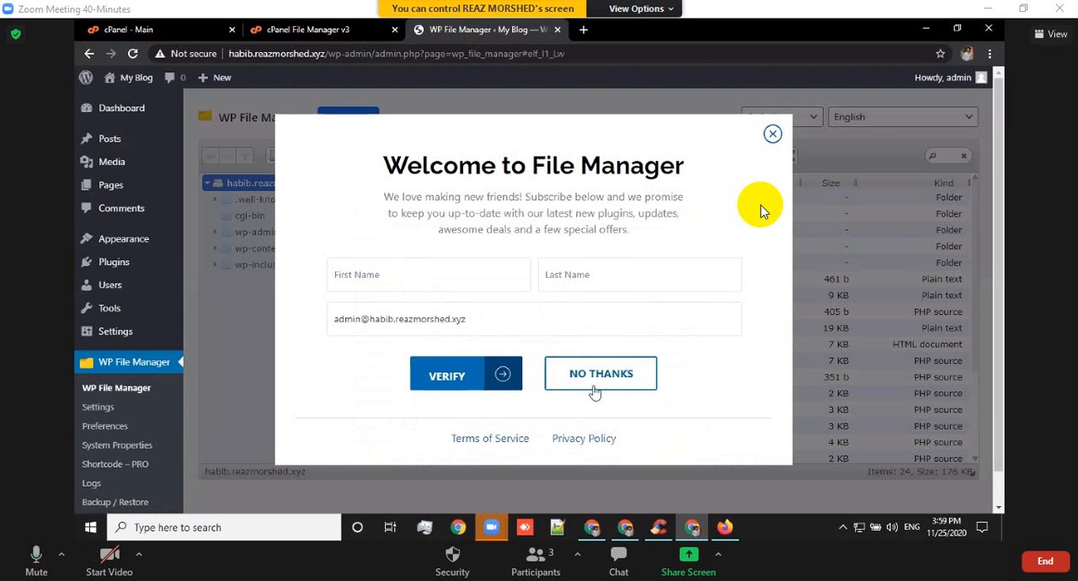
pyautogui.click(559, 379)
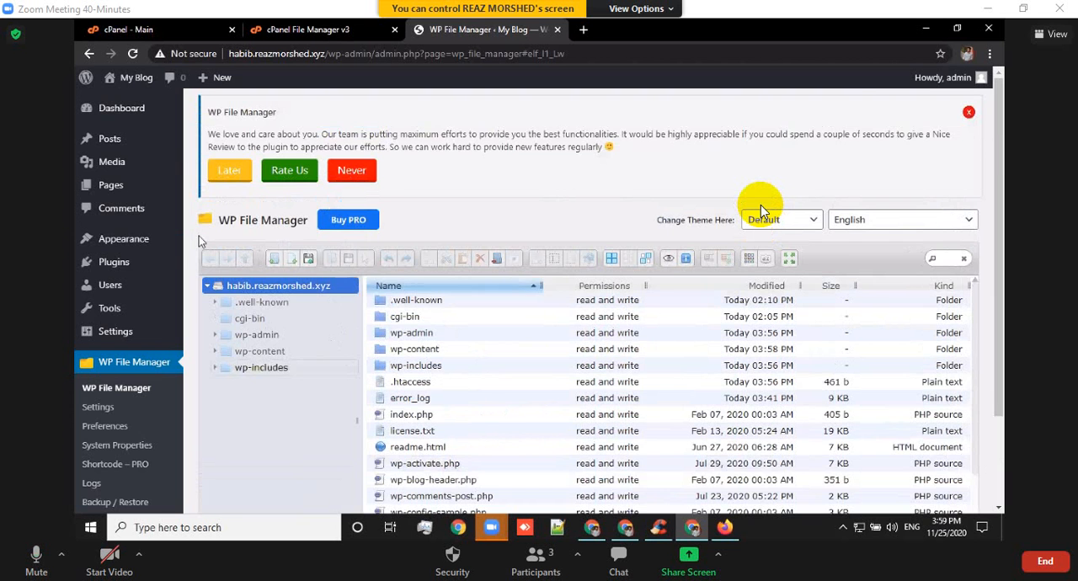
pyautogui.scroll(-2, 199, 236)
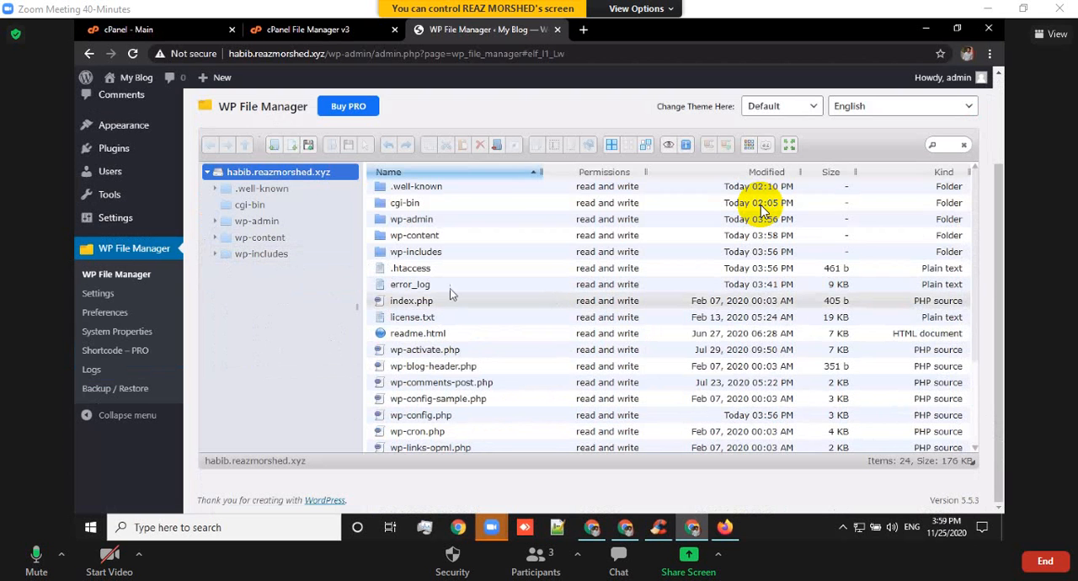
# Open the wp-content/themes folder and bring up the file chooser for uploading files into it.
pyautogui.click(275, 240)
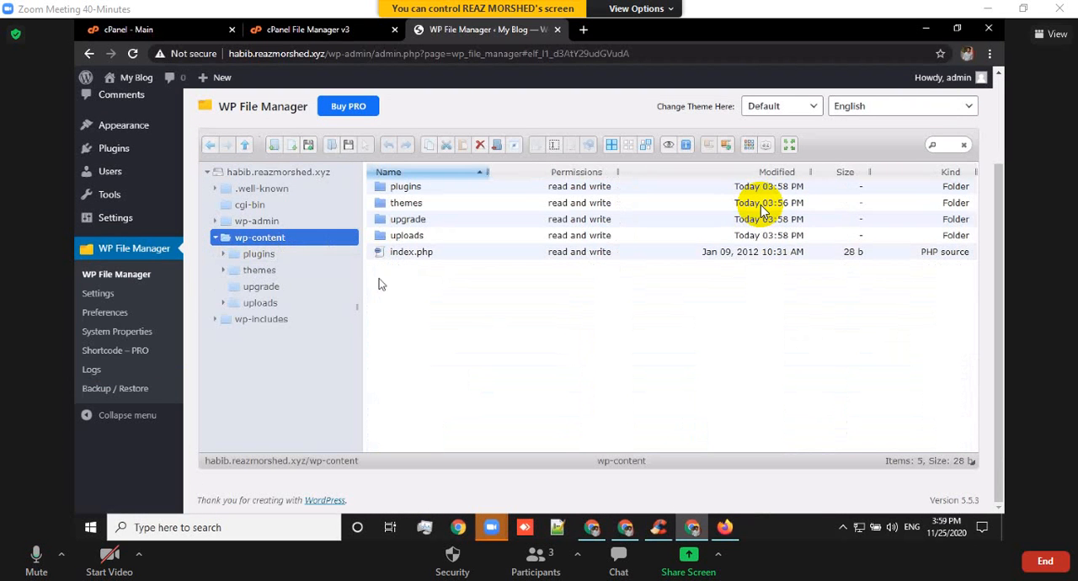
pyautogui.click(428, 204)
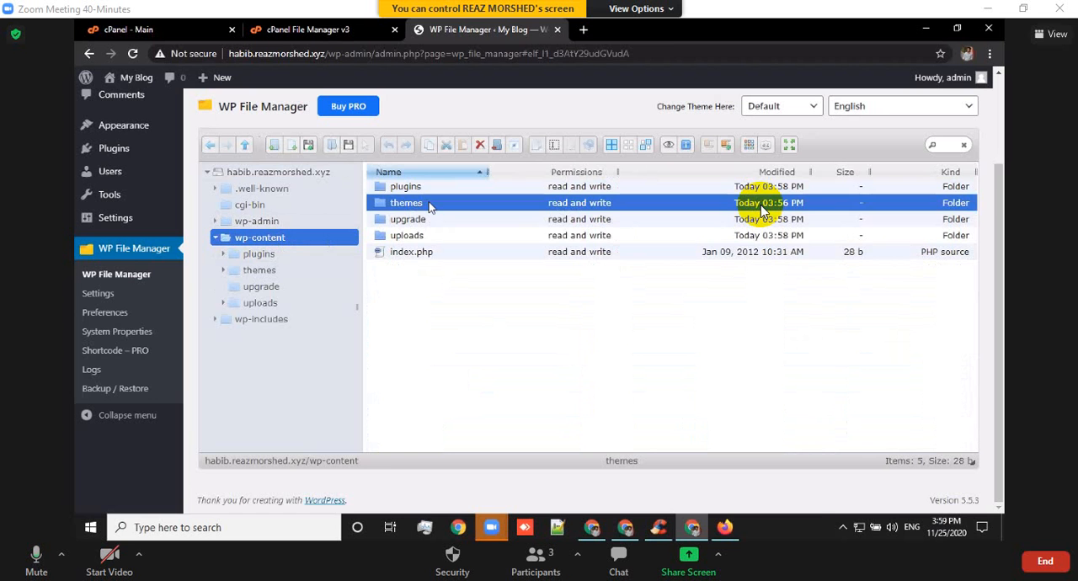
pyautogui.doubleClick(436, 204)
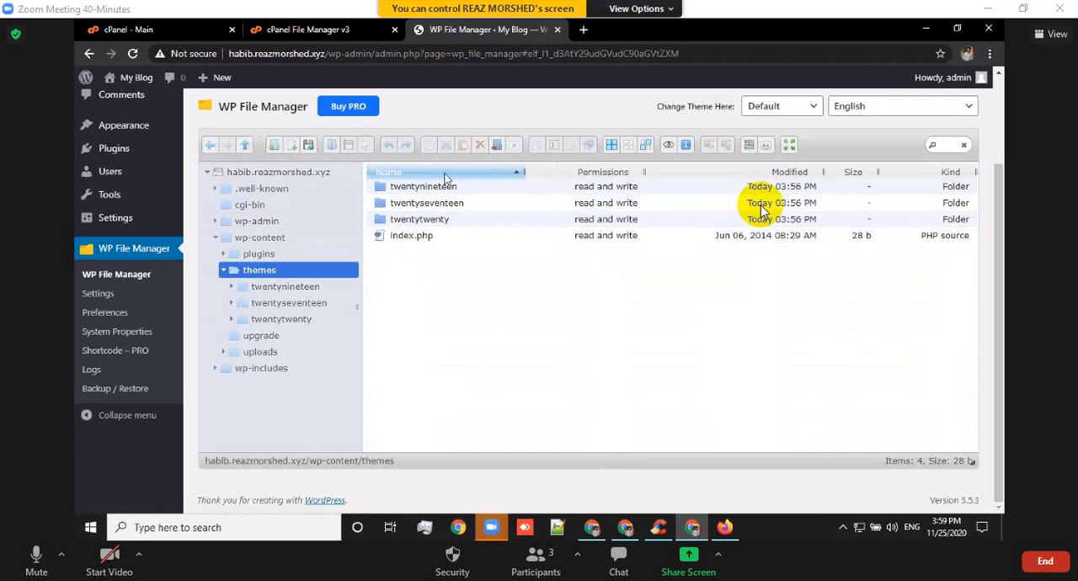
pyautogui.click(309, 147)
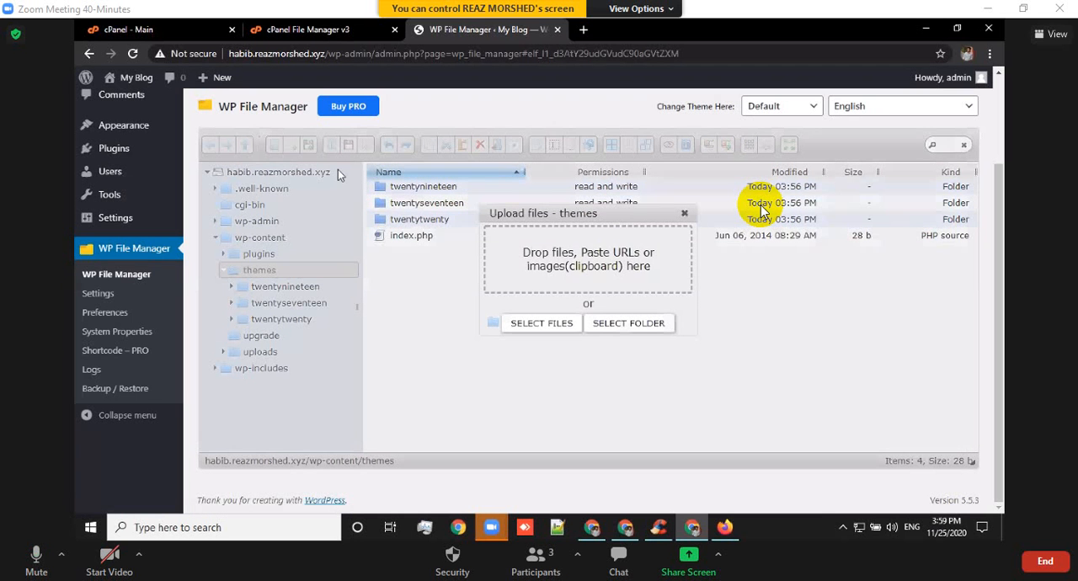
pyautogui.click(560, 324)
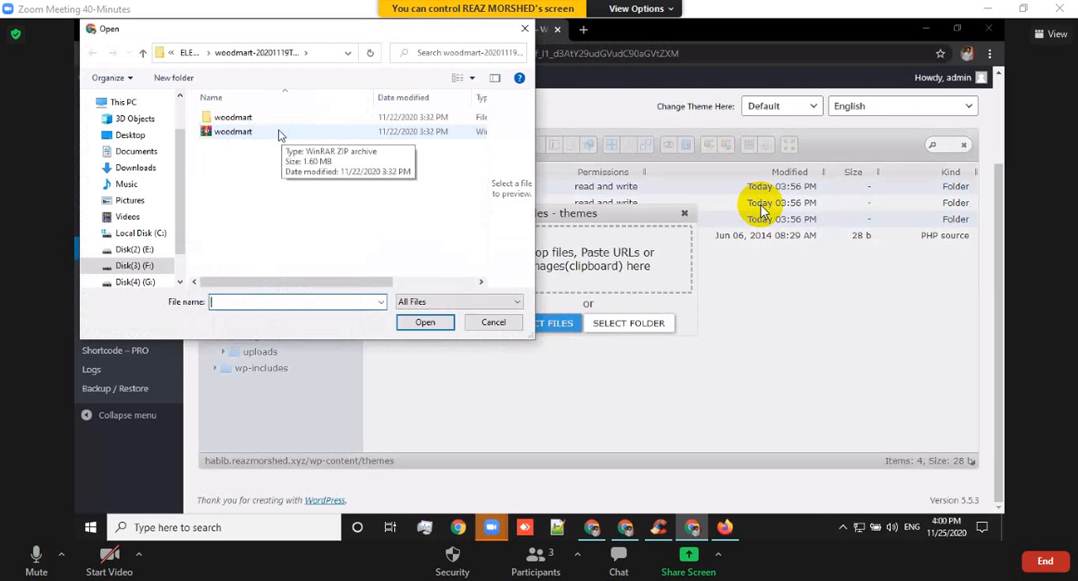
pyautogui.click(279, 136)
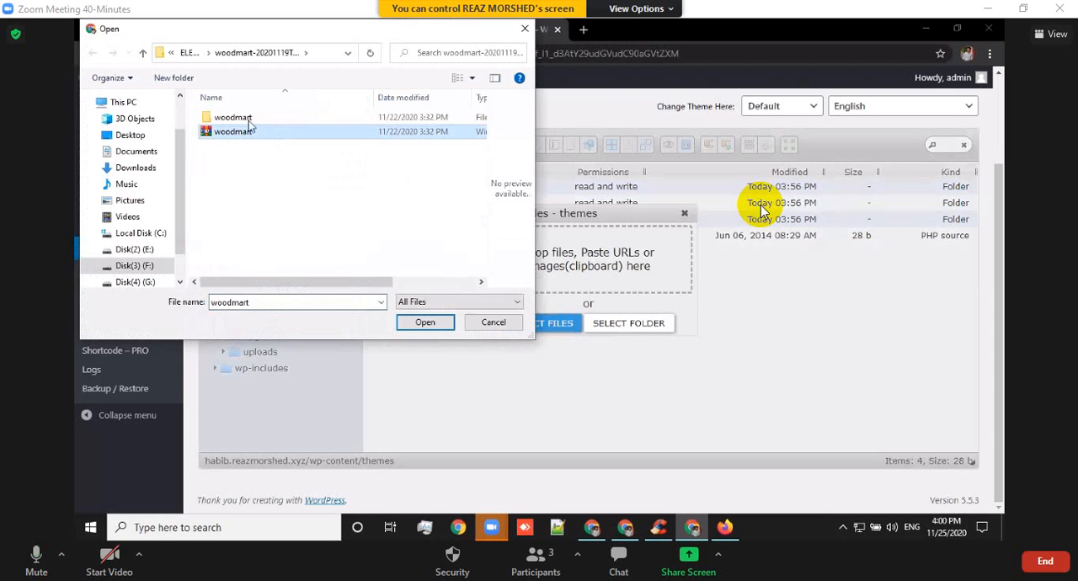
pyautogui.click(144, 53)
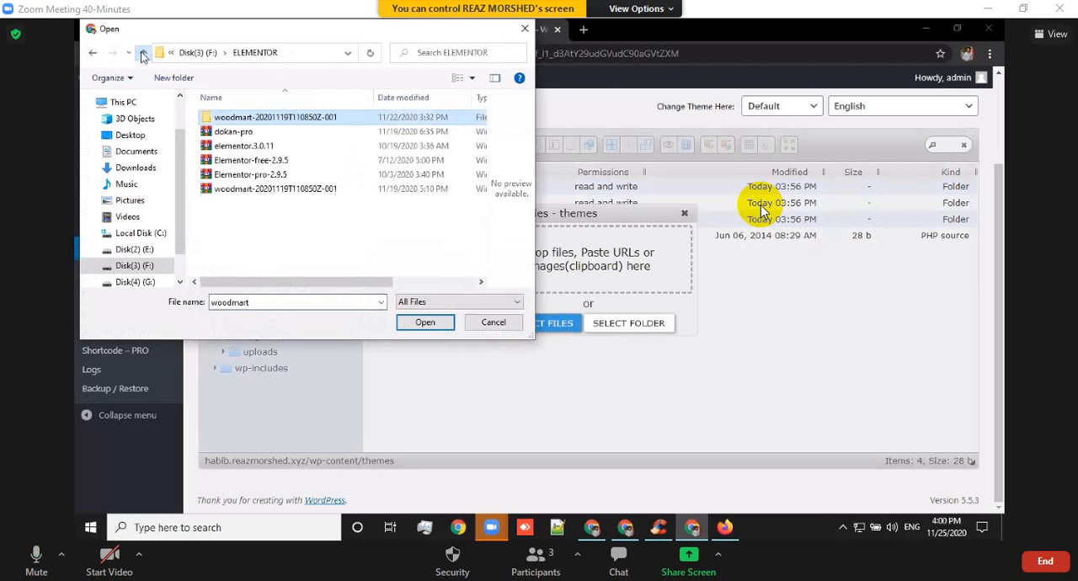
pyautogui.doubleClick(282, 121)
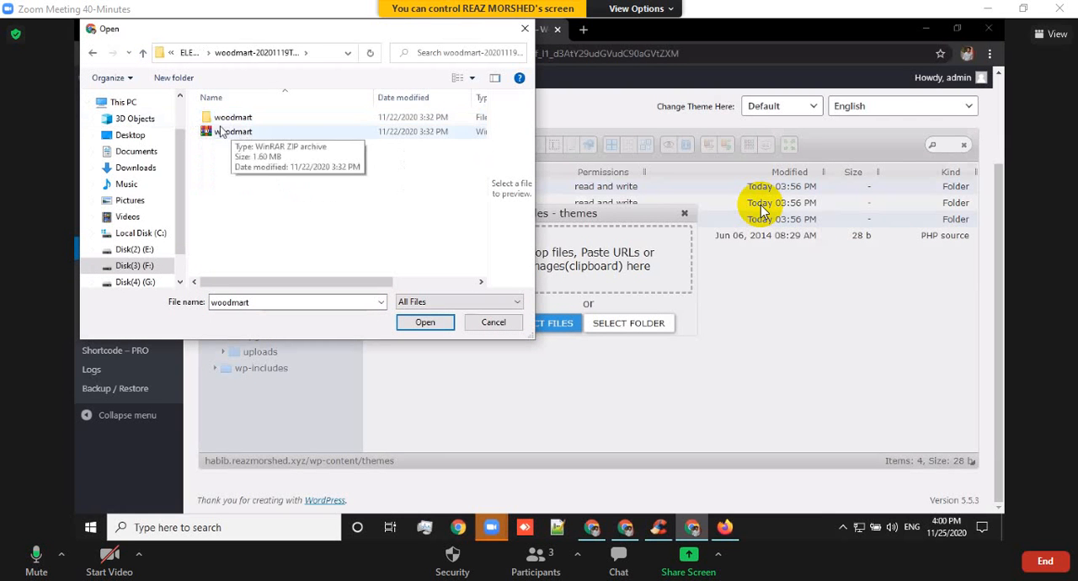
pyautogui.click(141, 52)
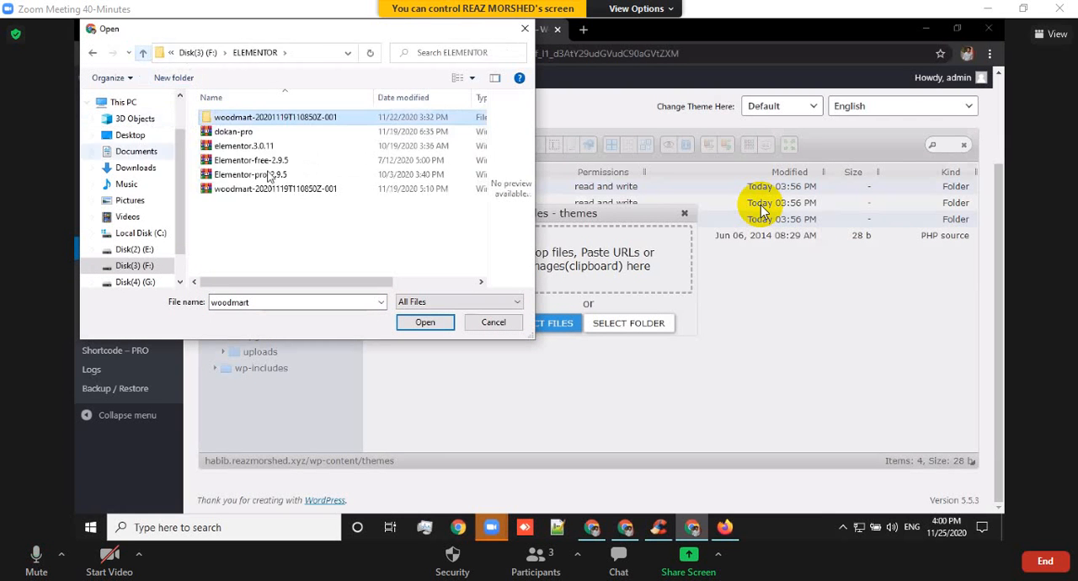
pyautogui.doubleClick(270, 123)
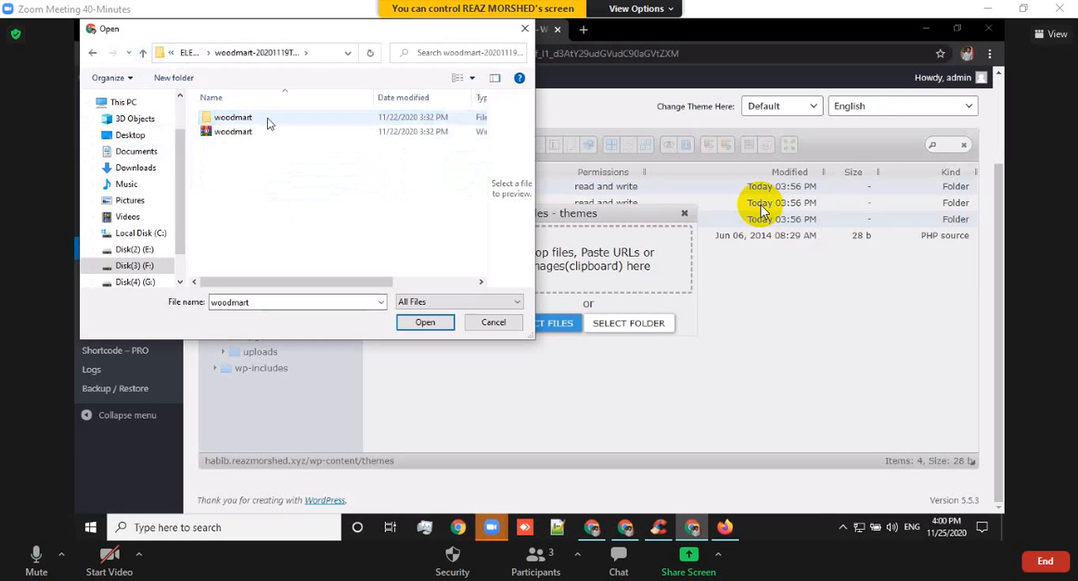
pyautogui.click(143, 53)
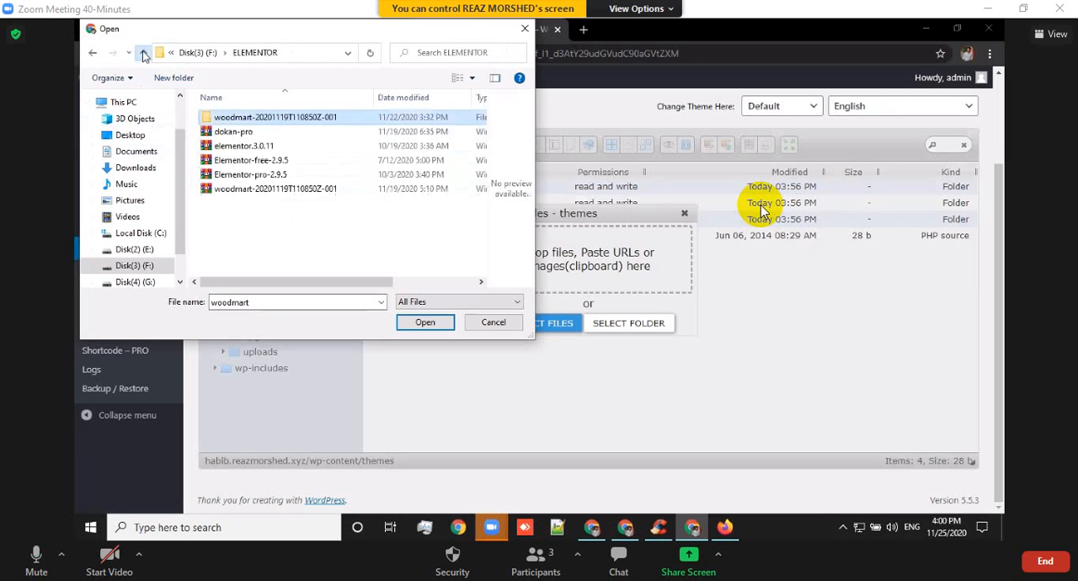
# Upload the woodmart ZIP archive from the Downloads folder into the site's themes folder.
pyautogui.click(142, 171)
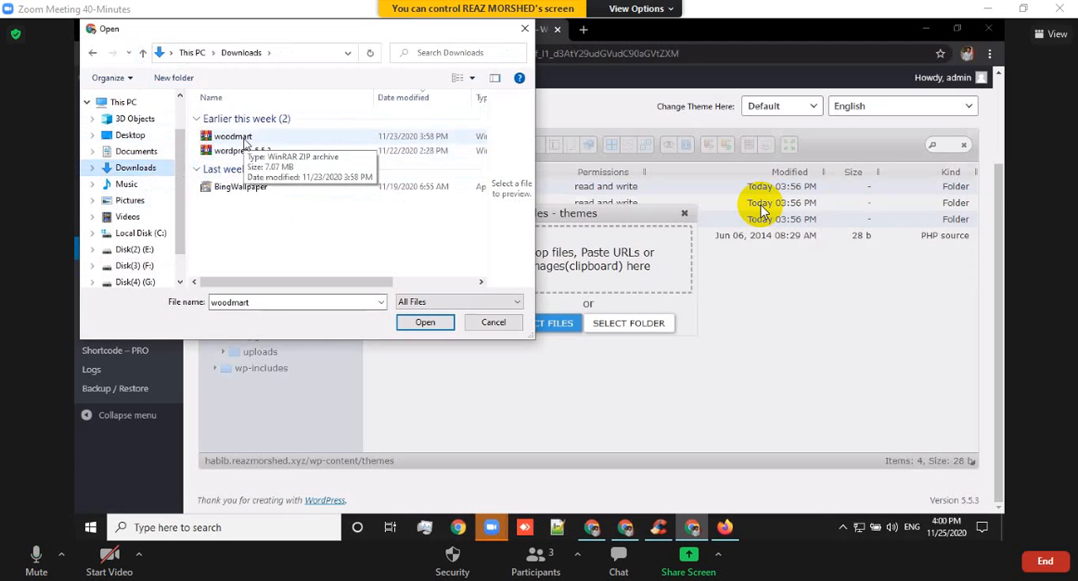
pyautogui.click(245, 143)
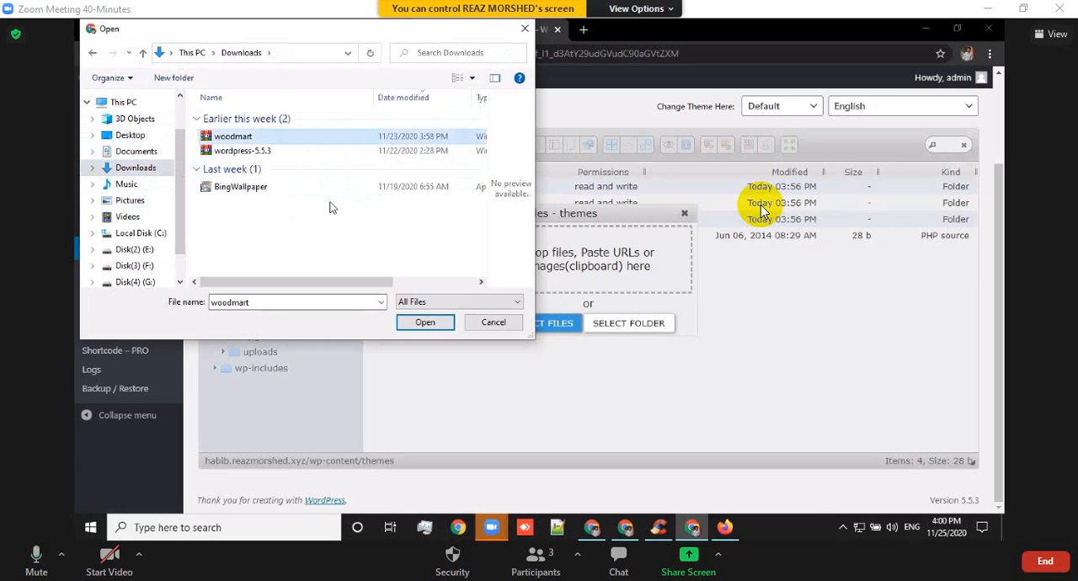
pyautogui.click(437, 325)
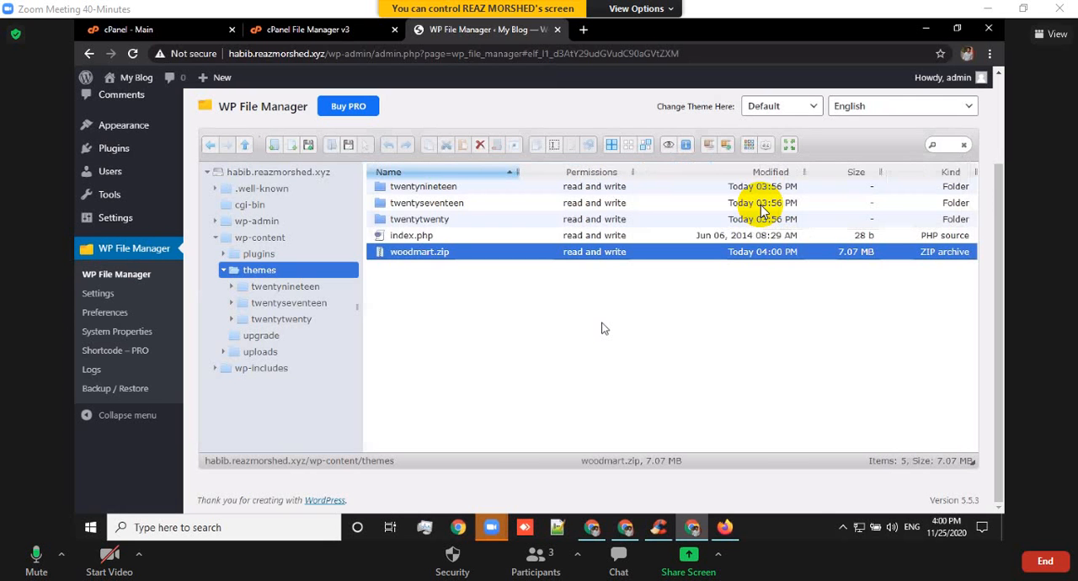
# Extract woodmart.zip directly into the themes folder, agreeing to replace old files.
pyautogui.rightClick(455, 257)
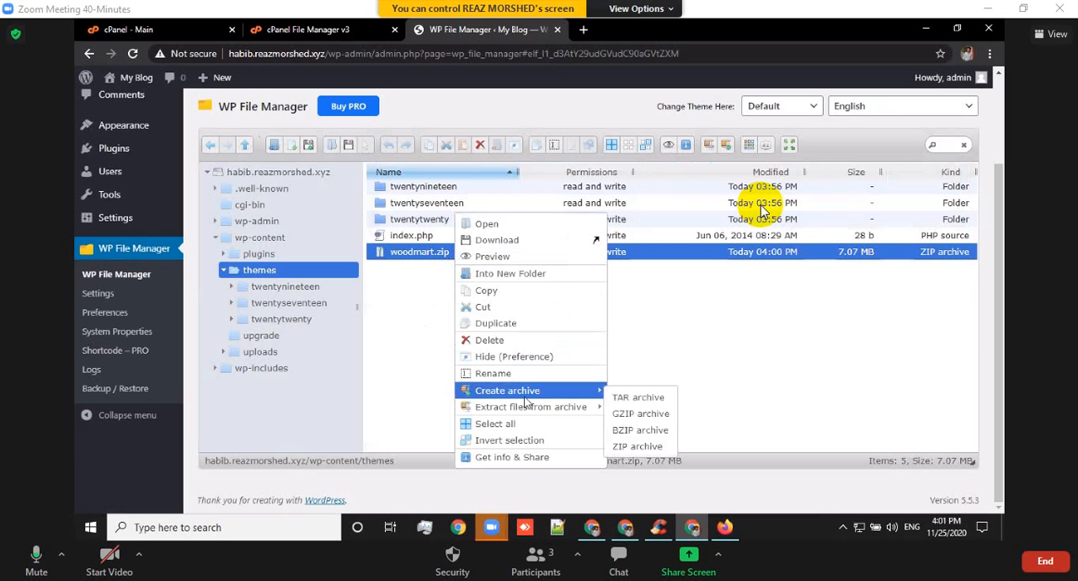
pyautogui.moveTo(536, 410)
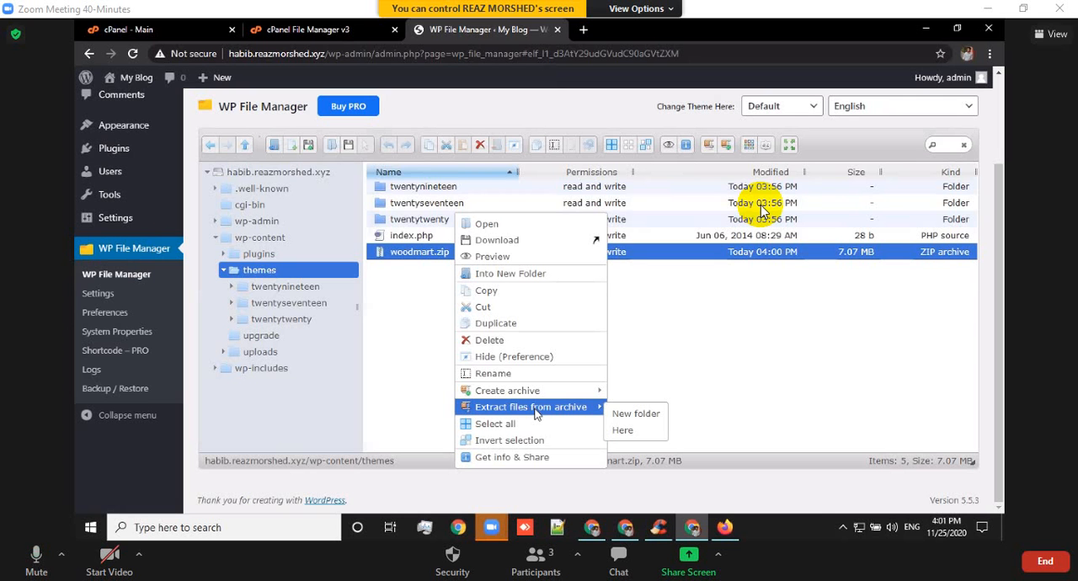
pyautogui.click(623, 430)
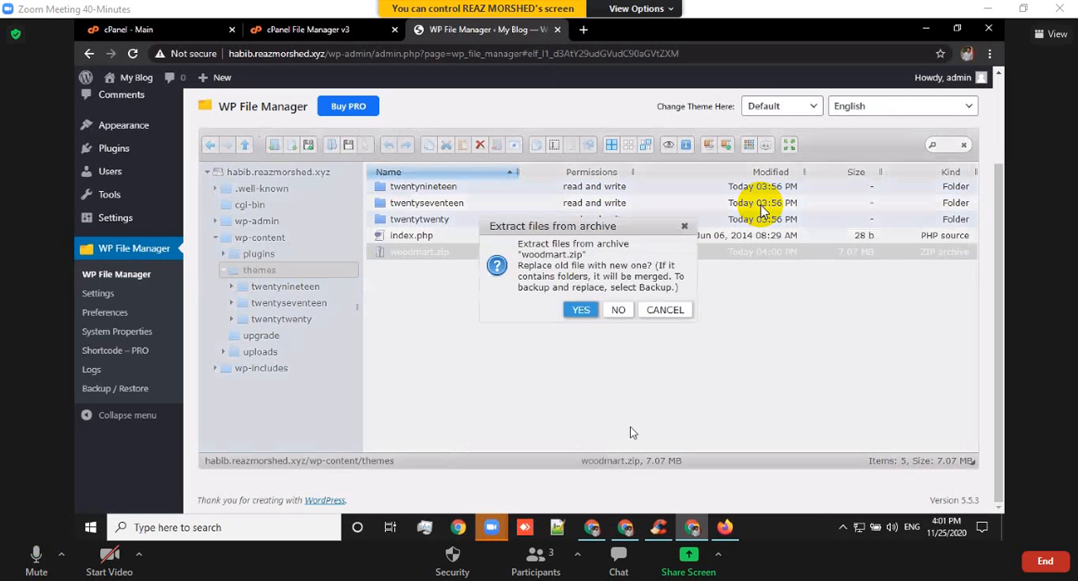
pyautogui.click(580, 310)
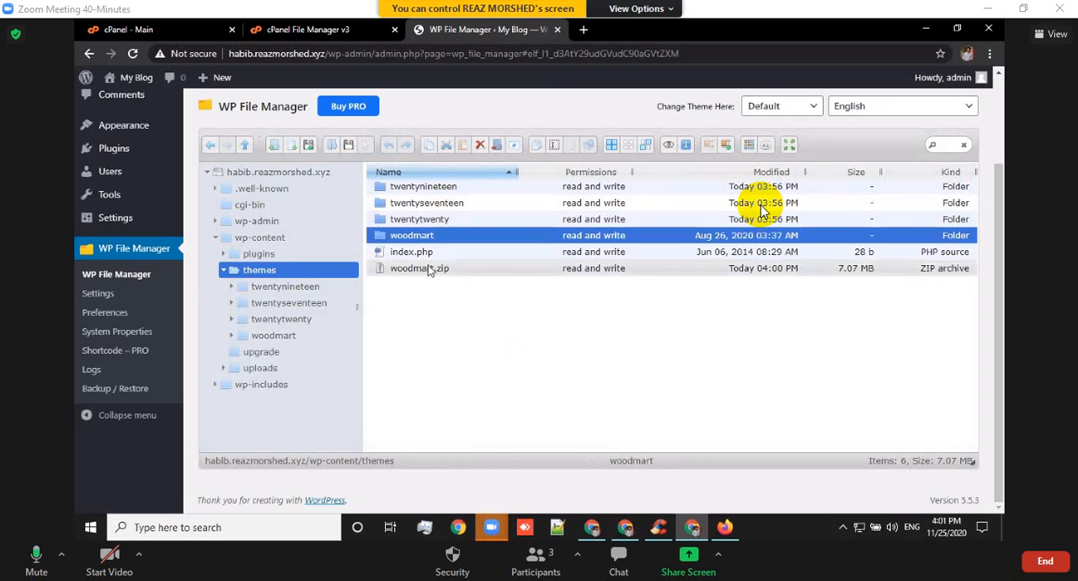
# Delete the woodmart.zip archive from the themes folder.
pyautogui.click(431, 270)
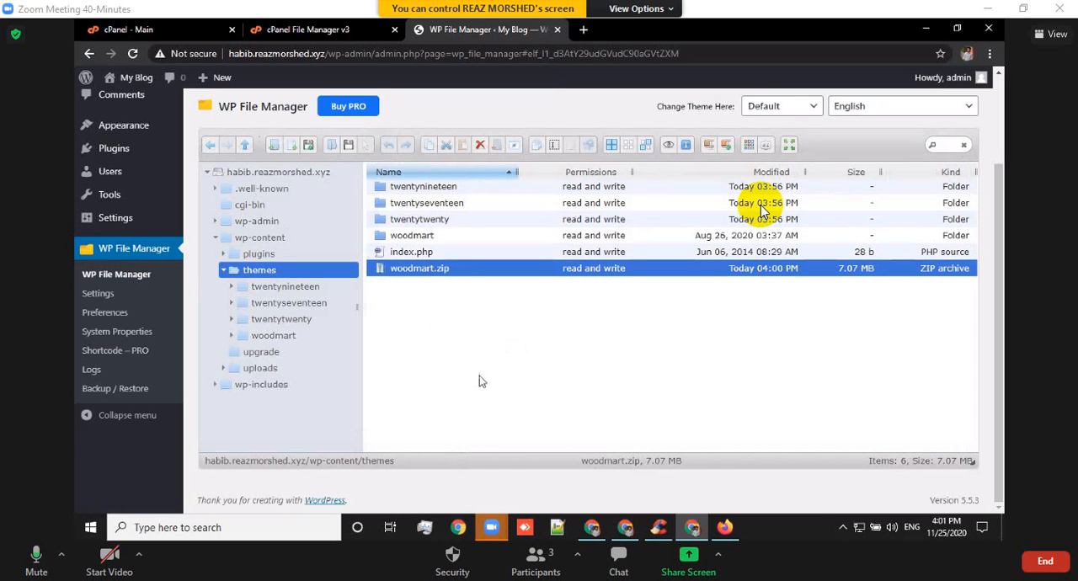
pyautogui.rightClick(431, 268)
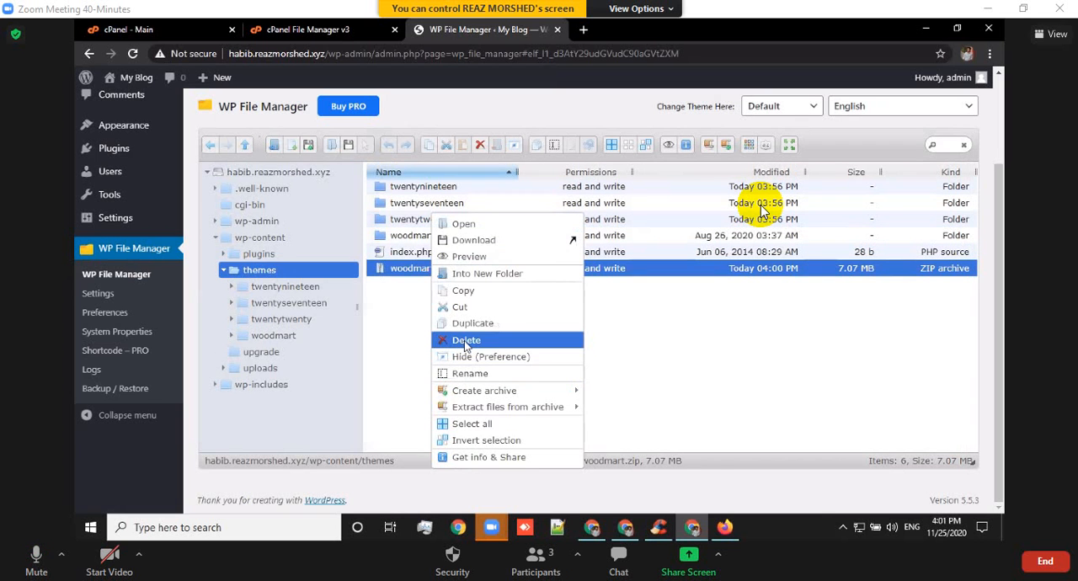
pyautogui.click(466, 342)
pyautogui.click(586, 320)
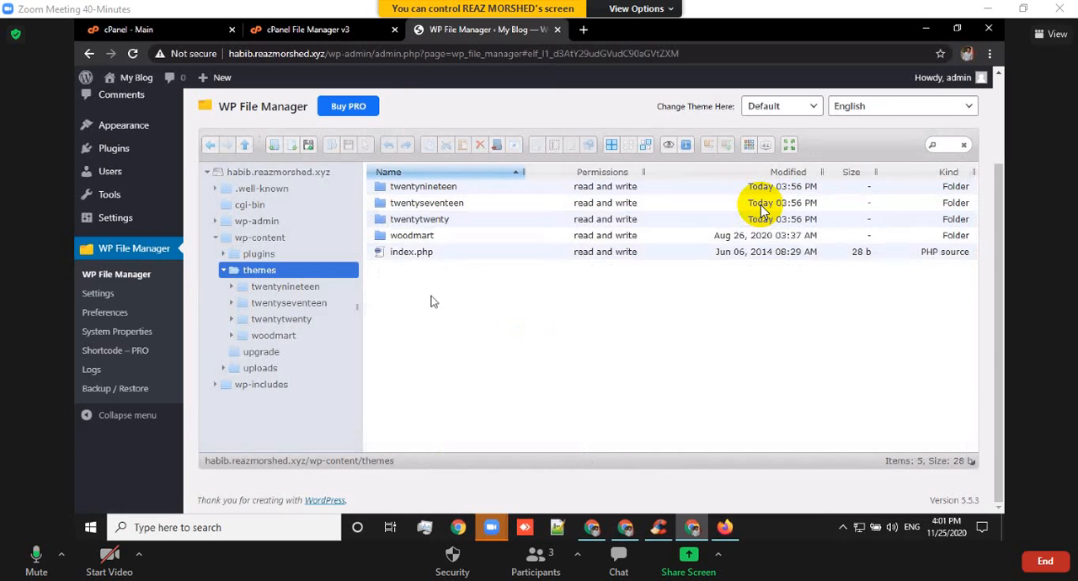
pyautogui.click(315, 29)
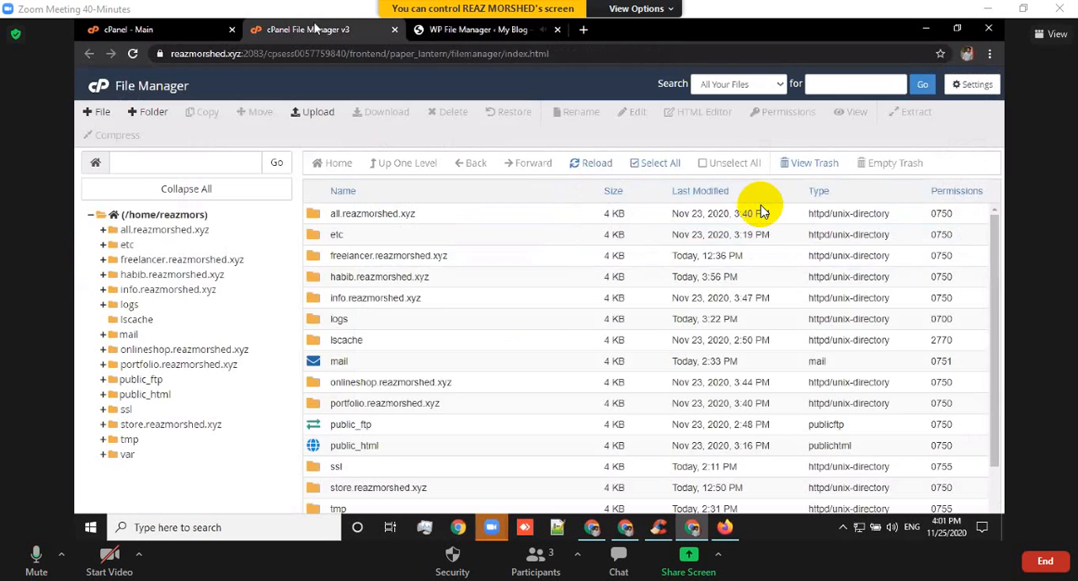
pyautogui.click(220, 30)
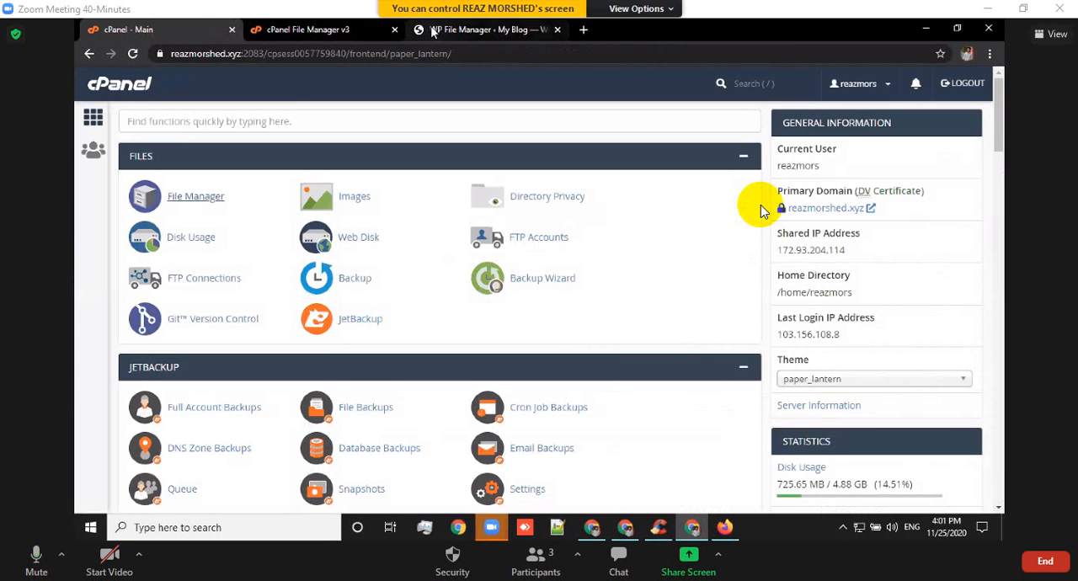
pyautogui.click(472, 29)
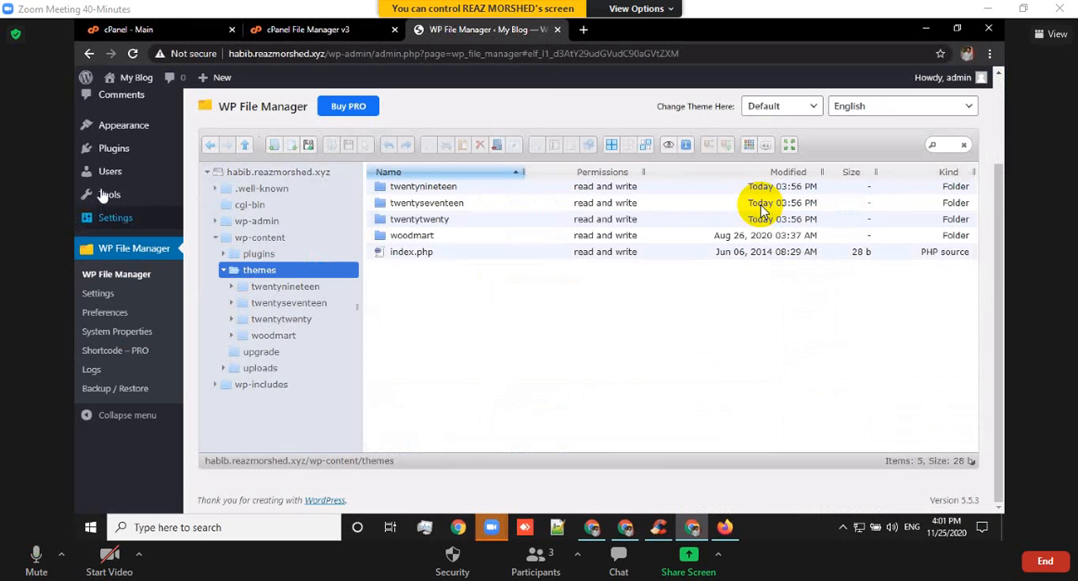
# Open the installed themes and activate the Woodmart theme.
pyautogui.moveTo(128, 136)
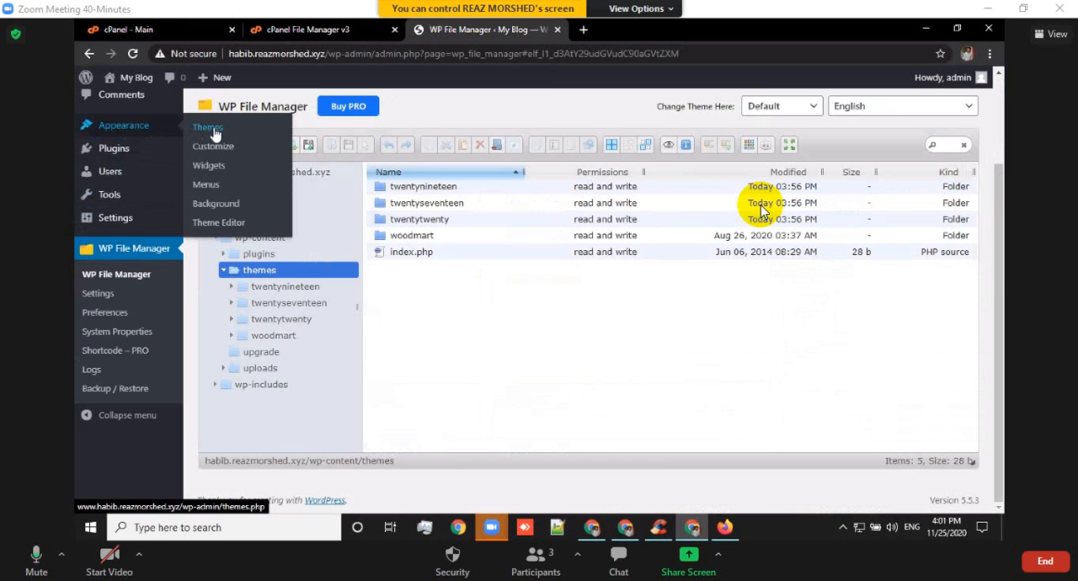
pyautogui.click(210, 130)
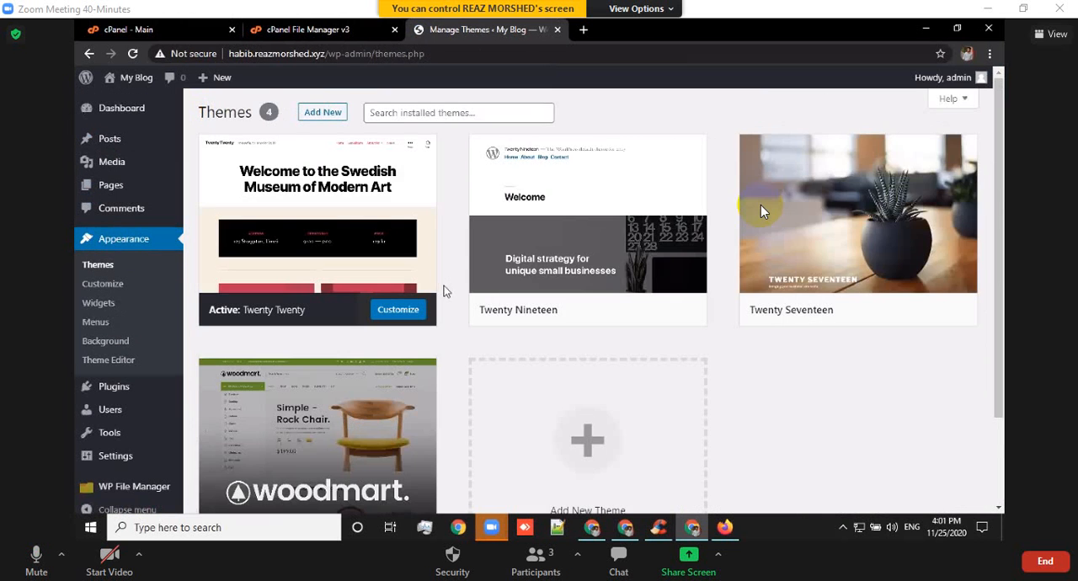
pyautogui.scroll(-2, 440, 284)
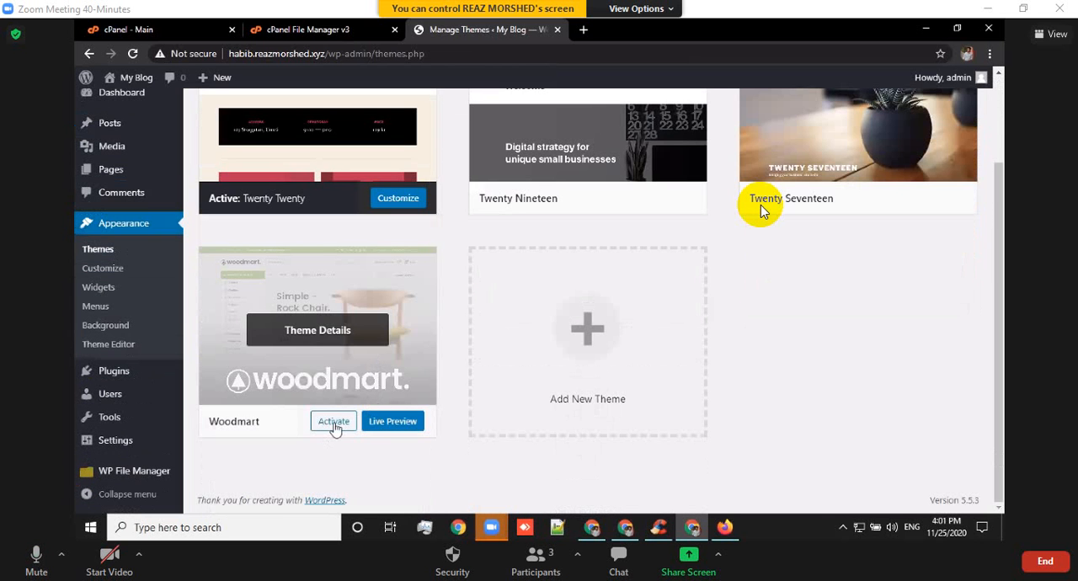
pyautogui.click(336, 424)
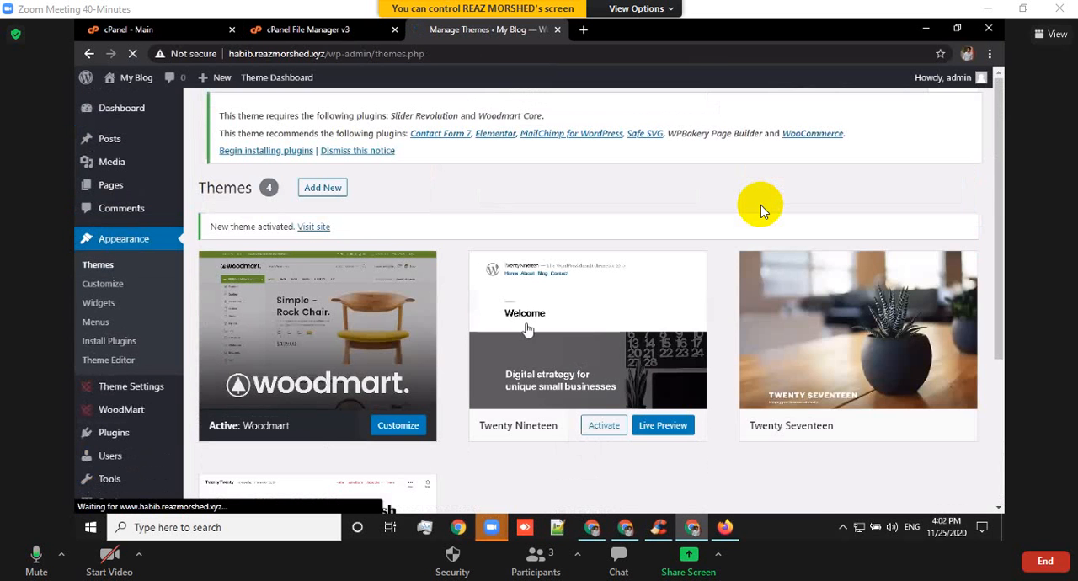
pyautogui.scroll(-3, 295, 261)
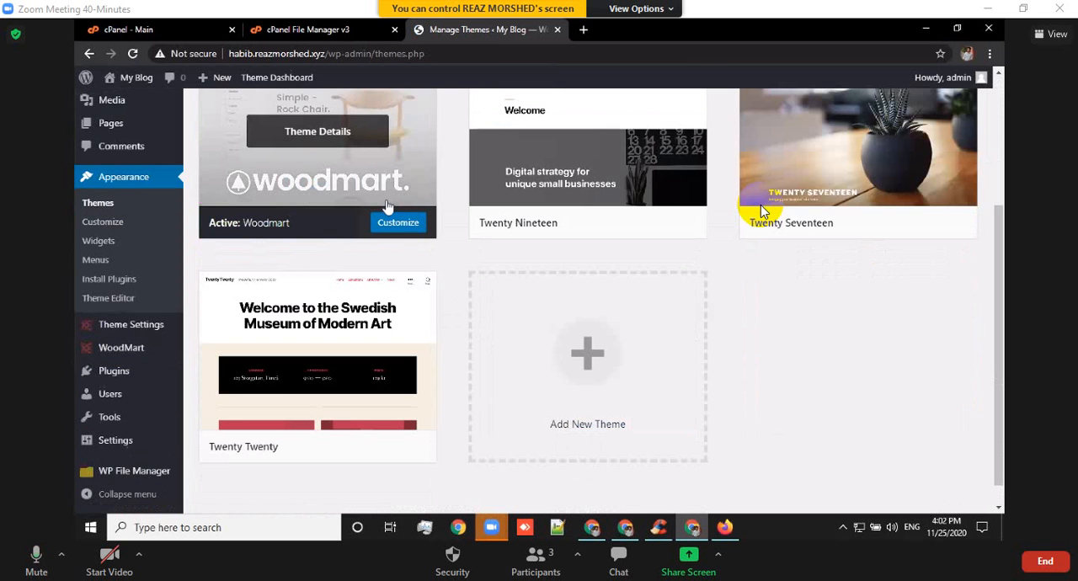
pyautogui.scroll(1, 362, 221)
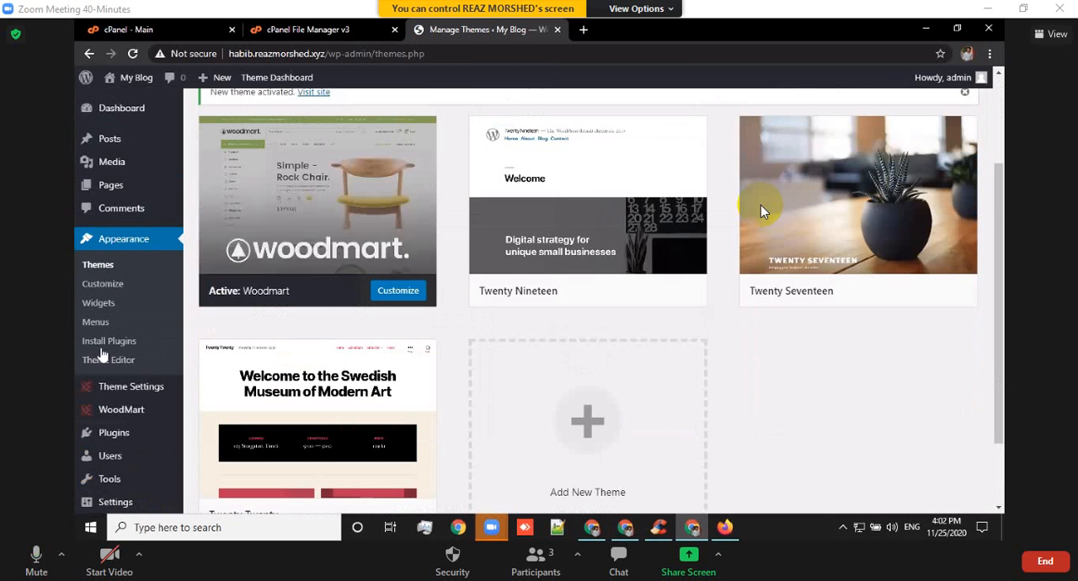
pyautogui.scroll(-1, 122, 379)
pyautogui.moveTo(112, 372)
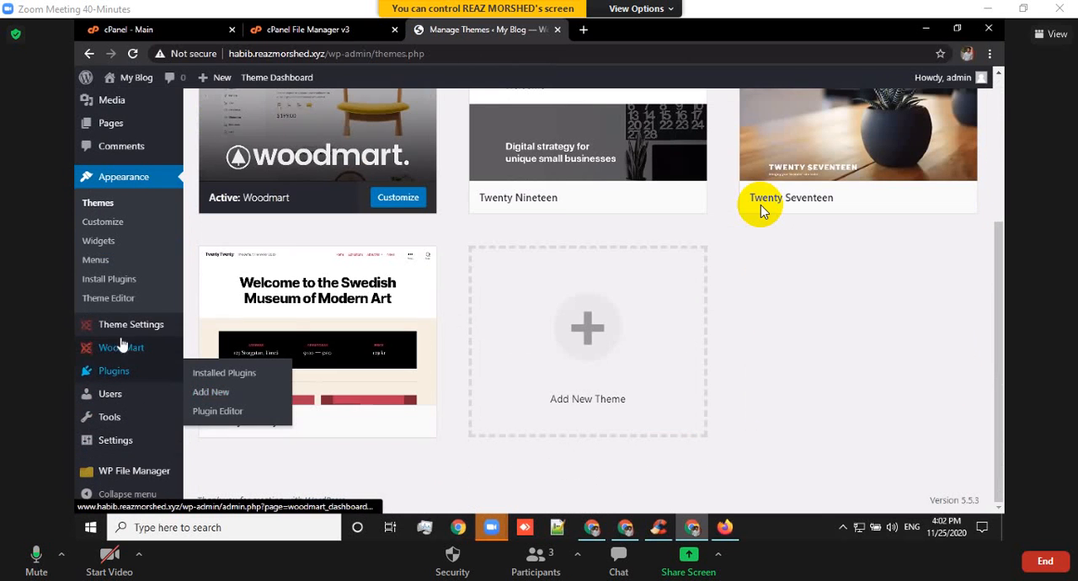
pyautogui.moveTo(130, 331)
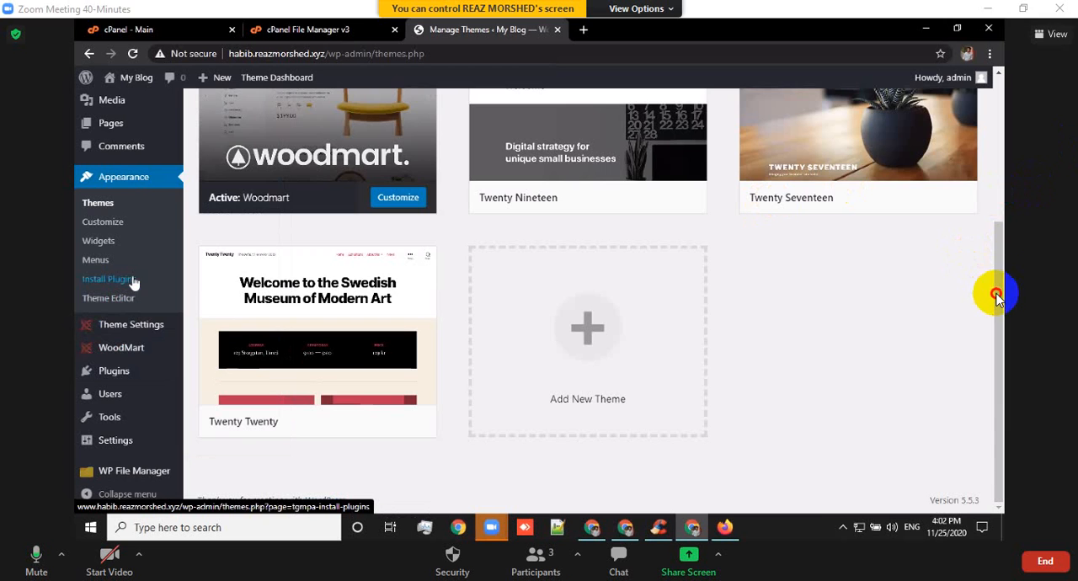
# Begin installing the plugins that the Woodmart theme requires and recommends, opening their installation list.
pyautogui.click(1001, 137)
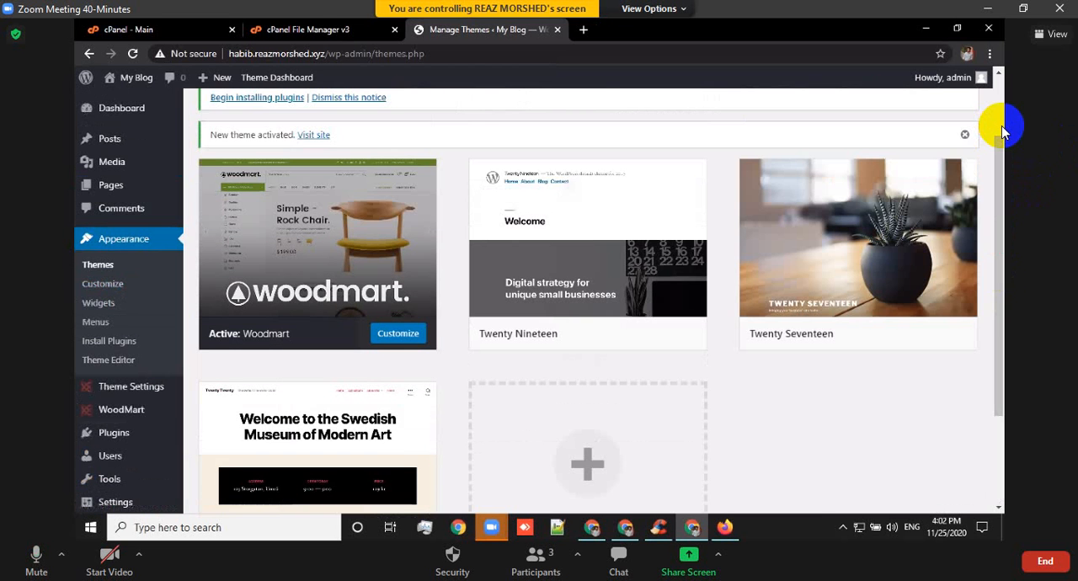
pyautogui.scroll(2, 397, 120)
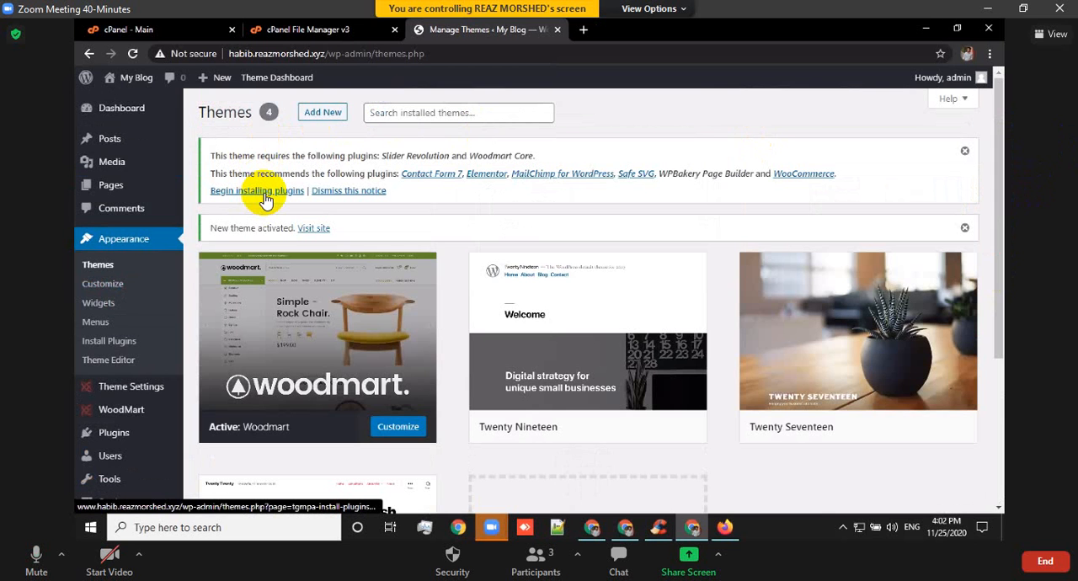
pyautogui.click(266, 199)
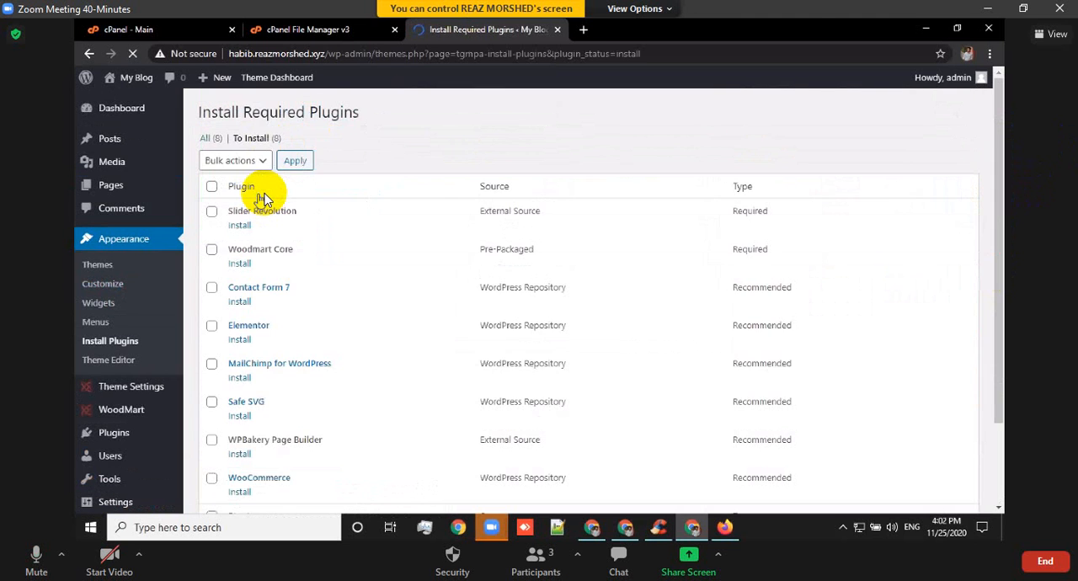
# Bulk-install all the listed required and recommended plugins except WPBakery Page Builder.
pyautogui.scroll(-3, 264, 200)
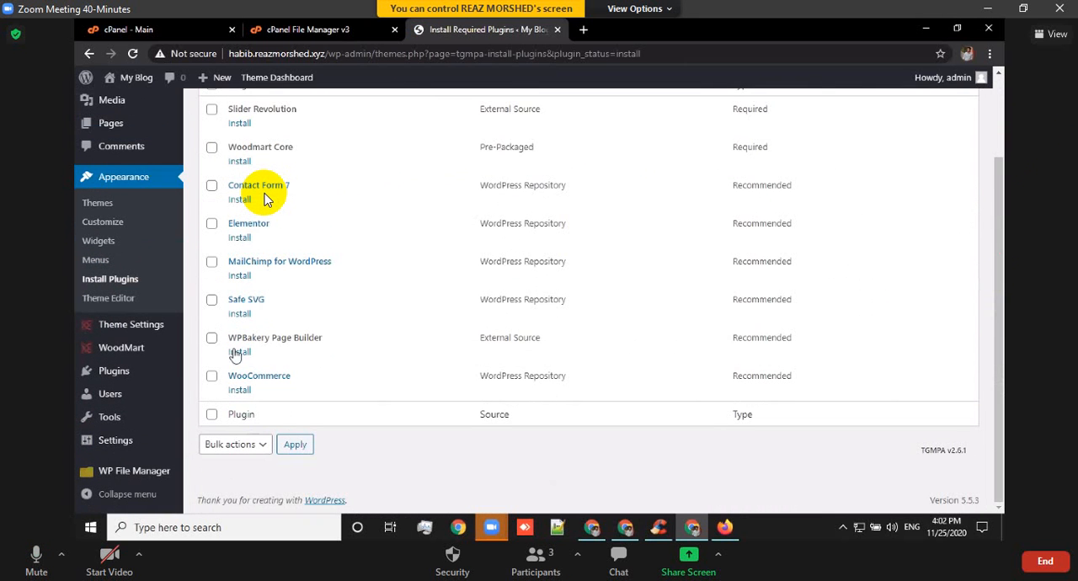
pyautogui.click(211, 339)
pyautogui.scroll(2, 242, 244)
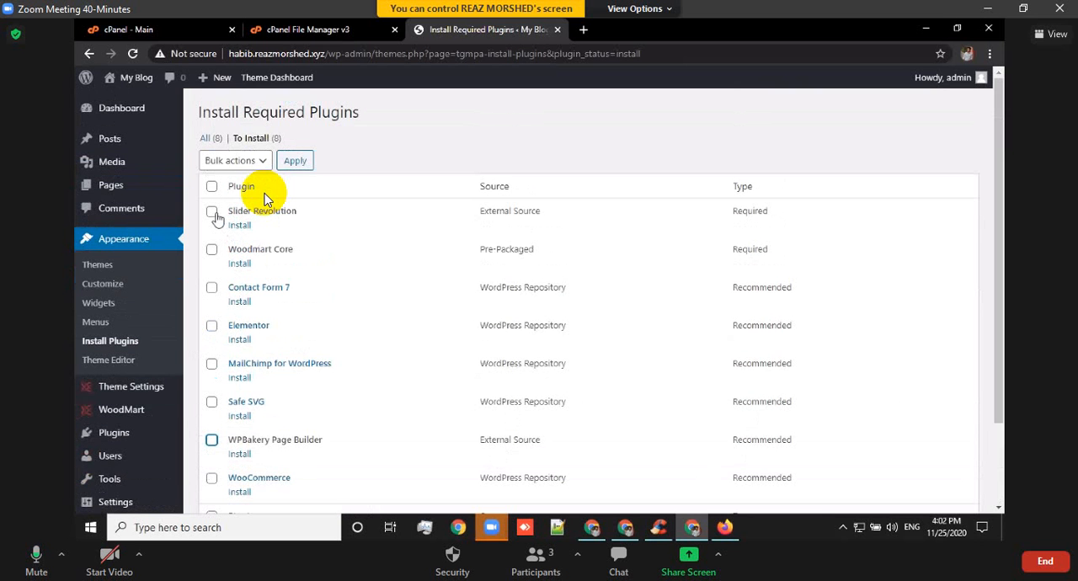
pyautogui.click(213, 213)
pyautogui.click(212, 250)
pyautogui.click(212, 189)
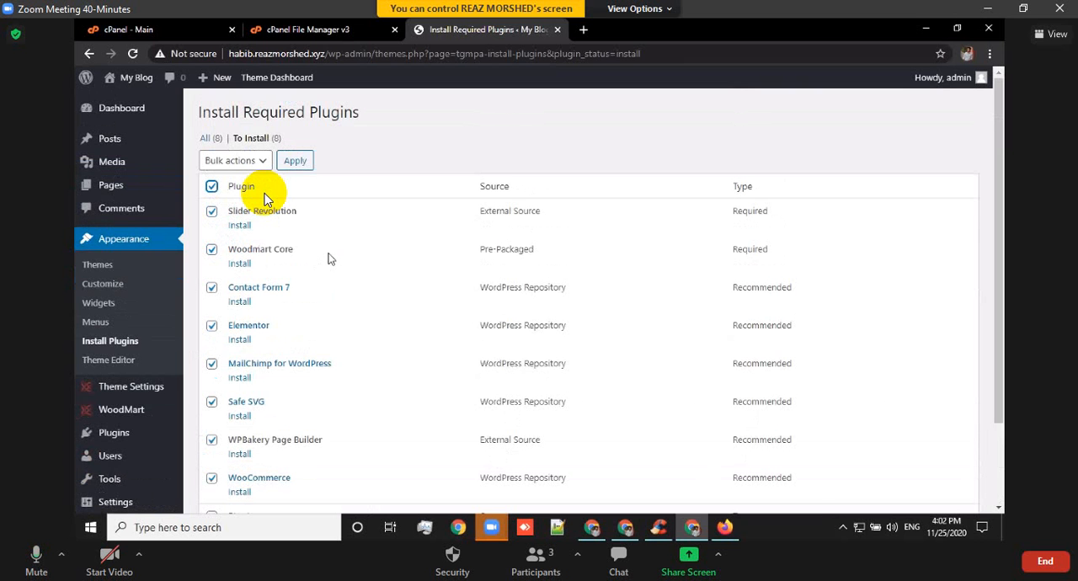
pyautogui.scroll(-2, 265, 198)
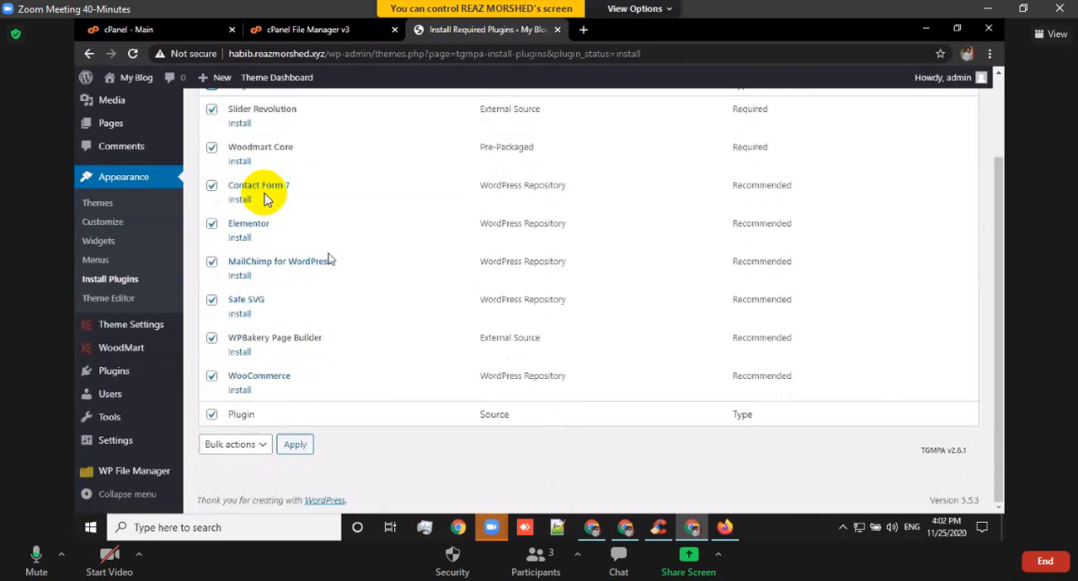
pyautogui.click(211, 338)
pyautogui.scroll(2, 307, 211)
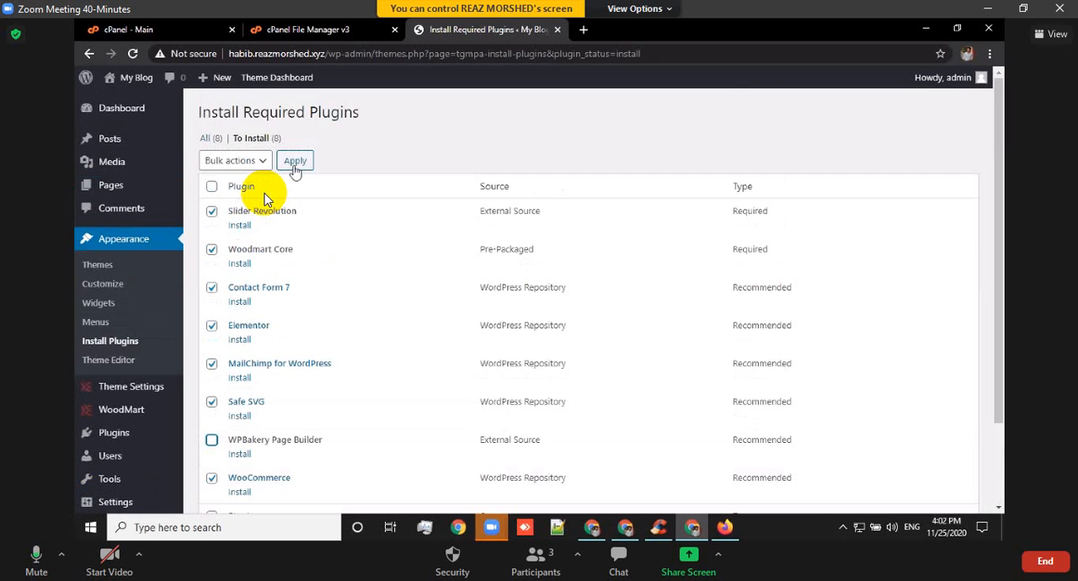
pyautogui.scroll(-2, 265, 198)
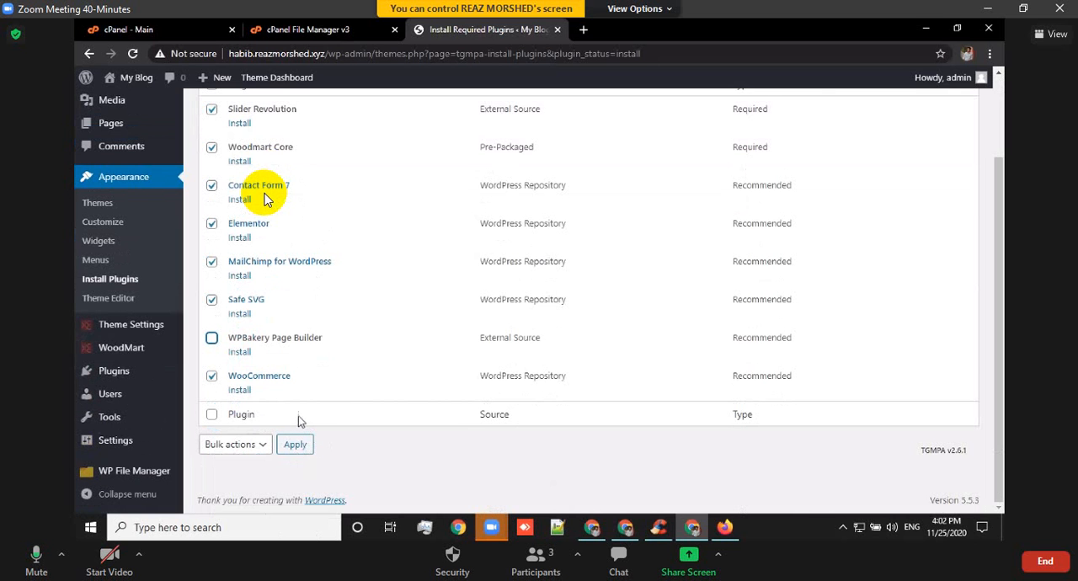
pyautogui.click(258, 448)
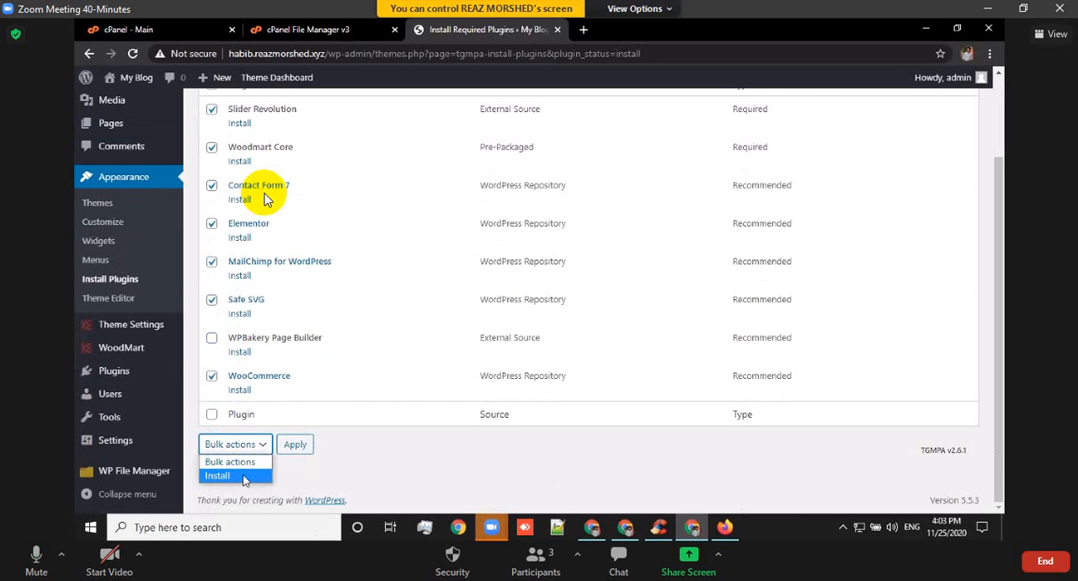
pyautogui.click(245, 476)
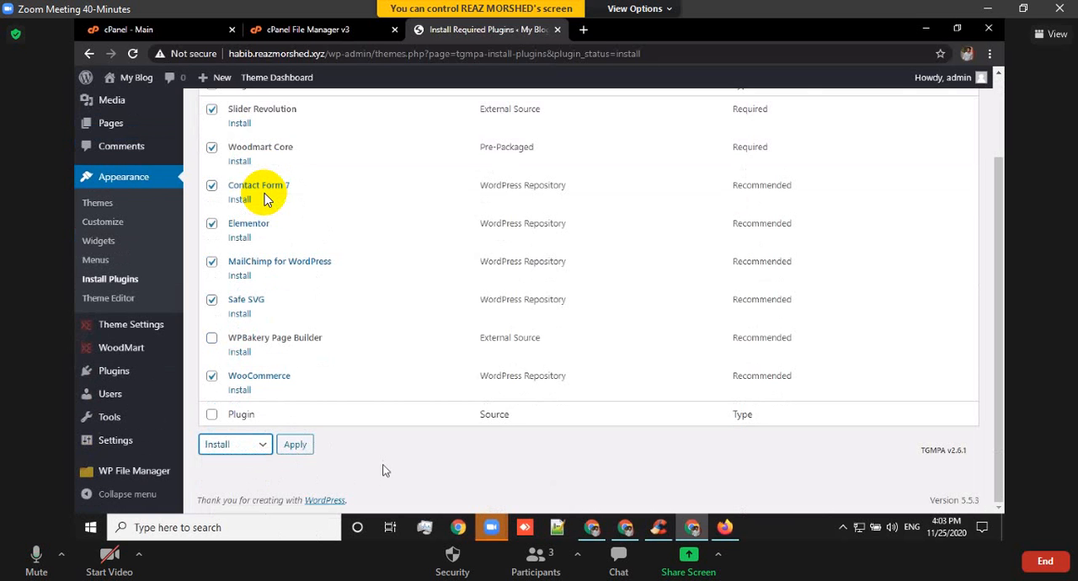
pyautogui.click(295, 445)
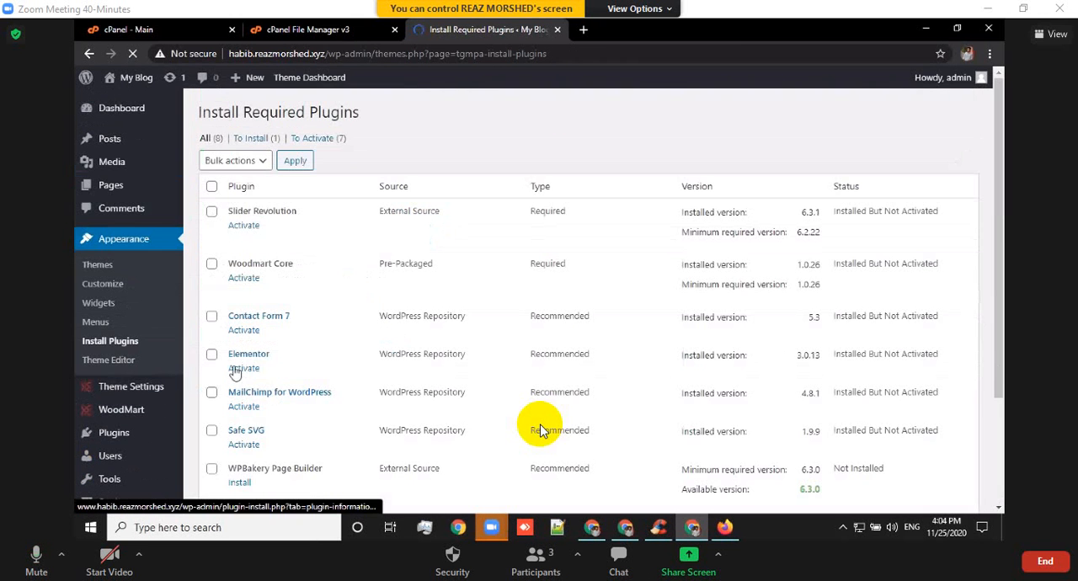
# Bulk-activate all the theme's installed plugins, leaving WPBakery Page Builder out of the selection.
pyautogui.scroll(-3, 282, 312)
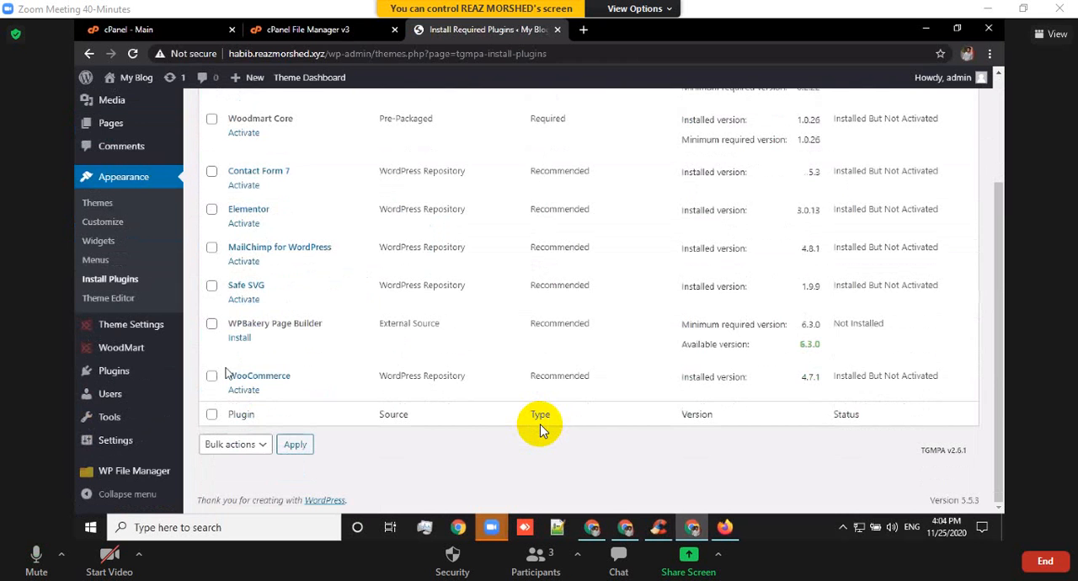
pyautogui.scroll(3, 223, 250)
pyautogui.click(211, 187)
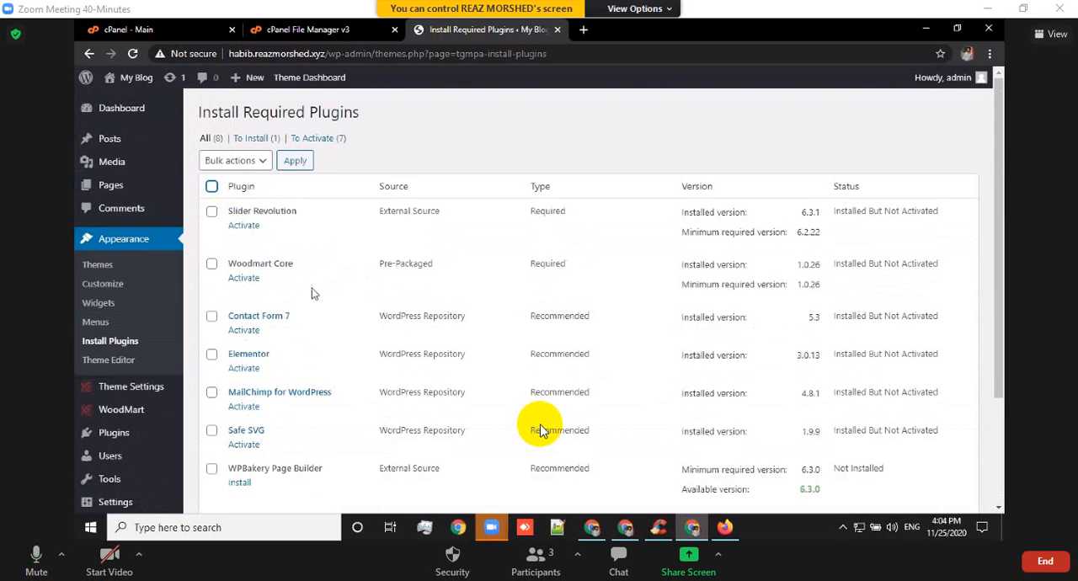
pyautogui.scroll(-3, 325, 293)
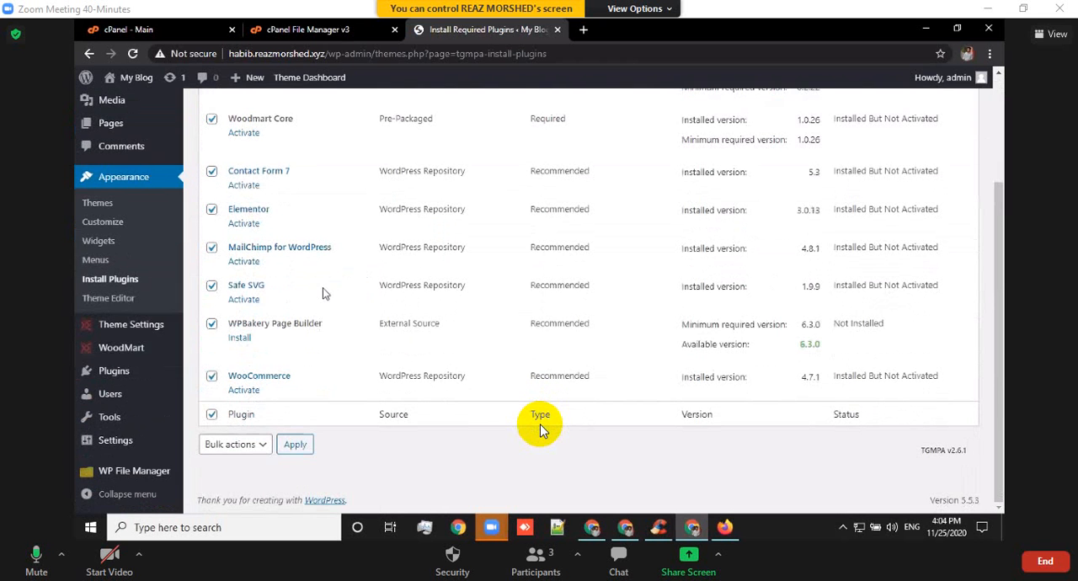
pyautogui.click(212, 324)
pyautogui.scroll(3, 350, 351)
pyautogui.scroll(-3, 348, 343)
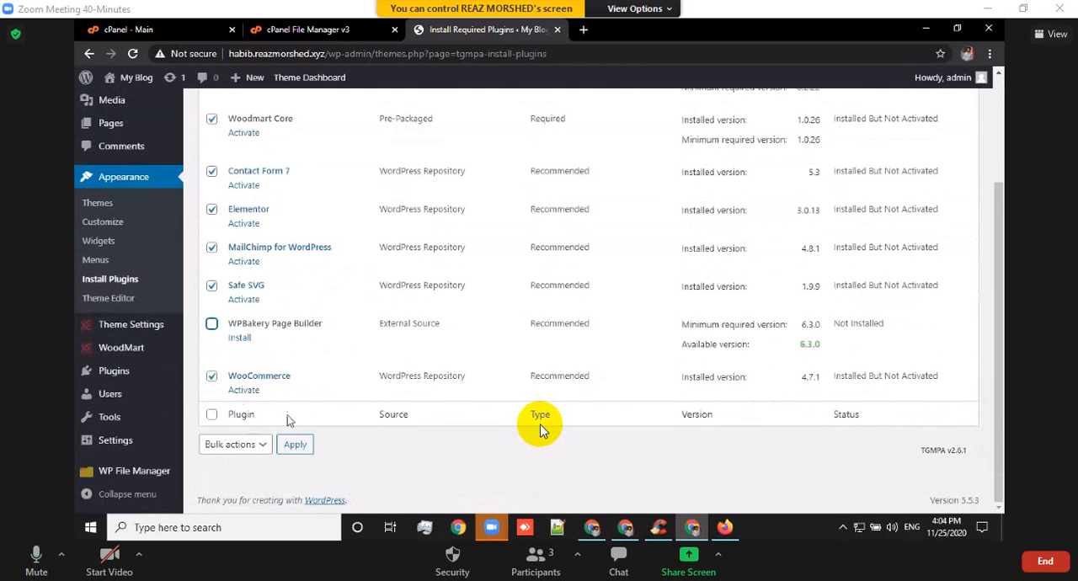
pyautogui.click(240, 446)
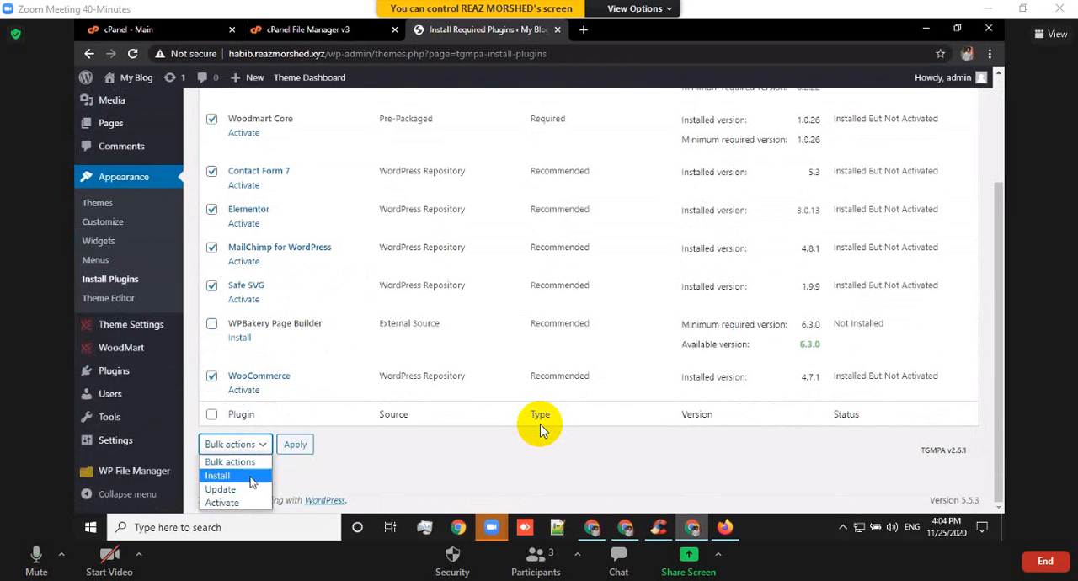
pyautogui.click(242, 505)
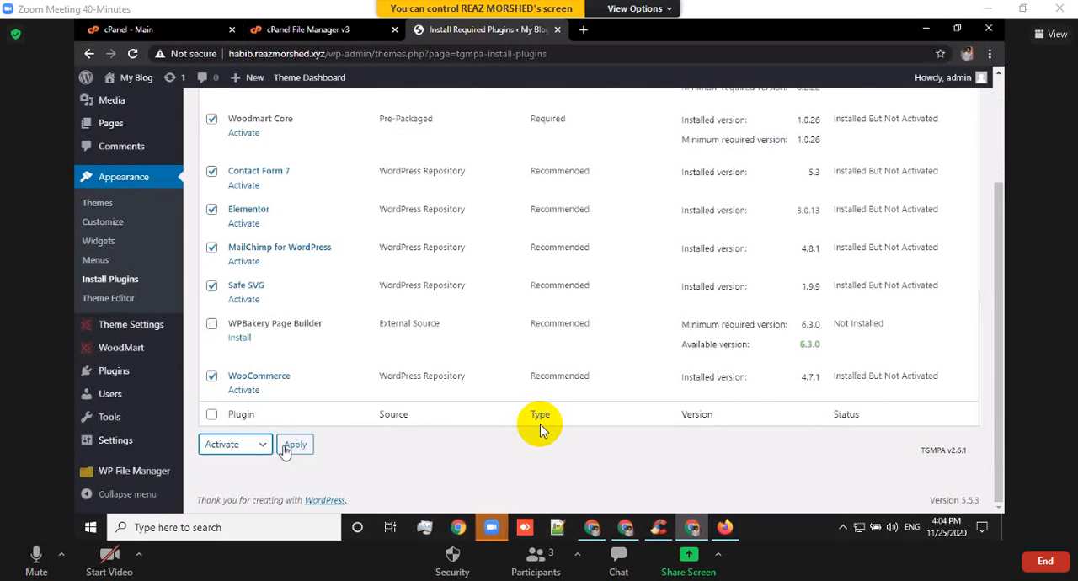
pyautogui.click(282, 446)
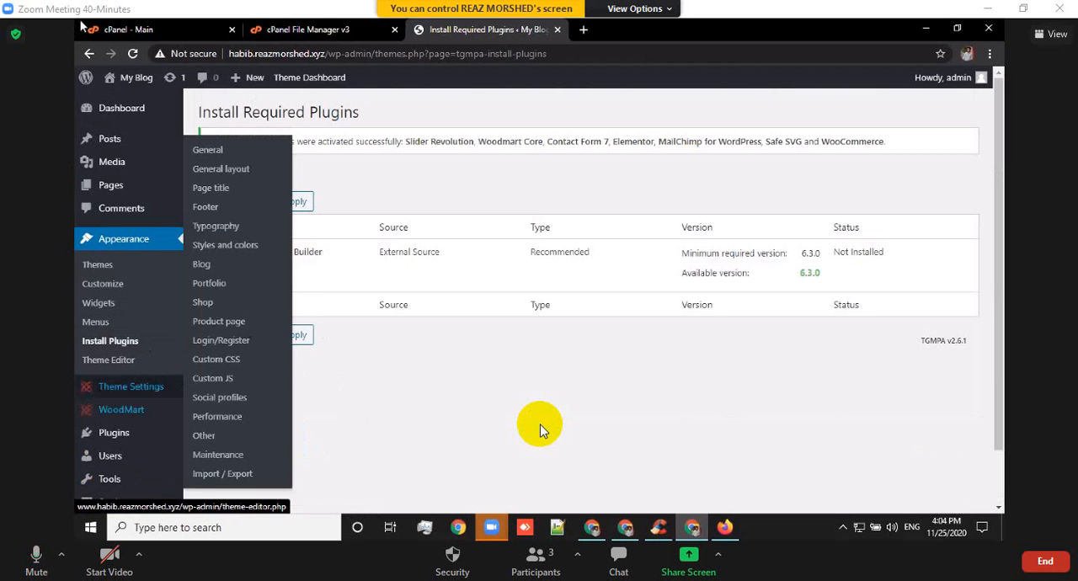
# Go to the dashboard to bring up the WooCommerce setup wizard and fill in the store's first address line, trimmed to the town name.
pyautogui.click(145, 110)
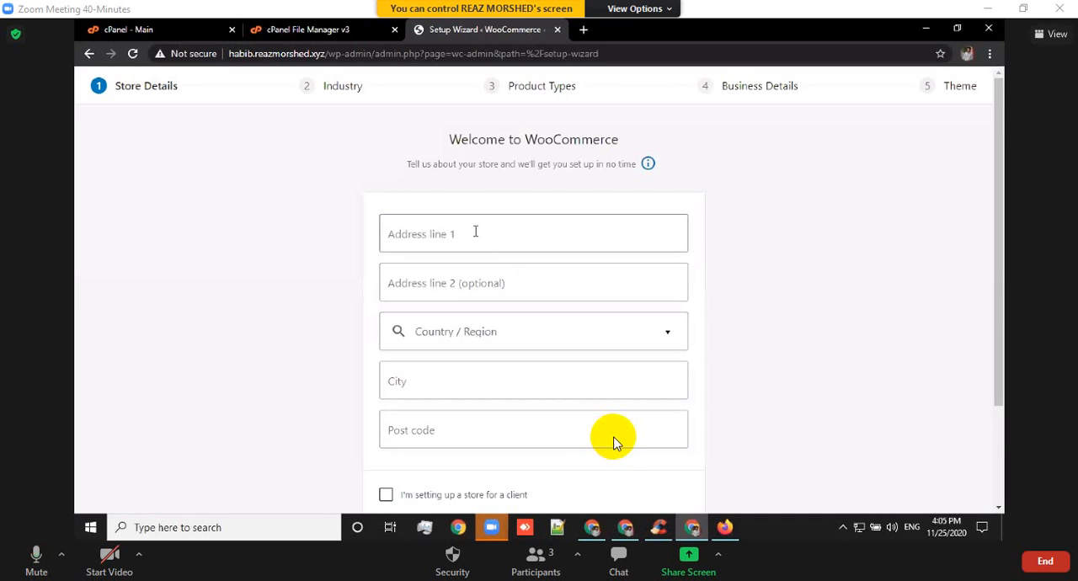
pyautogui.click(476, 233)
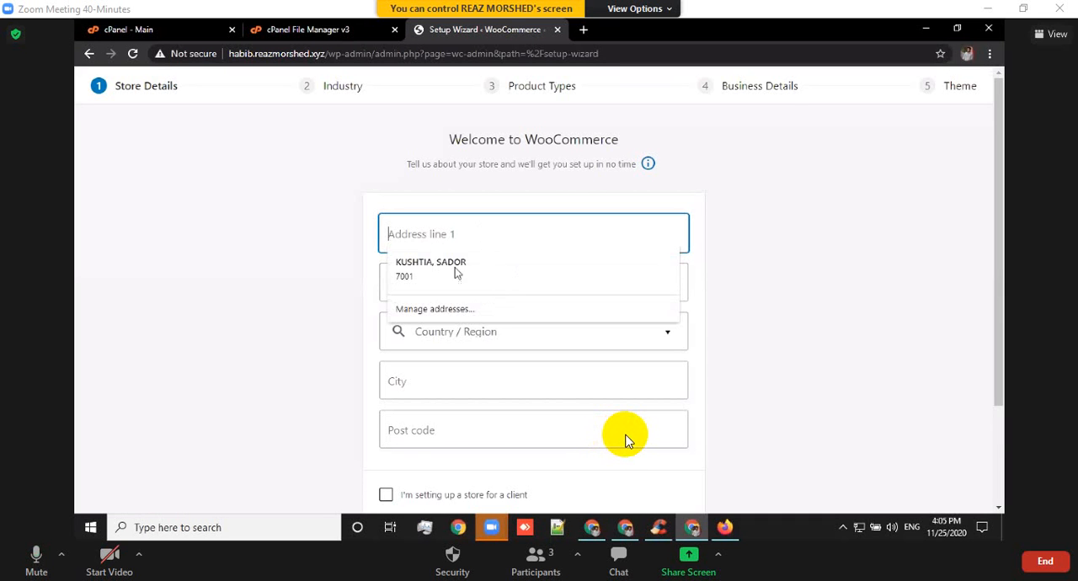
pyautogui.click(427, 262)
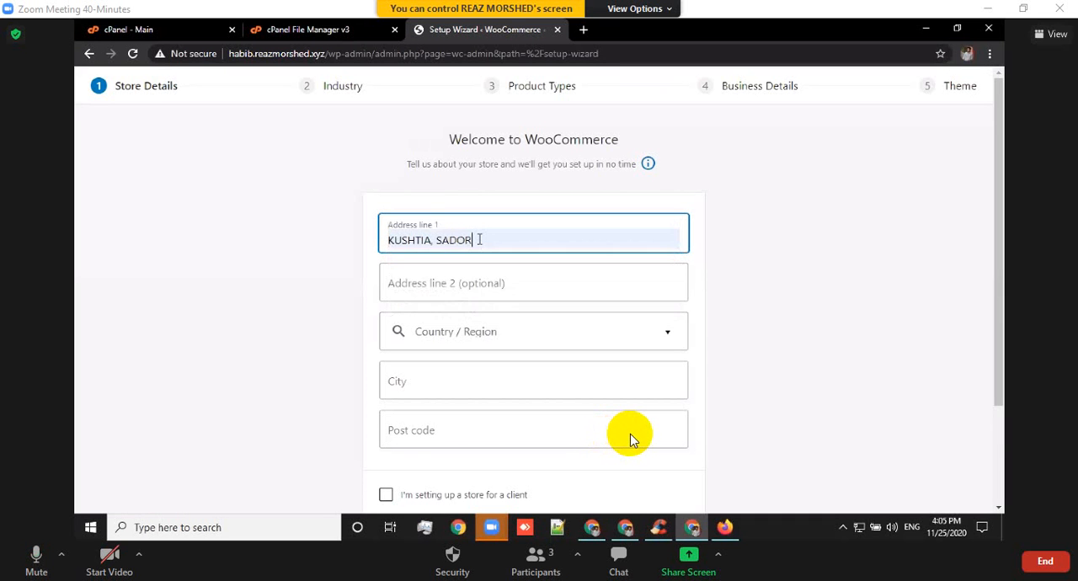
pyautogui.click(479, 240)
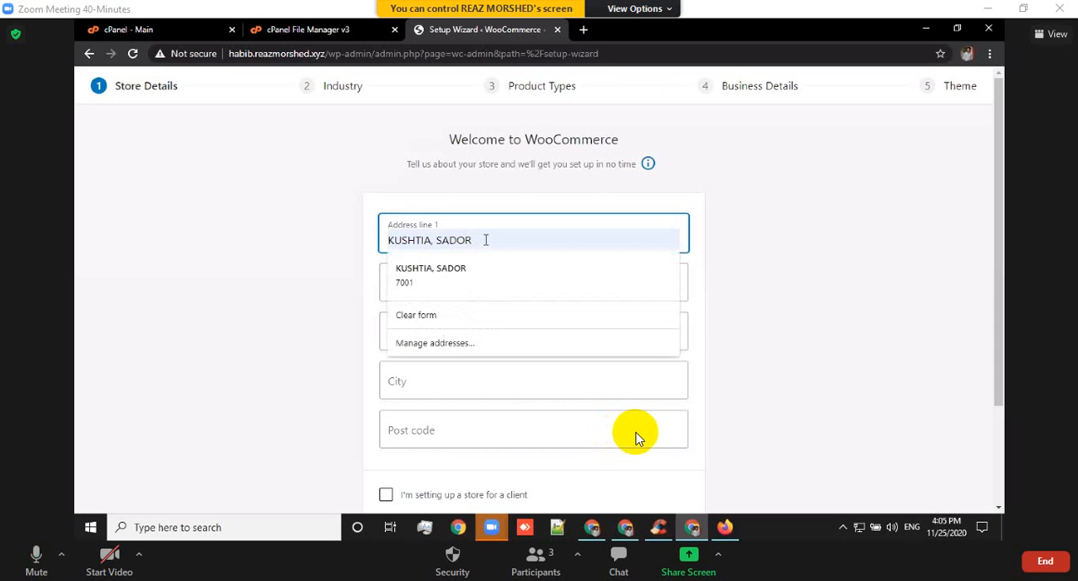
pyautogui.press('BackSpace')
pyautogui.press('BackSpace')
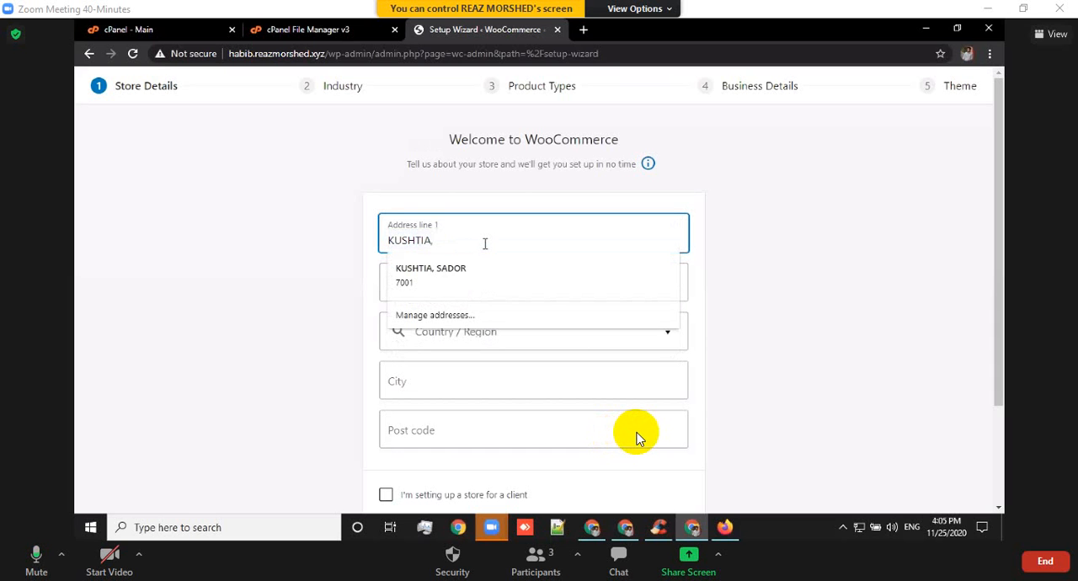
pyautogui.press('BackSpace')
# Set the store's country and region to Bangladesh with the store's own district, filtering the list by "bang".
pyautogui.click(528, 335)
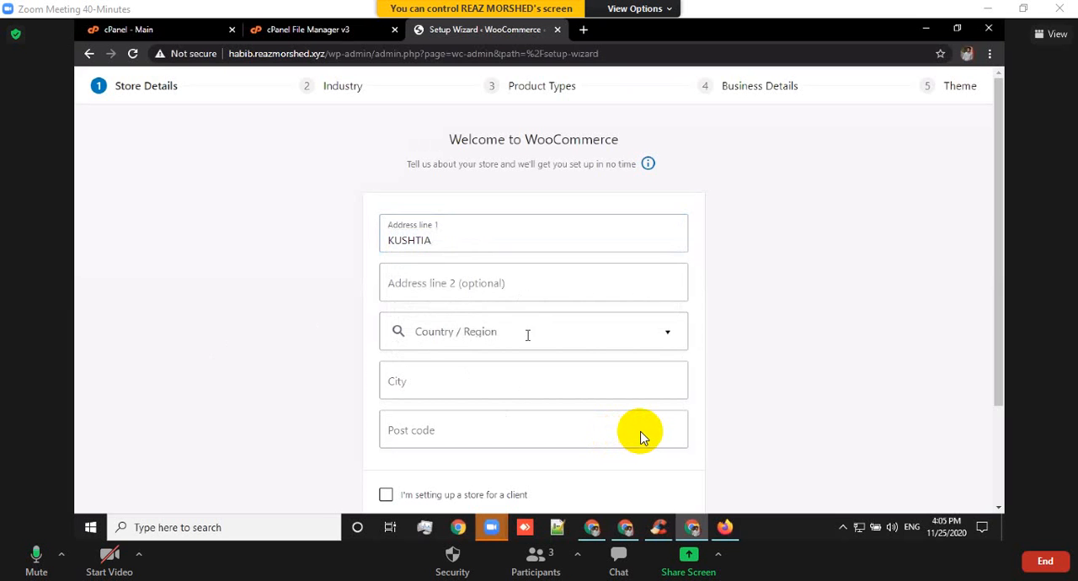
pyautogui.click(535, 333)
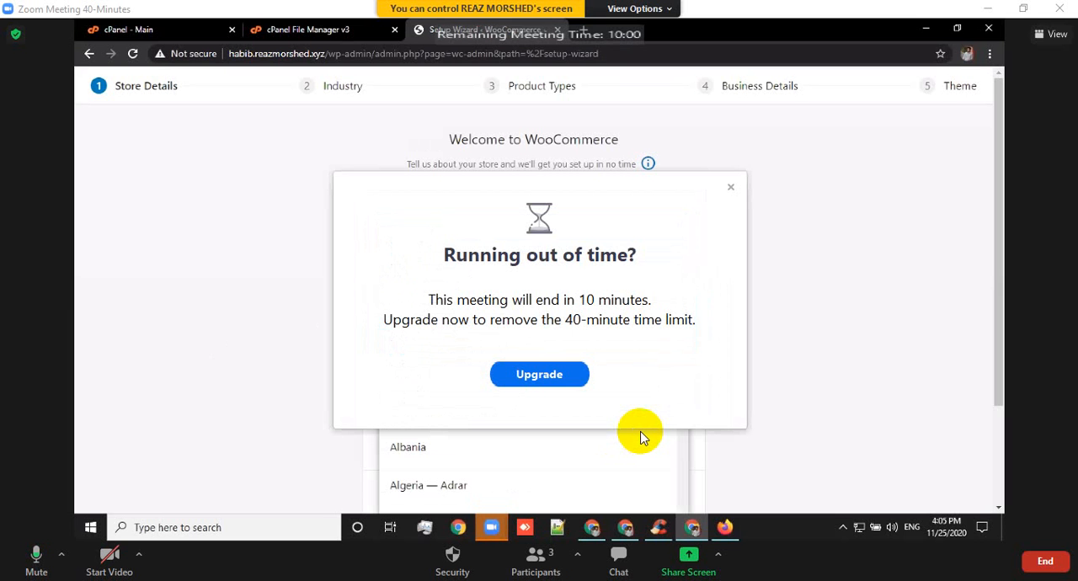
pyautogui.write('ba')
pyautogui.click(730, 187)
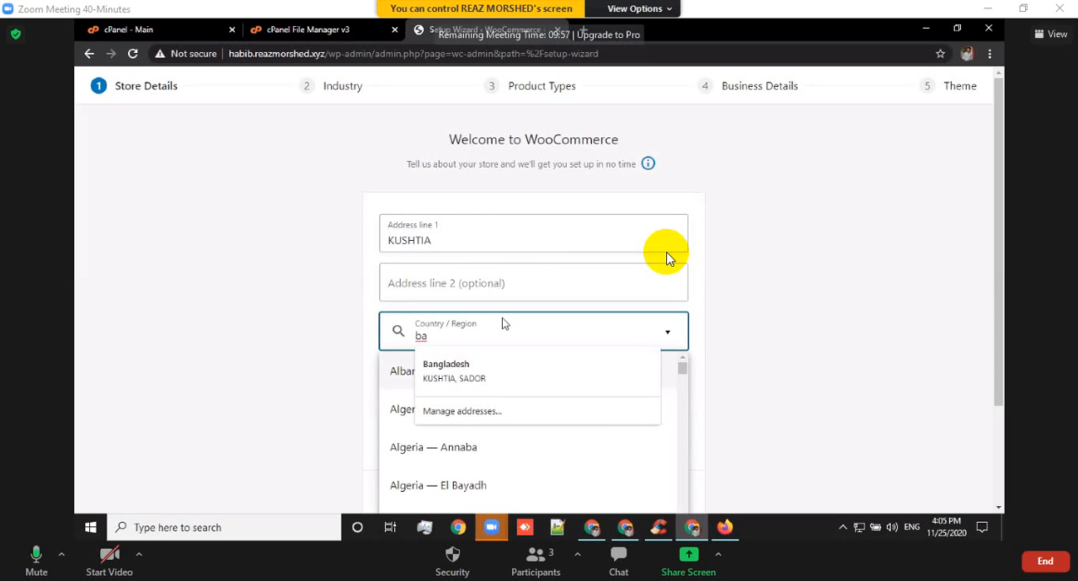
pyautogui.write('n')
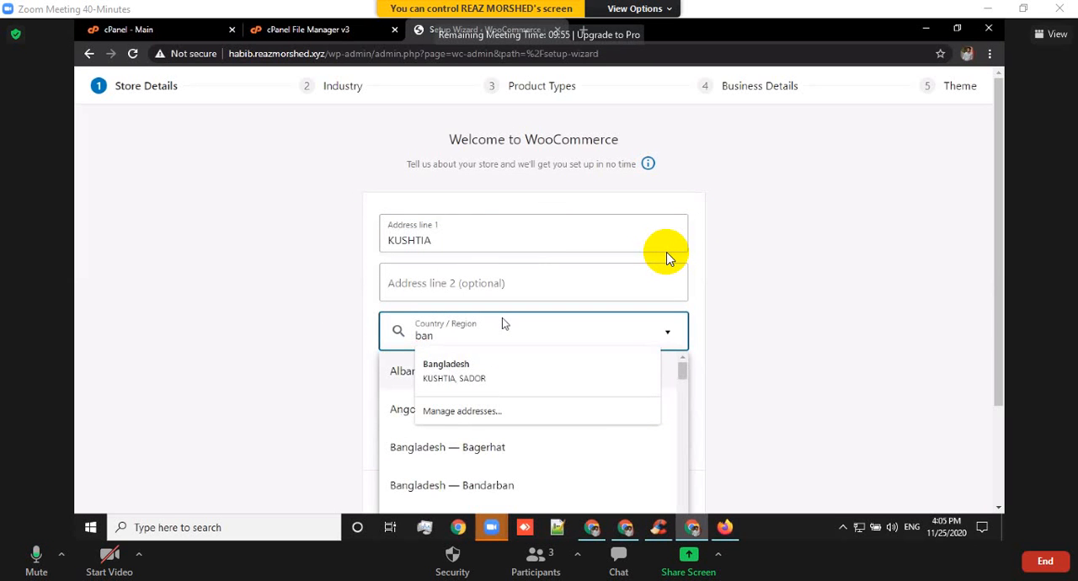
pyautogui.write('g')
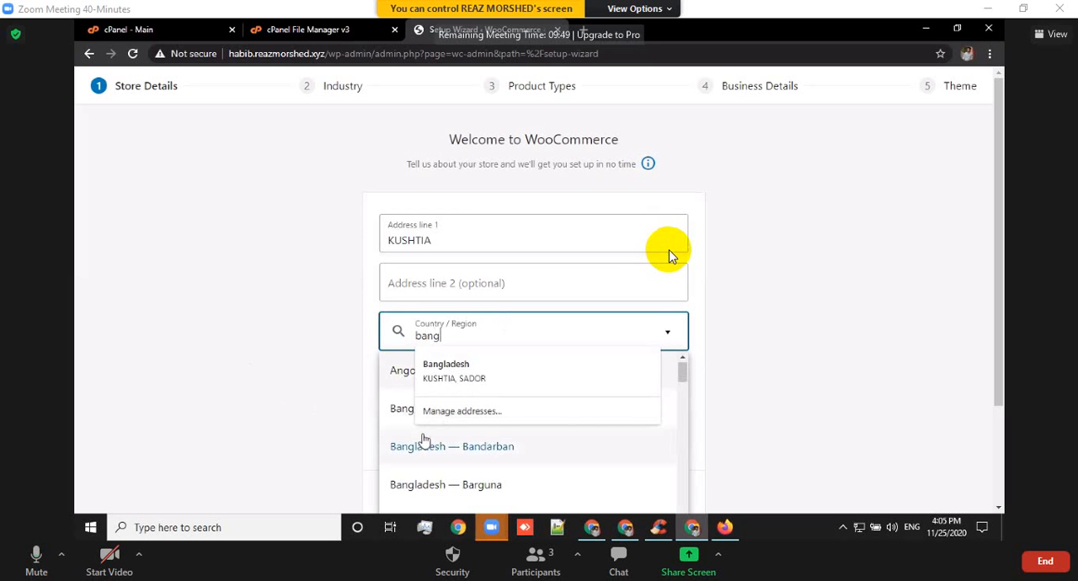
pyautogui.scroll(-1, 425, 434)
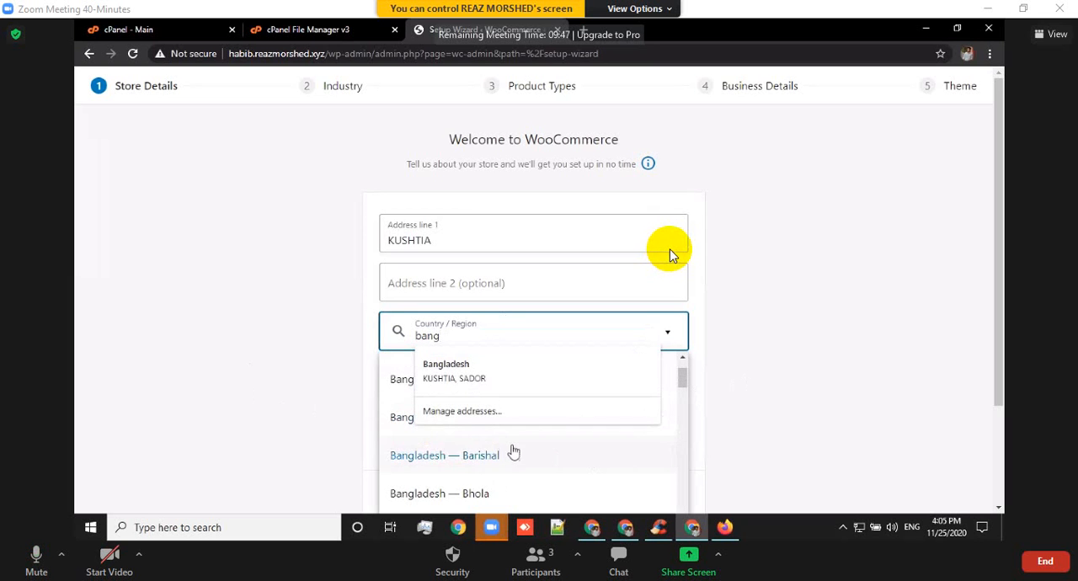
pyautogui.scroll(-3, 539, 452)
pyautogui.scroll(-5, 540, 455)
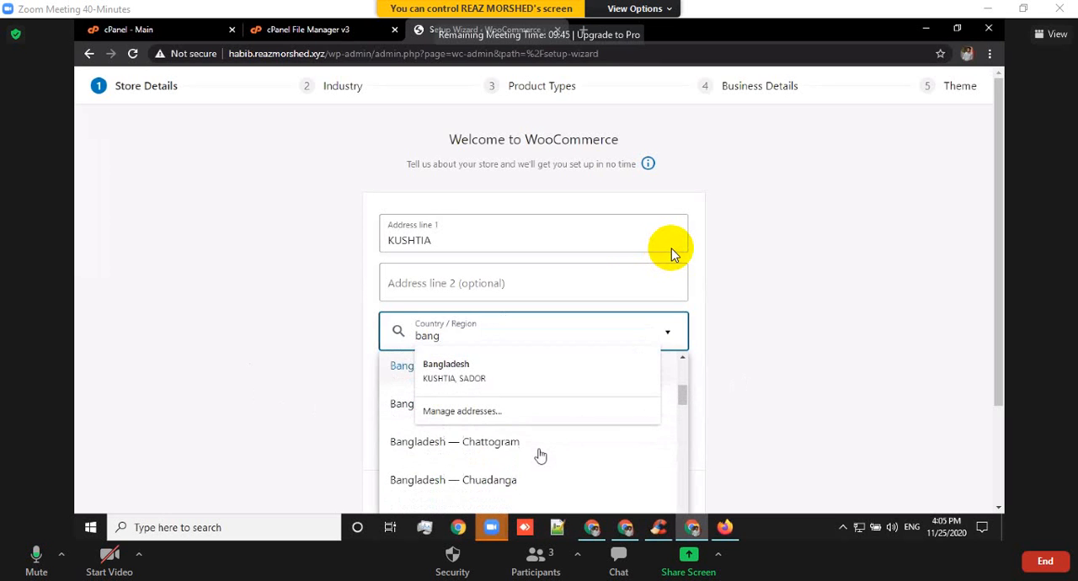
pyautogui.scroll(-7, 546, 456)
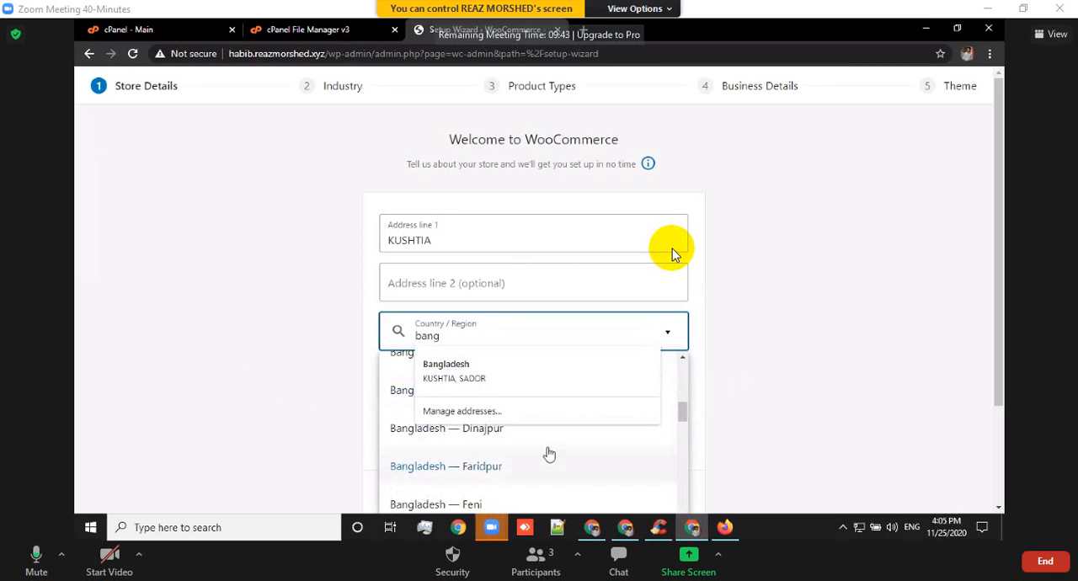
pyautogui.scroll(-6, 550, 452)
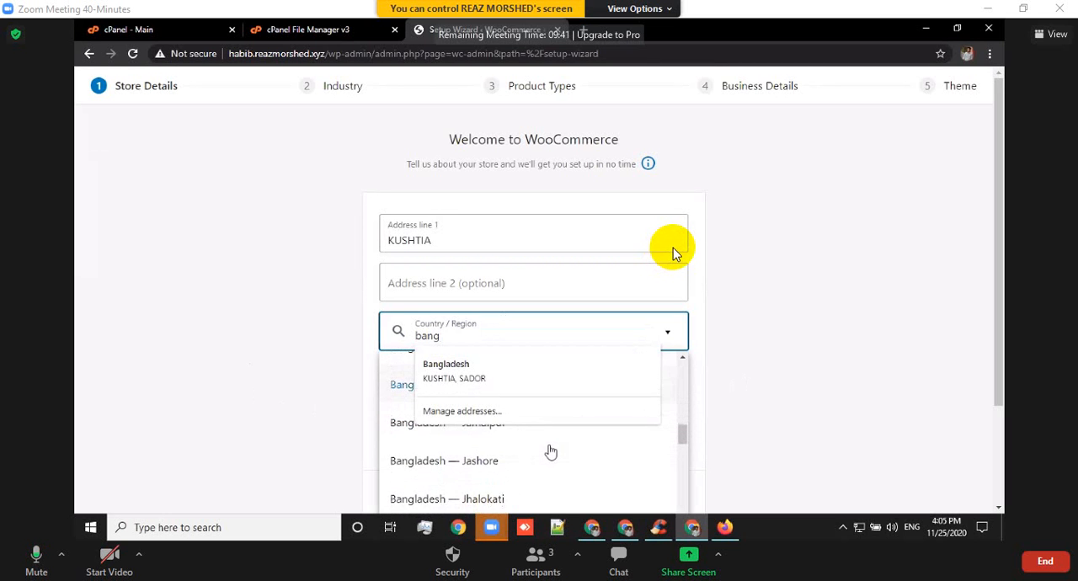
pyautogui.scroll(-3, 551, 454)
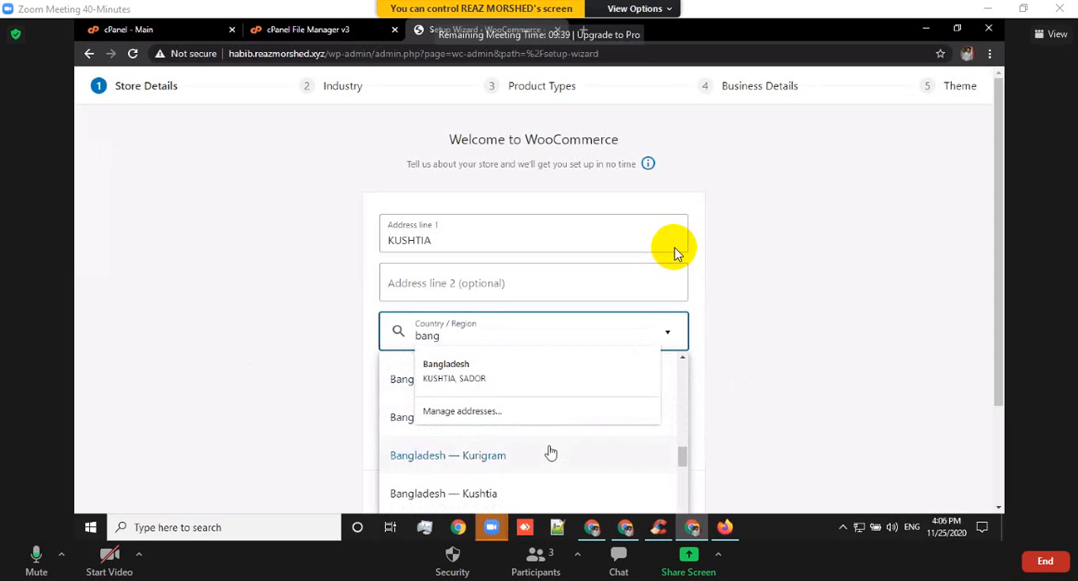
pyautogui.scroll(2, 551, 454)
pyautogui.scroll(-2, 552, 454)
pyautogui.scroll(-2, 551, 451)
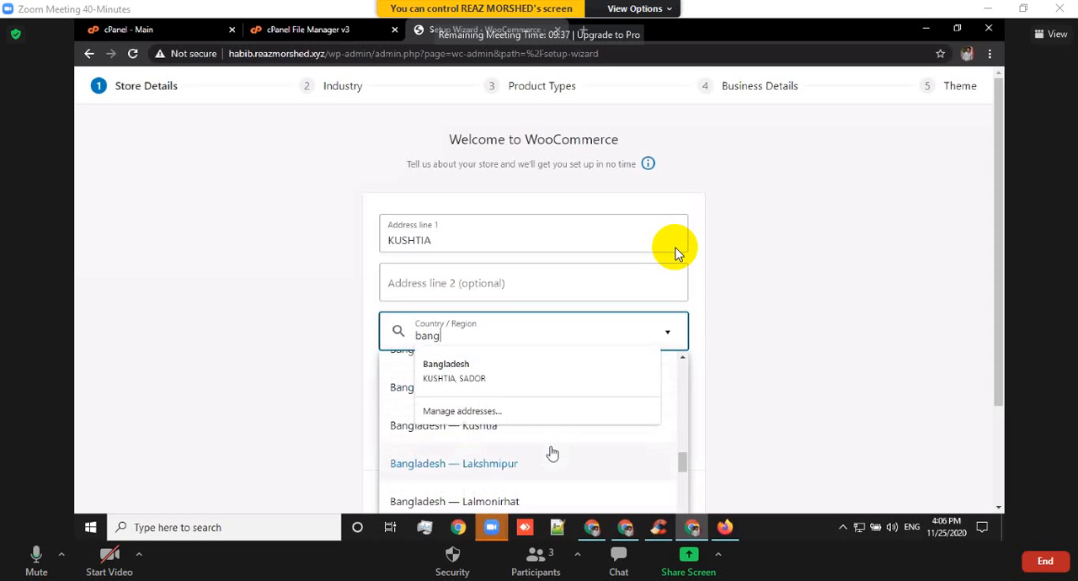
pyautogui.scroll(2, 539, 455)
pyautogui.scroll(-2, 532, 477)
pyautogui.click(448, 433)
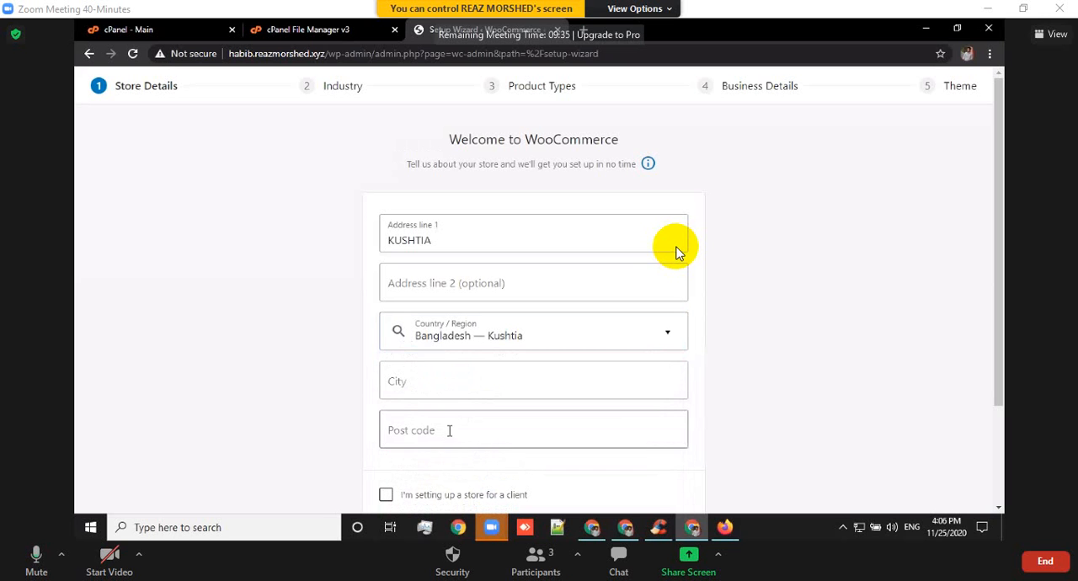
# Fill in the store's city and post code from the saved details and submit the store details without opting in to usage tracking.
pyautogui.click(479, 385)
pyautogui.click(443, 418)
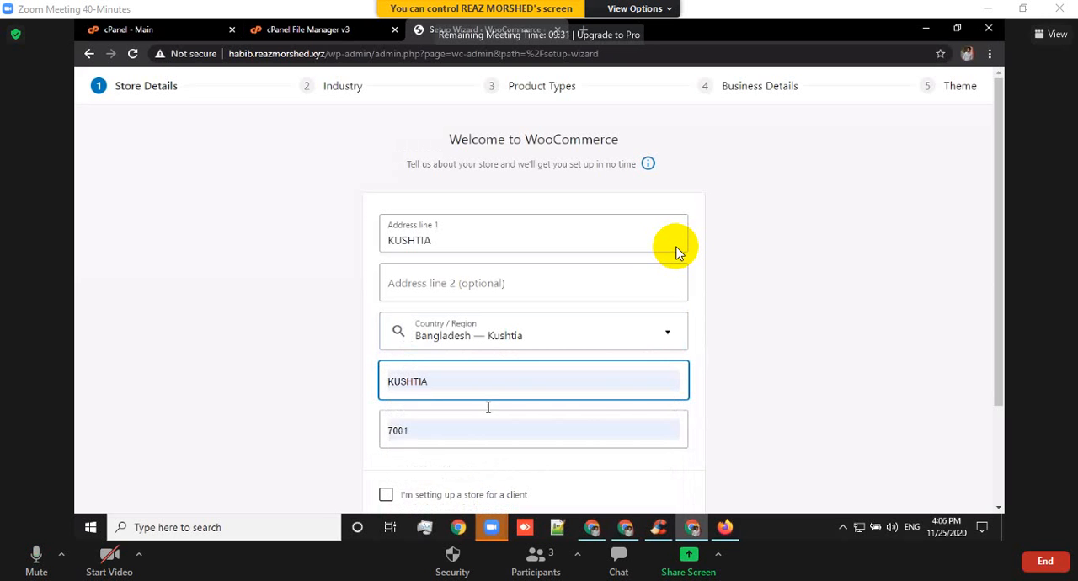
pyautogui.scroll(-2, 598, 390)
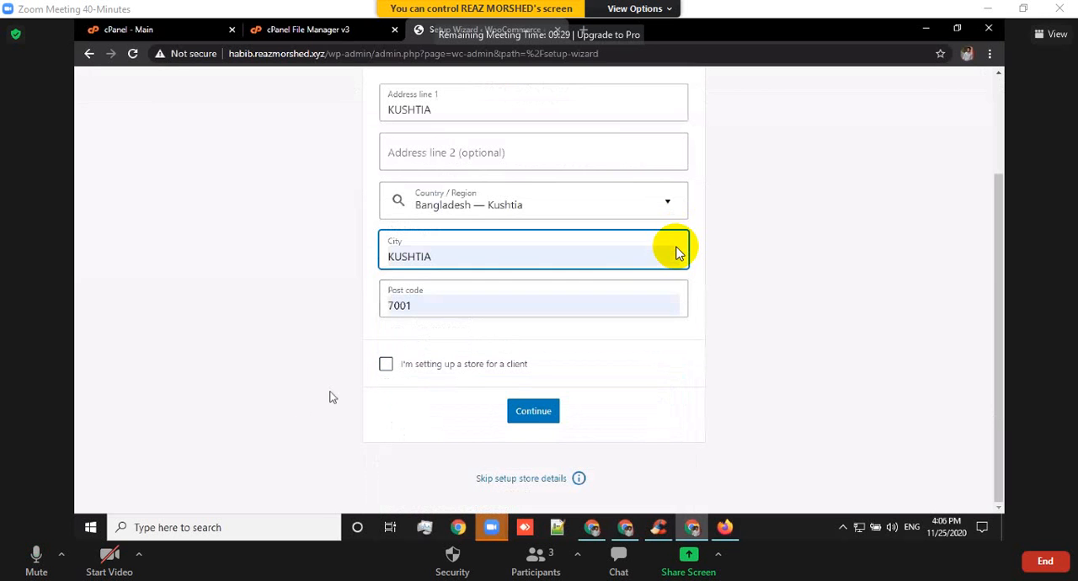
pyautogui.click(527, 413)
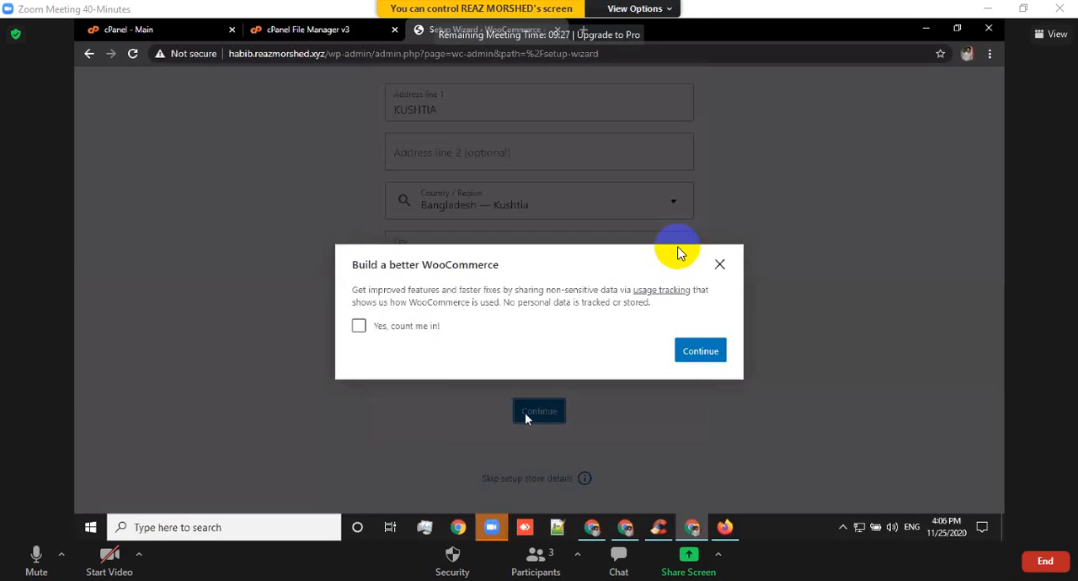
pyautogui.click(698, 336)
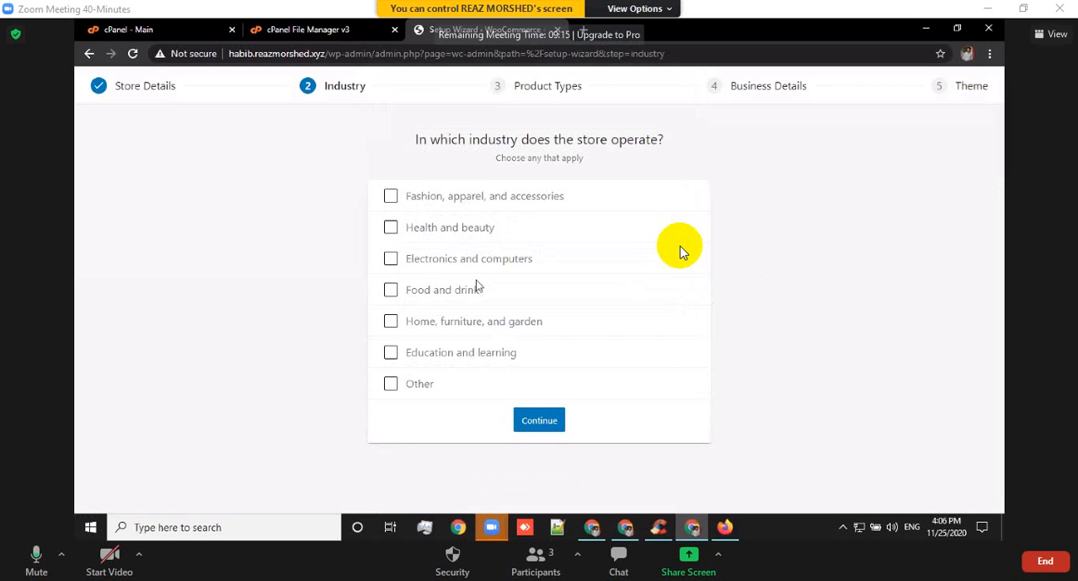
# Select every listed store industry except Other, from fashion through education and learning, and continue to the product types.
pyautogui.click(392, 199)
pyautogui.click(391, 228)
pyautogui.click(391, 258)
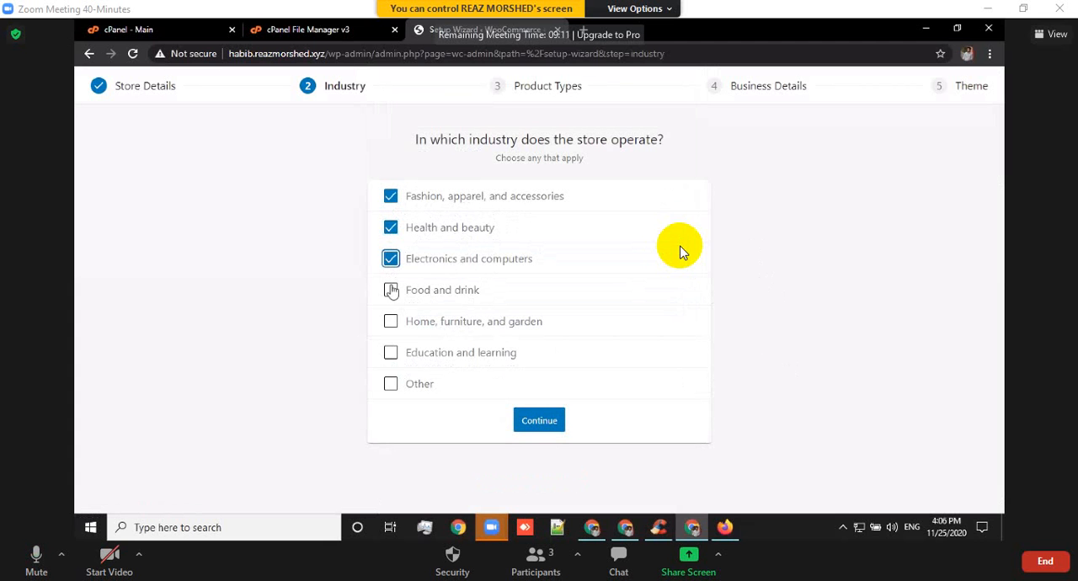
pyautogui.click(391, 291)
pyautogui.click(391, 321)
pyautogui.click(391, 353)
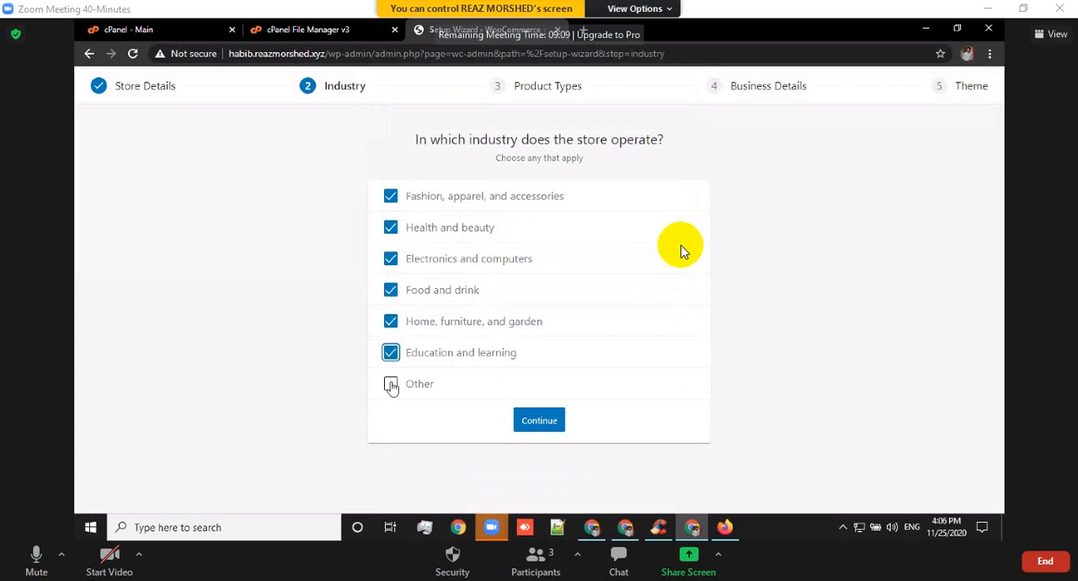
pyautogui.click(391, 386)
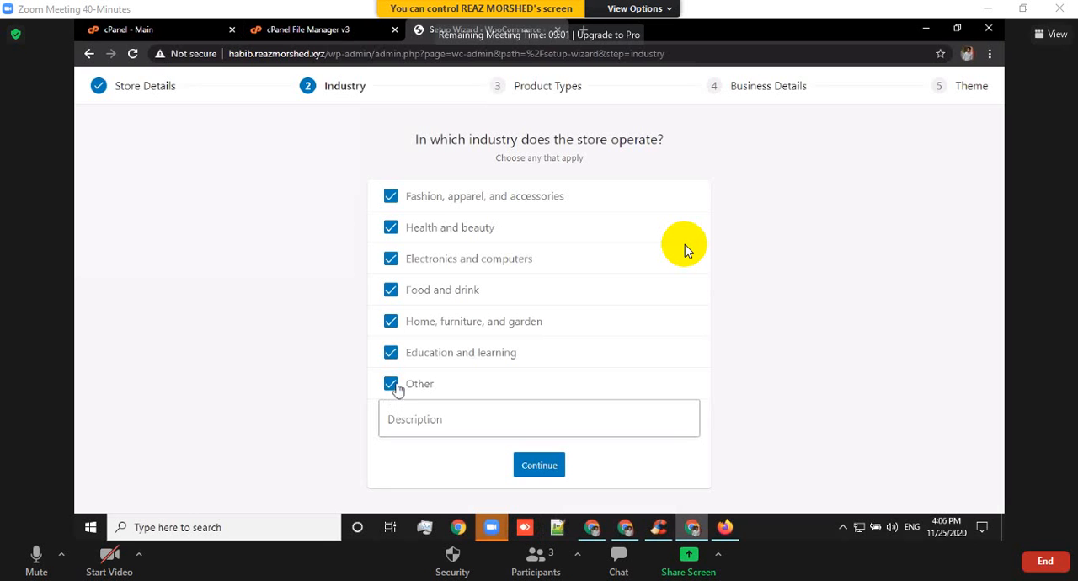
pyautogui.click(392, 385)
pyautogui.click(539, 421)
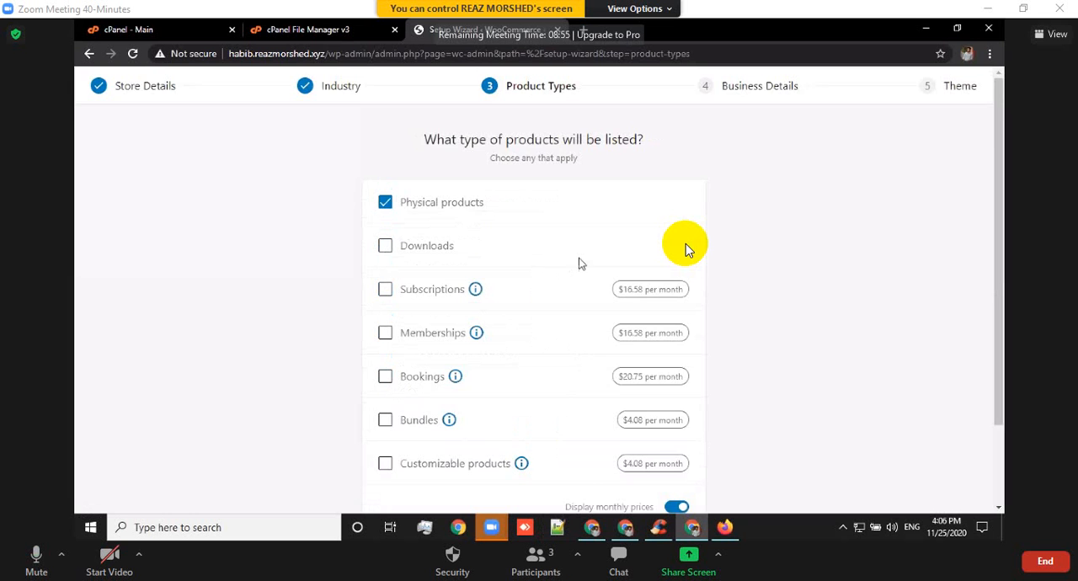
# Accept physical products as the only product type and describe the business as having no products yet and not selling elsewhere.
pyautogui.scroll(-2, 603, 252)
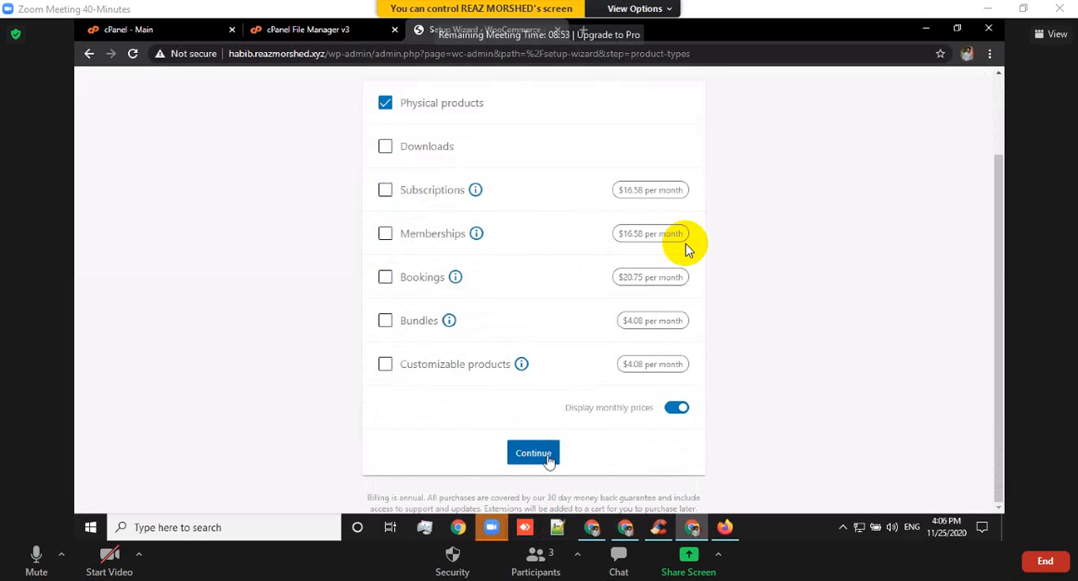
pyautogui.click(552, 455)
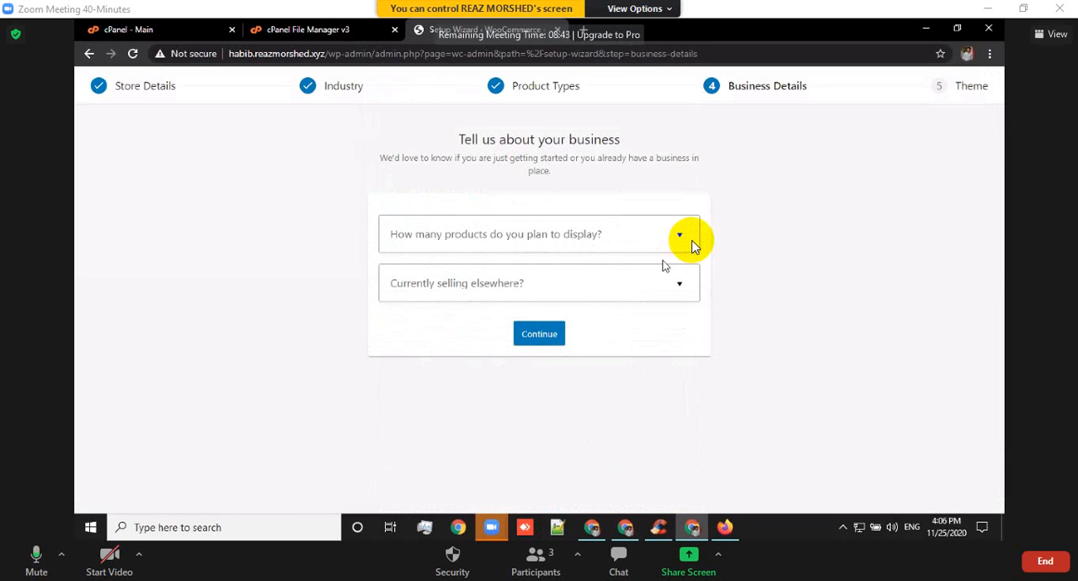
pyautogui.click(680, 238)
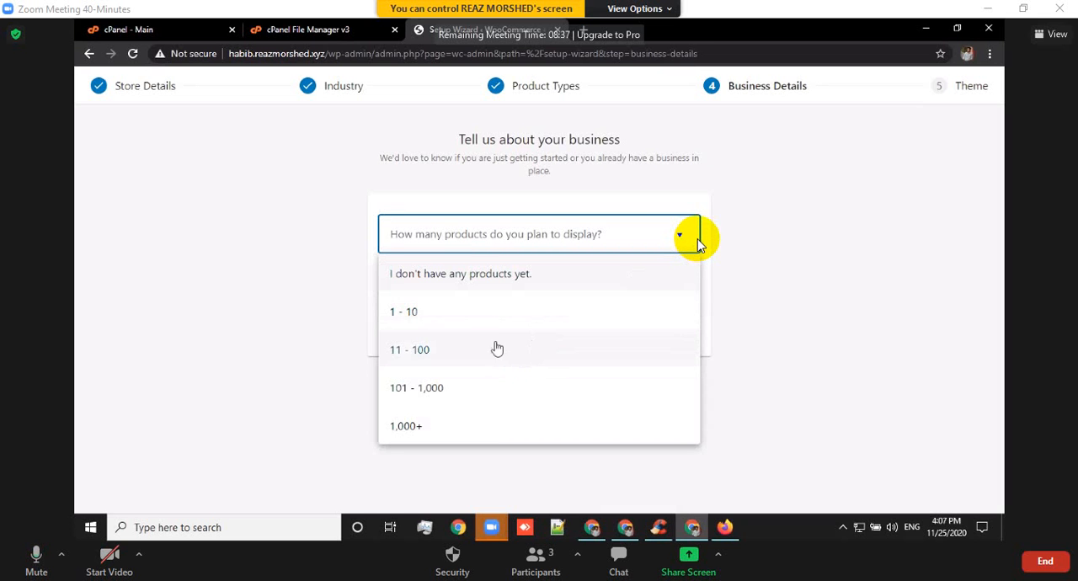
pyautogui.click(443, 277)
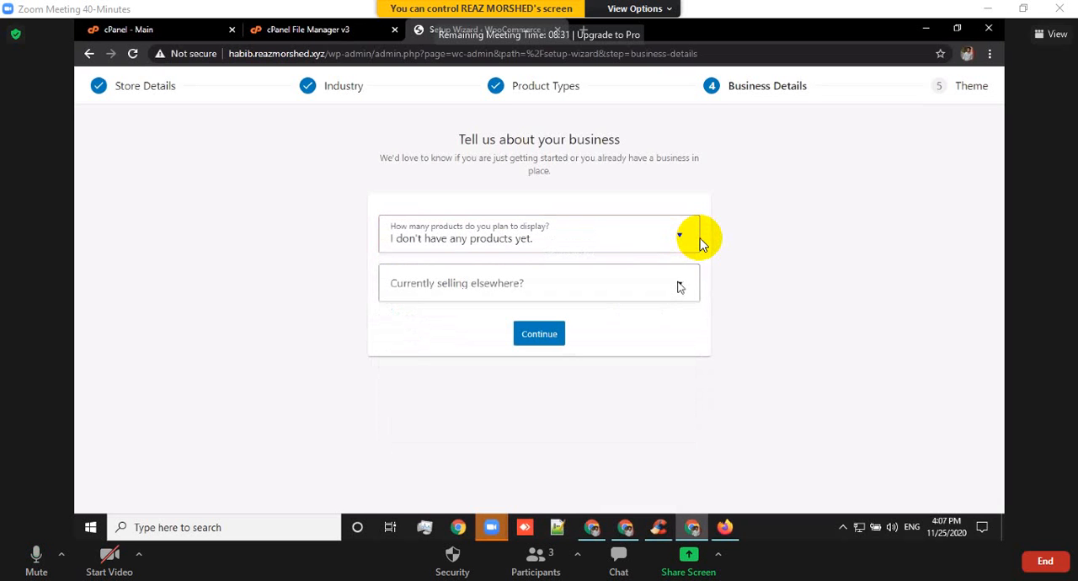
pyautogui.click(679, 286)
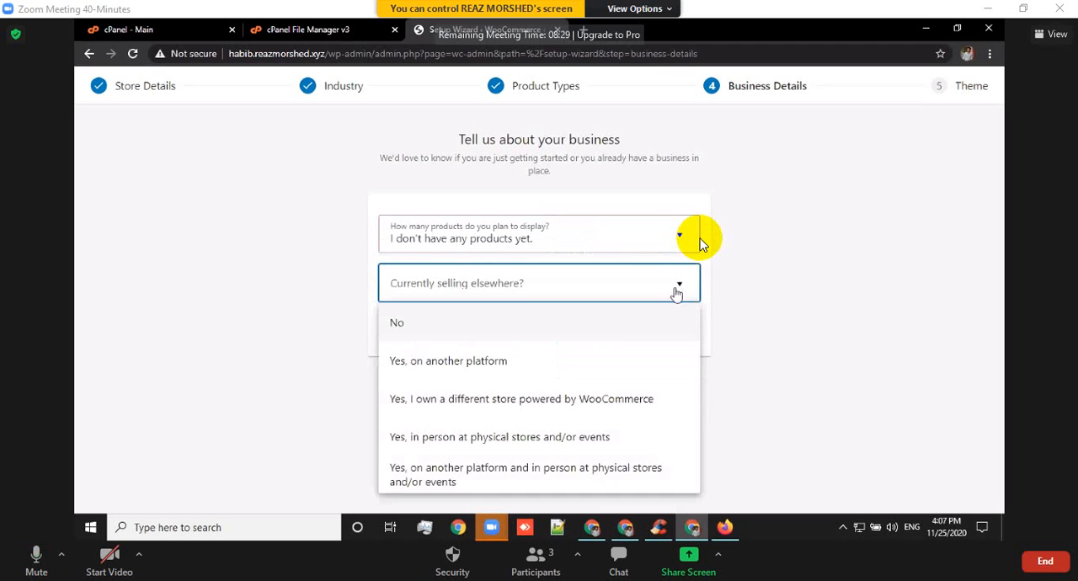
pyautogui.click(511, 330)
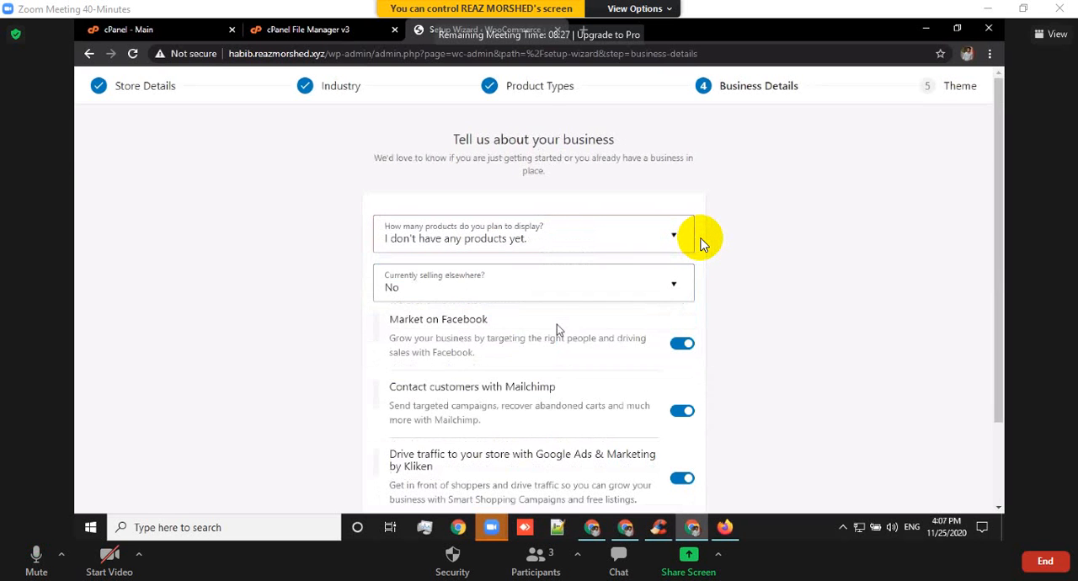
# Turn off the Facebook, Mailchimp and Google Ads marketing extensions and submit the business details.
pyautogui.scroll(-2, 807, 266)
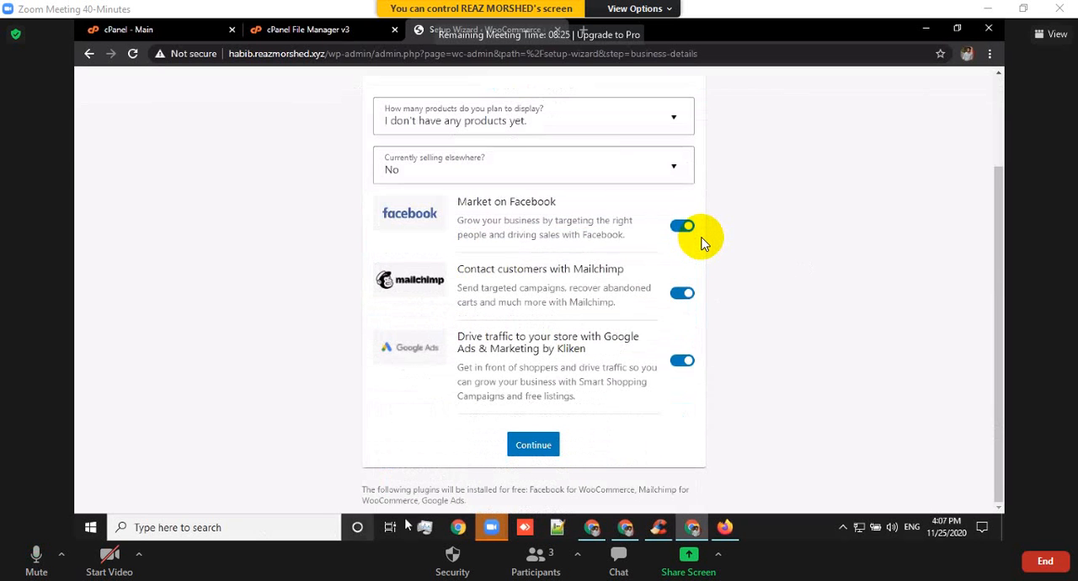
pyautogui.click(687, 362)
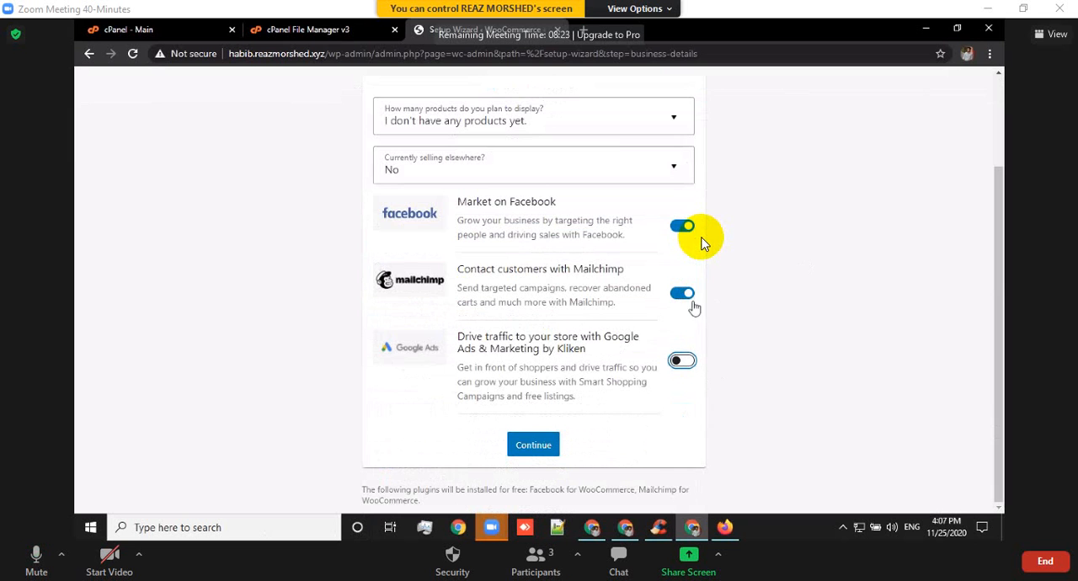
pyautogui.click(683, 291)
pyautogui.click(687, 238)
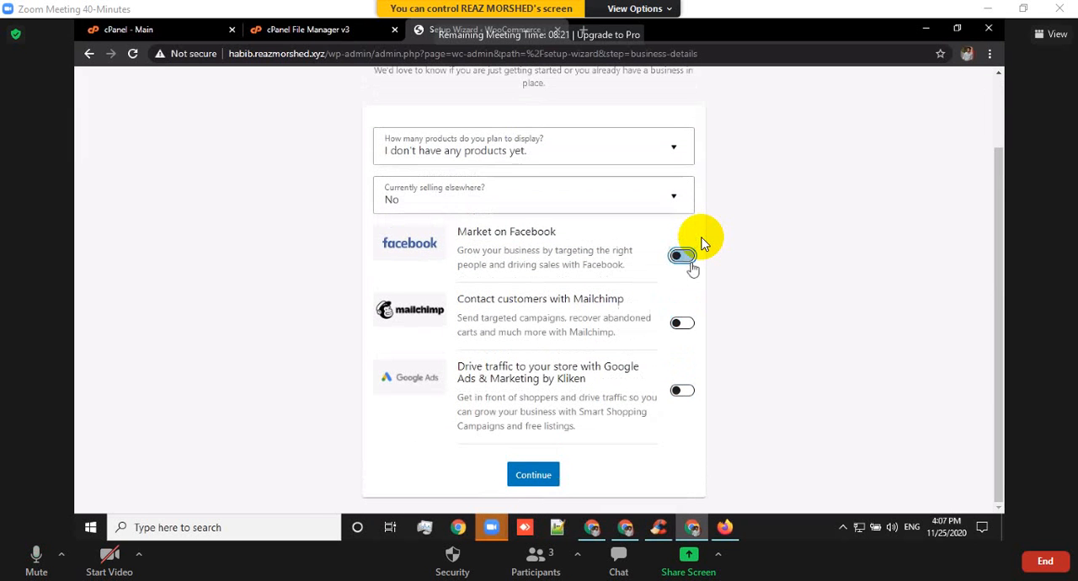
pyautogui.click(533, 475)
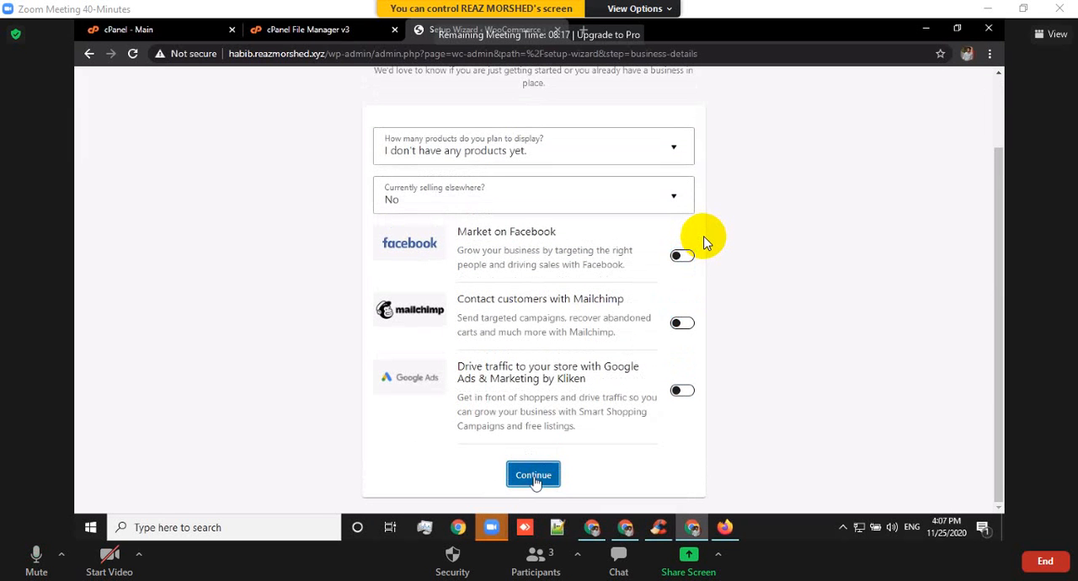
pyautogui.click(542, 478)
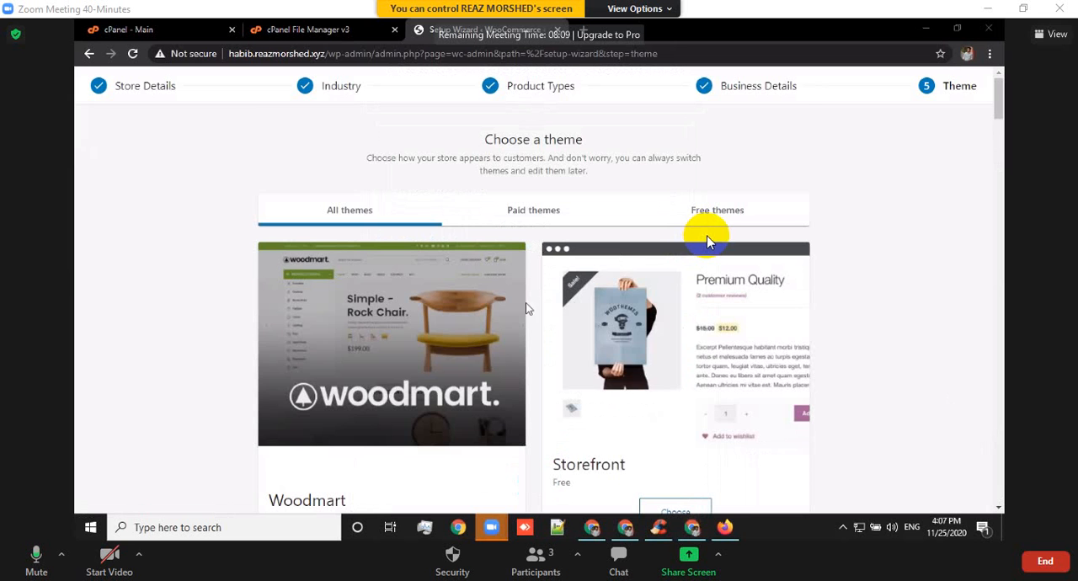
# Skip the setup wizard's theme selection without choosing another theme.
pyautogui.scroll(-3, 578, 322)
pyautogui.scroll(3, 610, 306)
pyautogui.scroll(-5, 602, 299)
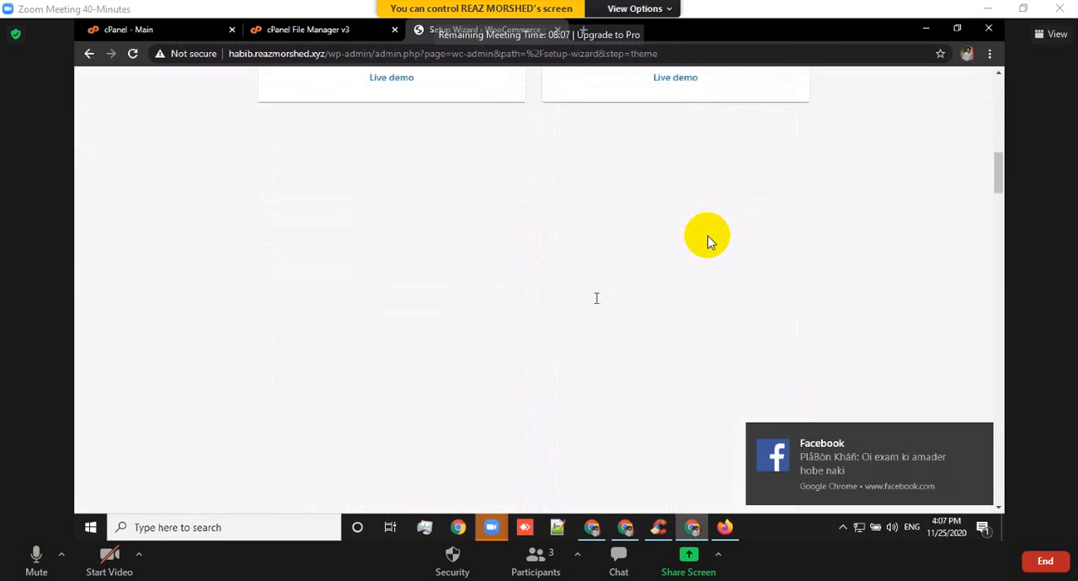
pyautogui.scroll(-5, 597, 298)
pyautogui.scroll(-5, 603, 293)
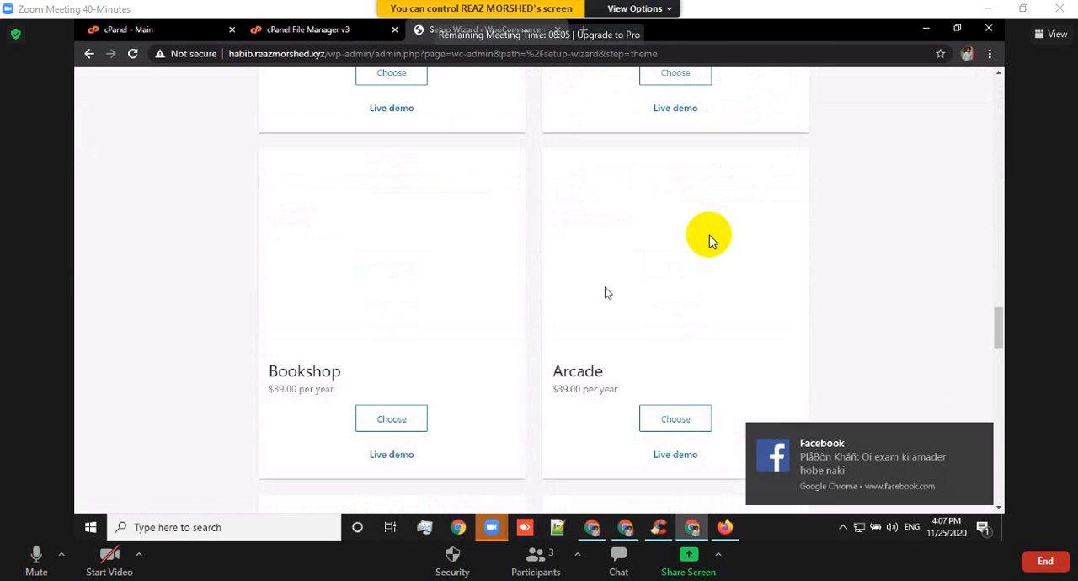
pyautogui.scroll(-5, 599, 292)
pyautogui.scroll(-5, 588, 293)
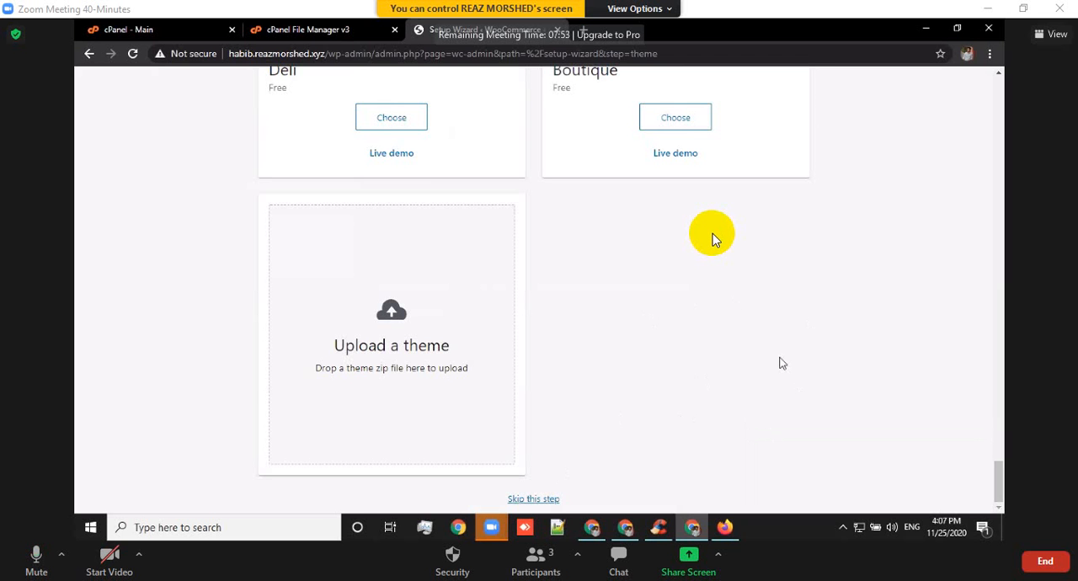
pyautogui.scroll(2, 715, 240)
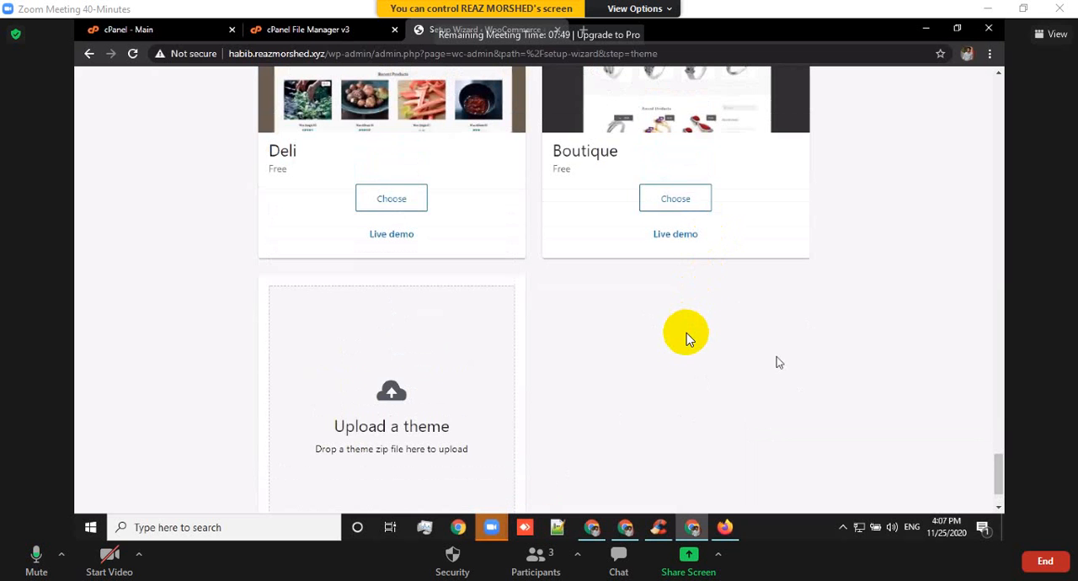
pyautogui.scroll(-2, 682, 351)
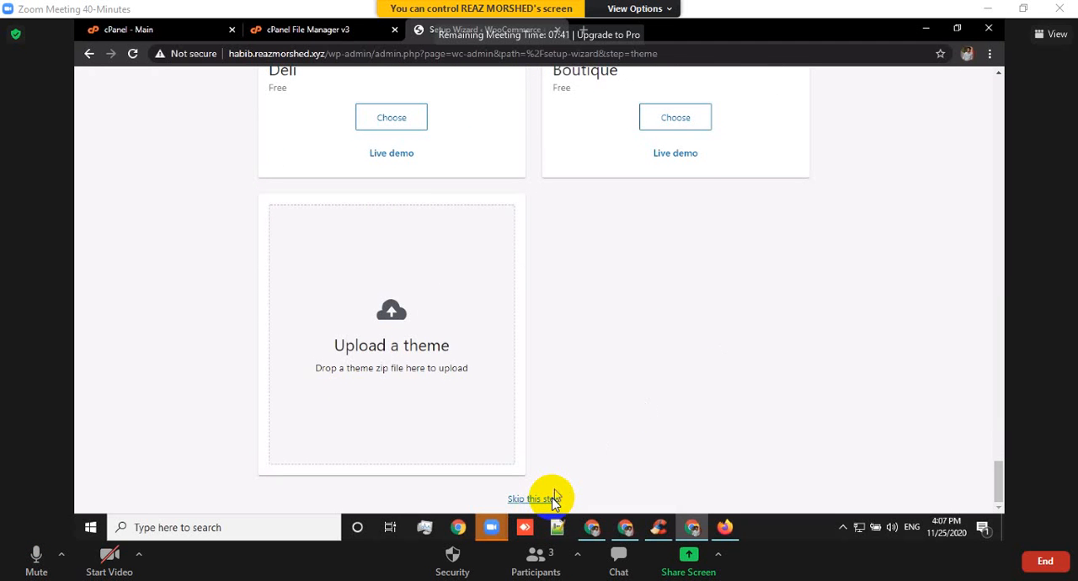
pyautogui.click(593, 444)
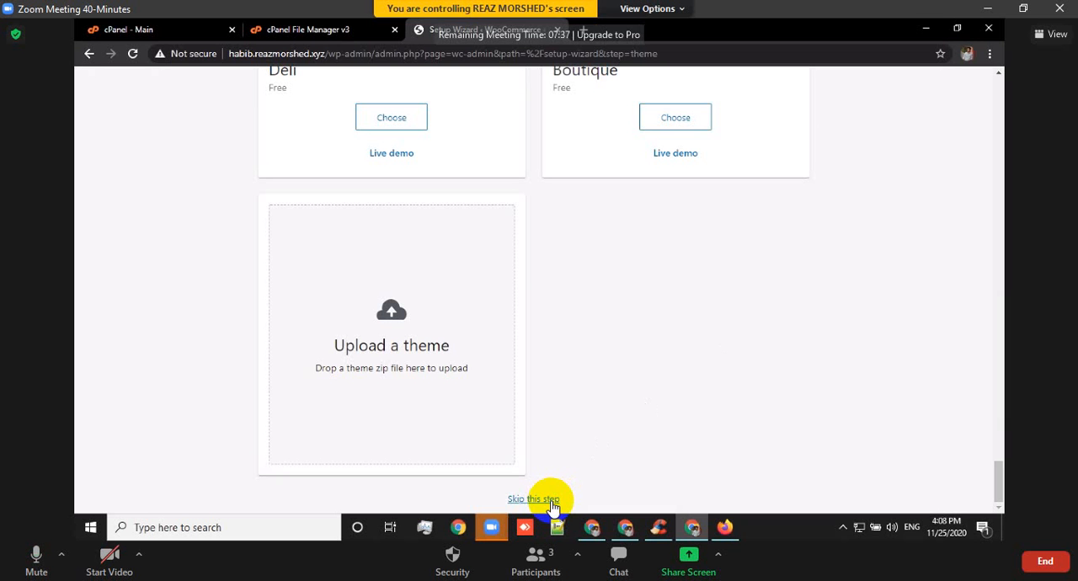
pyautogui.click(546, 499)
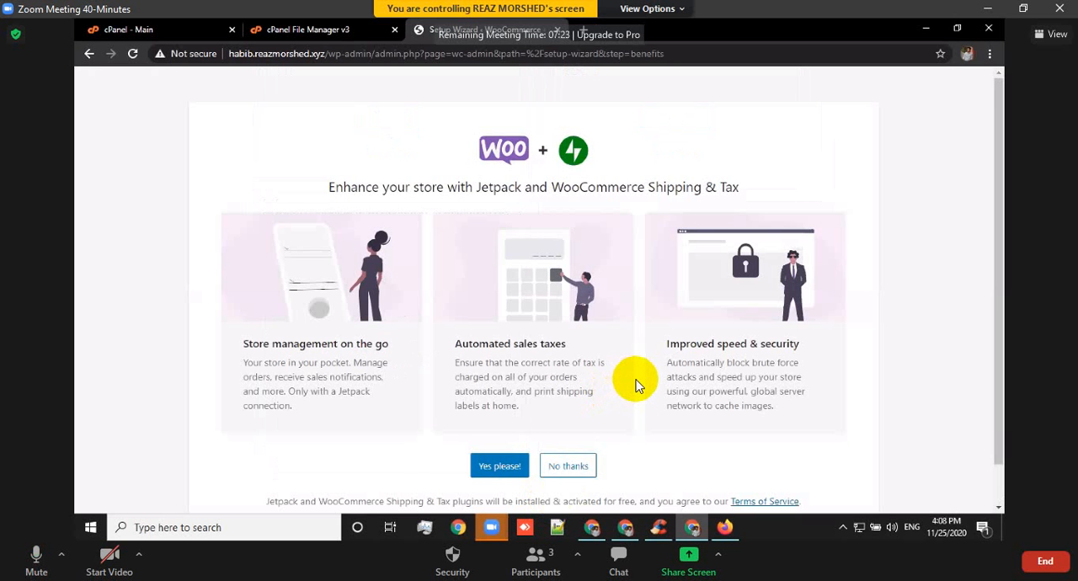
# Decline the Jetpack and WooCommerce Shipping & Tax plugins and dismiss the WooCommerce welcome pop-up.
pyautogui.click(579, 473)
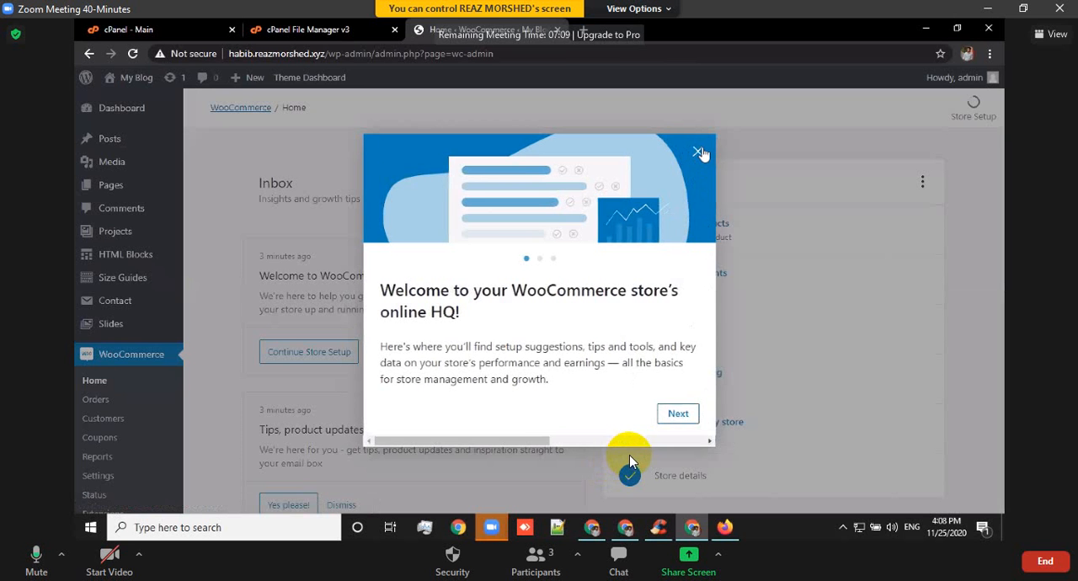
pyautogui.click(698, 151)
pyautogui.scroll(-3, 796, 253)
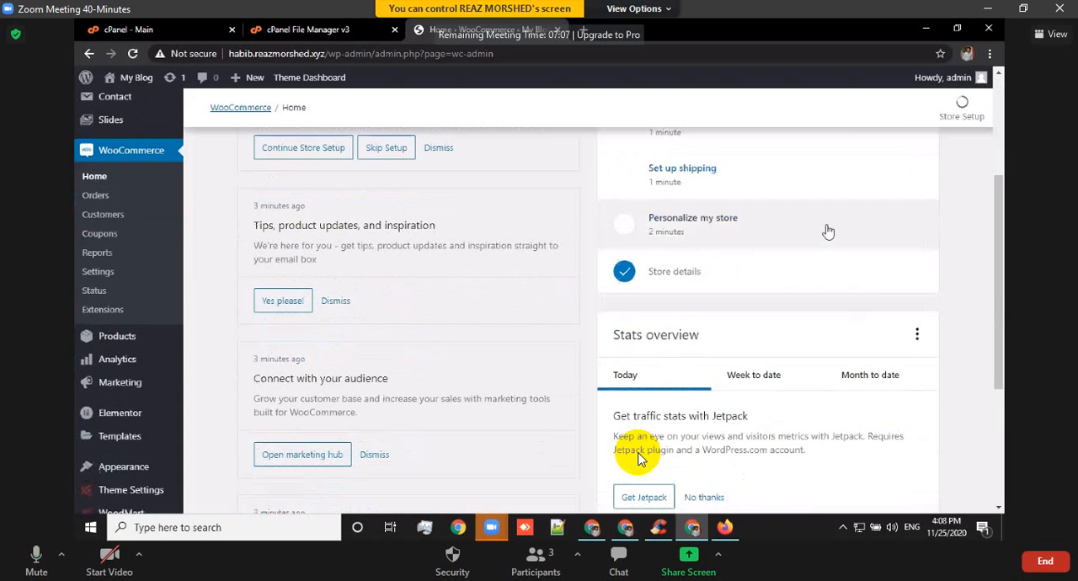
pyautogui.scroll(3, 636, 237)
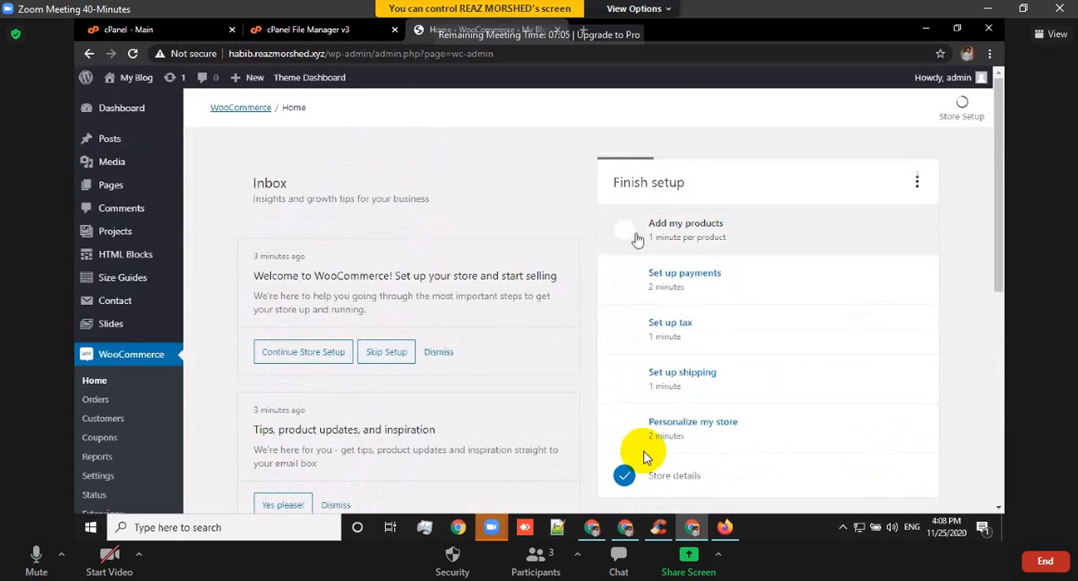
# Open the form for uploading a plugin archive on the Add Plugins page.
pyautogui.scroll(-2, 636, 237)
pyautogui.scroll(-2, 636, 237)
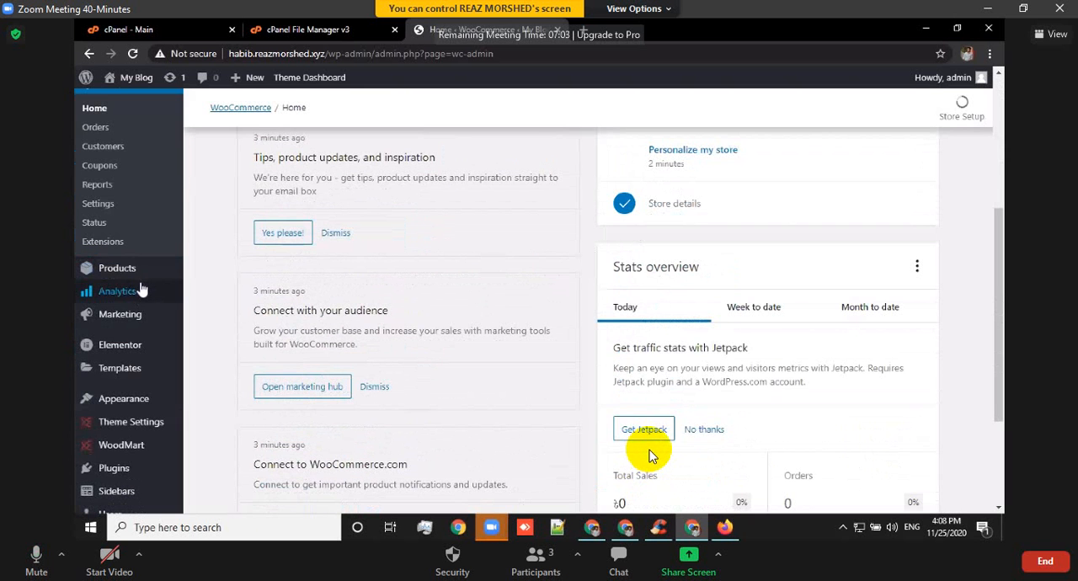
pyautogui.scroll(2, 127, 211)
pyautogui.moveTo(115, 133)
pyautogui.scroll(1, 118, 168)
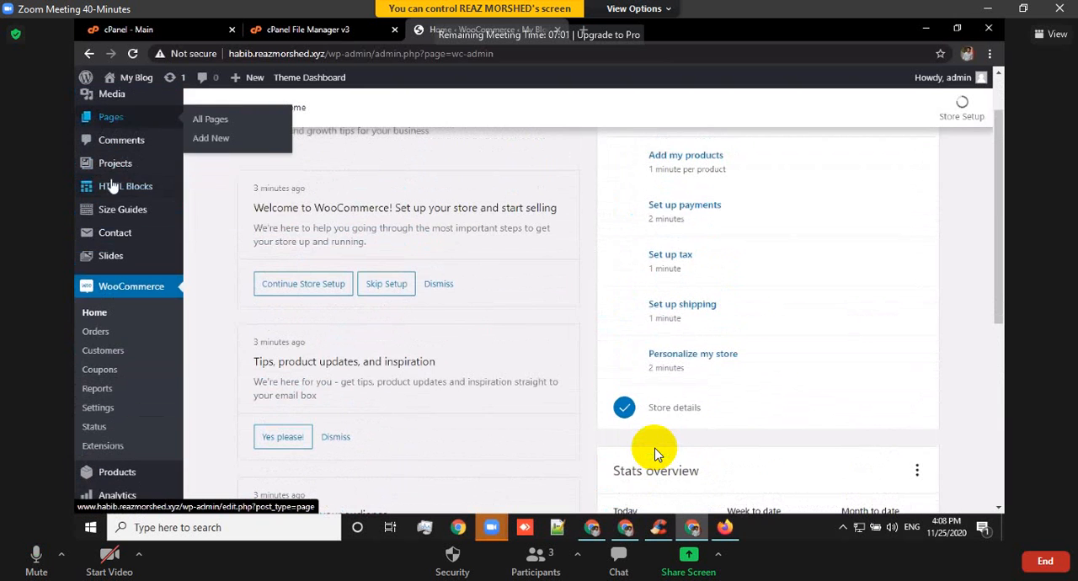
pyautogui.scroll(-3, 122, 196)
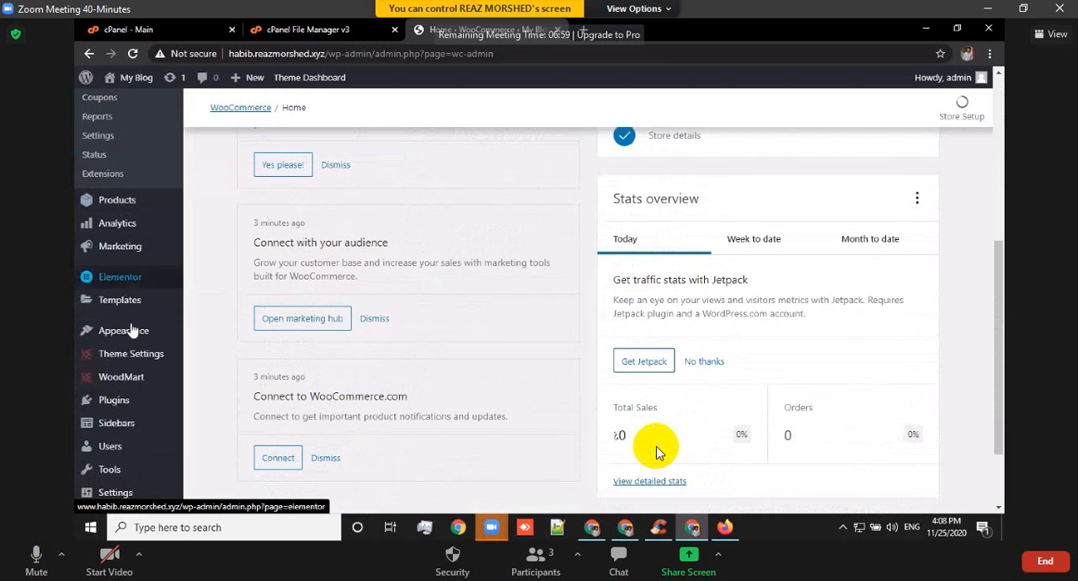
pyautogui.moveTo(143, 404)
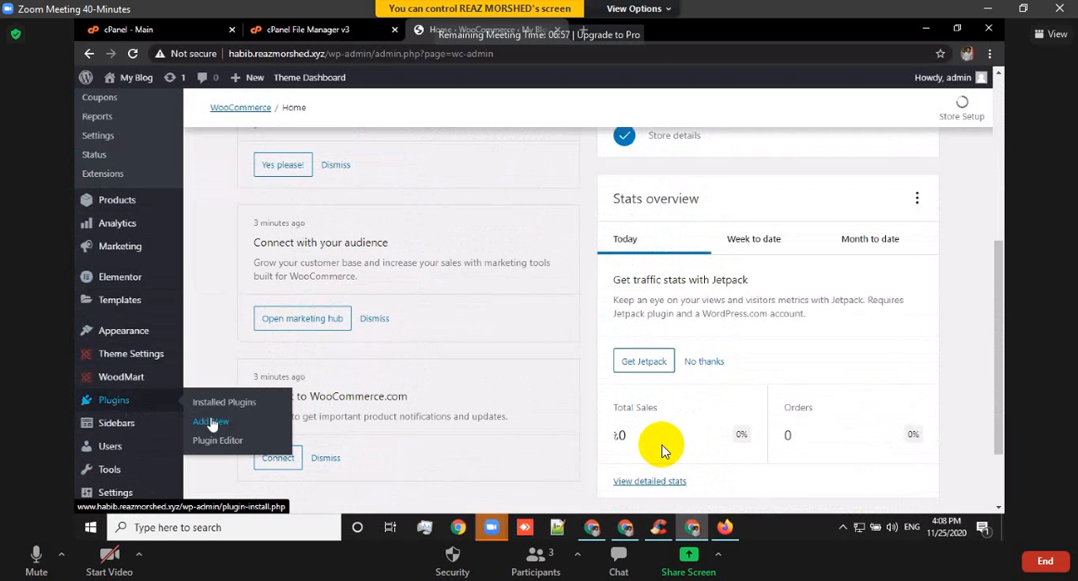
pyautogui.click(218, 420)
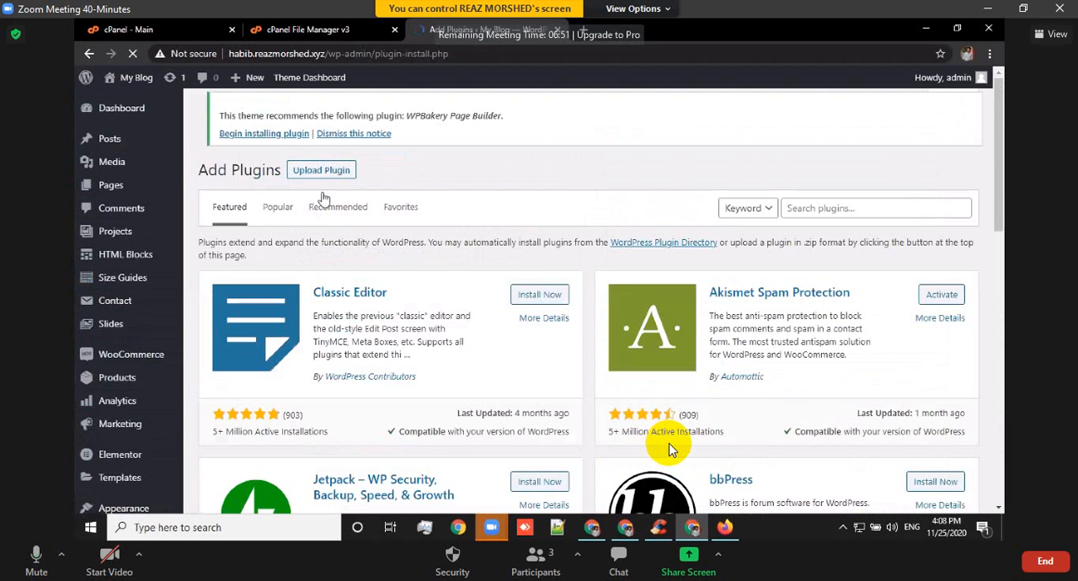
pyautogui.click(349, 112)
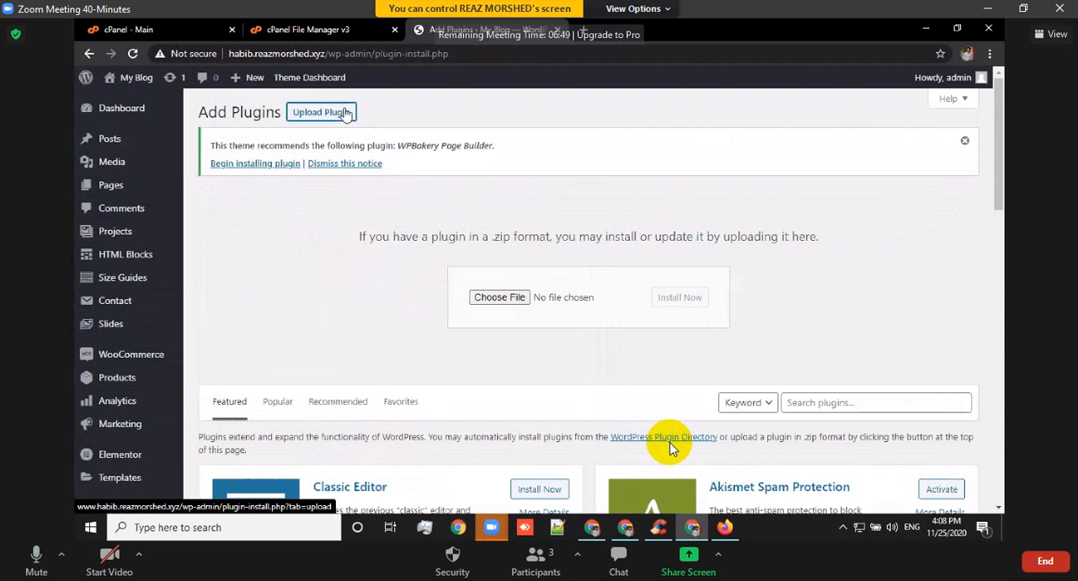
# Choose Elementor-pro-2.9.5.zip from the ELEMENTOR folder on Disk(3) (F:) and install it as a plugin.
pyautogui.click(509, 300)
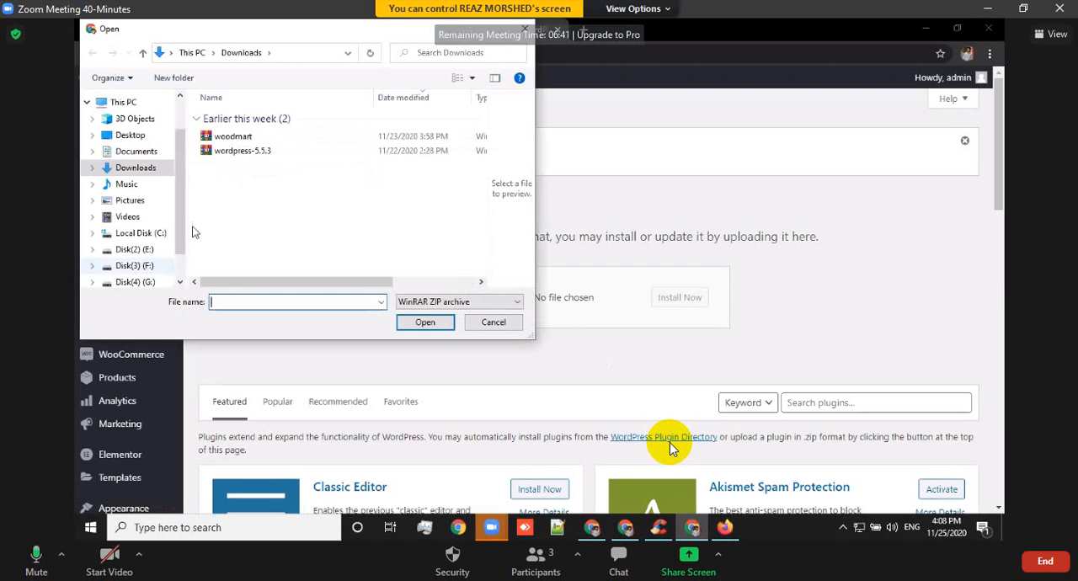
pyautogui.click(143, 266)
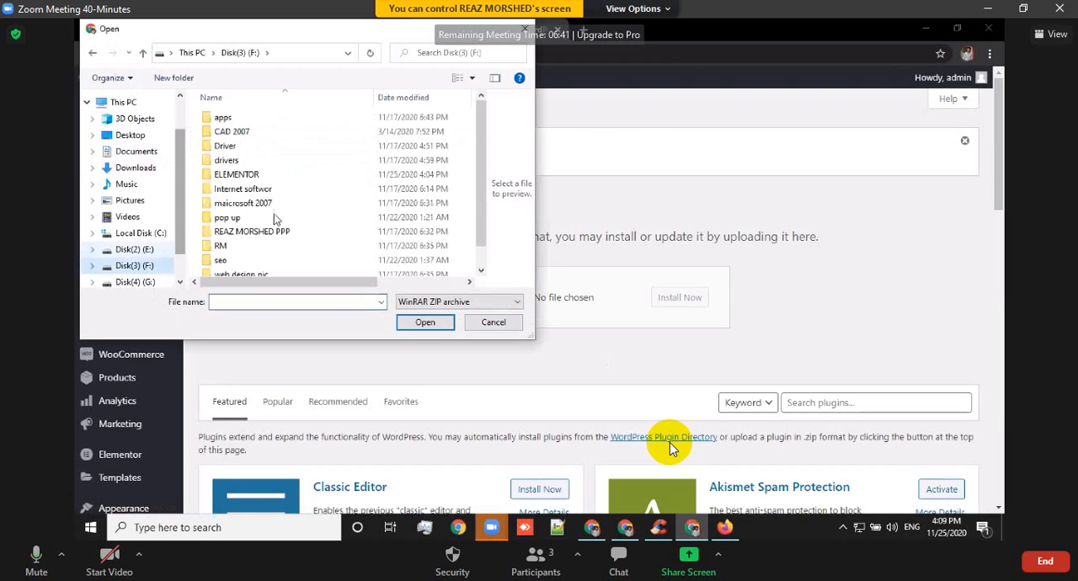
pyautogui.doubleClick(251, 175)
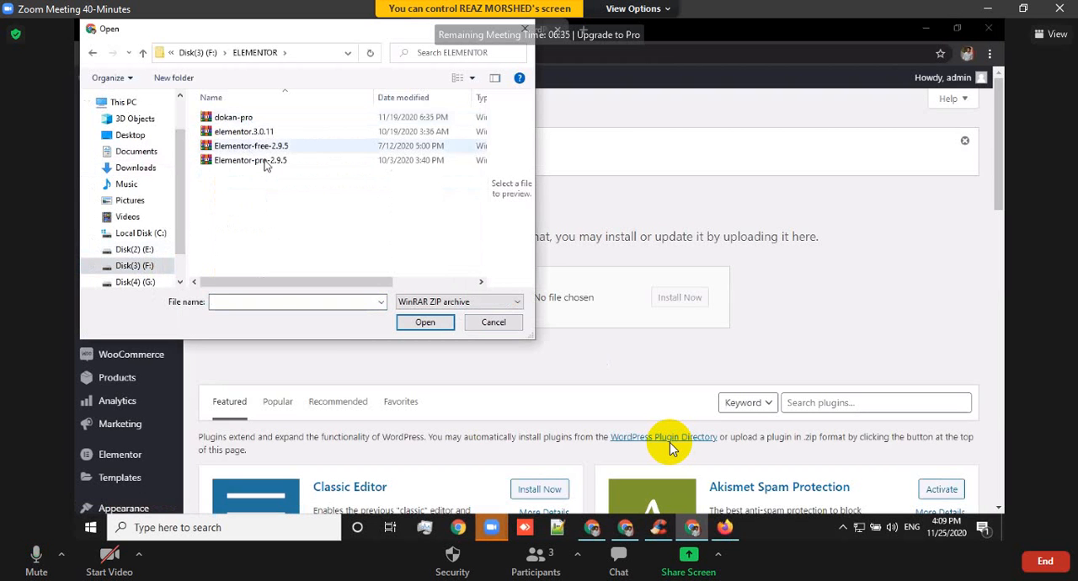
pyautogui.click(265, 160)
pyautogui.click(413, 320)
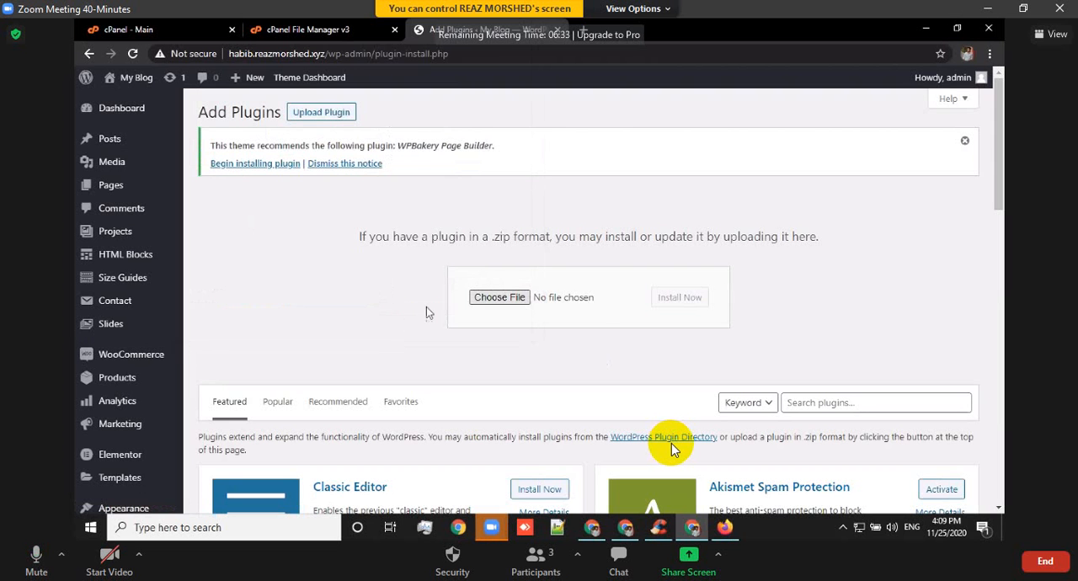
pyautogui.click(669, 301)
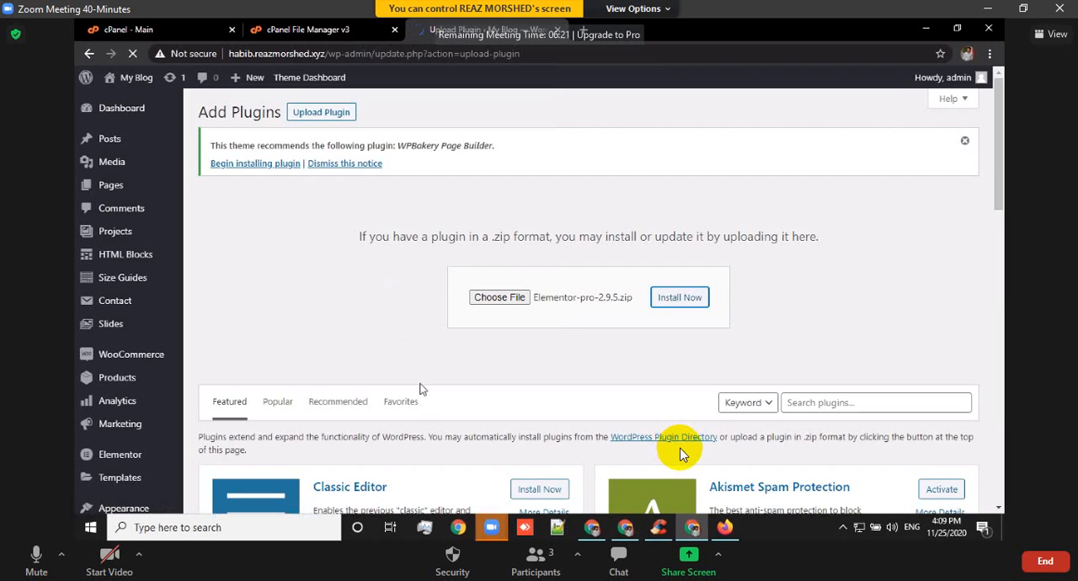
# Activate the uploaded Elementor Pro plugin and reload the WordPress dashboard page.
pyautogui.scroll(-1, 421, 386)
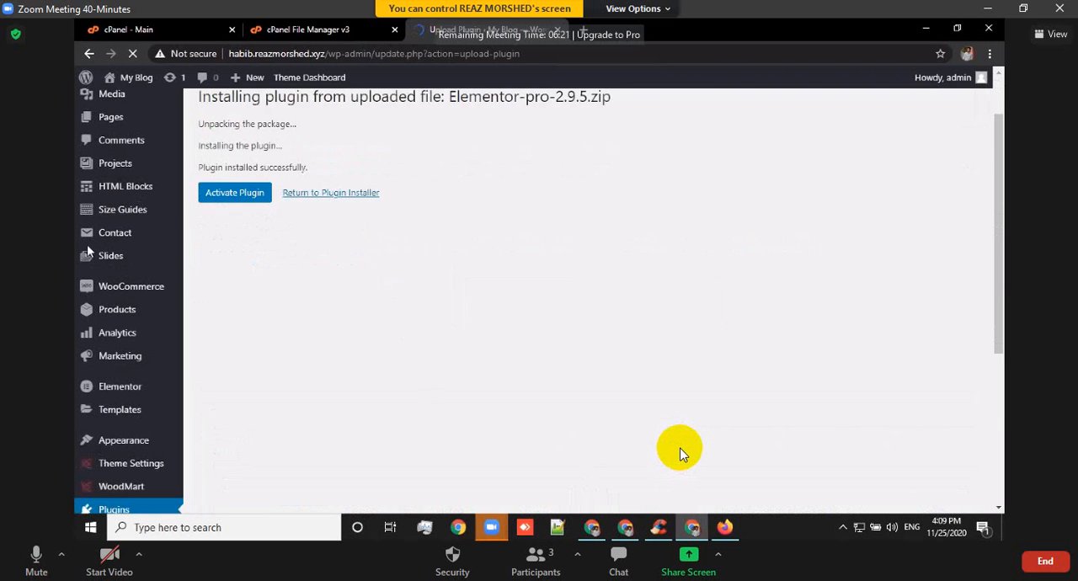
pyautogui.click(248, 203)
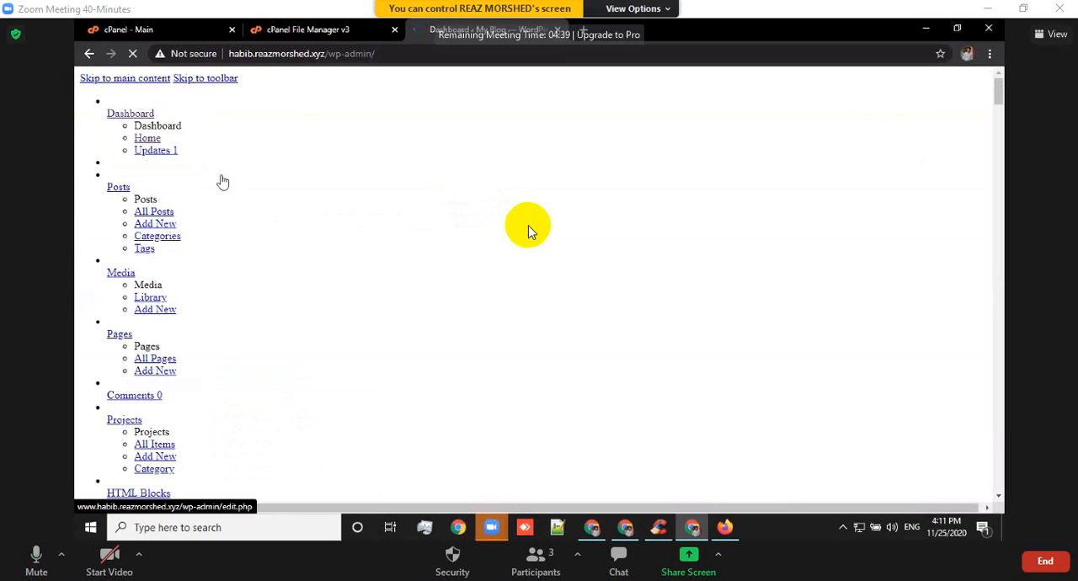
pyautogui.click(133, 53)
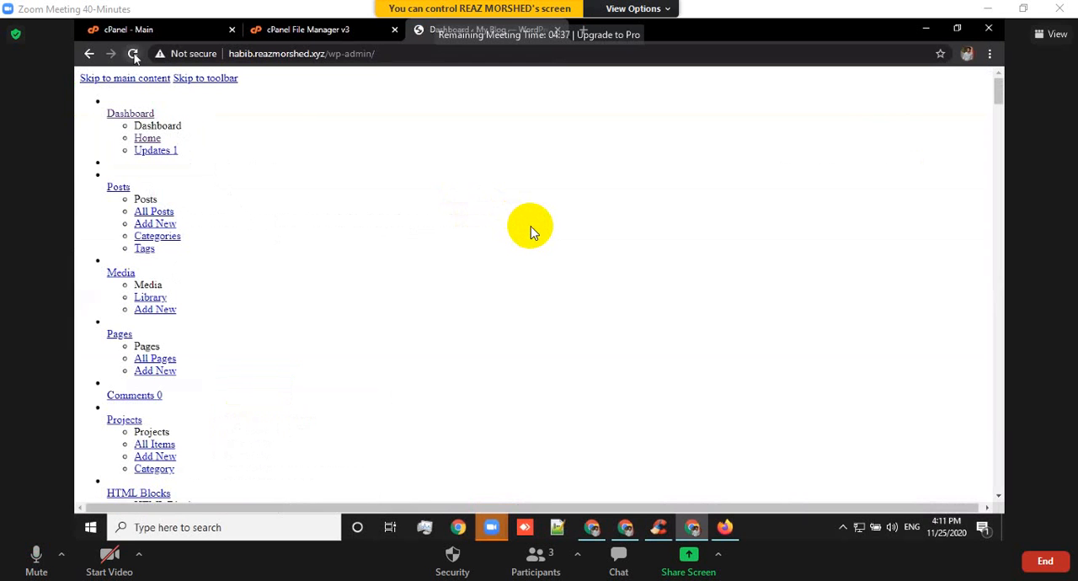
pyautogui.click(133, 53)
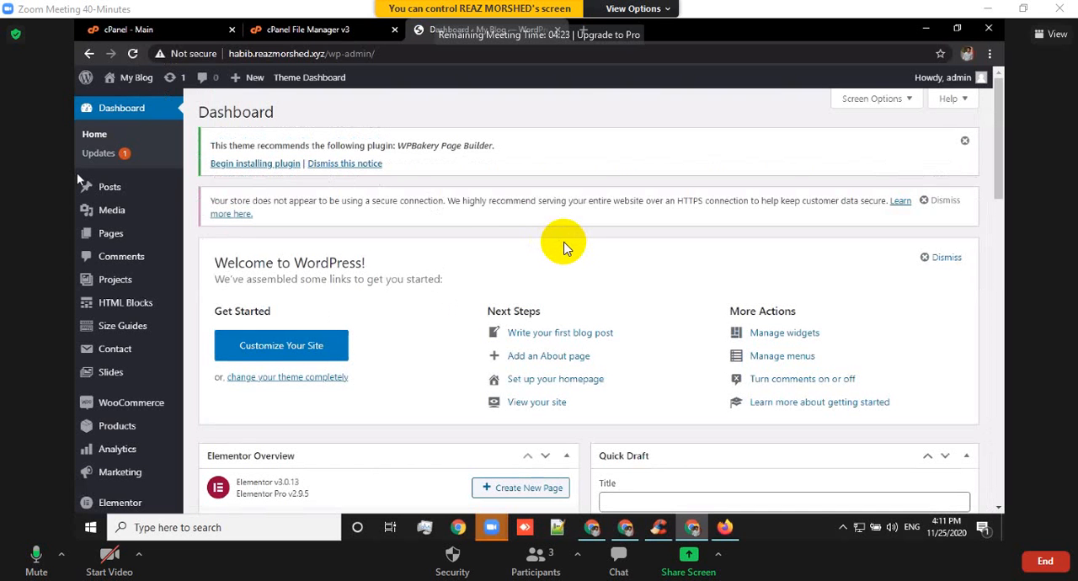
# Run WoodMart's base data import with all pages and versions included.
pyautogui.scroll(-2, 97, 249)
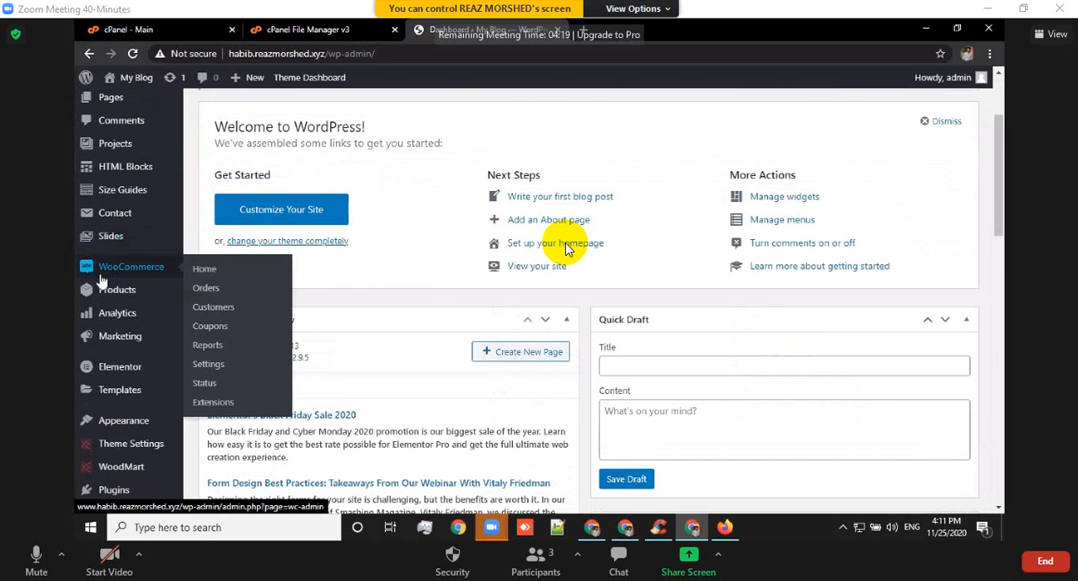
pyautogui.scroll(-2, 116, 324)
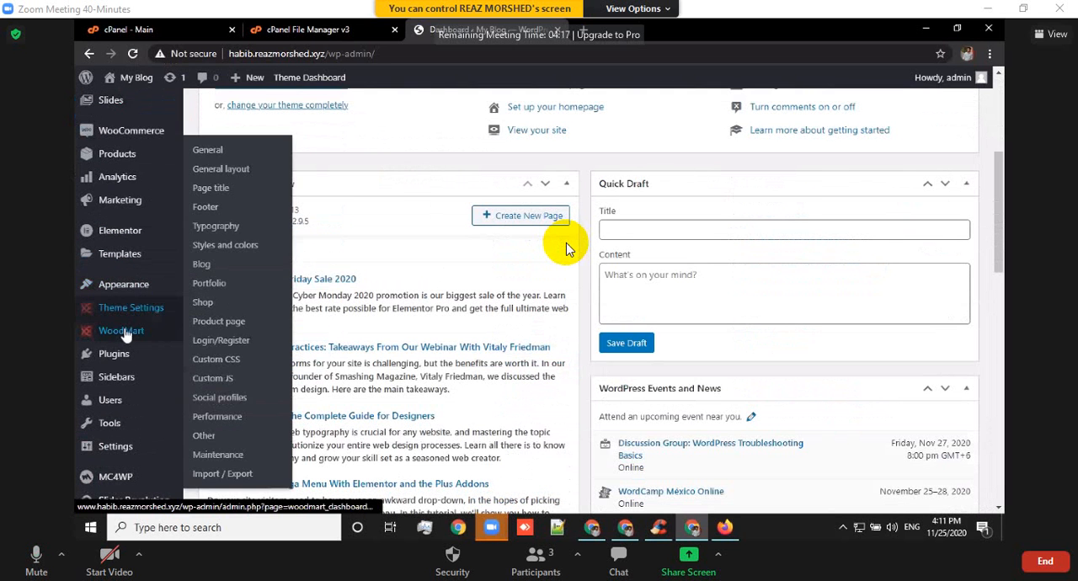
pyautogui.moveTo(120, 331)
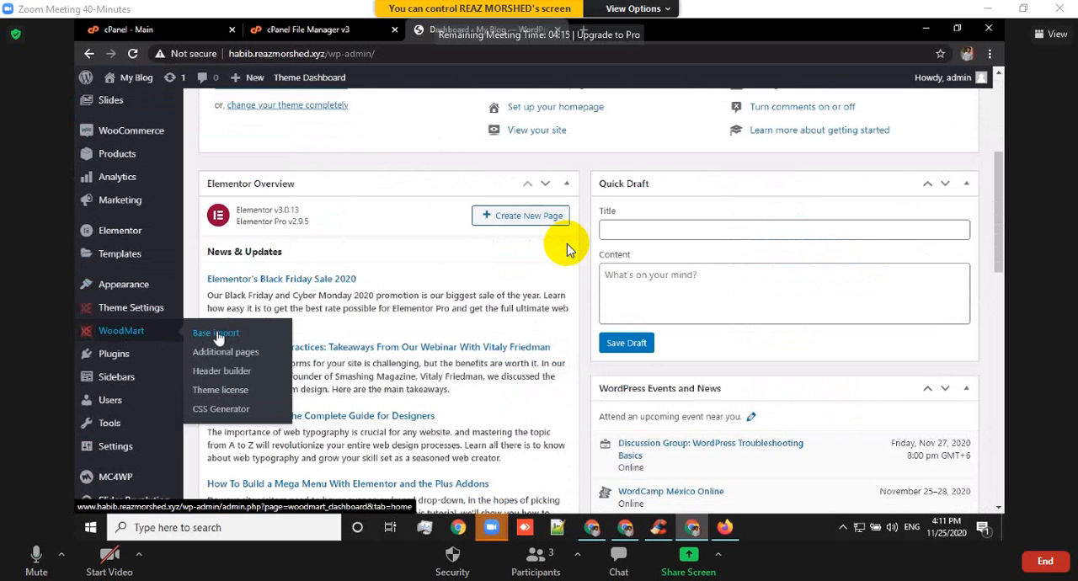
pyautogui.click(210, 337)
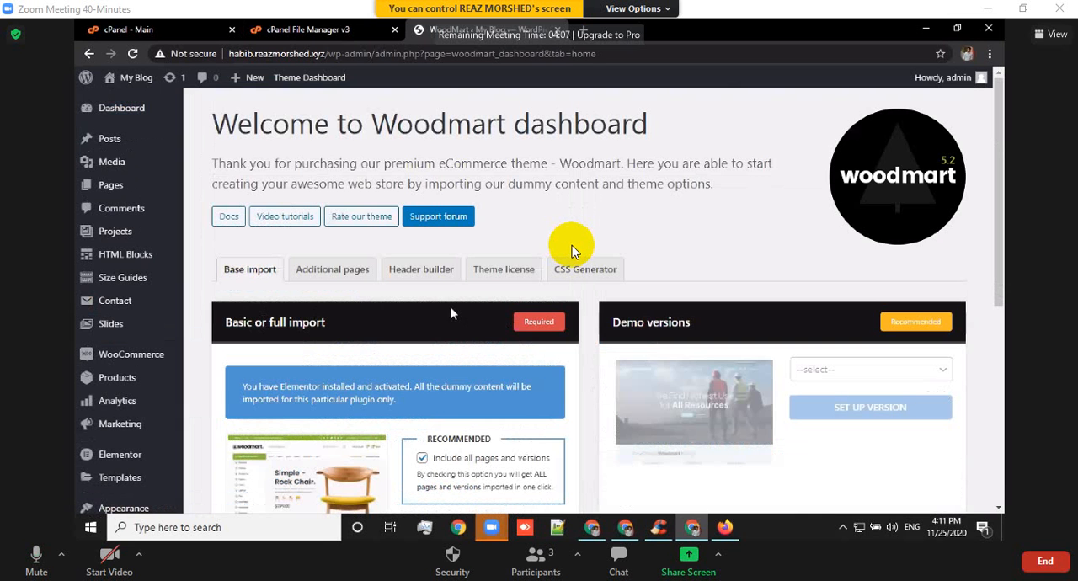
pyautogui.scroll(-2, 572, 245)
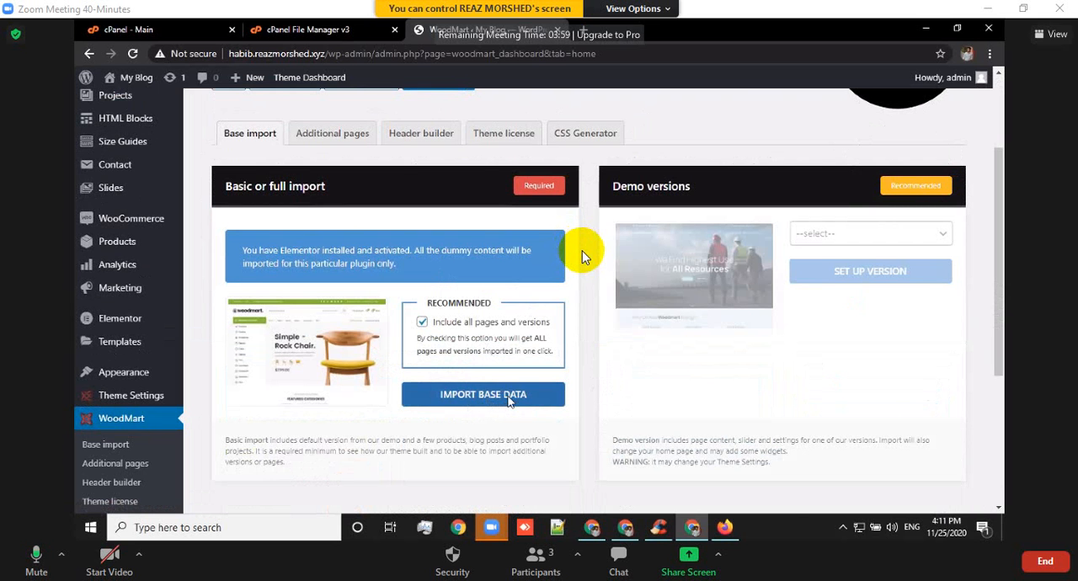
pyautogui.click(508, 400)
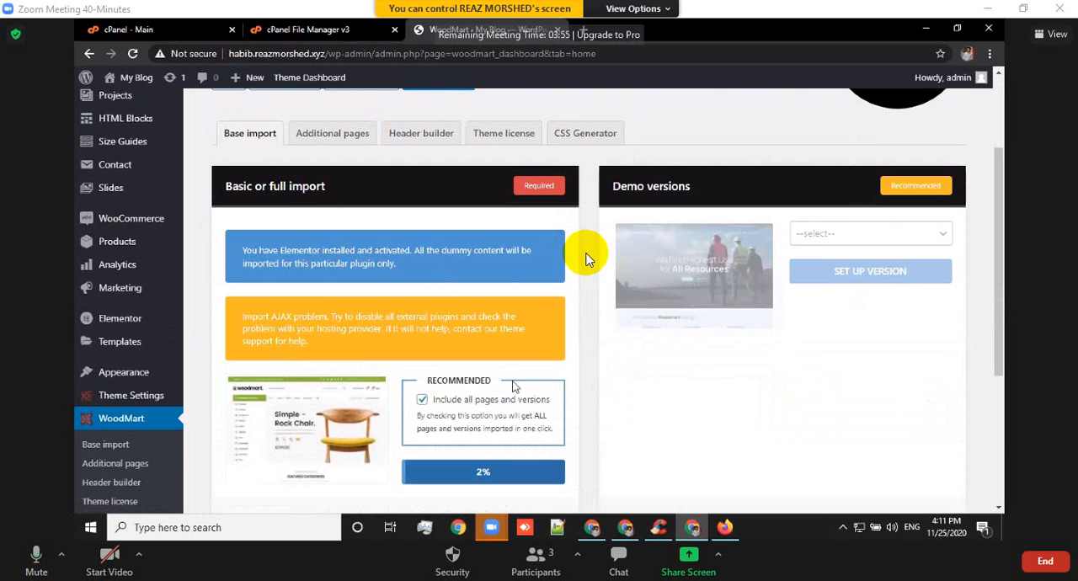
# Select the Electronics demo version in the WoodMart dashboard and set it up.
pyautogui.scroll(-2, 587, 259)
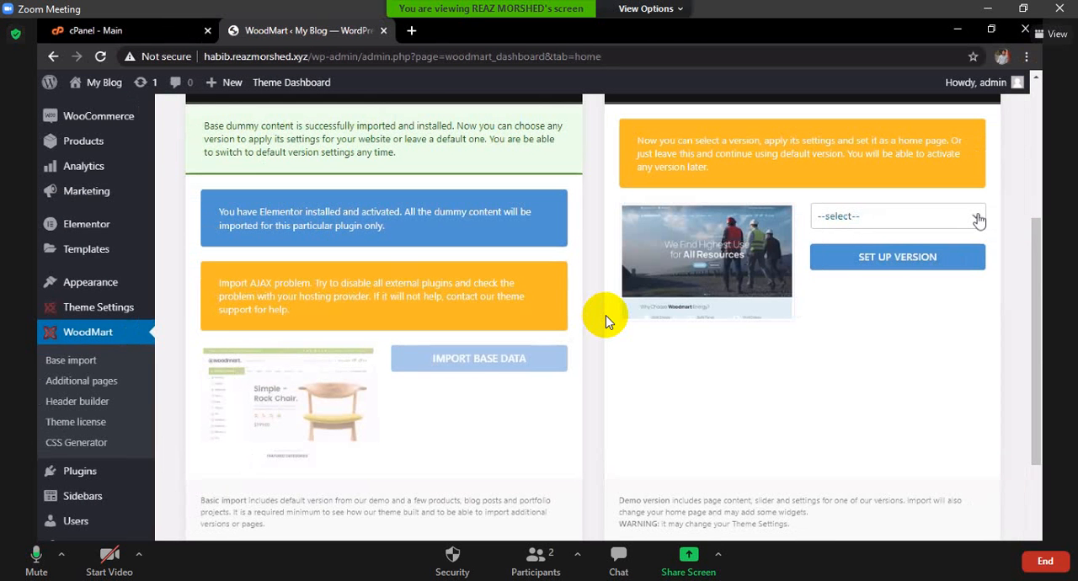
pyautogui.click(977, 219)
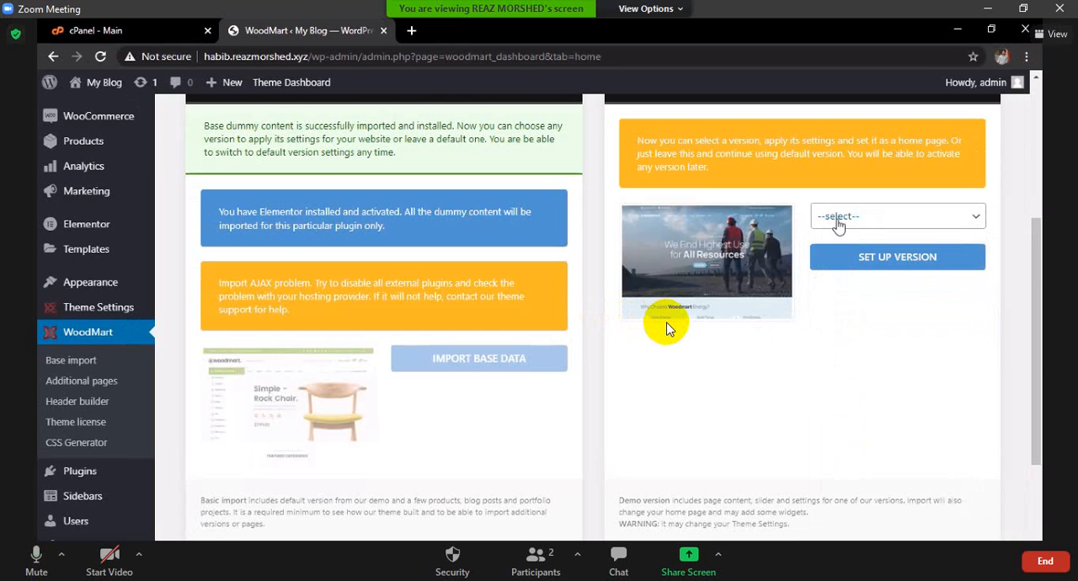
pyautogui.press('e')
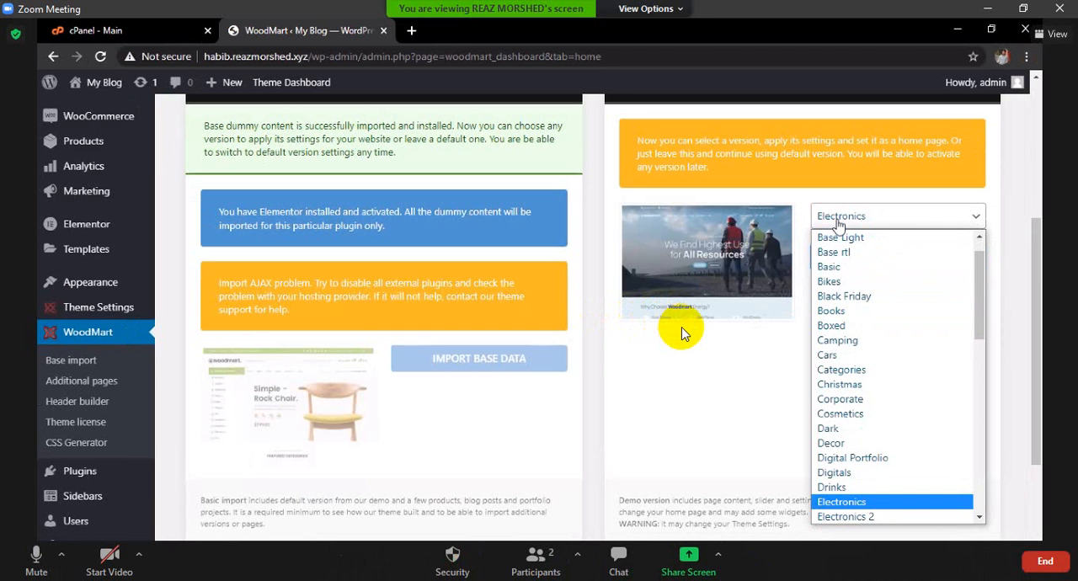
pyautogui.click(859, 504)
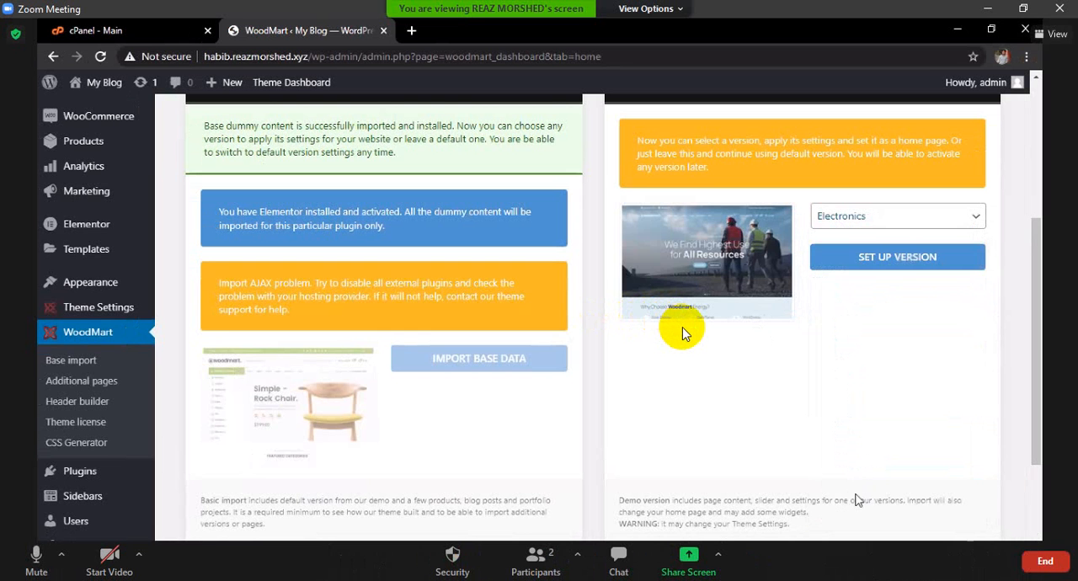
pyautogui.click(895, 259)
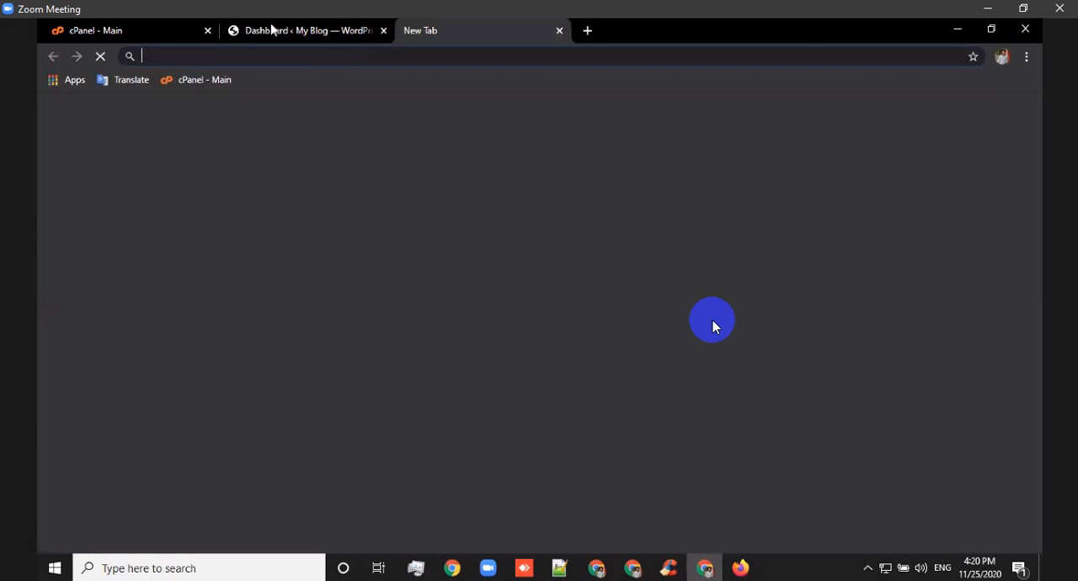
# Open the site's front end in a new browser tab from the dashboard and close the blank tab.
pyautogui.click(271, 29)
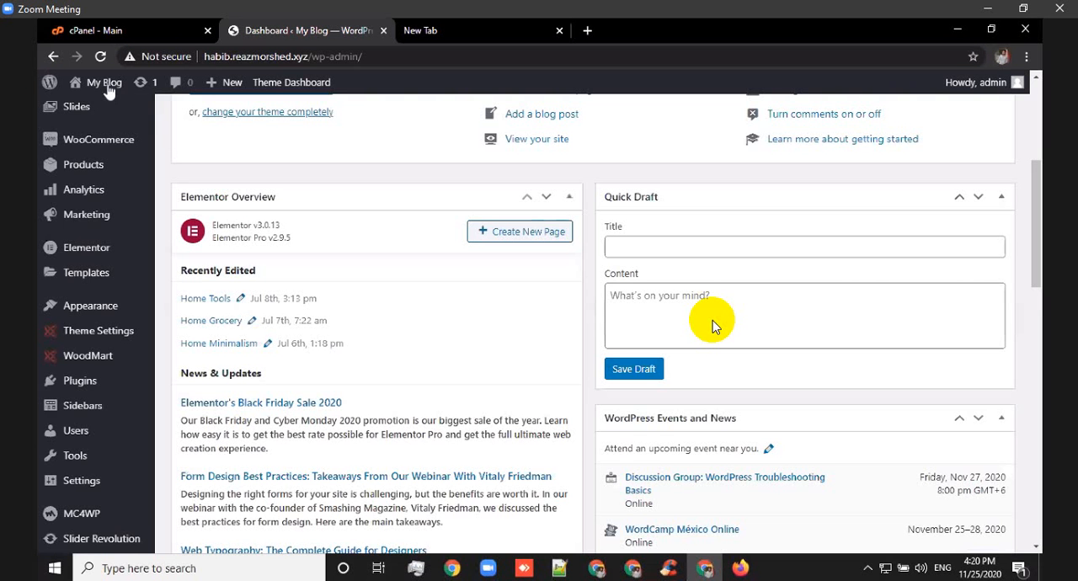
pyautogui.moveTo(109, 91)
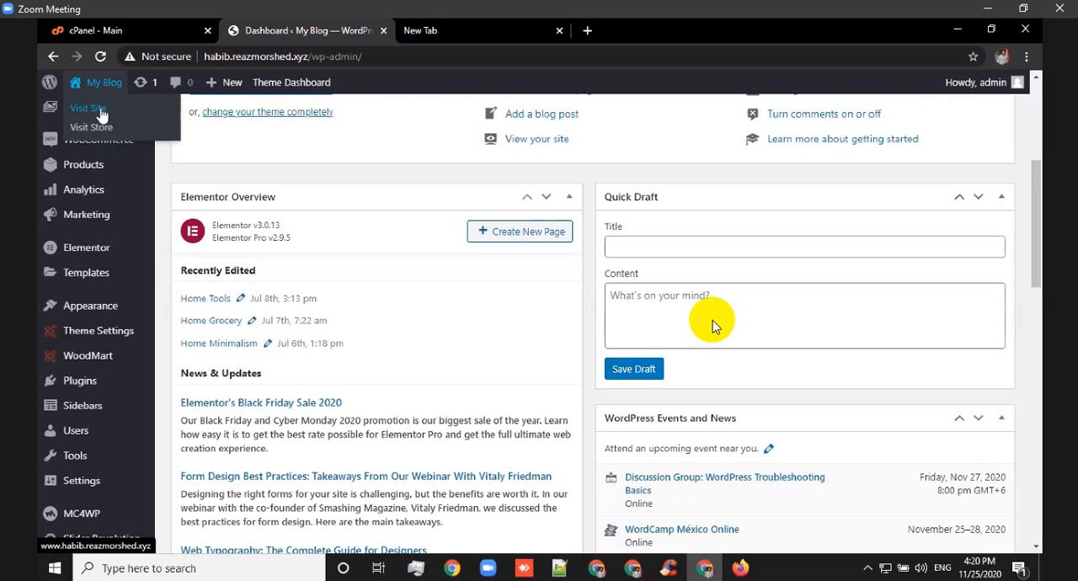
pyautogui.rightClick(100, 107)
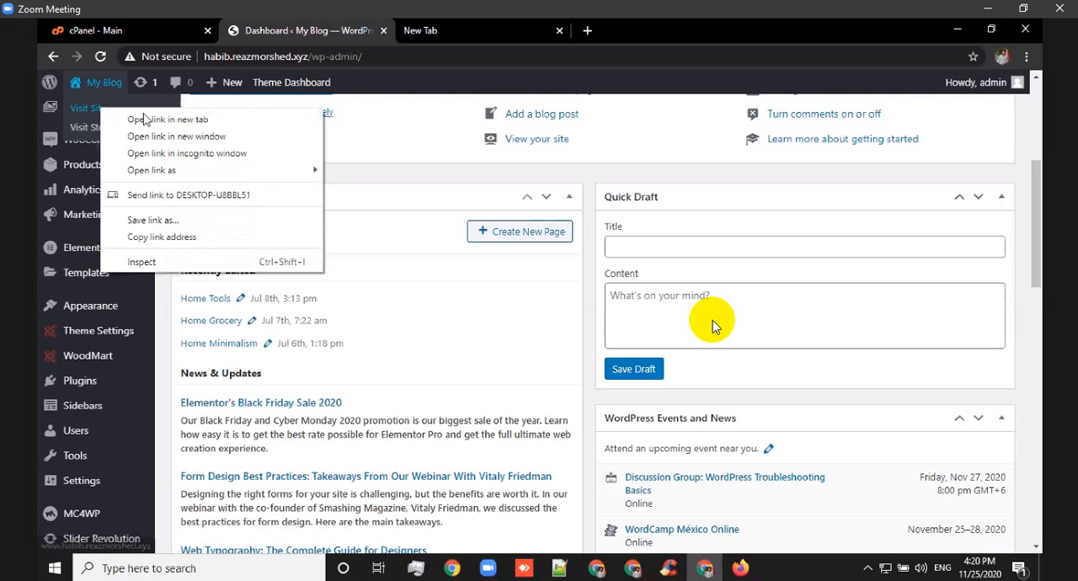
pyautogui.click(165, 122)
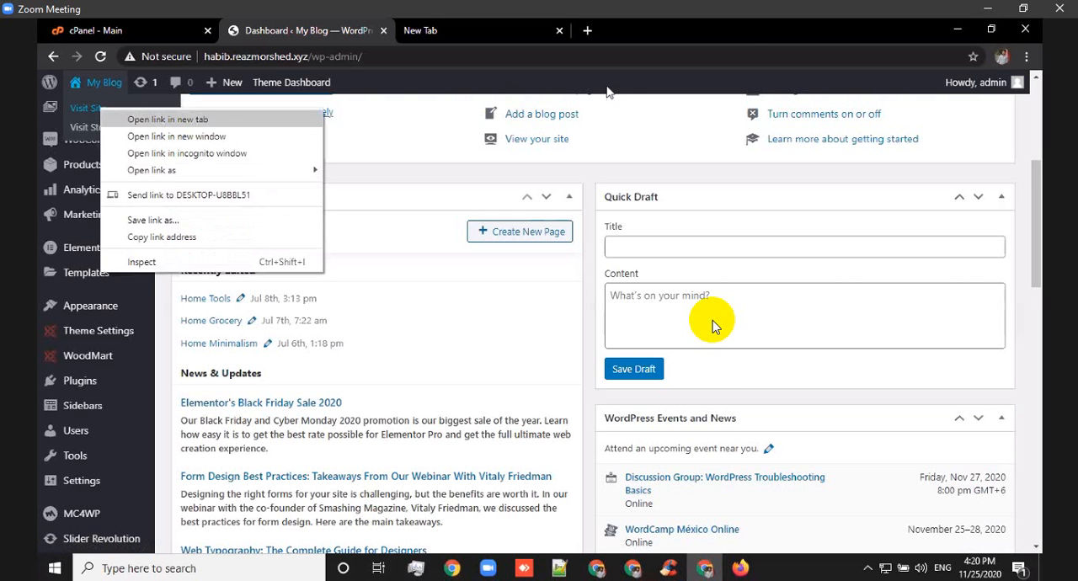
pyautogui.click(735, 33)
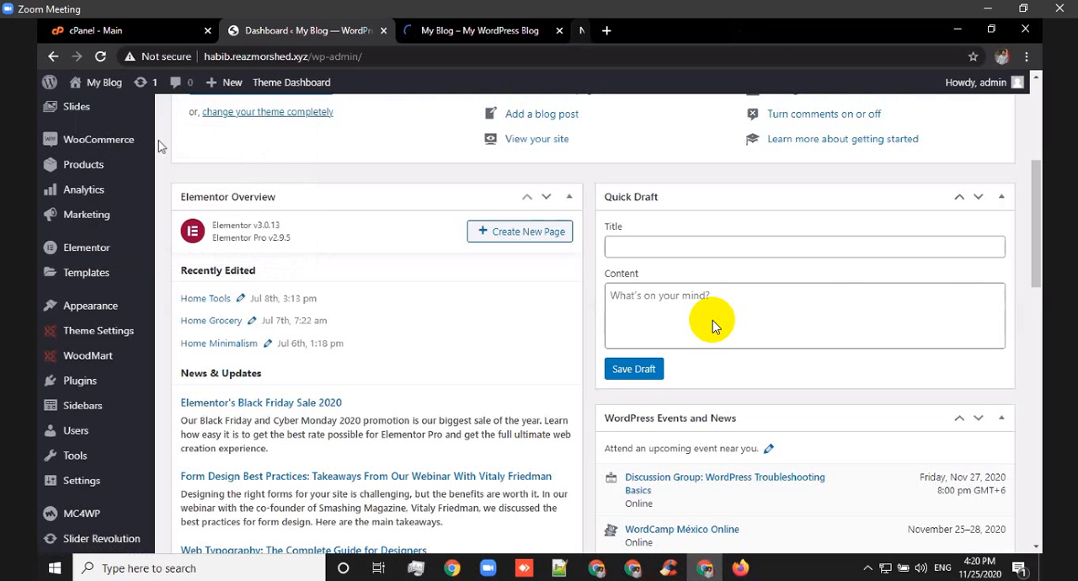
pyautogui.moveTo(110, 106)
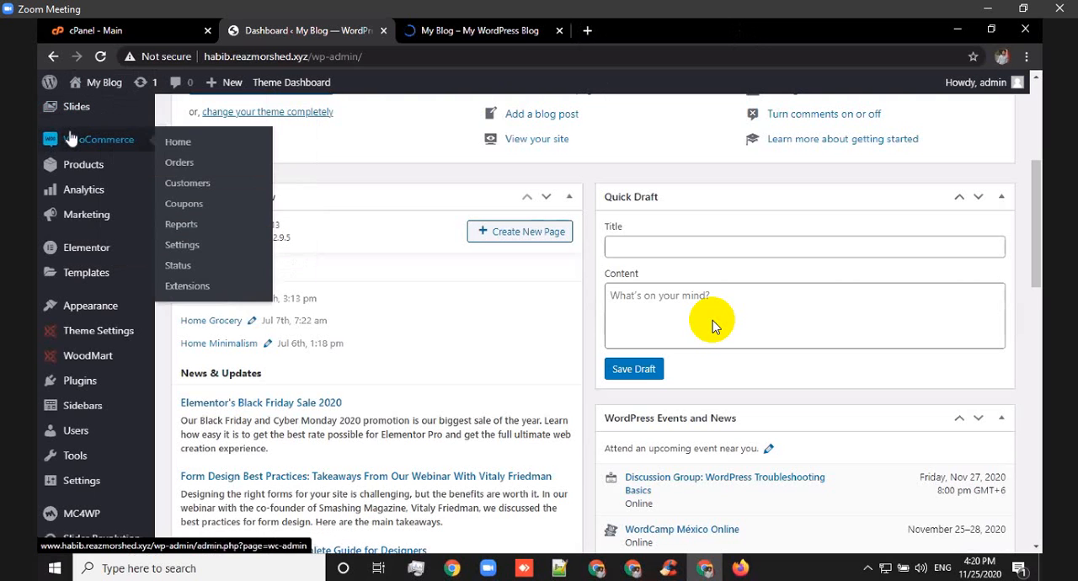
# Examine the imported demo on the site's home page, including the category list and promotional banners.
pyautogui.click(503, 32)
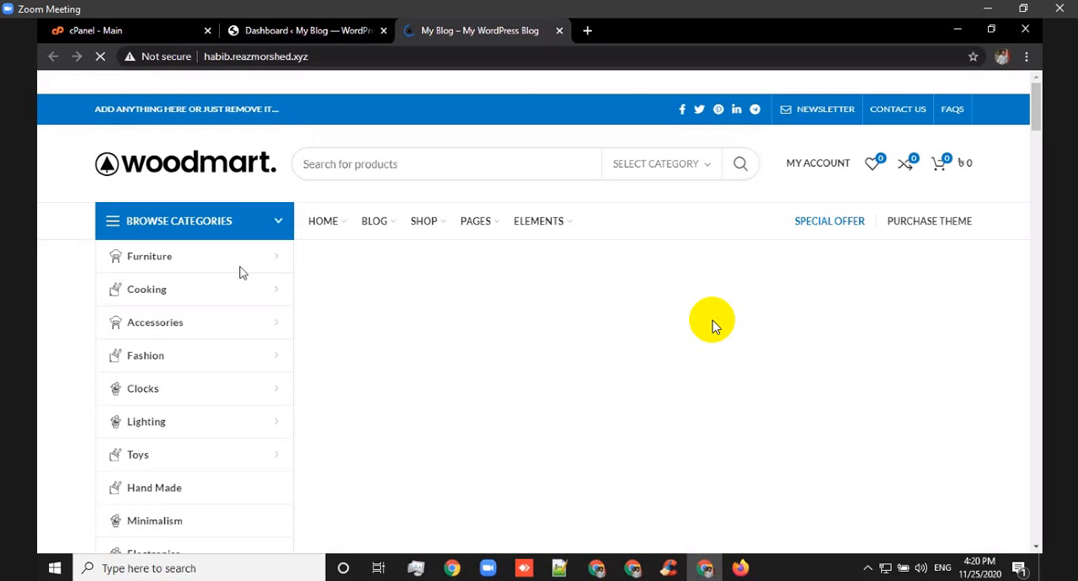
pyautogui.scroll(-3, 174, 309)
pyautogui.scroll(-1, 173, 300)
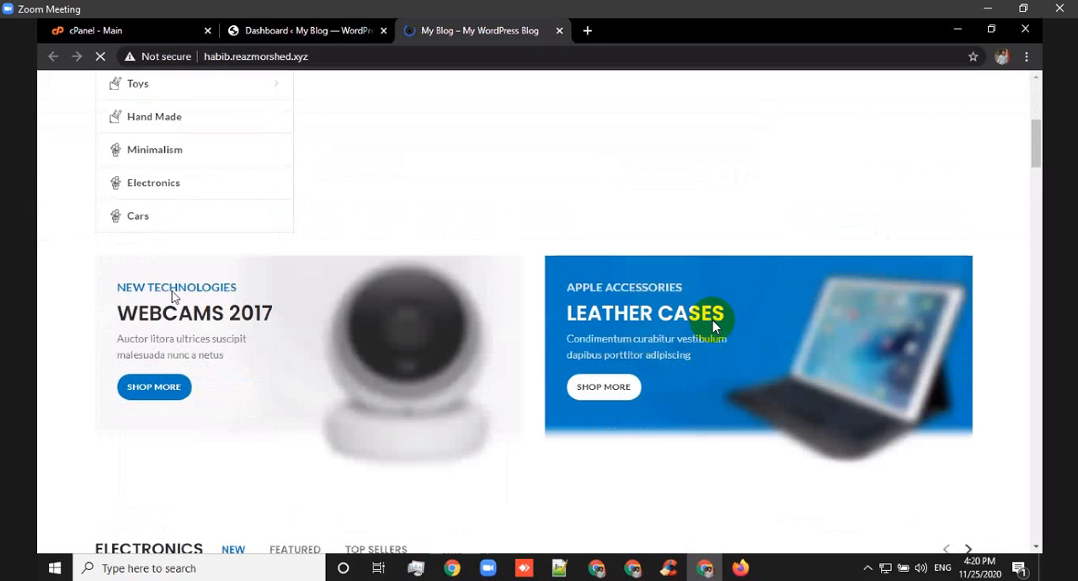
pyautogui.scroll(1, 168, 295)
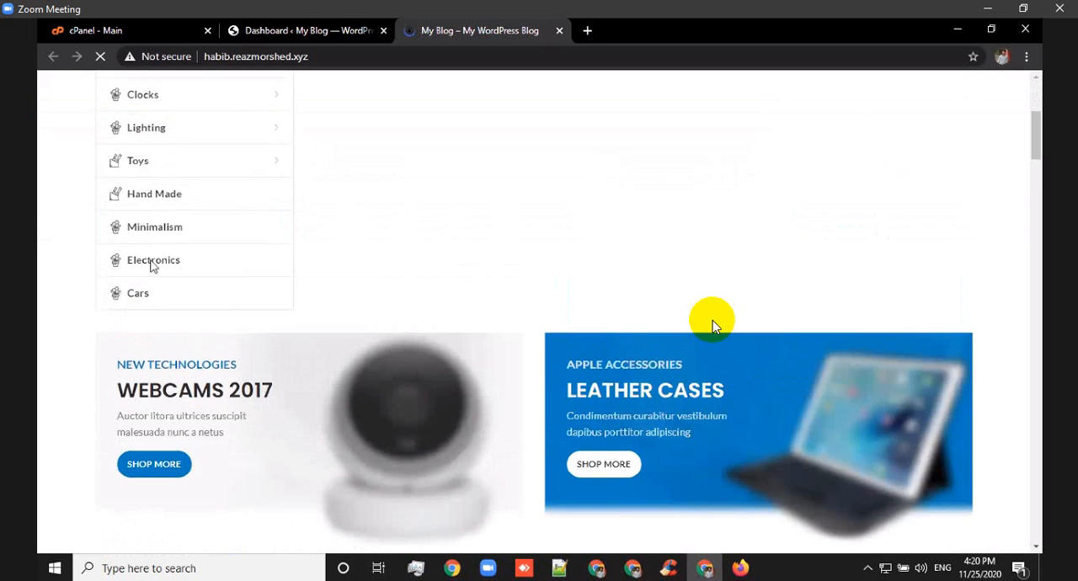
# Return to the WordPress dashboard, open the product categories page and review the imported demo categories.
pyautogui.scroll(4, 210, 212)
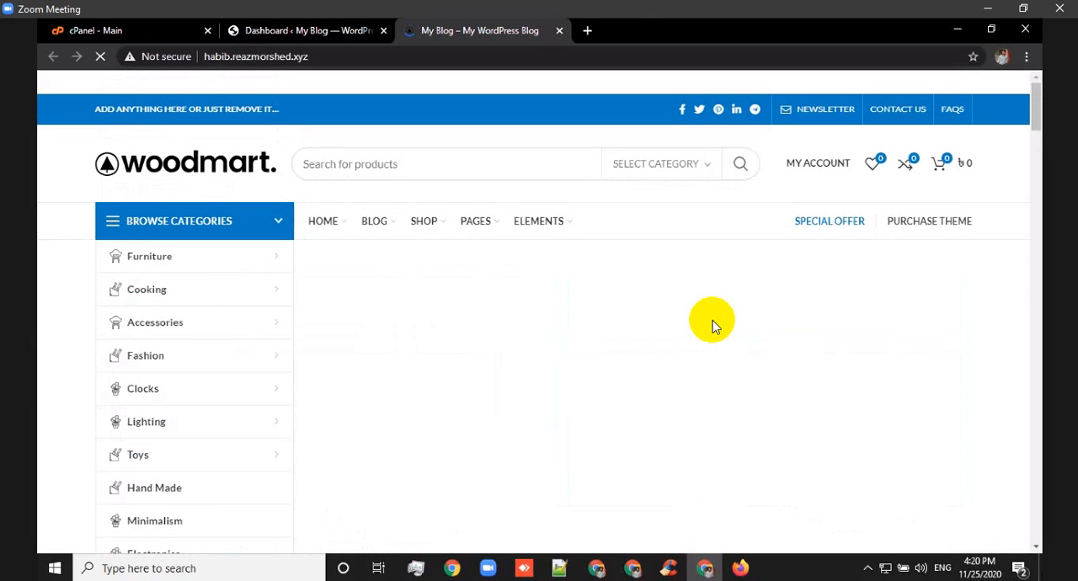
pyautogui.click(271, 30)
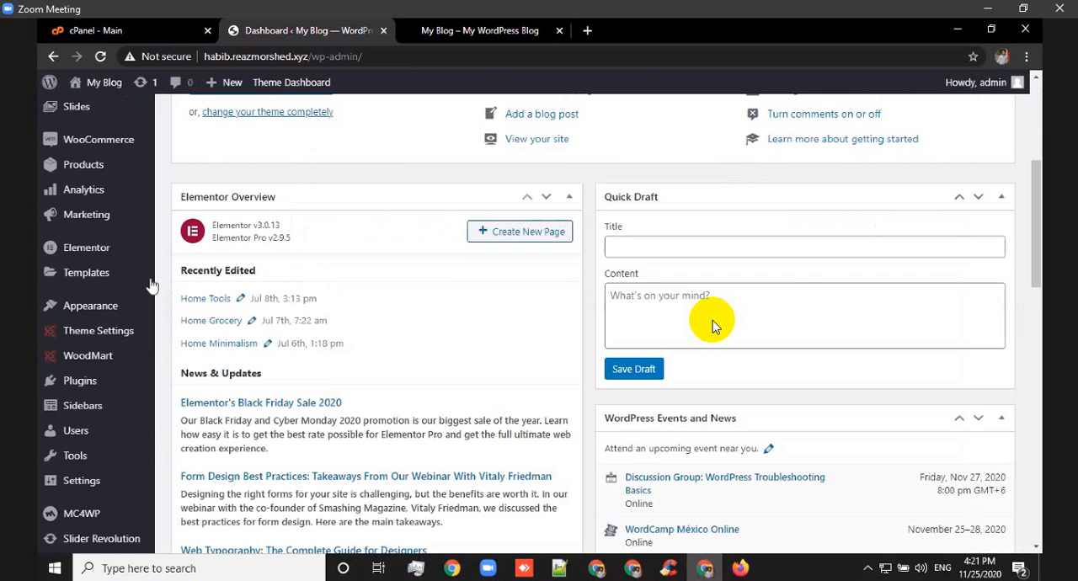
pyautogui.scroll(1, 122, 274)
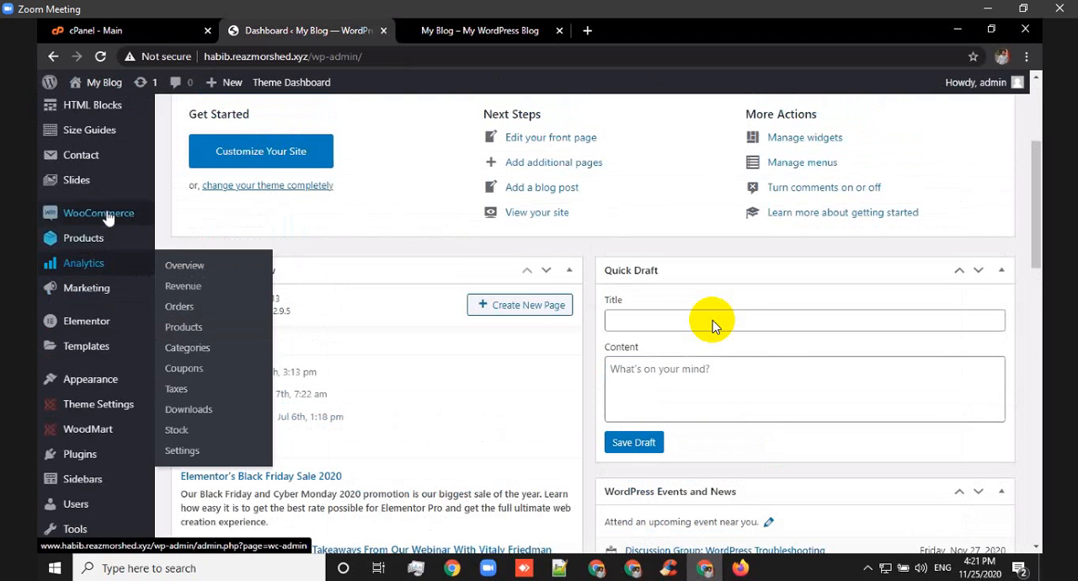
pyautogui.moveTo(141, 253)
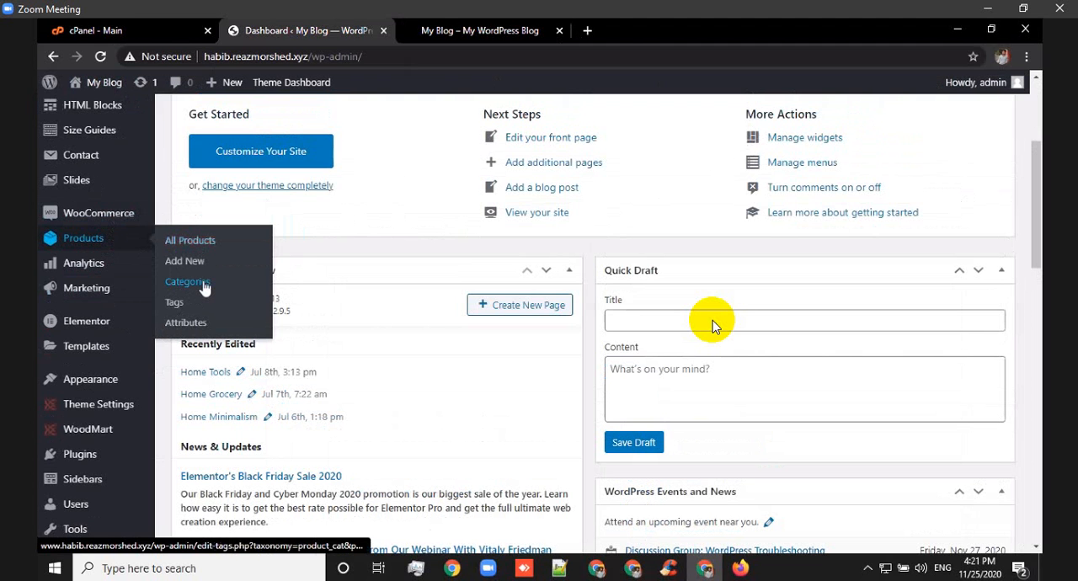
pyautogui.click(204, 285)
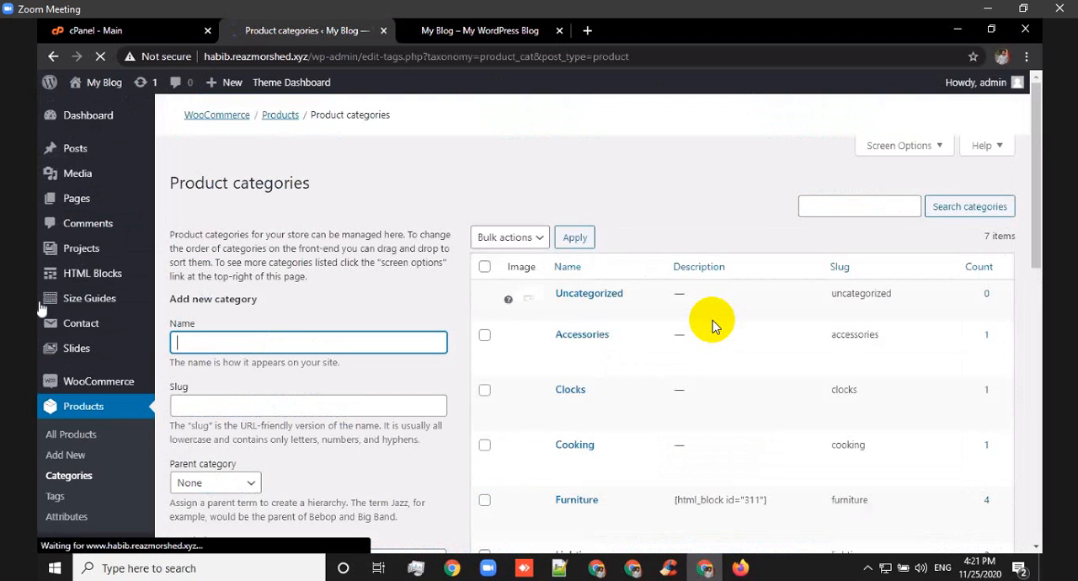
pyautogui.scroll(-1, 632, 422)
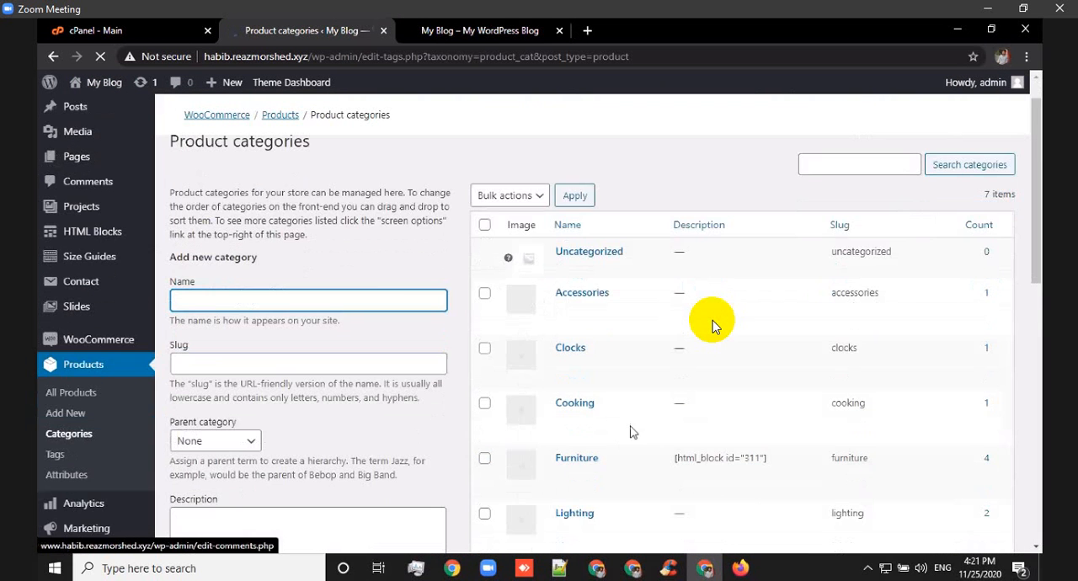
pyautogui.scroll(-2, 599, 409)
pyautogui.scroll(-4, 585, 348)
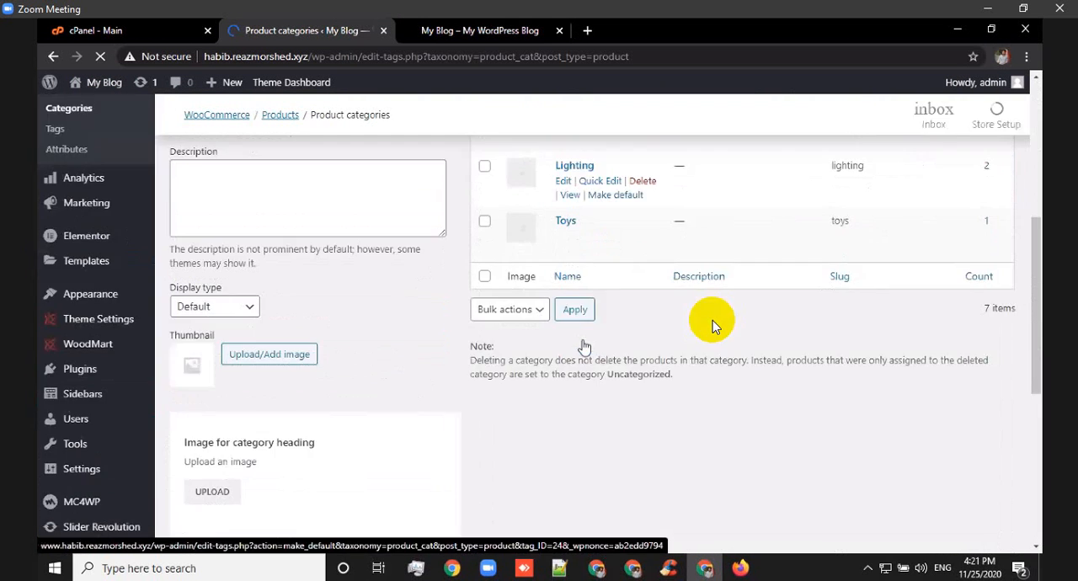
pyautogui.scroll(5, 602, 368)
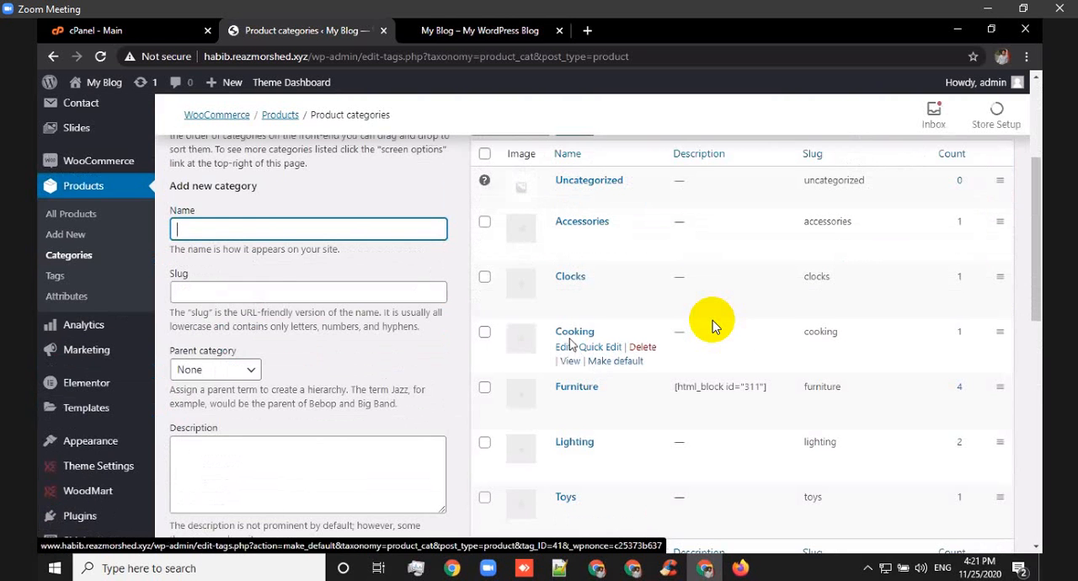
pyautogui.scroll(2, 506, 240)
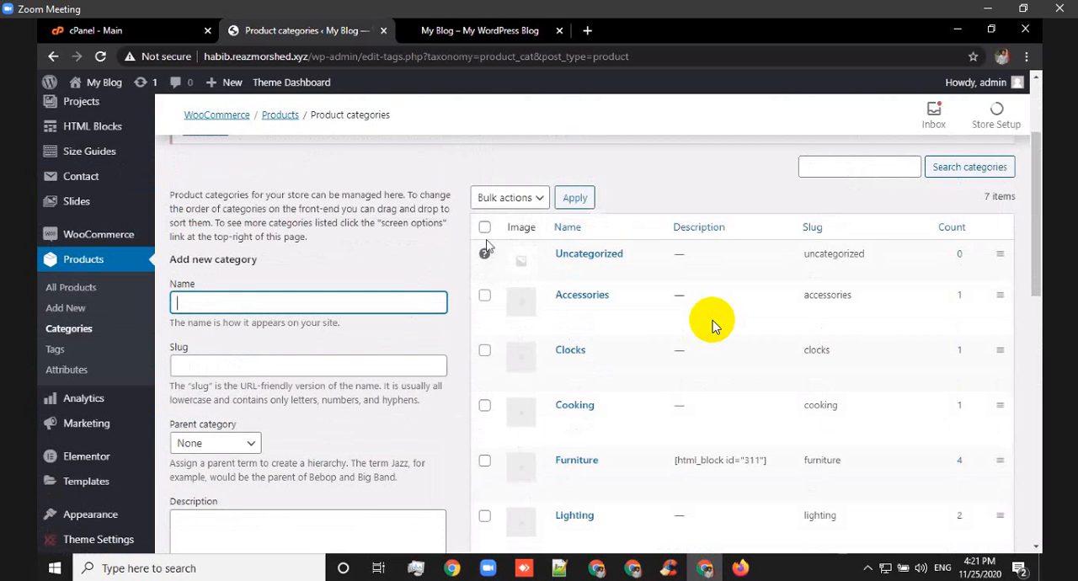
pyautogui.click(485, 228)
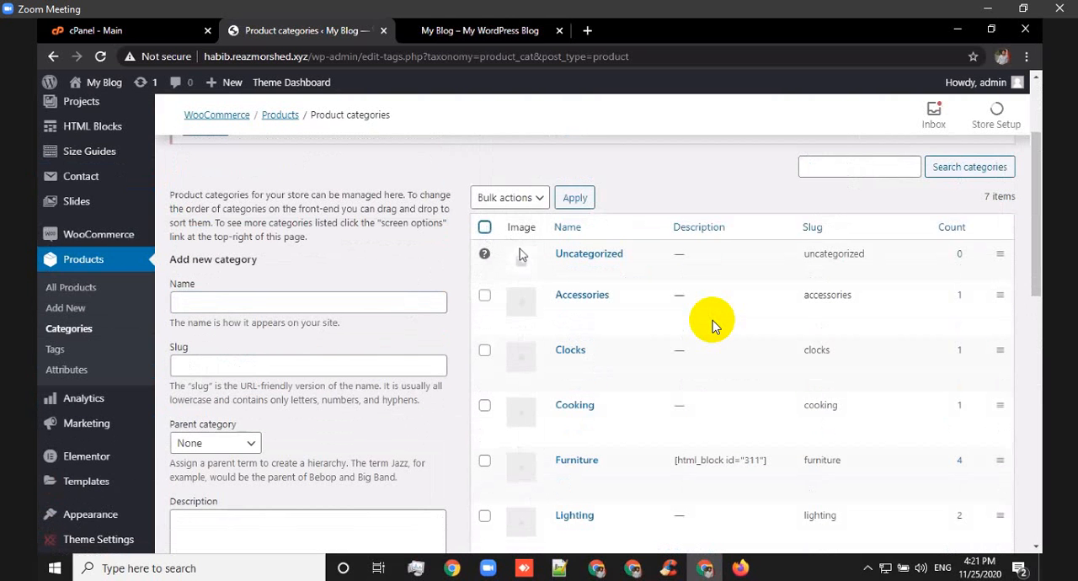
pyautogui.scroll(-3, 578, 269)
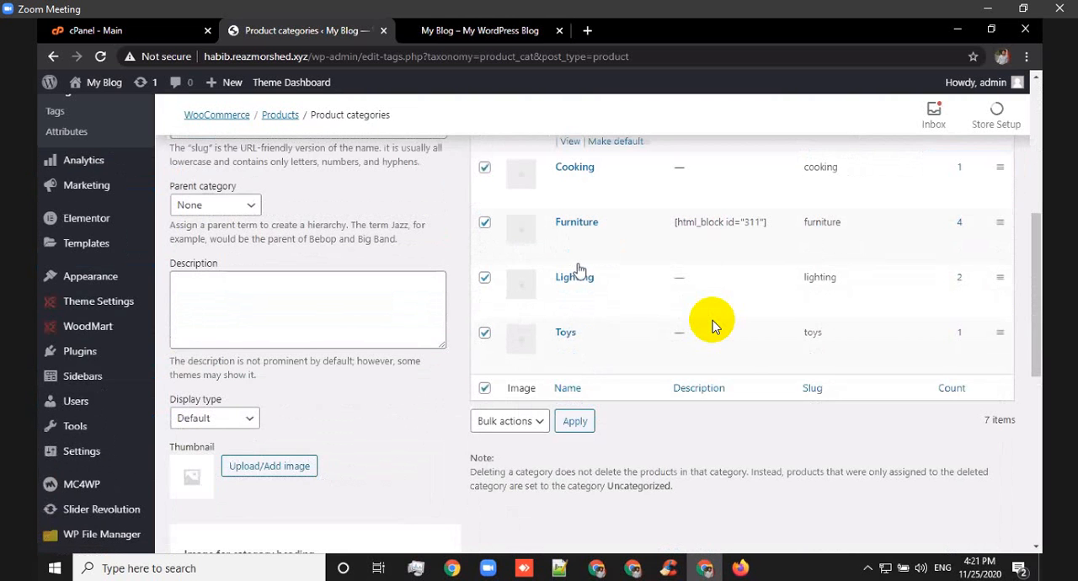
pyautogui.scroll(2, 578, 269)
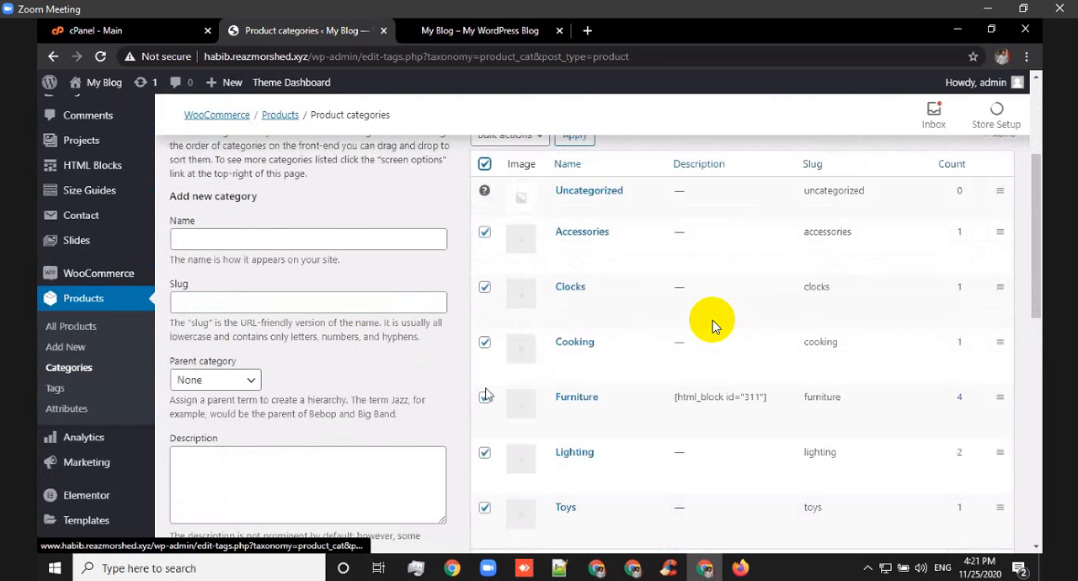
pyautogui.scroll(3, 487, 383)
pyautogui.click(486, 373)
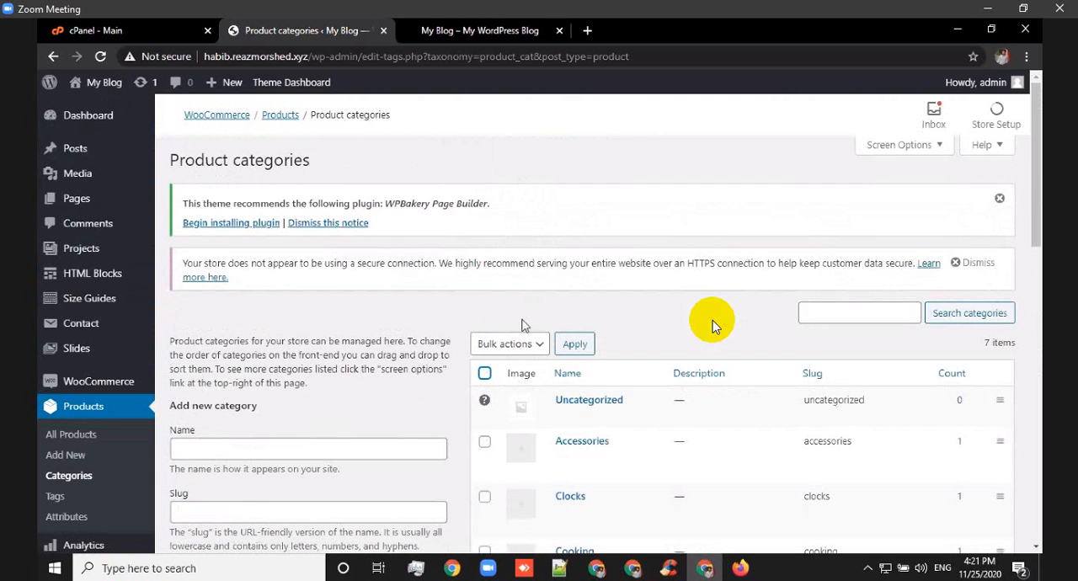
pyautogui.scroll(-1, 524, 262)
pyautogui.click(536, 274)
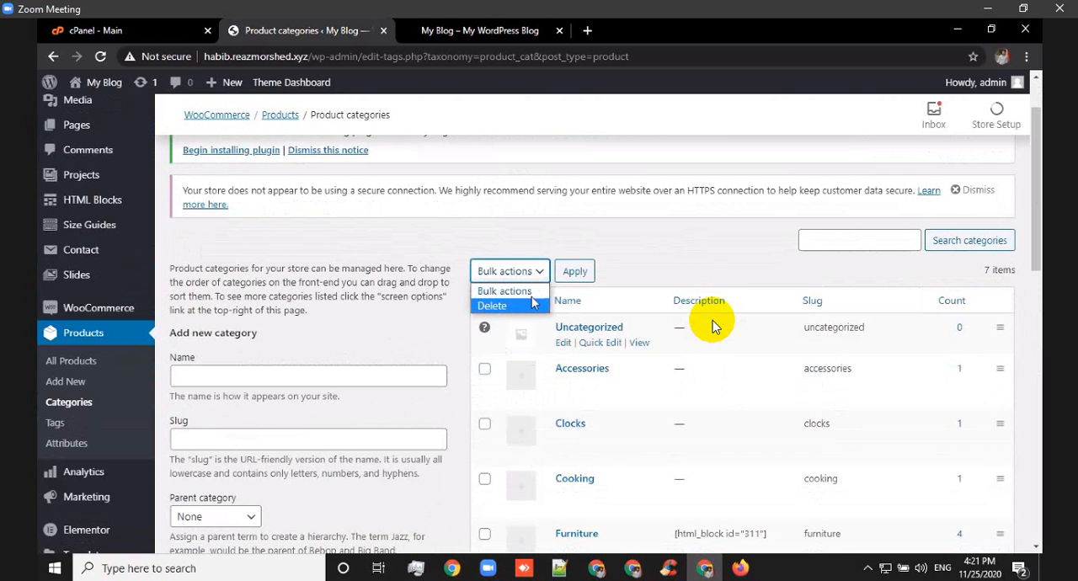
pyautogui.click(497, 290)
# Bulk-delete the demo product categories Accessories, Clocks, Cooking, Furniture, Lighting and Toys.
pyautogui.click(486, 304)
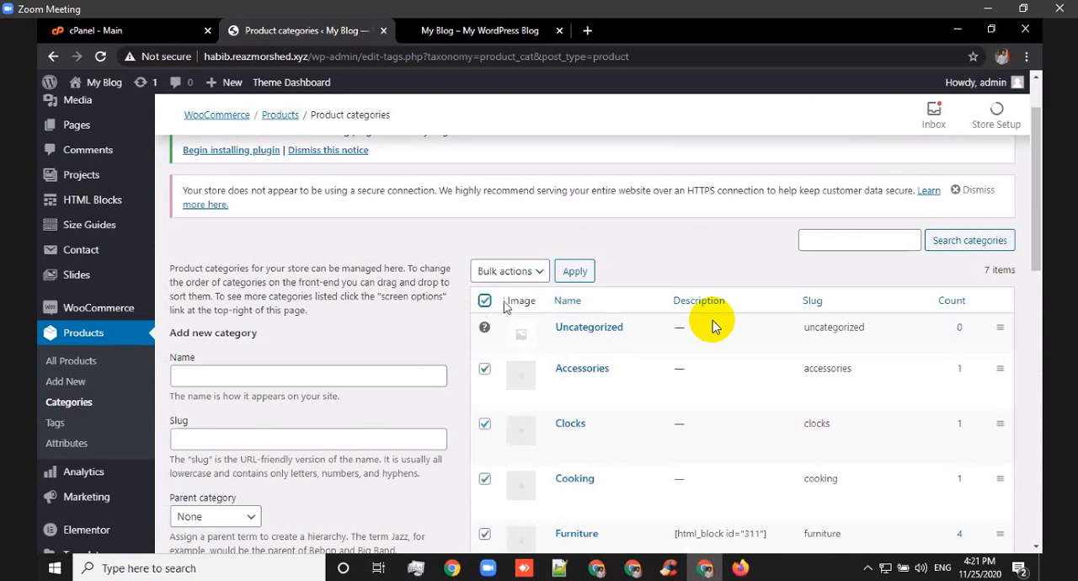
pyautogui.click(534, 278)
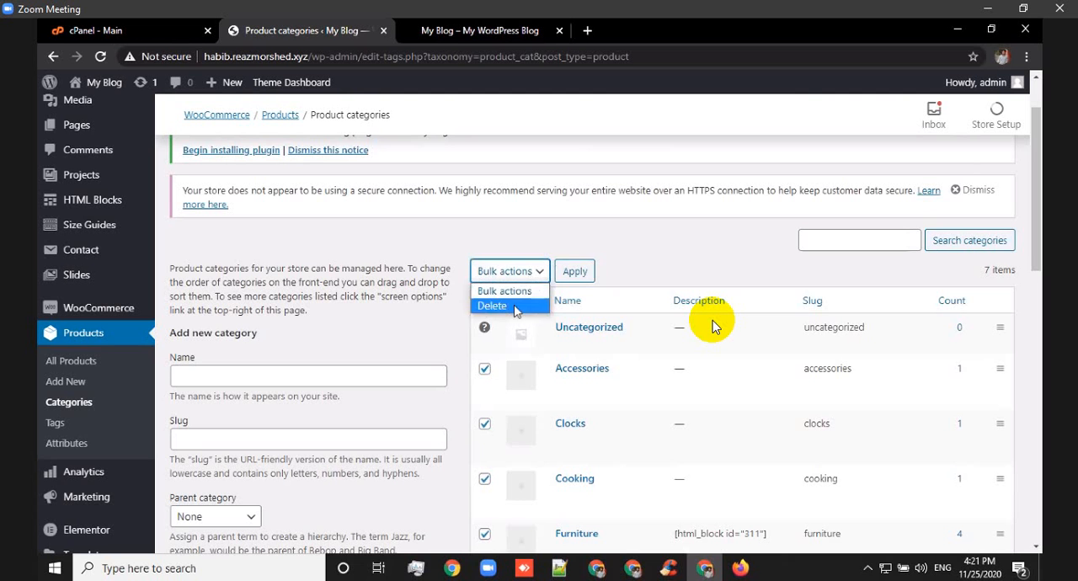
pyautogui.click(538, 302)
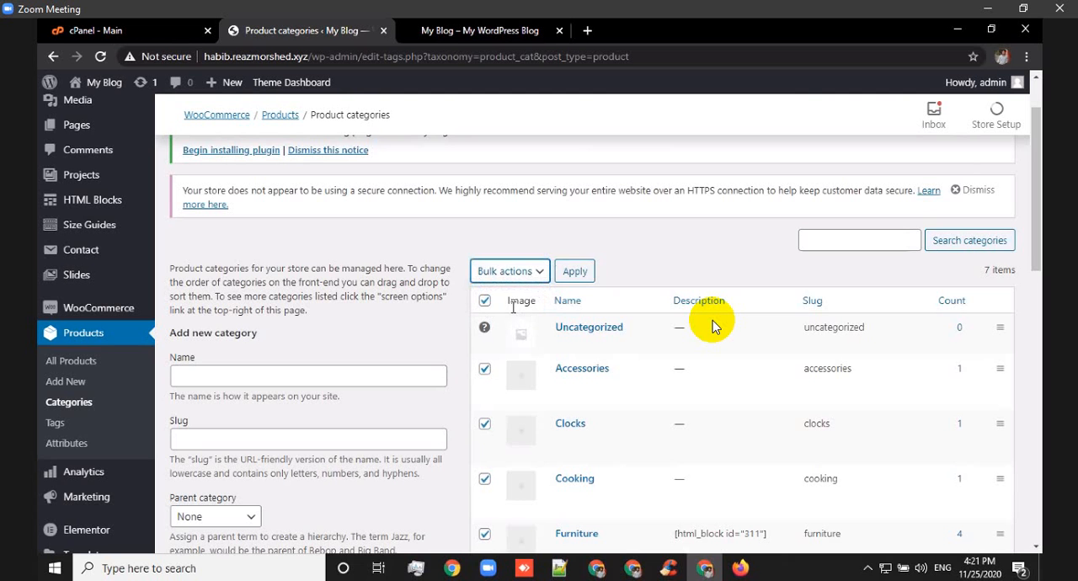
pyautogui.click(573, 271)
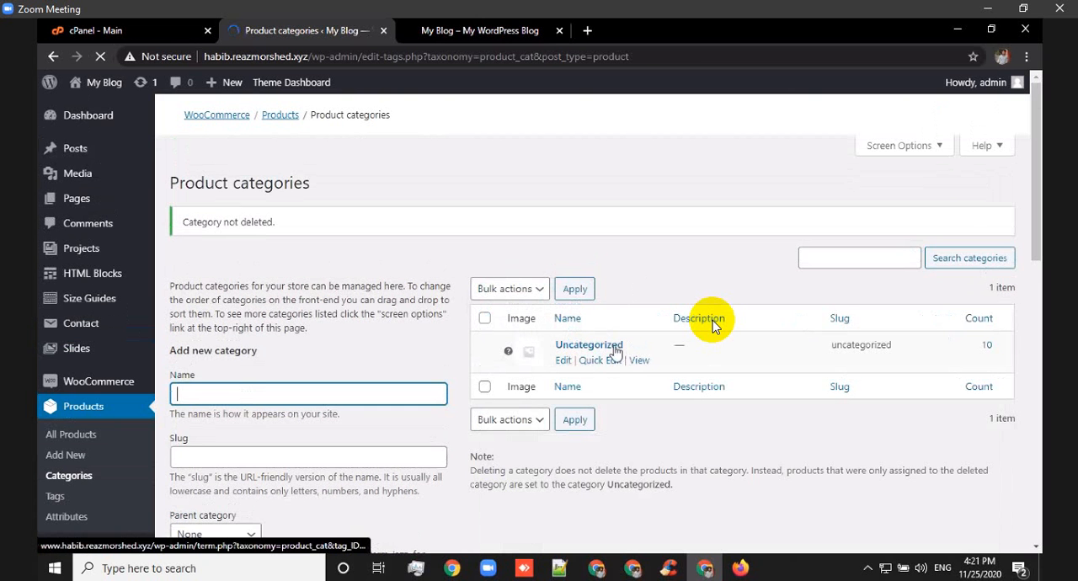
# Add a new top-level product category named MEN.
pyautogui.scroll(-2, 529, 244)
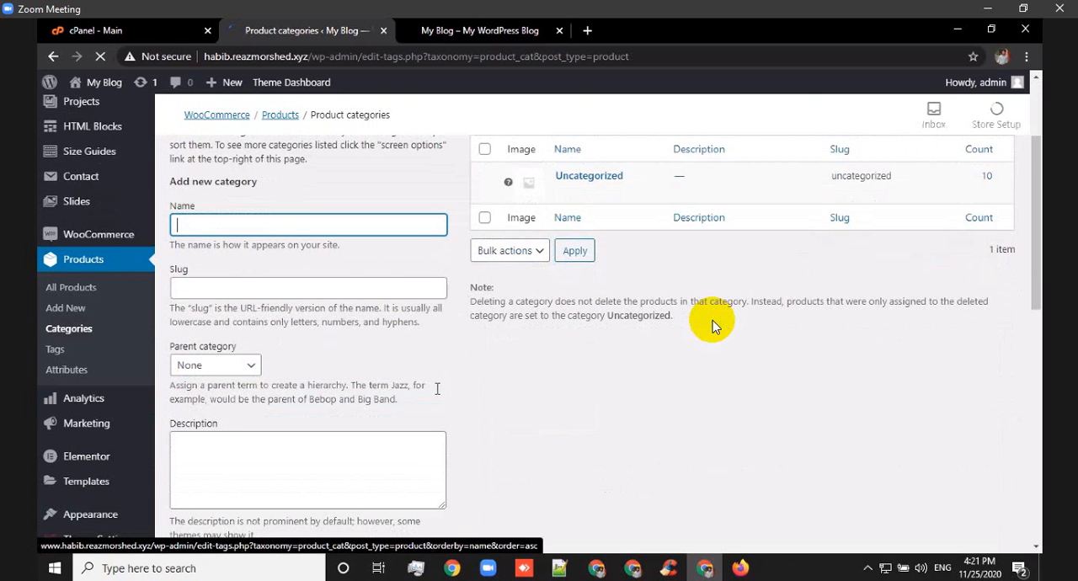
pyautogui.scroll(2, 438, 394)
pyautogui.scroll(-1, 173, 293)
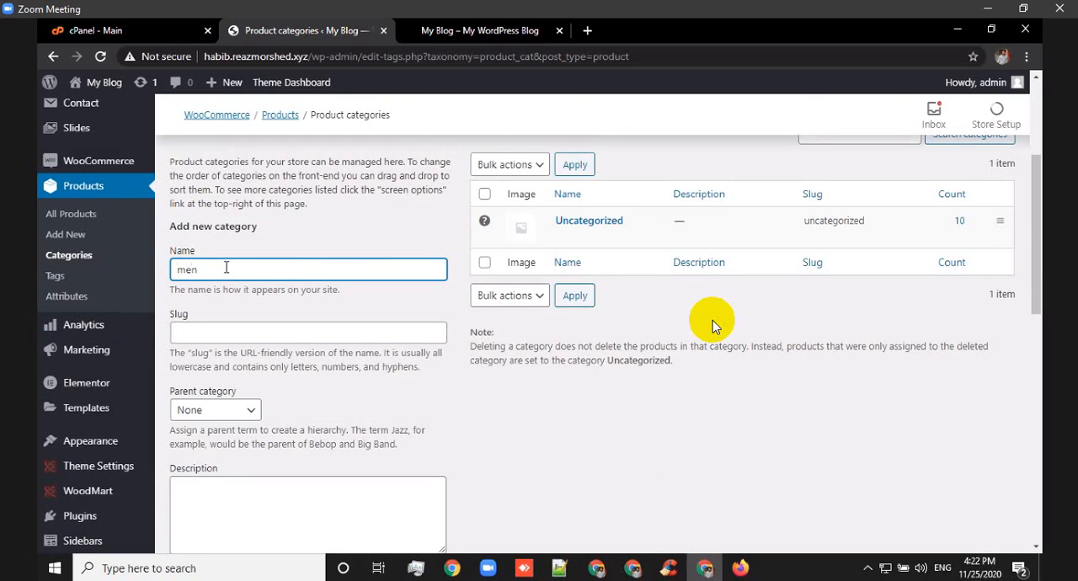
pyautogui.press('BackSpace')
pyautogui.press('BackSpace')
pyautogui.press('BackSpace')
pyautogui.write('M')
pyautogui.scroll(-1, 337, 385)
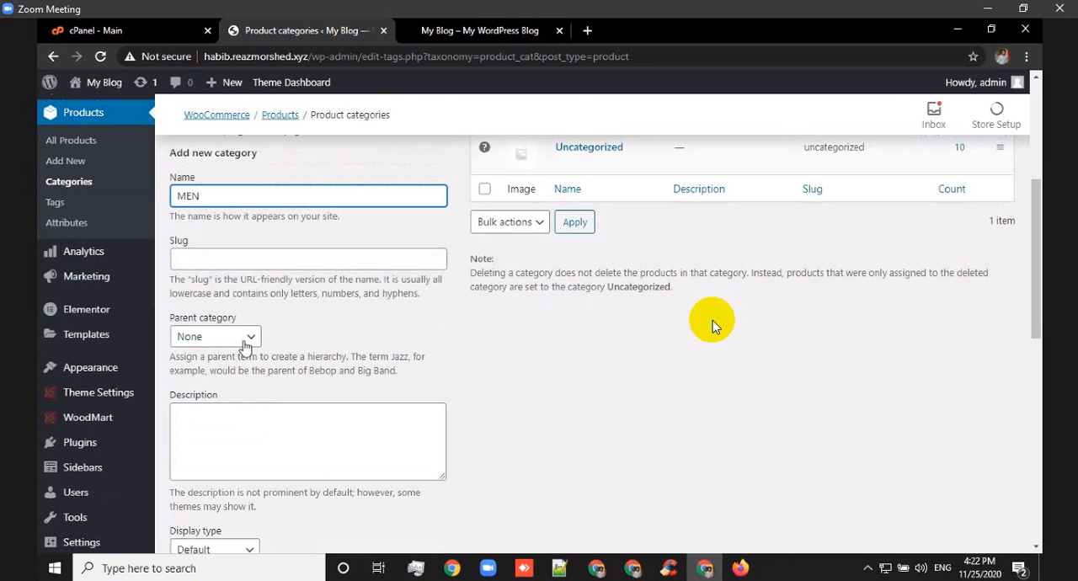
pyautogui.scroll(-2, 208, 303)
pyautogui.scroll(-1, 202, 270)
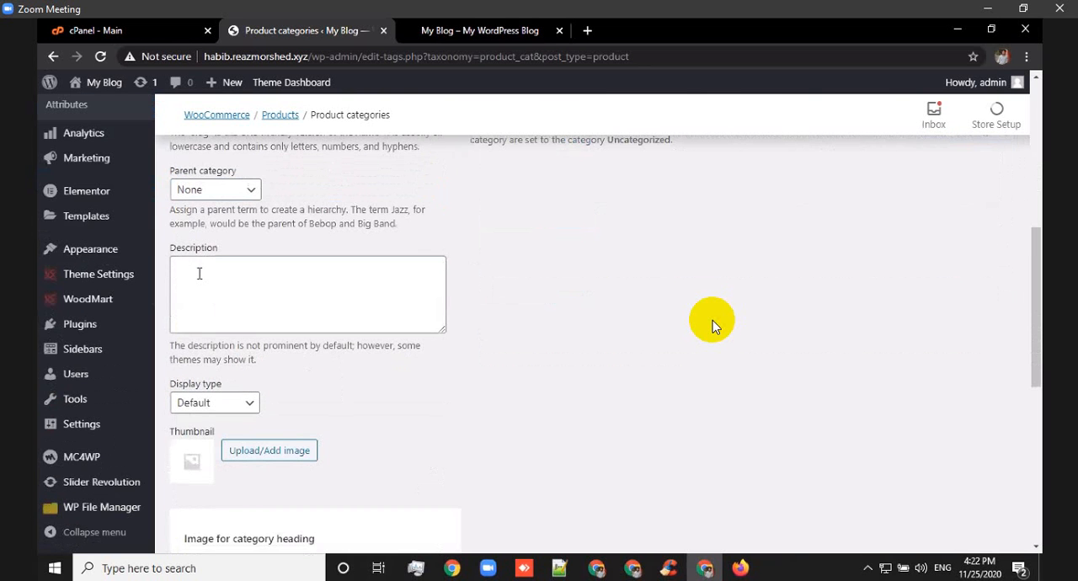
pyautogui.scroll(-5, 337, 383)
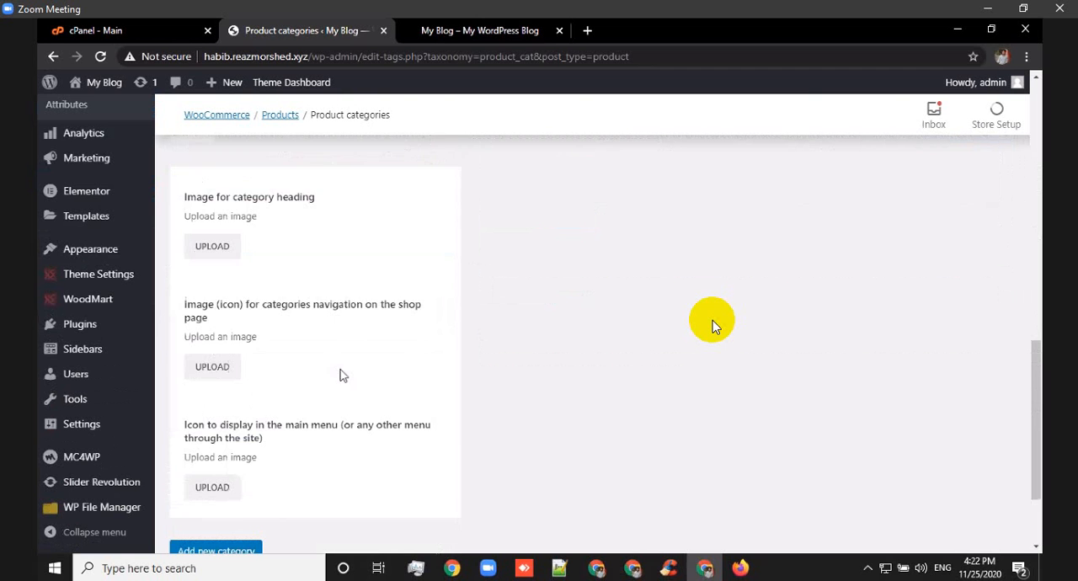
pyautogui.scroll(-1, 253, 445)
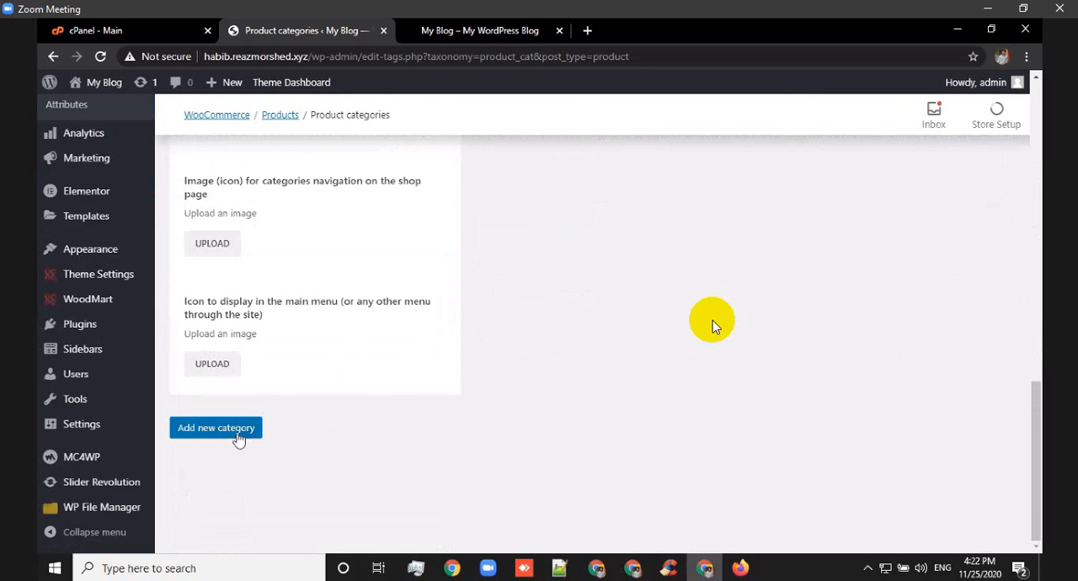
pyautogui.click(242, 435)
# Add a second top-level product category named WOMEN.
pyautogui.scroll(15, 373, 381)
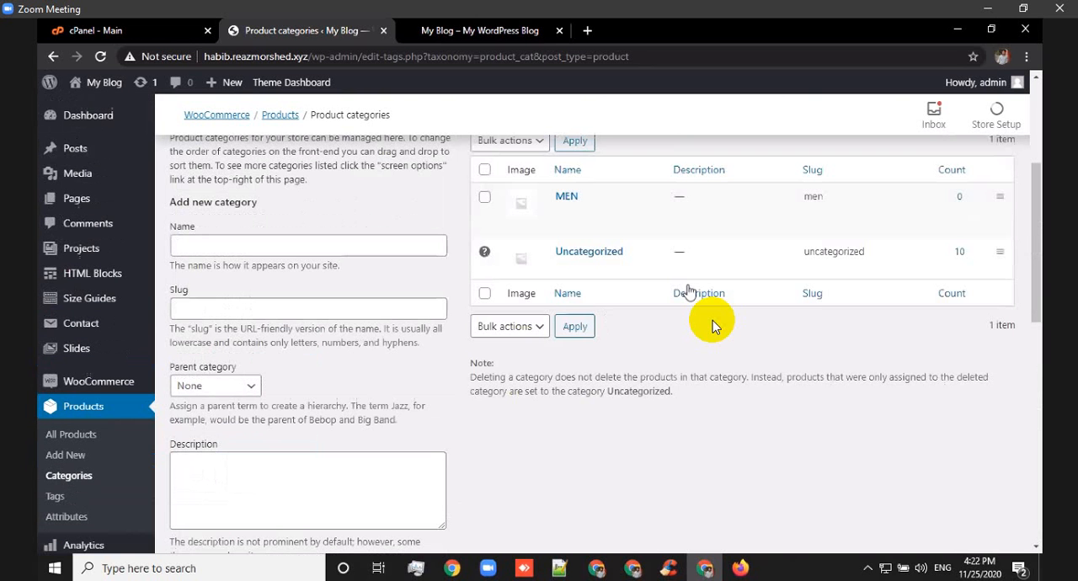
pyautogui.click(242, 251)
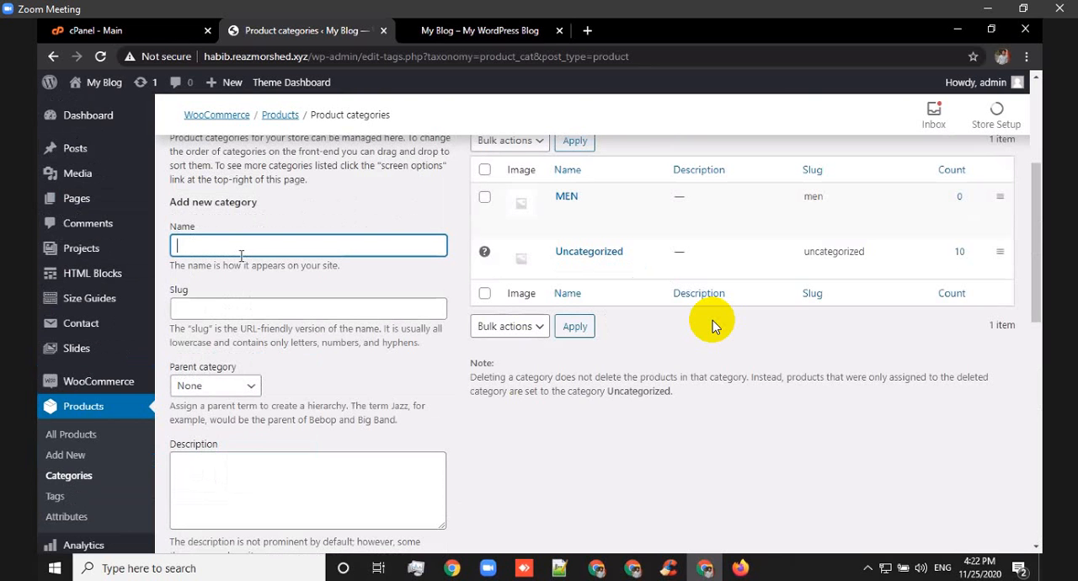
pyautogui.write('WOMEN')
pyautogui.scroll(-10, 269, 405)
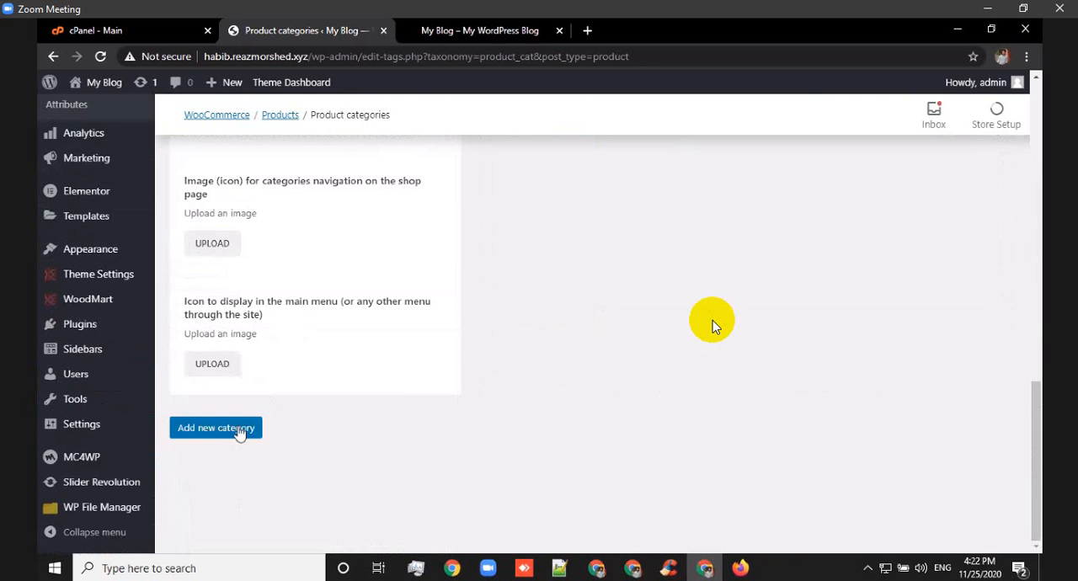
pyautogui.click(239, 431)
# Add a product category named T-SHIRT with MEN as its parent category.
pyautogui.scroll(8, 398, 339)
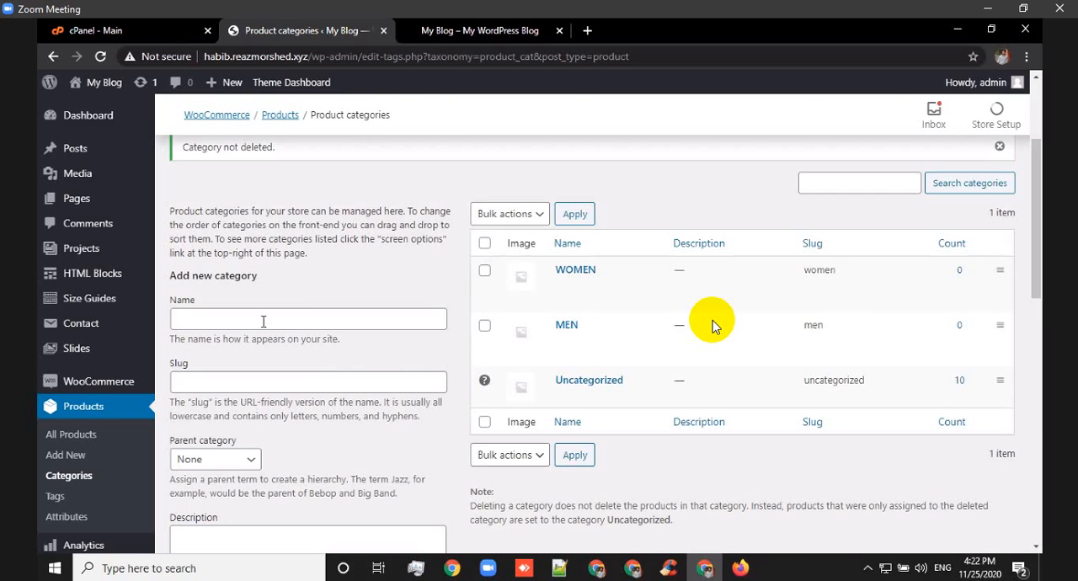
pyautogui.click(263, 322)
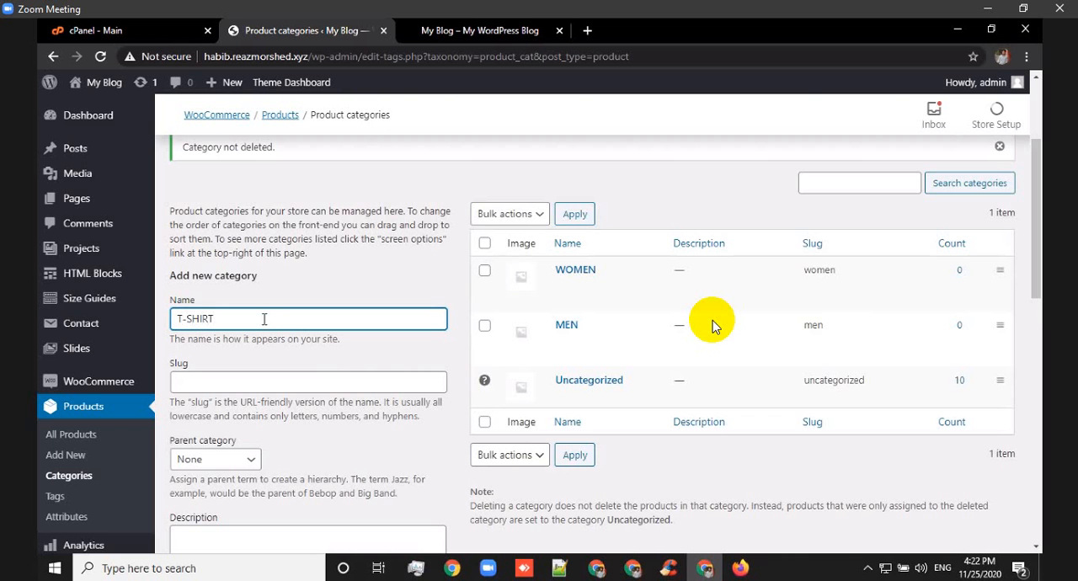
pyautogui.scroll(-3, 278, 337)
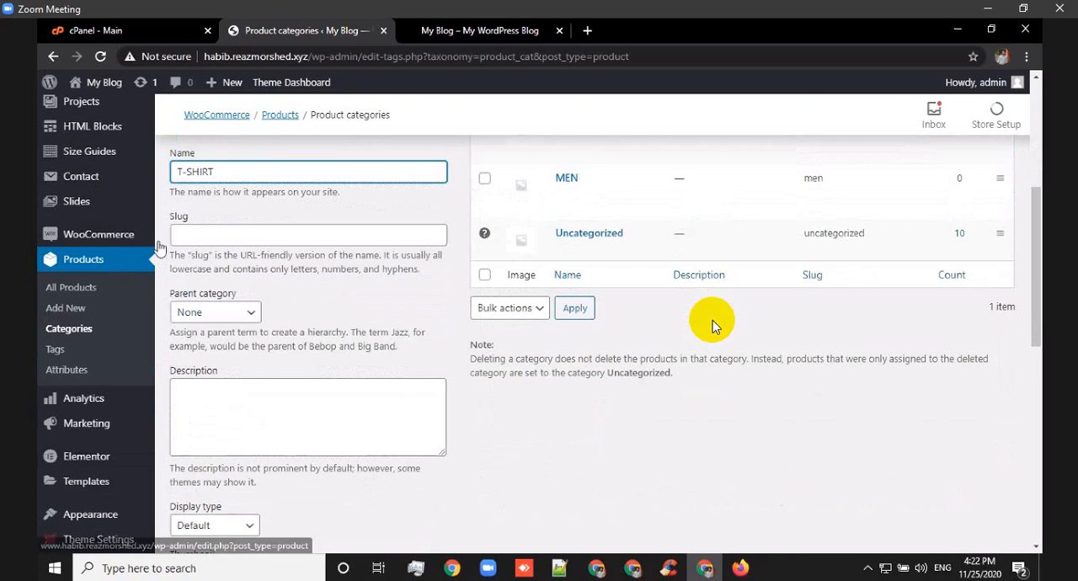
pyautogui.click(251, 317)
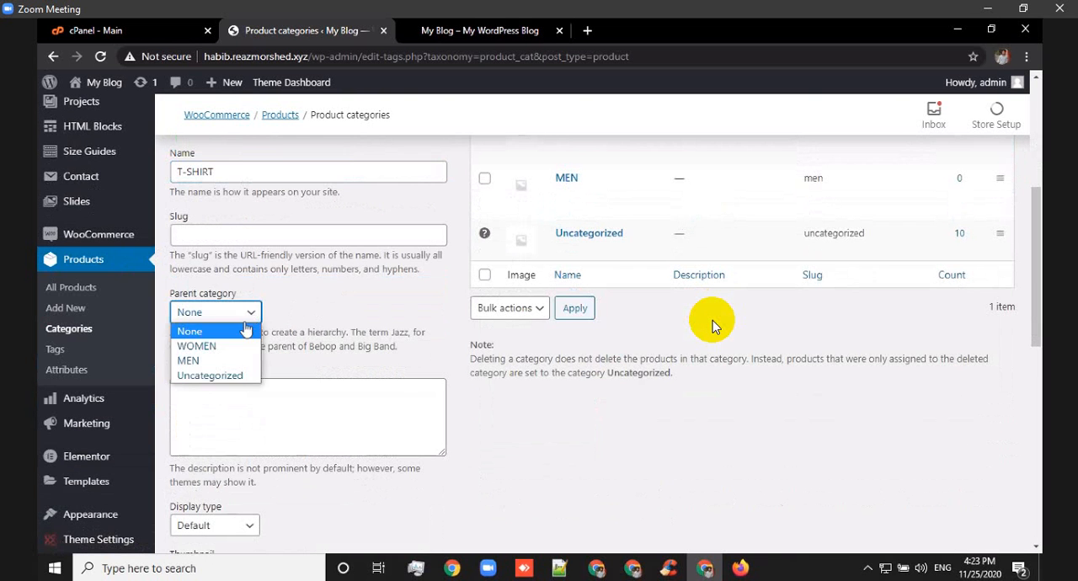
pyautogui.click(195, 361)
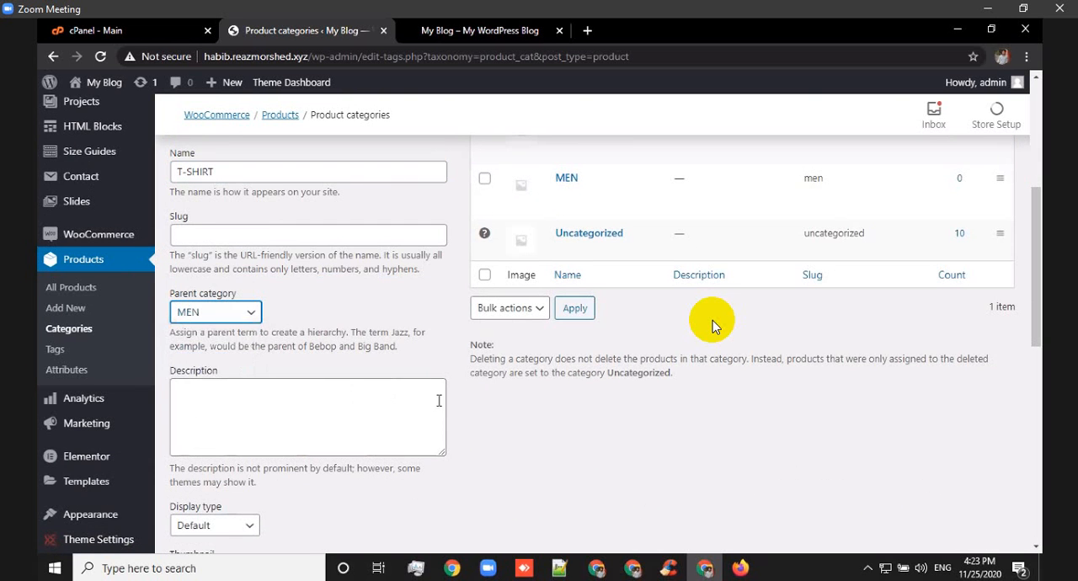
pyautogui.scroll(-10, 379, 337)
pyautogui.scroll(-1, 377, 317)
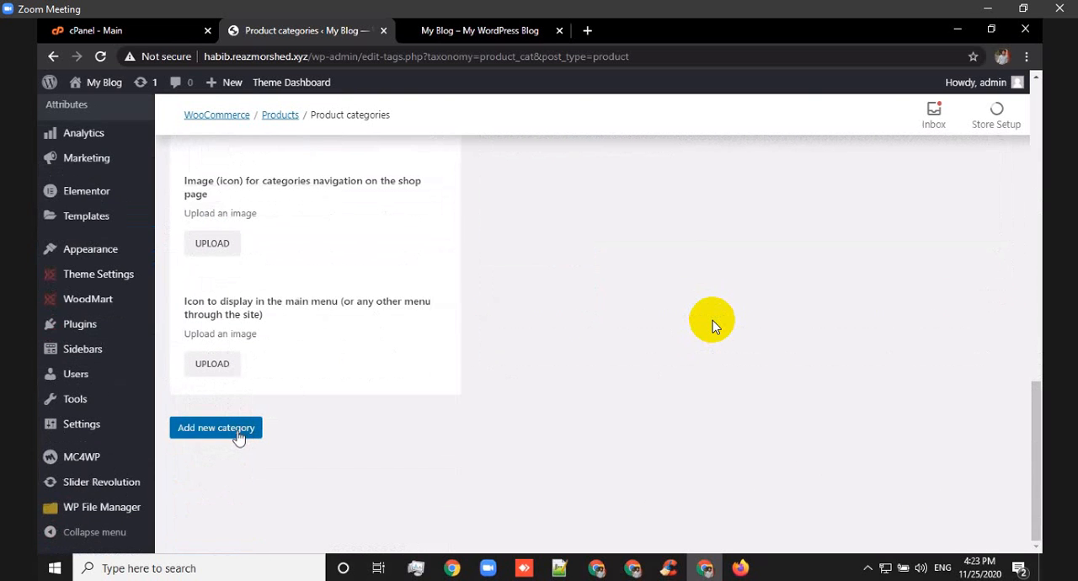
pyautogui.click(240, 434)
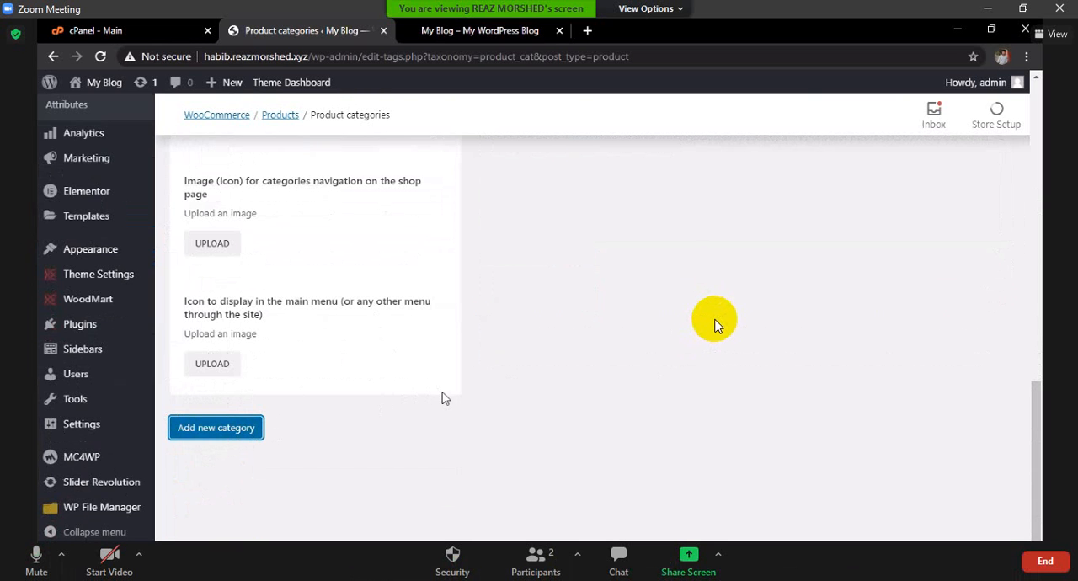
pyautogui.scroll(3, 481, 405)
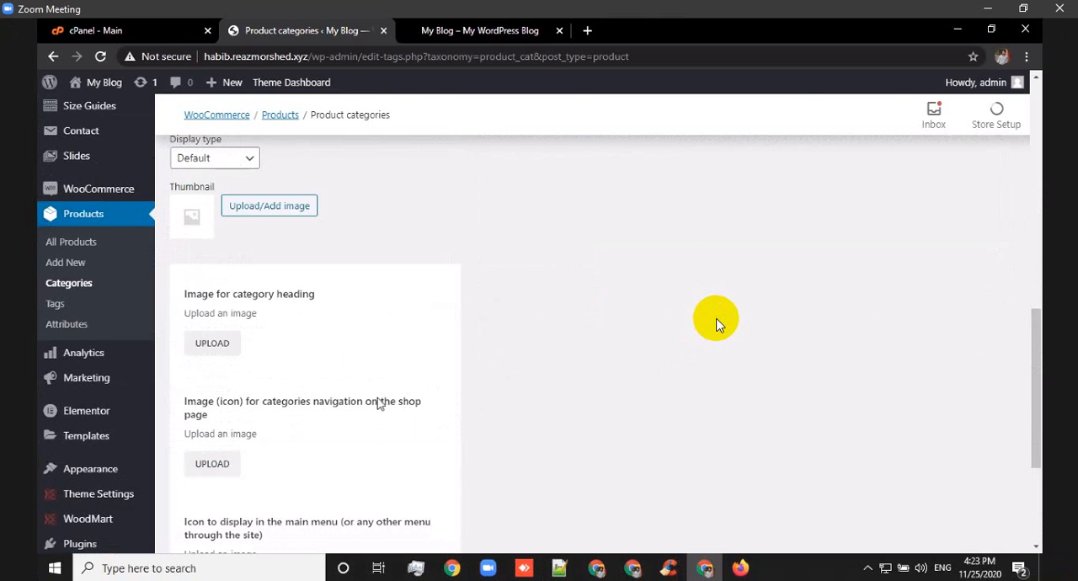
# Add a product category named MAKEUP BOX with WOMEN as its parent category.
pyautogui.scroll(10, 717, 326)
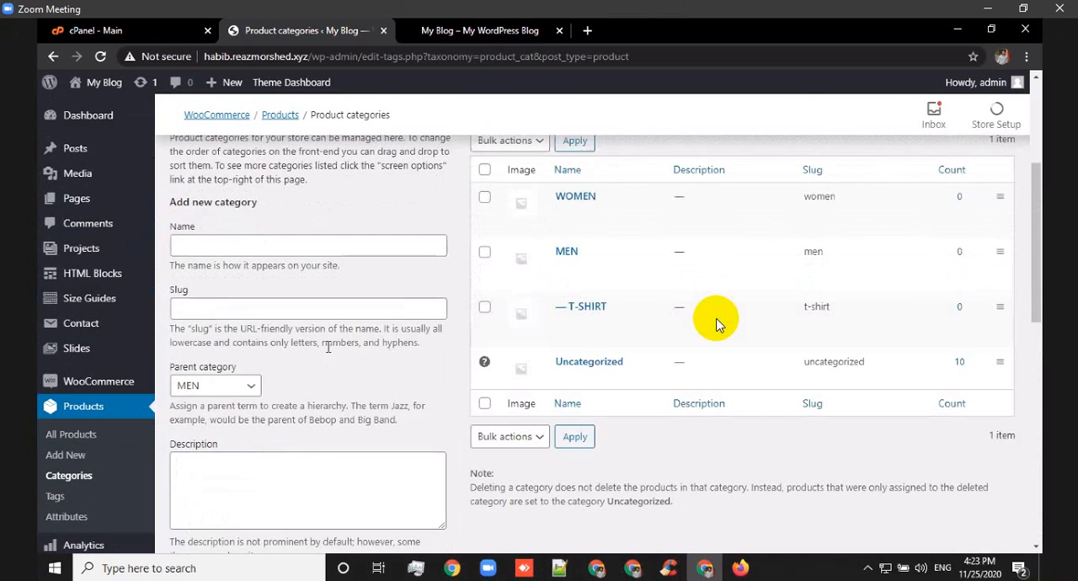
pyautogui.click(310, 391)
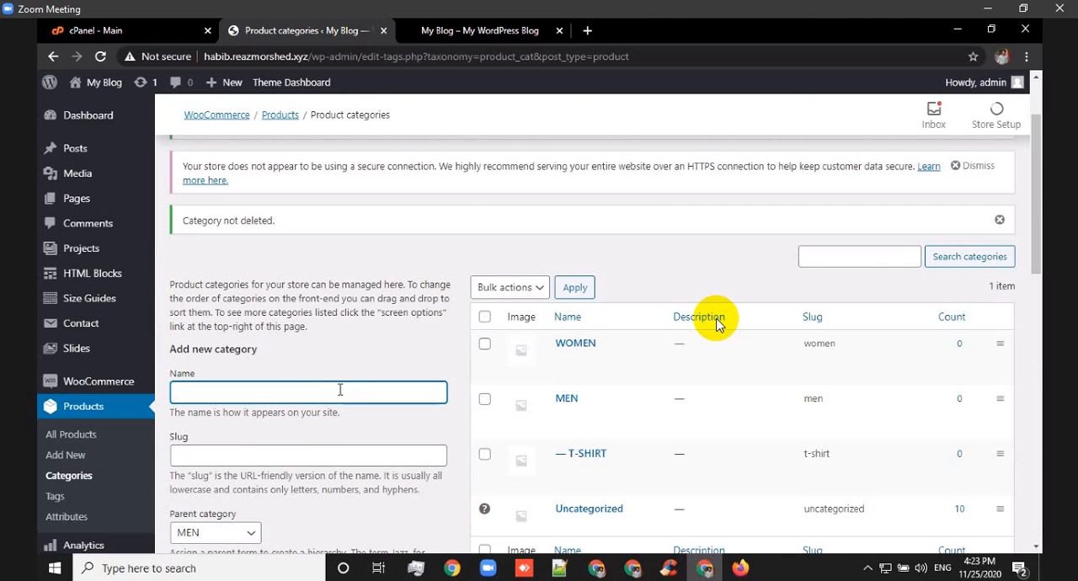
pyautogui.write('MAKEUP BOX')
pyautogui.scroll(-2, 244, 376)
pyautogui.click(256, 393)
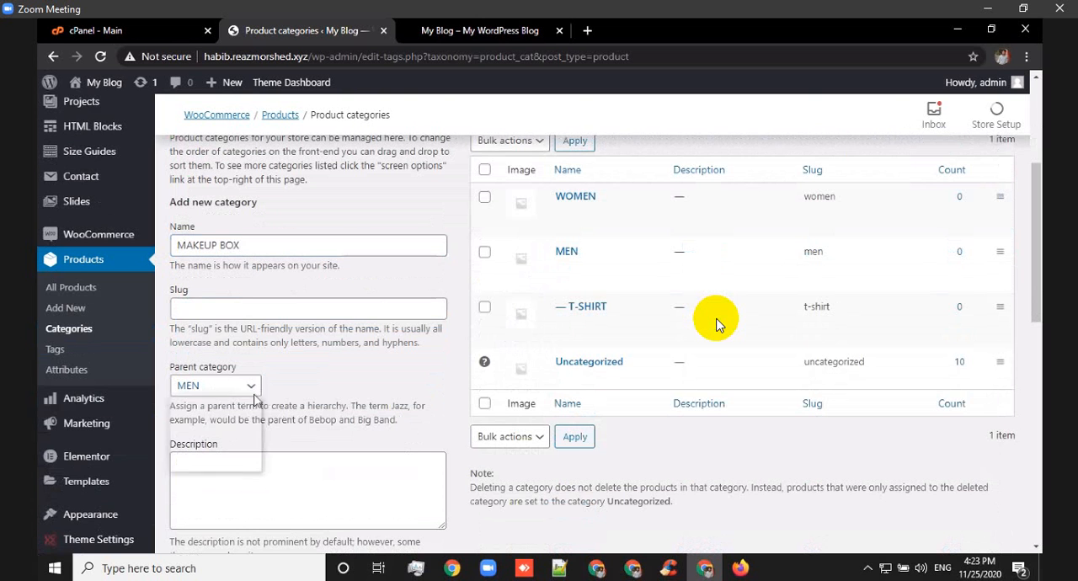
pyautogui.scroll(-4, 361, 441)
pyautogui.scroll(-5, 377, 447)
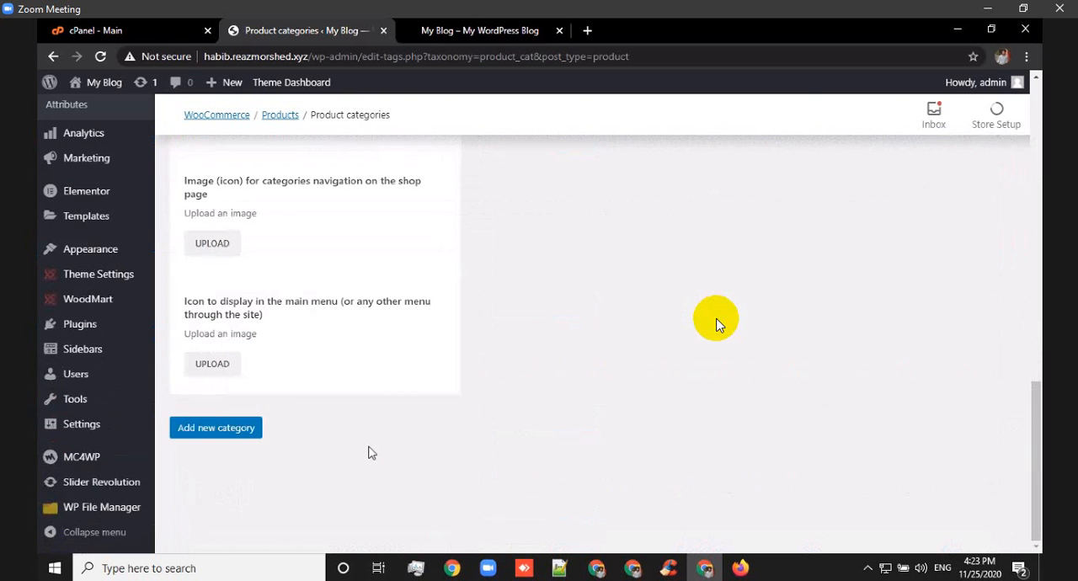
pyautogui.click(221, 427)
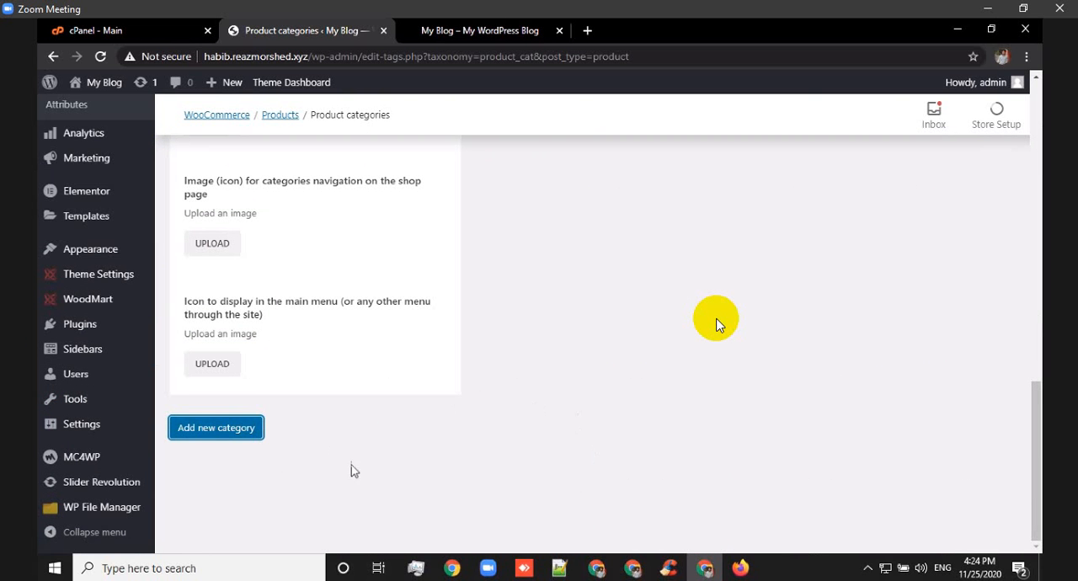
pyautogui.click(216, 428)
pyautogui.scroll(7, 615, 352)
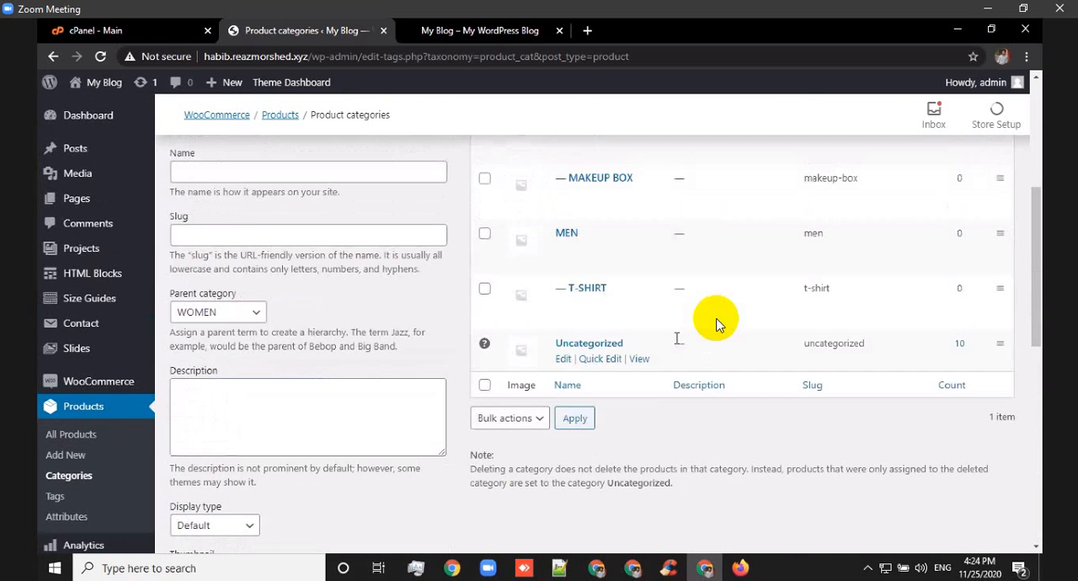
# Open the Menus page under the site's appearance settings.
pyautogui.scroll(-2, 642, 307)
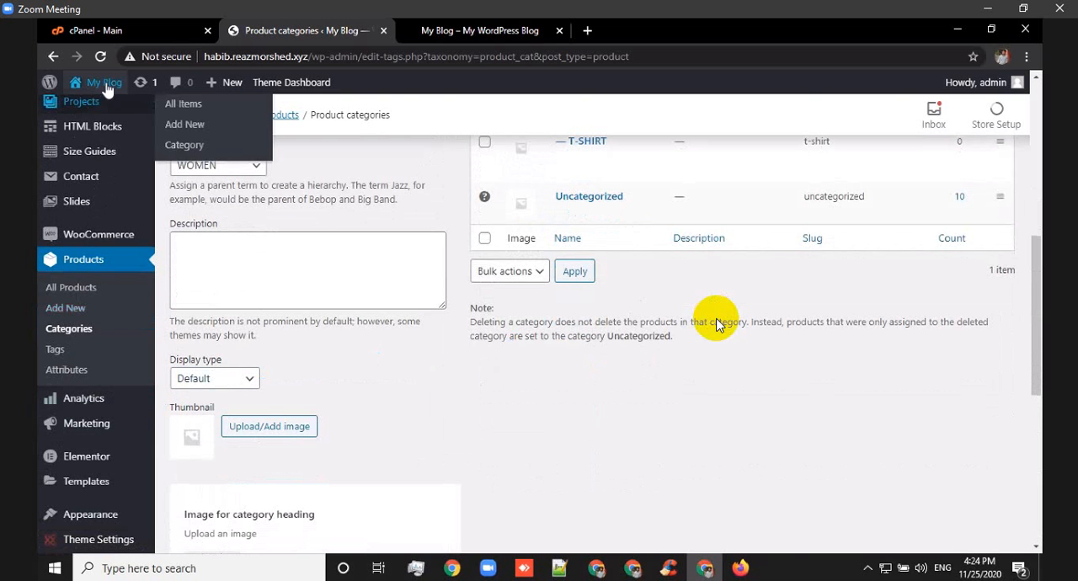
pyautogui.moveTo(107, 89)
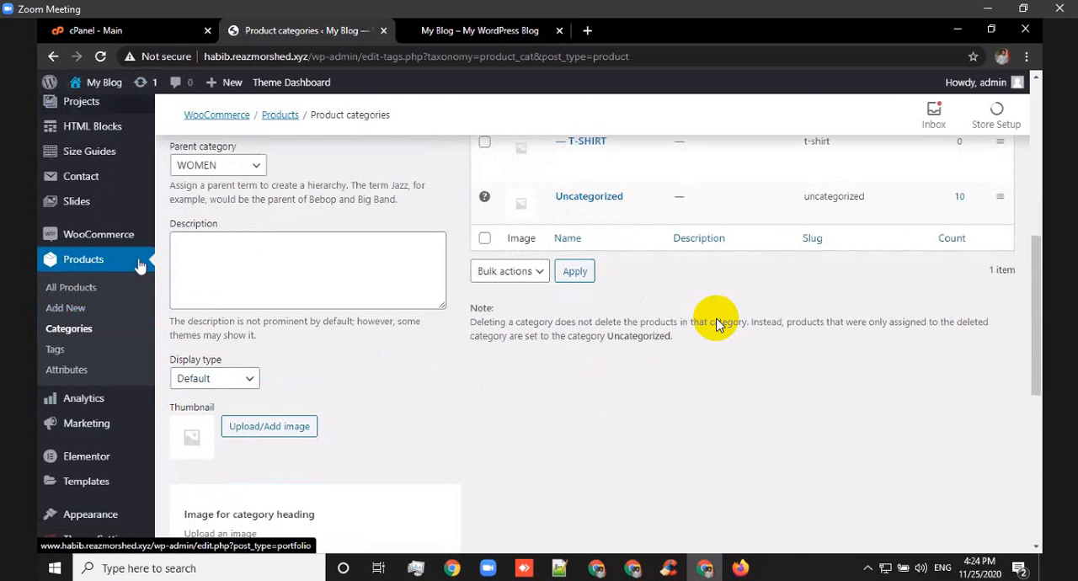
pyautogui.scroll(-1, 50, 303)
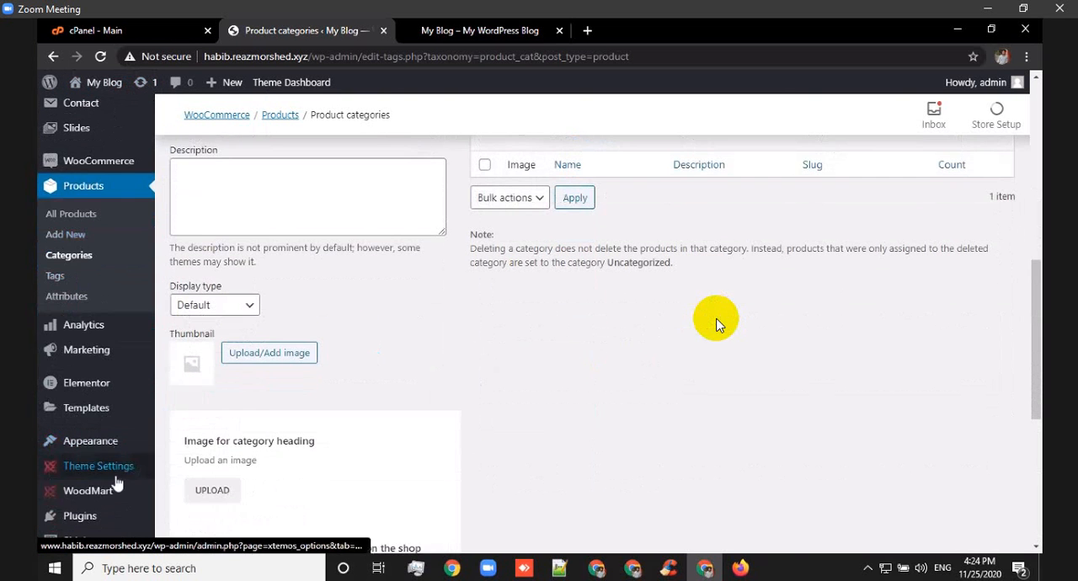
pyautogui.moveTo(114, 489)
pyautogui.scroll(3, 80, 318)
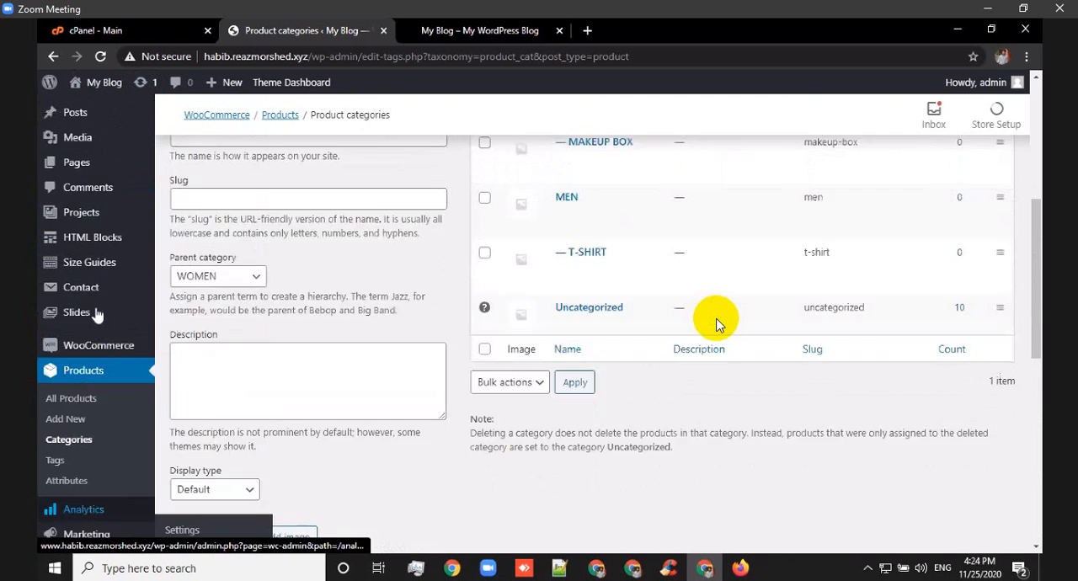
pyautogui.moveTo(97, 314)
pyautogui.scroll(2, 96, 313)
pyautogui.moveTo(95, 358)
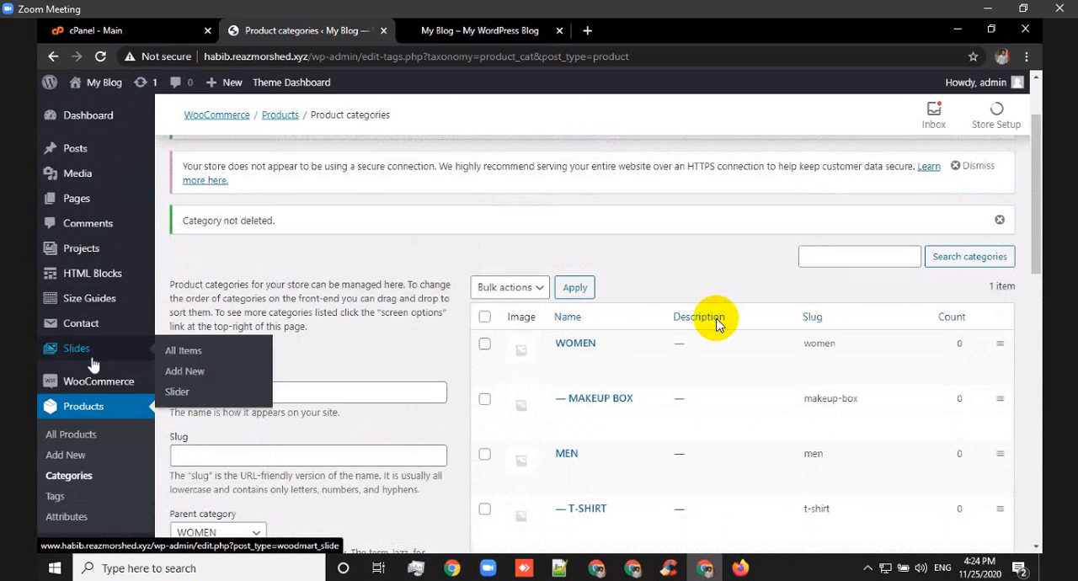
pyautogui.scroll(-2, 95, 360)
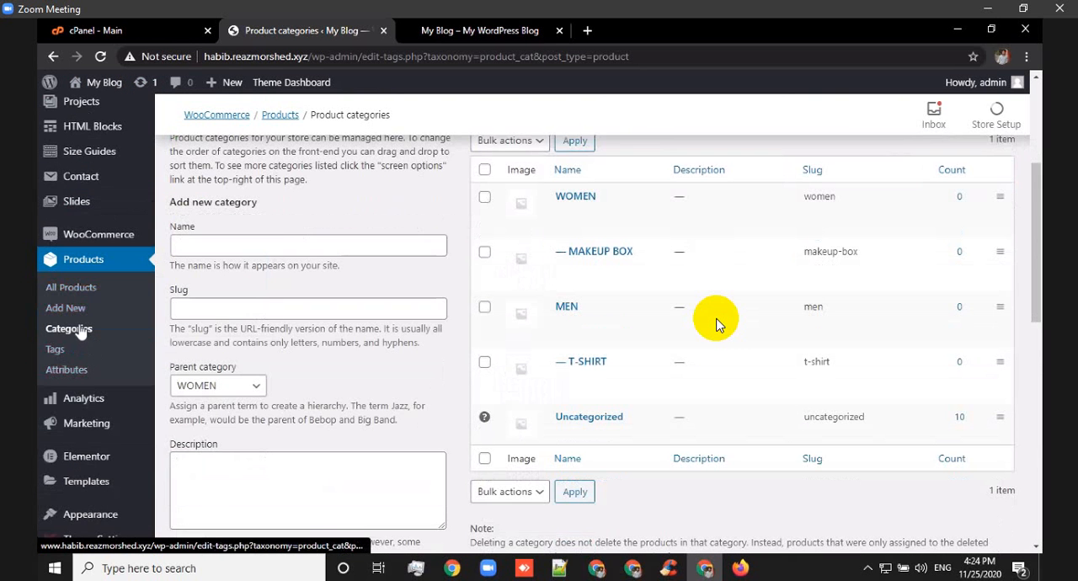
pyautogui.scroll(-3, 91, 354)
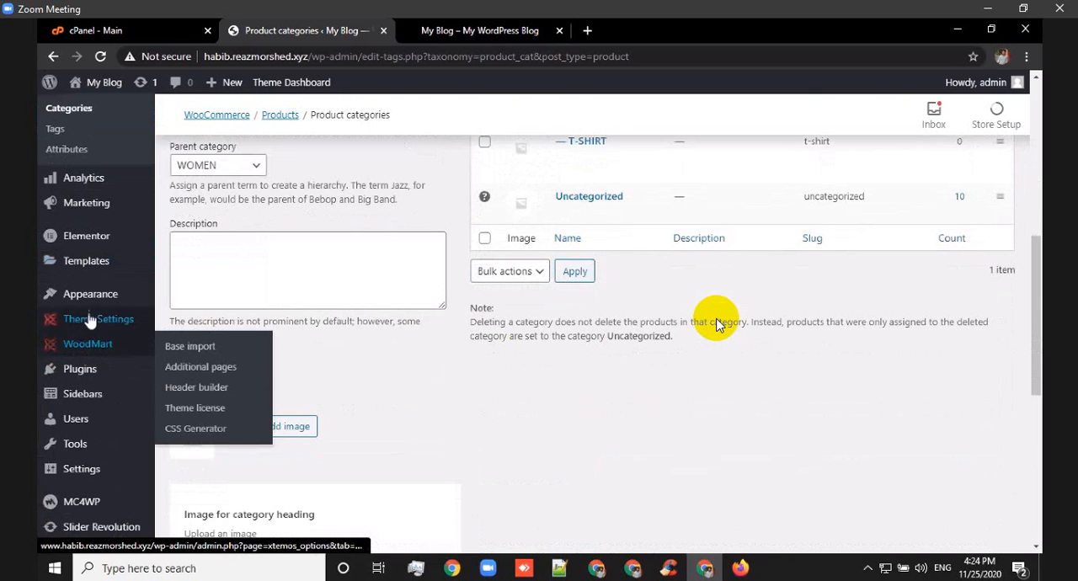
pyautogui.moveTo(90, 289)
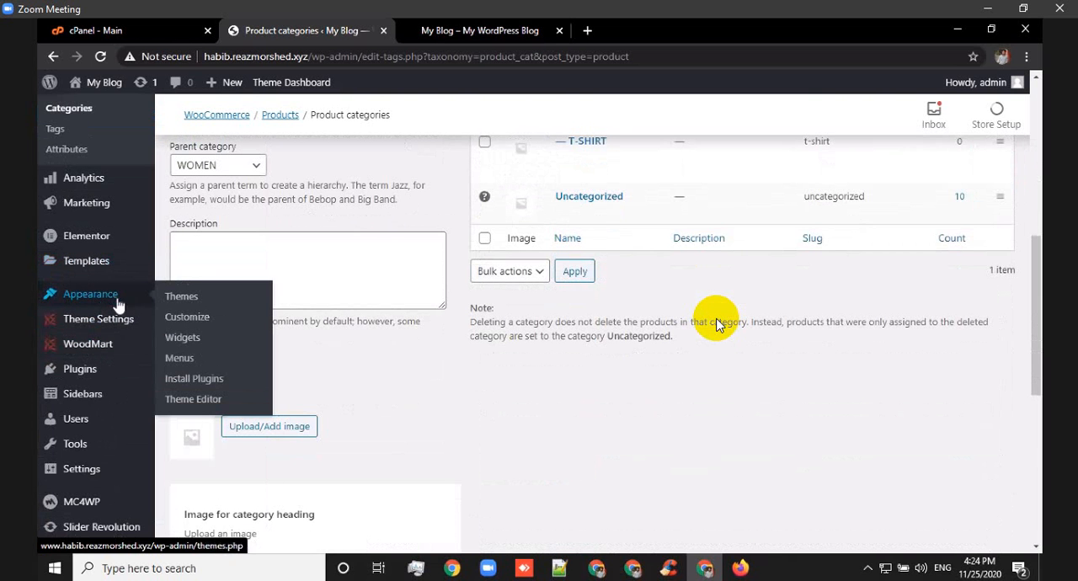
pyautogui.click(190, 358)
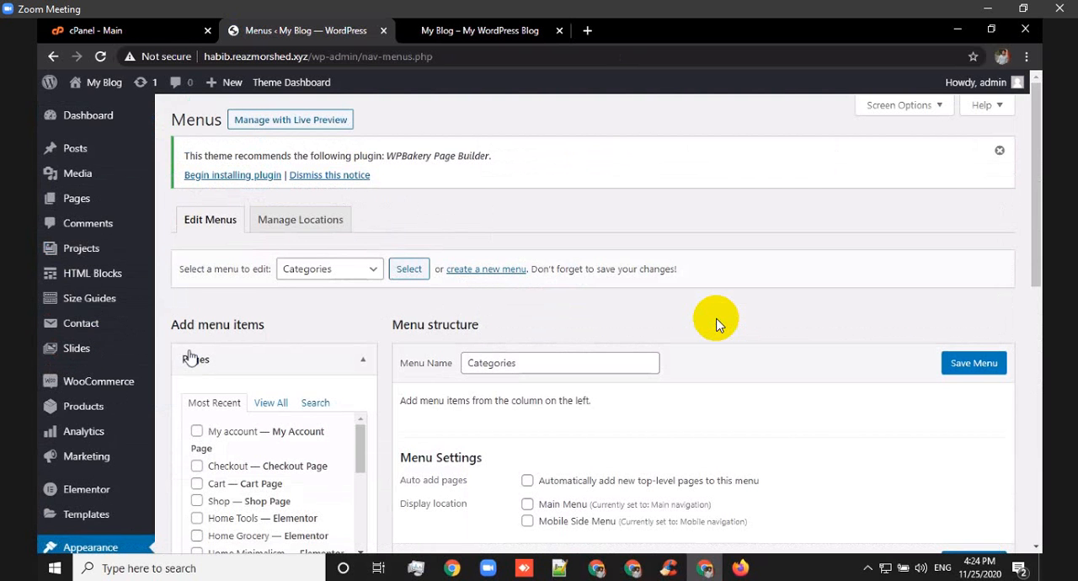
# Load the Mobile navigation menu and permanently delete it.
pyautogui.scroll(-5, 219, 358)
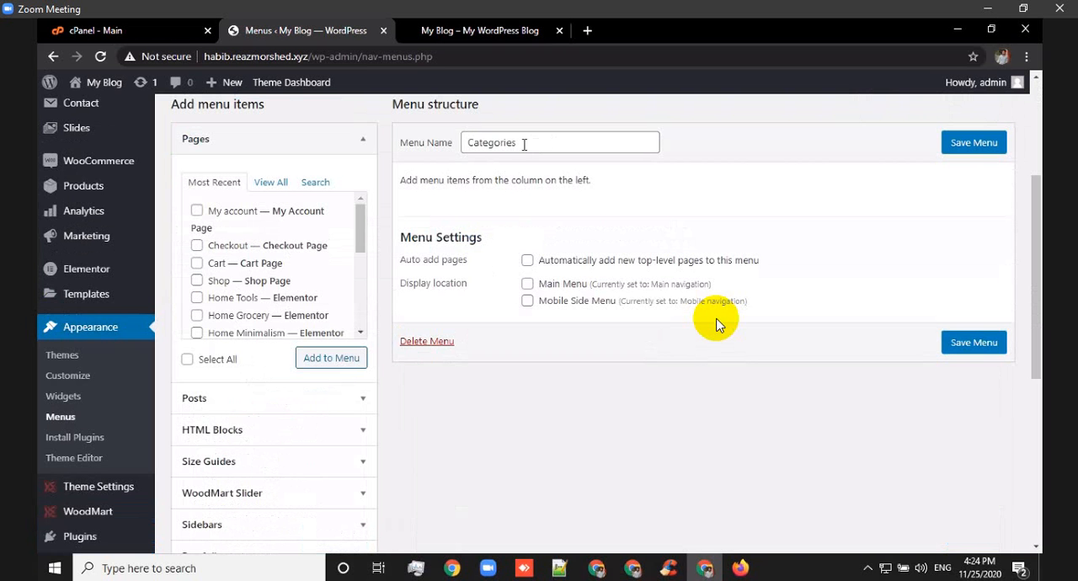
pyautogui.scroll(5, 509, 147)
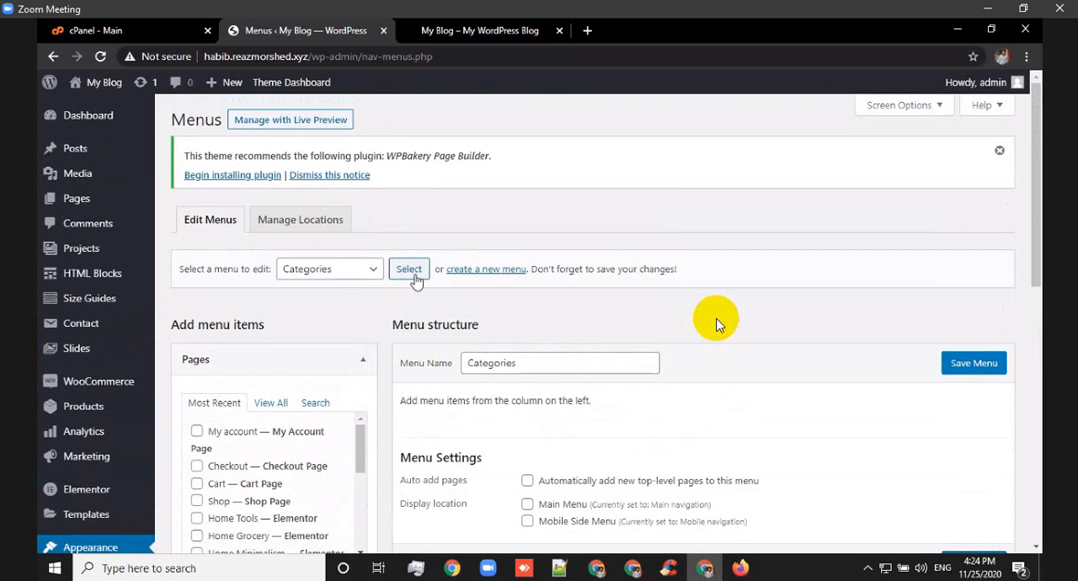
pyautogui.click(377, 272)
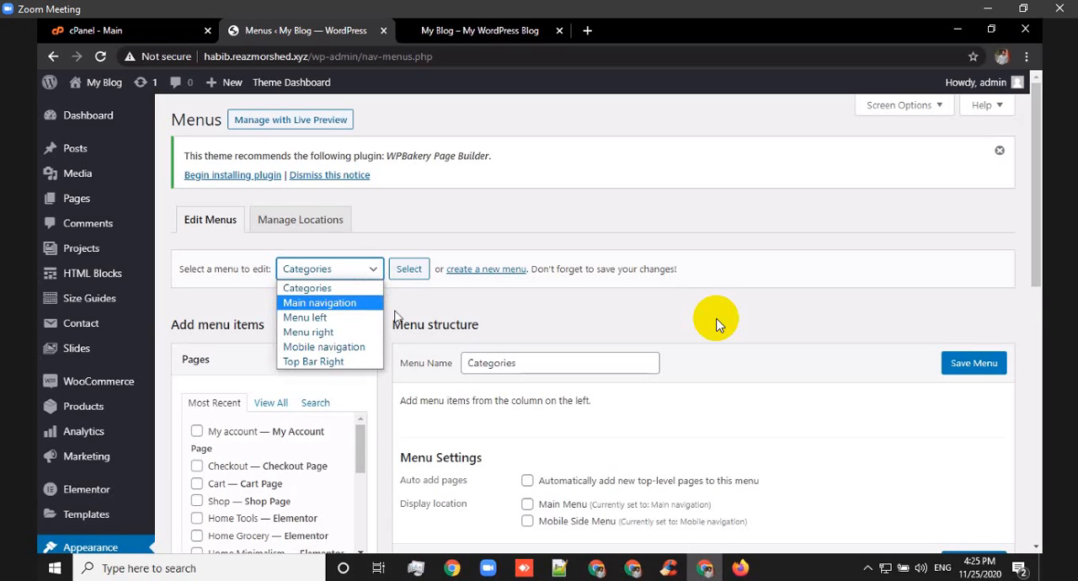
pyautogui.click(362, 346)
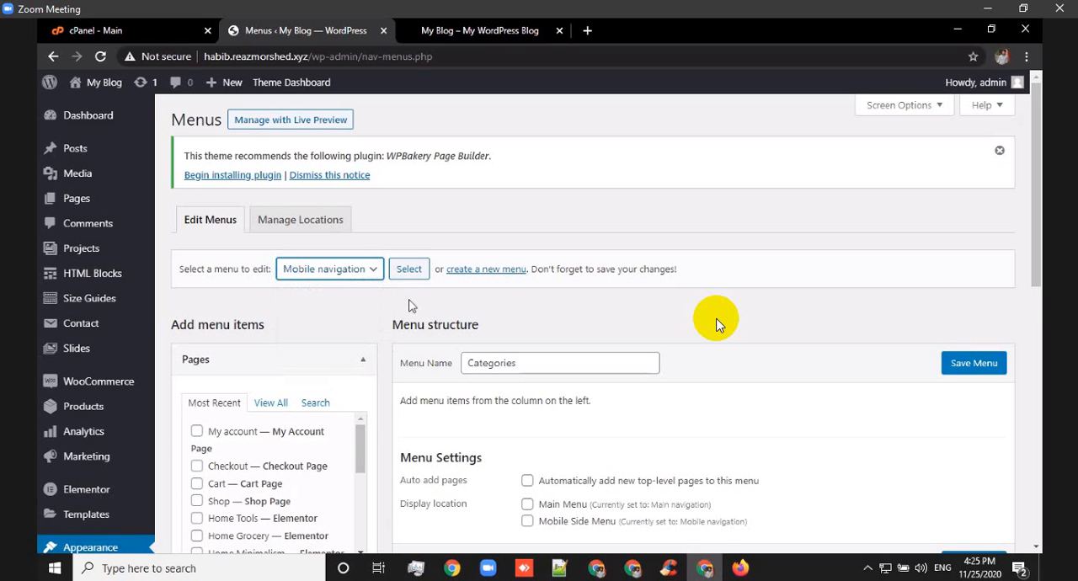
pyautogui.click(409, 270)
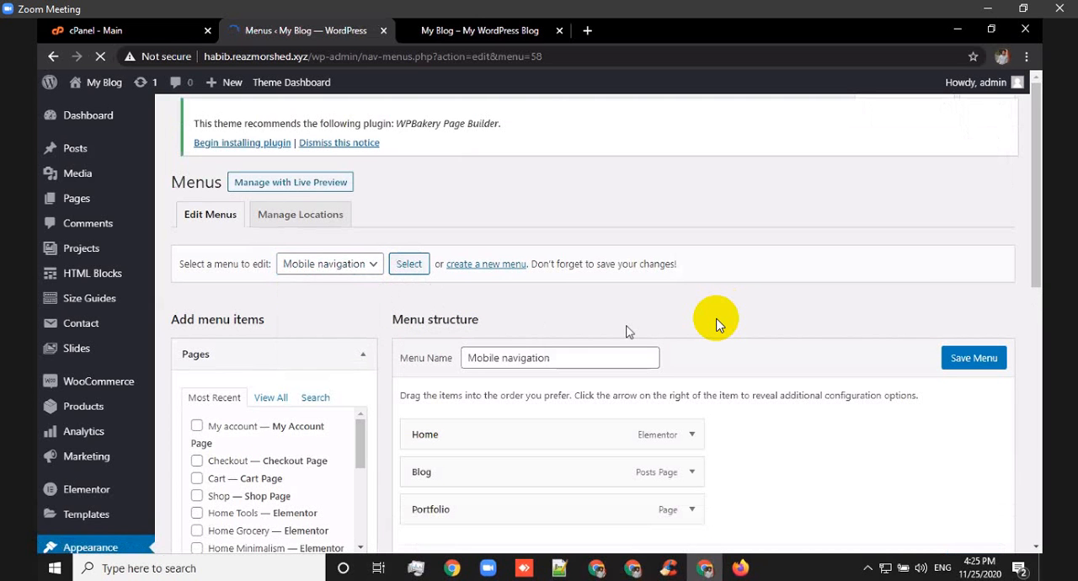
pyautogui.scroll(-1, 662, 304)
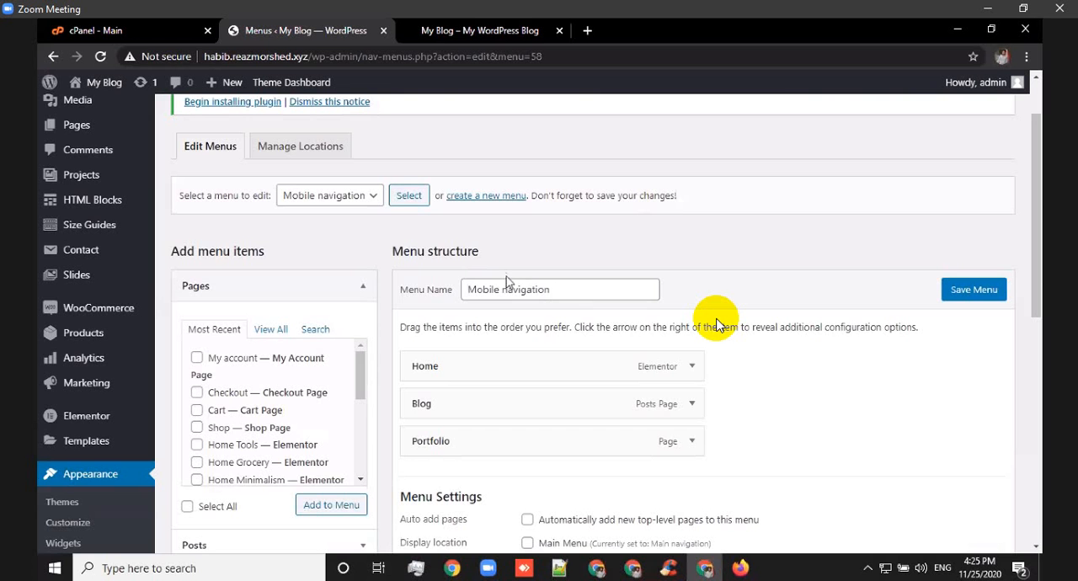
pyautogui.scroll(-4, 530, 337)
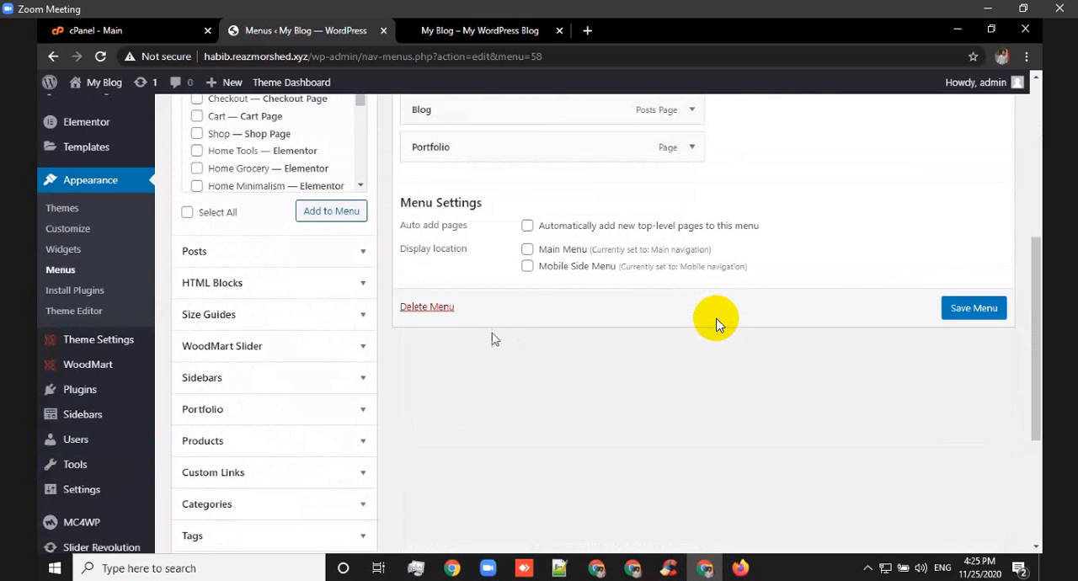
pyautogui.click(437, 311)
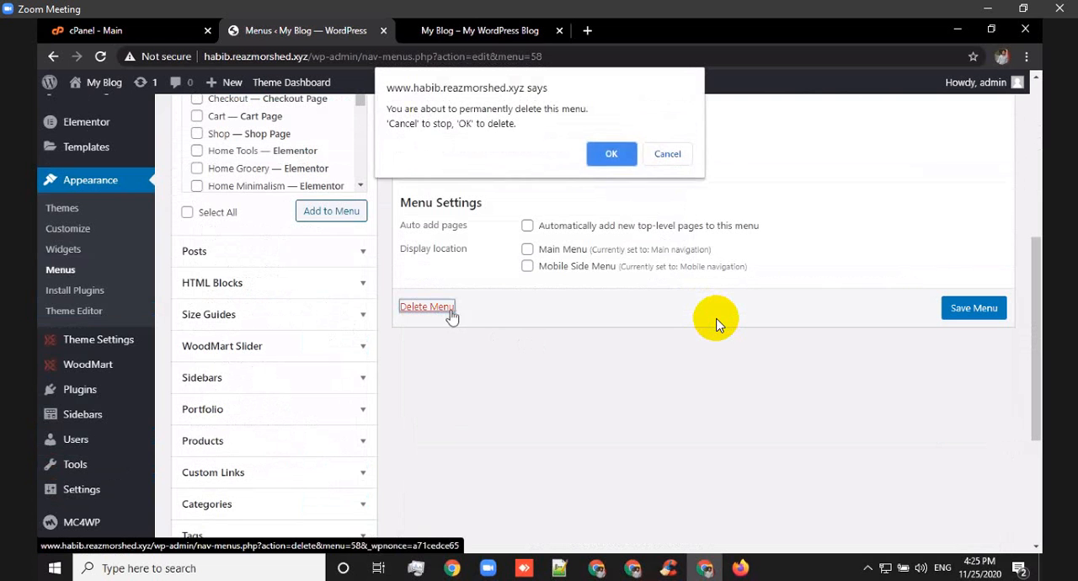
pyautogui.click(614, 157)
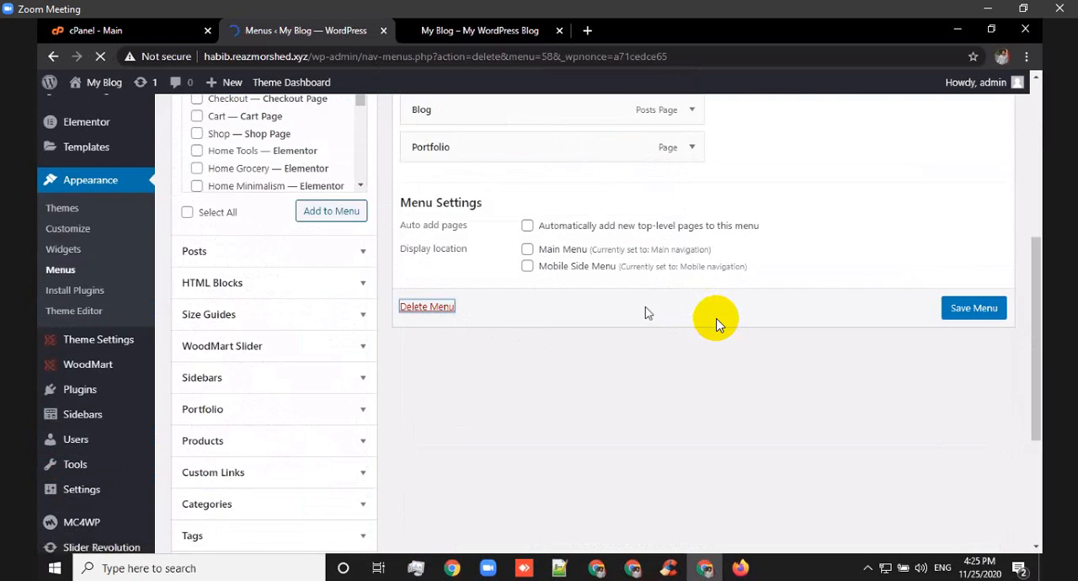
# Load the Main navigation menu and permanently delete it.
pyautogui.scroll(-2, 660, 320)
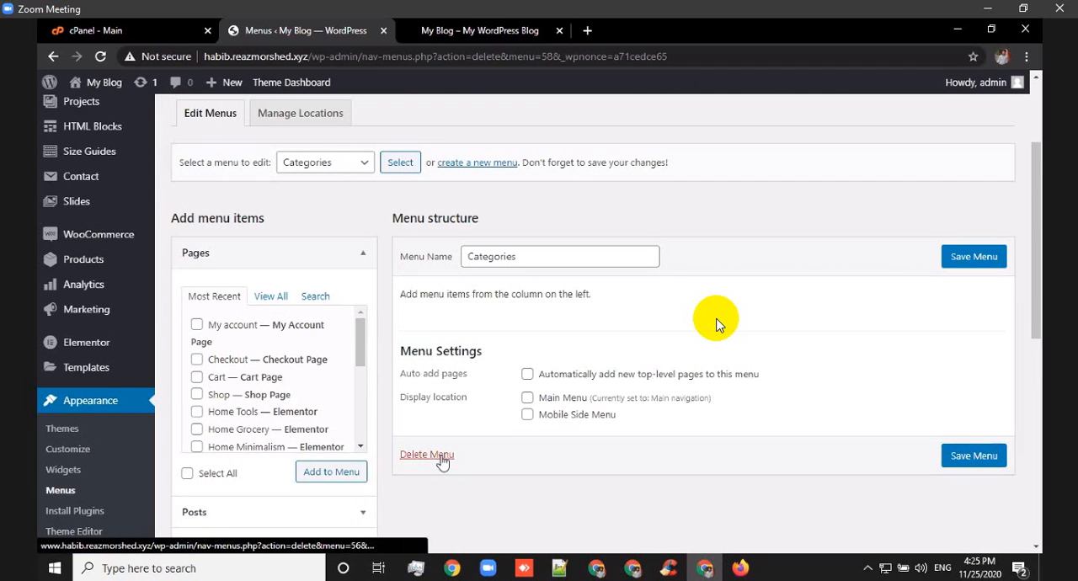
pyautogui.click(364, 165)
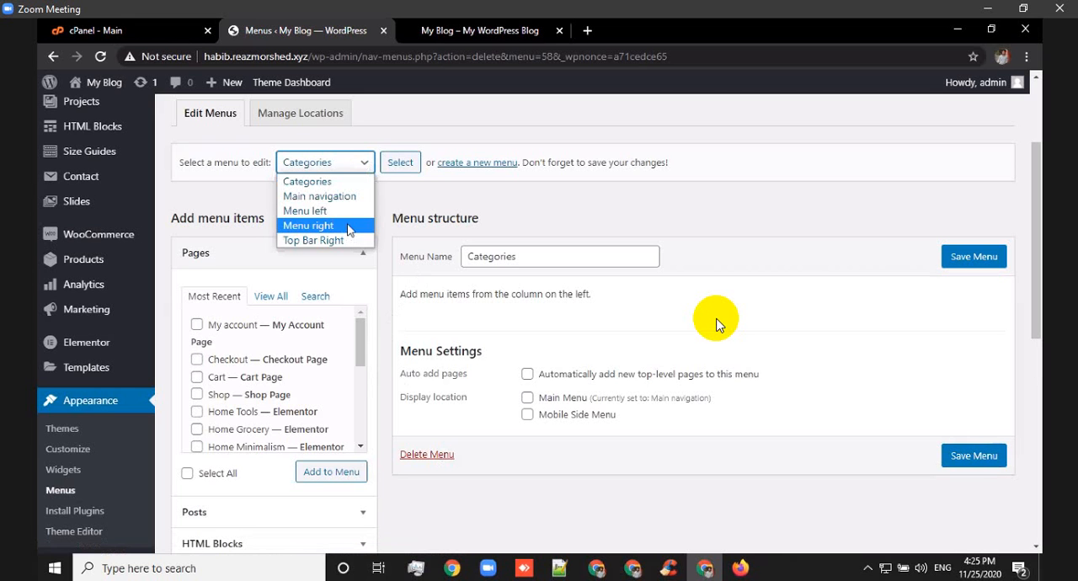
pyautogui.click(341, 196)
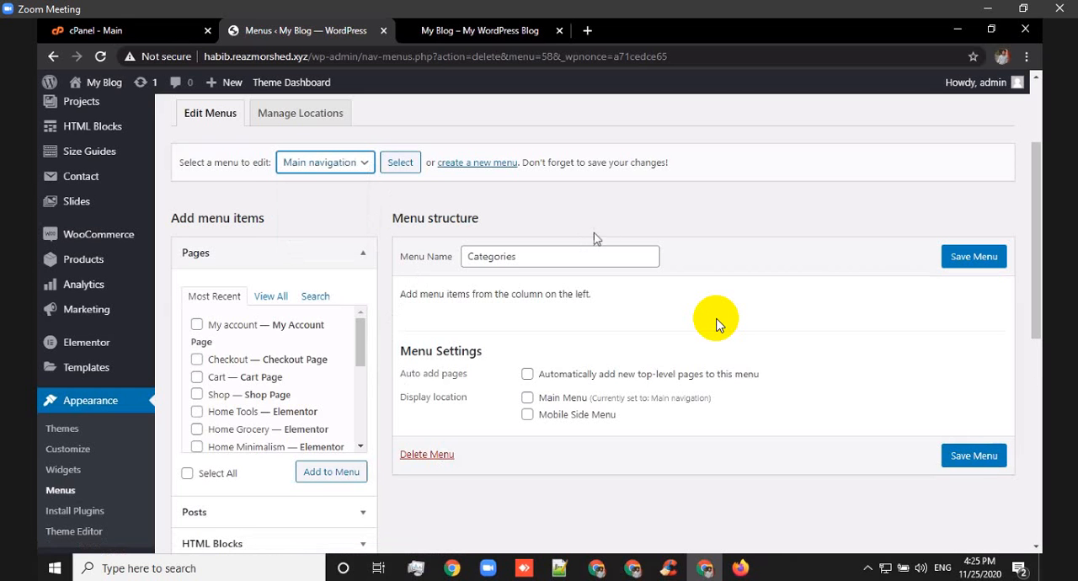
pyautogui.click(400, 167)
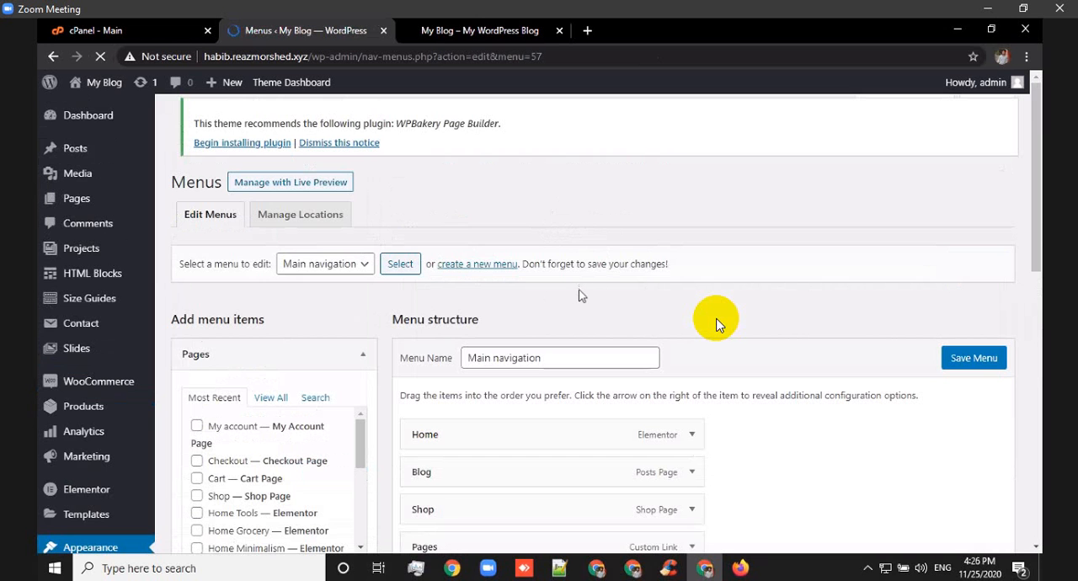
pyautogui.scroll(-2, 529, 372)
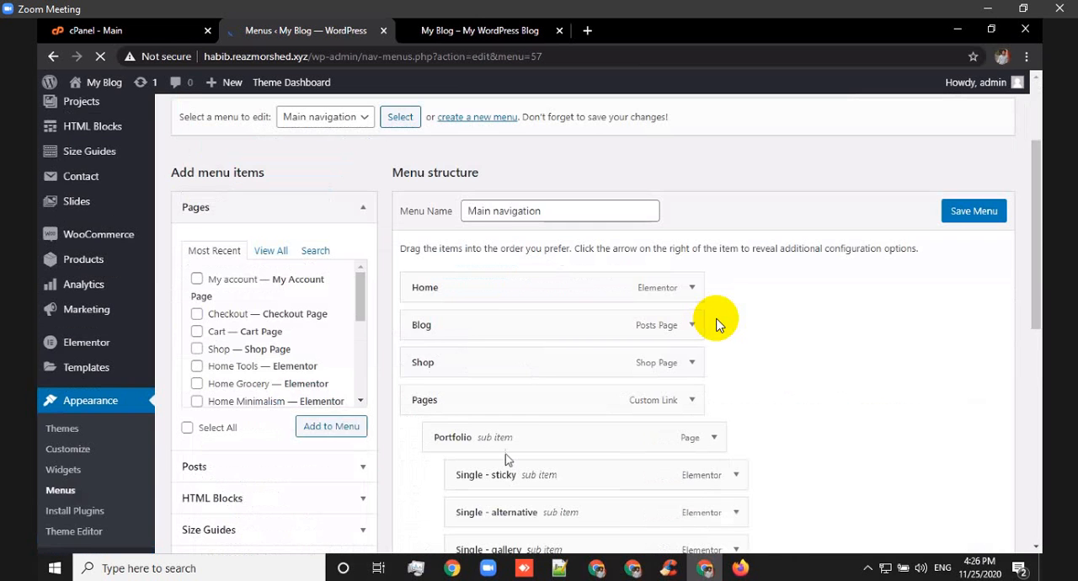
pyautogui.scroll(-10, 531, 416)
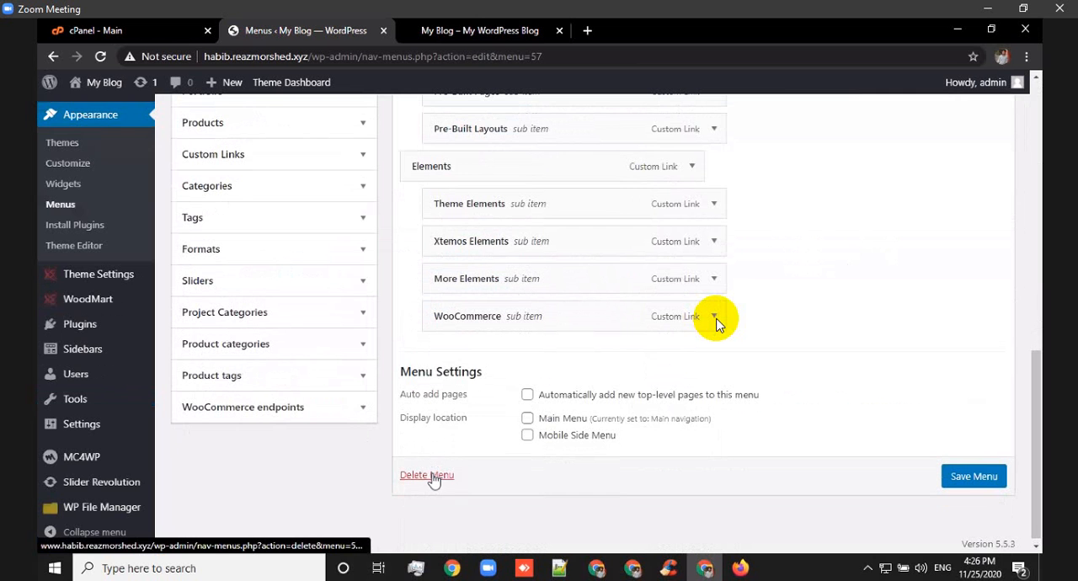
pyautogui.click(436, 477)
pyautogui.click(615, 153)
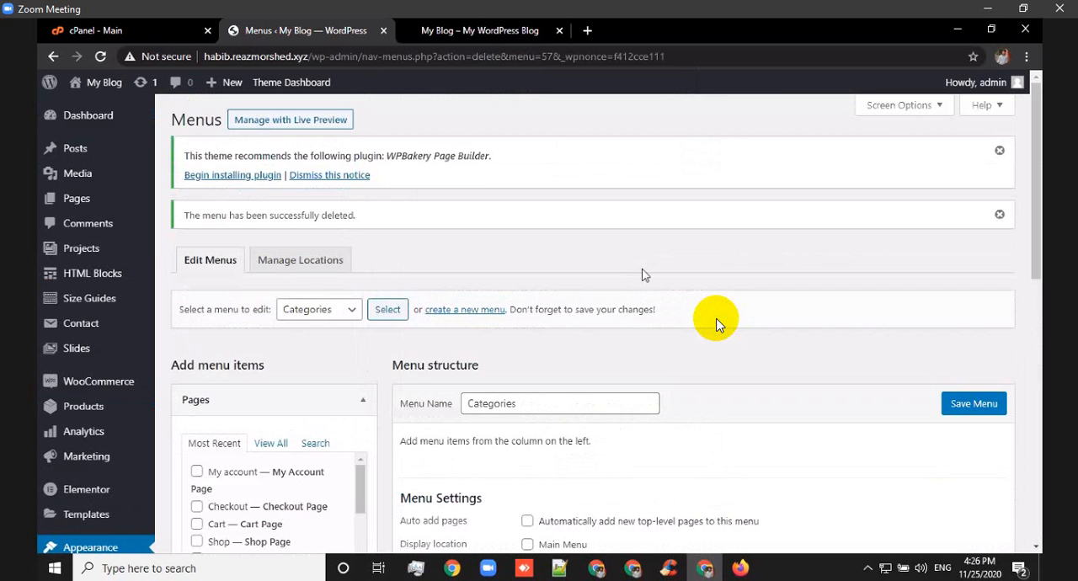
# Load the Menu left navigation menu and permanently delete it.
pyautogui.scroll(-2, 644, 269)
pyautogui.click(352, 165)
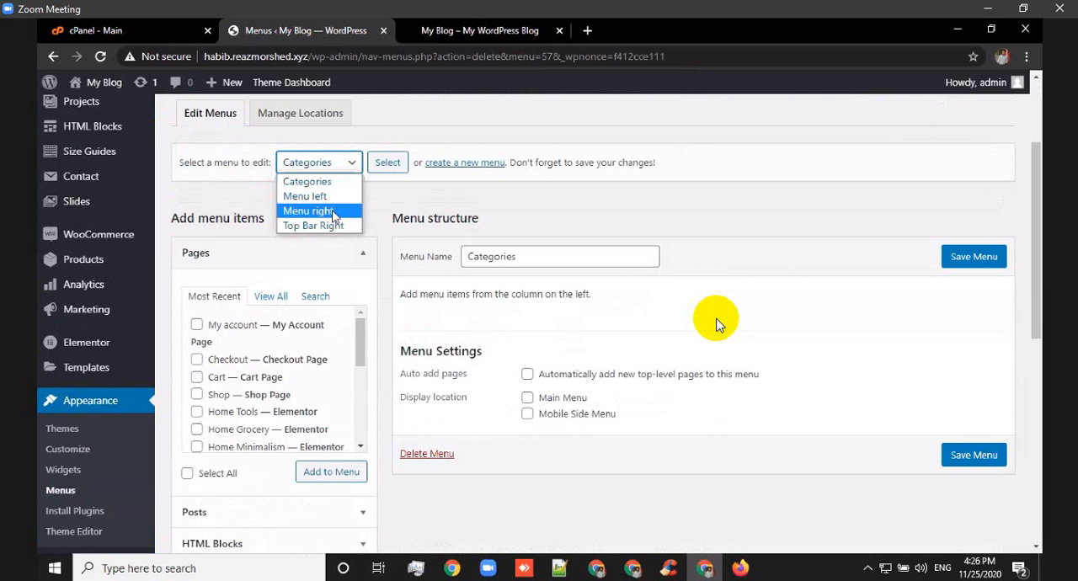
pyautogui.click(305, 195)
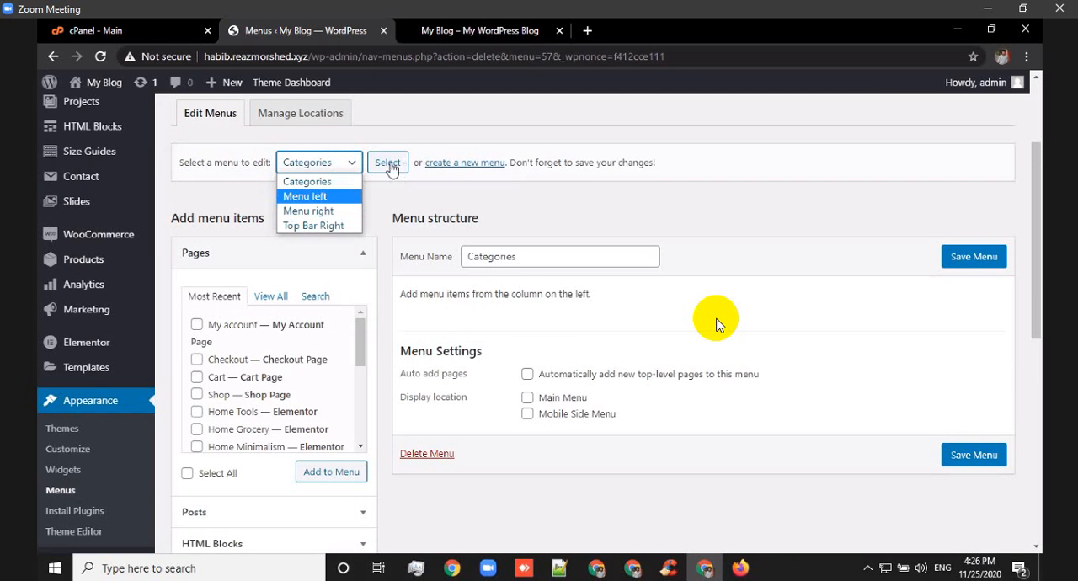
pyautogui.click(388, 162)
pyautogui.scroll(-4, 547, 286)
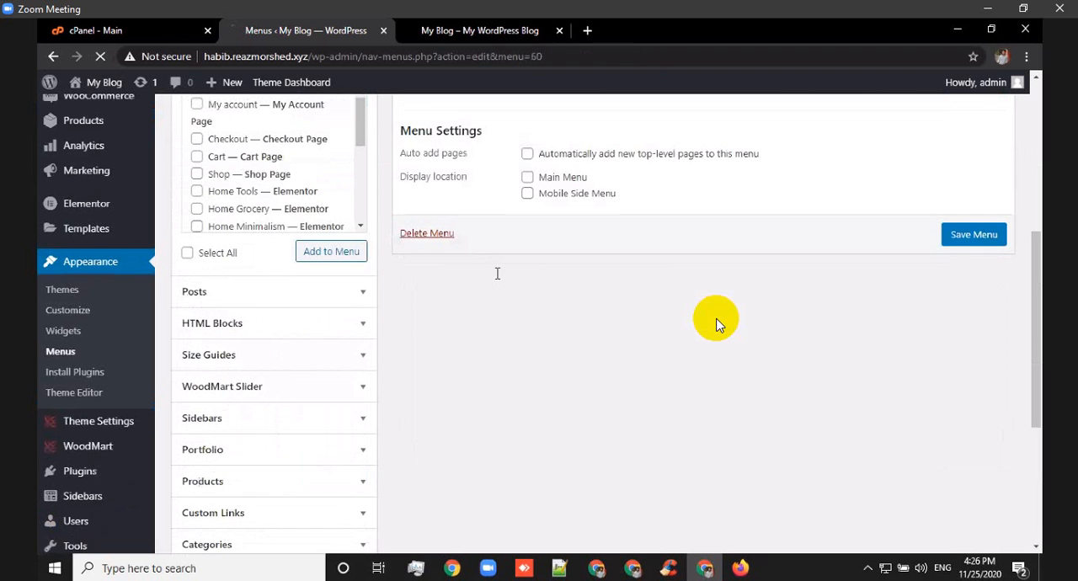
pyautogui.scroll(-4, 476, 253)
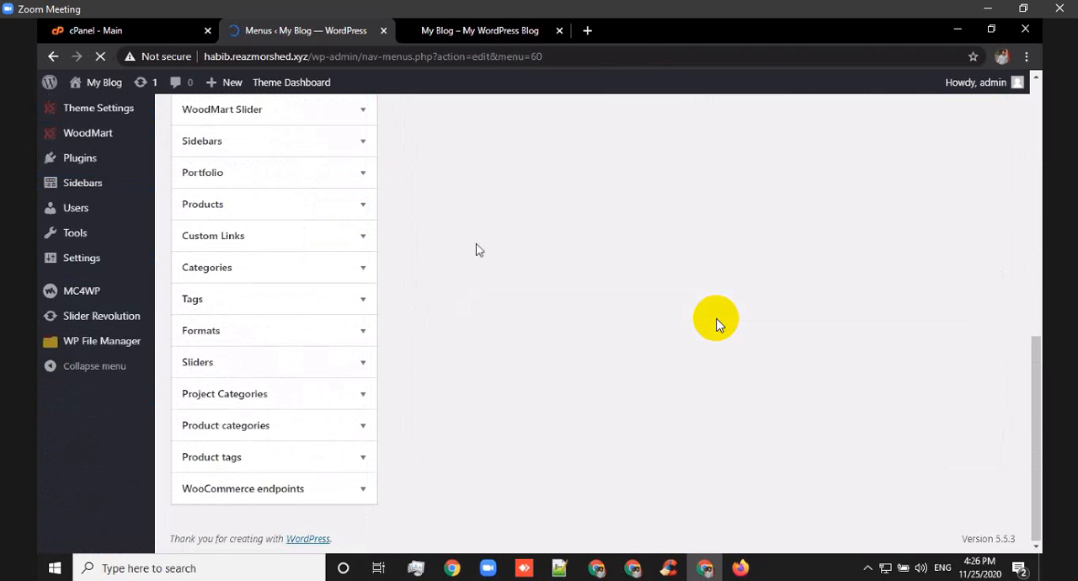
pyautogui.scroll(-5, 476, 249)
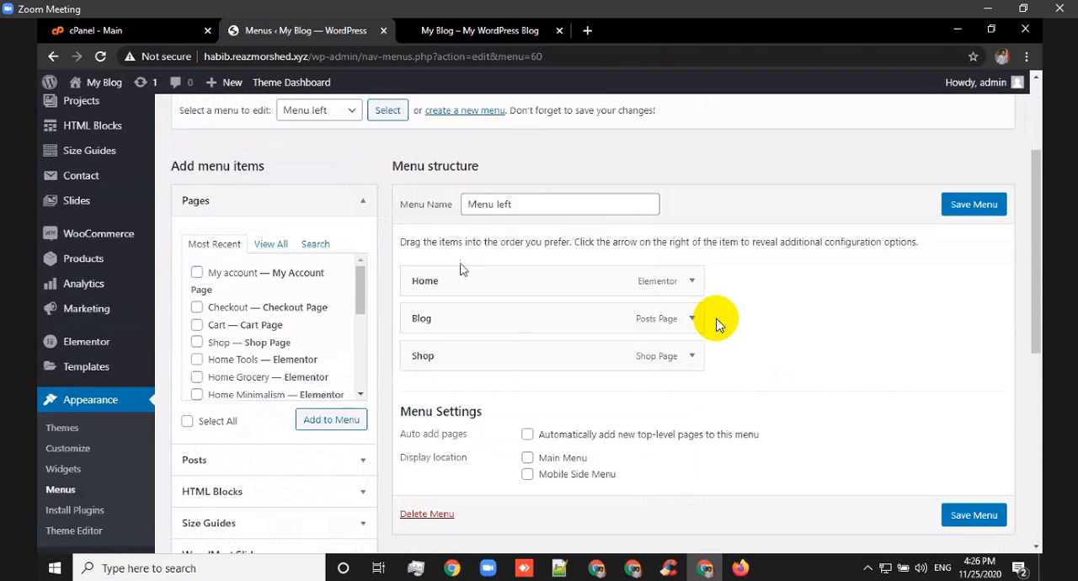
pyautogui.click(477, 241)
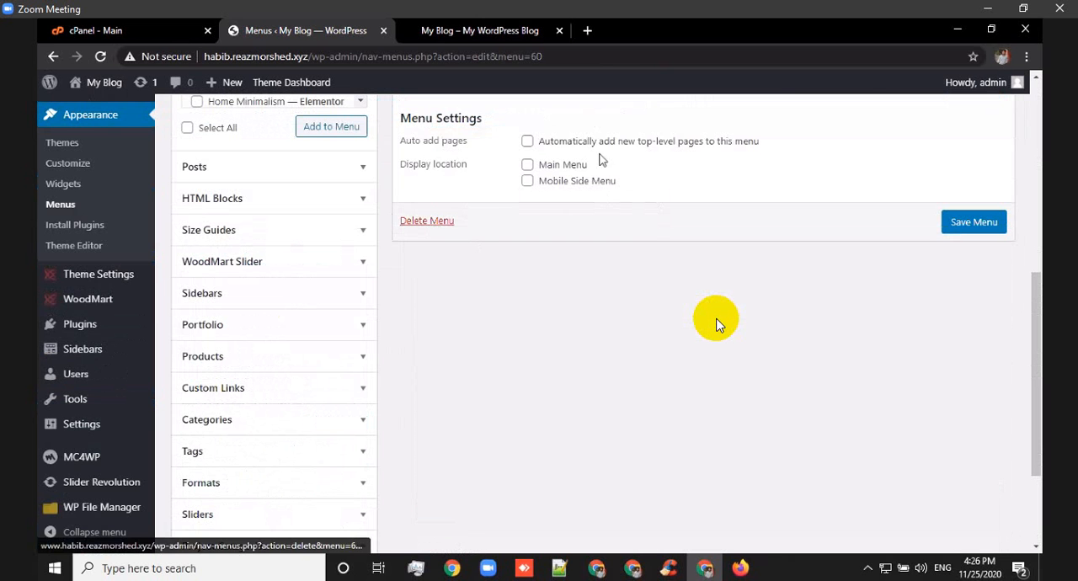
pyautogui.click(610, 160)
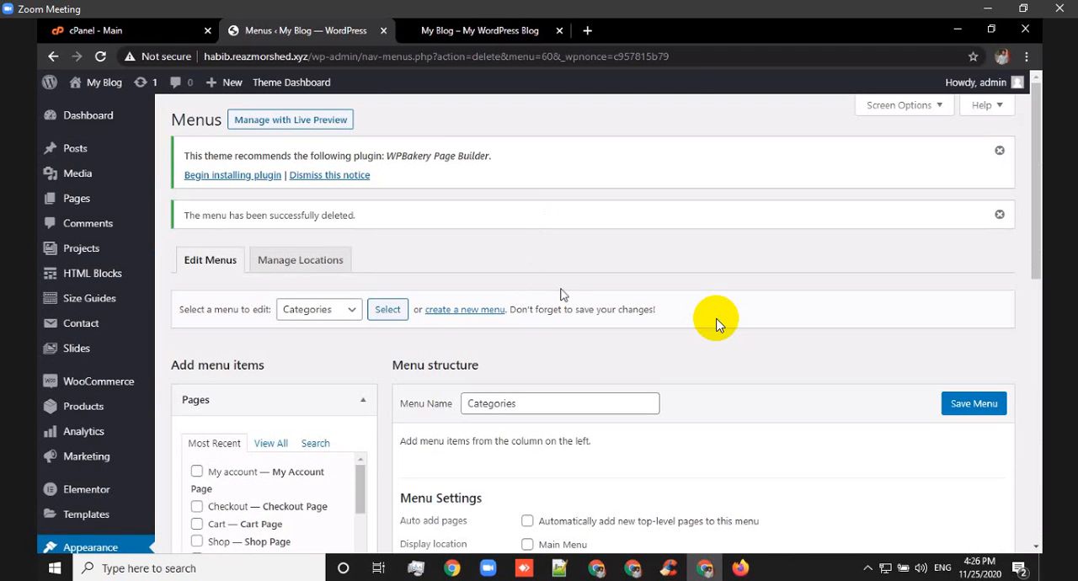
# Load the Menu right navigation menu and permanently delete it.
pyautogui.scroll(-1, 313, 231)
pyautogui.click(358, 239)
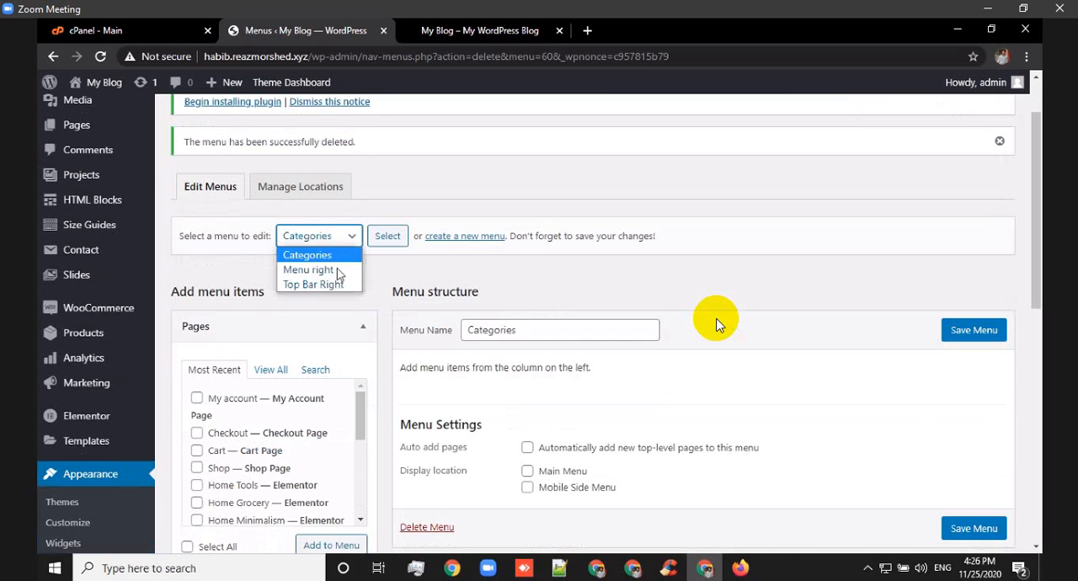
pyautogui.click(337, 271)
pyautogui.click(387, 239)
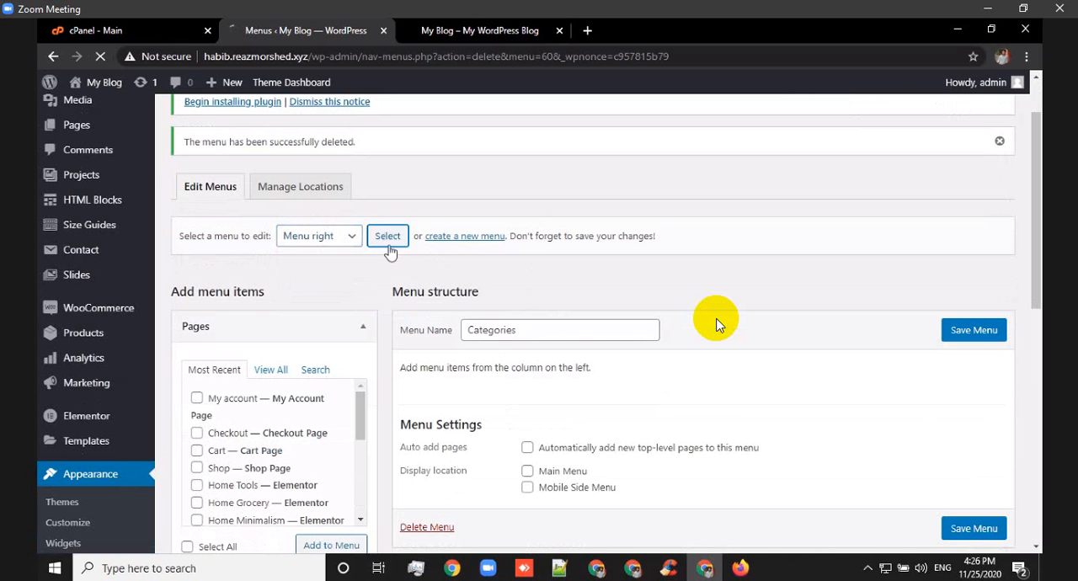
pyautogui.scroll(-1, 718, 324)
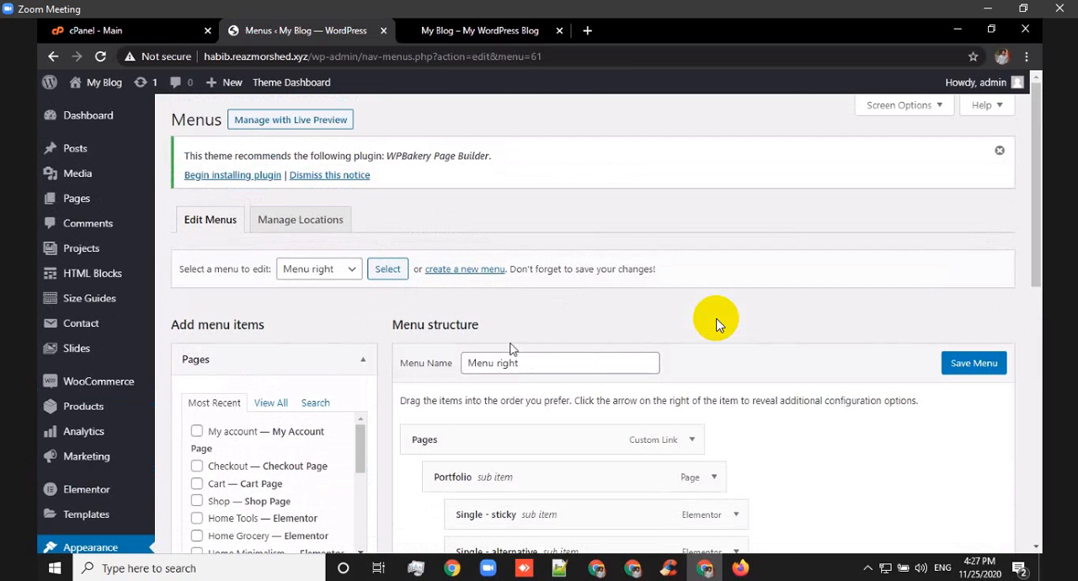
pyautogui.scroll(-6, 717, 325)
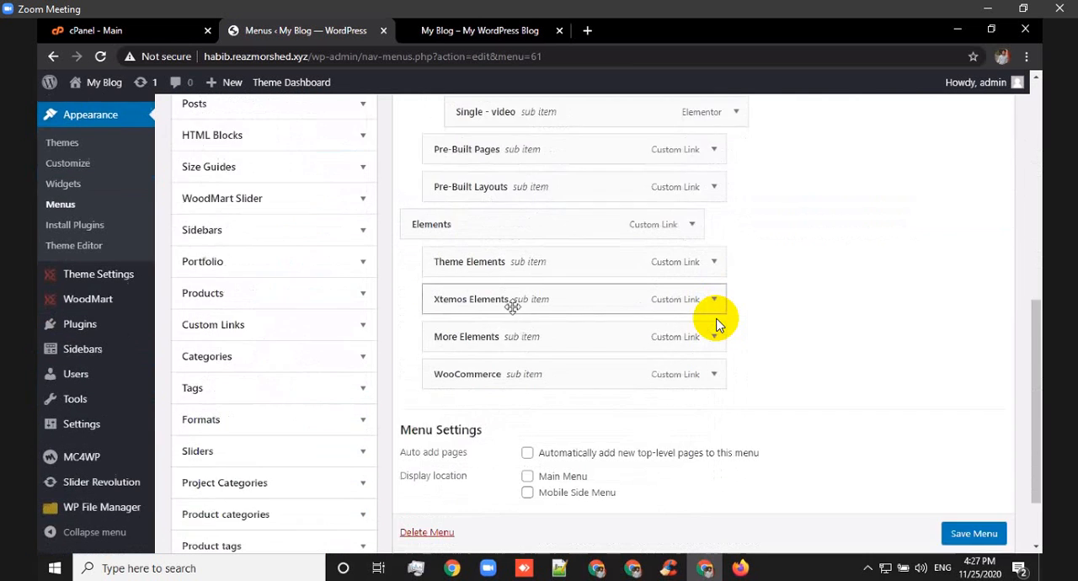
pyautogui.scroll(-1, 512, 306)
pyautogui.click(438, 446)
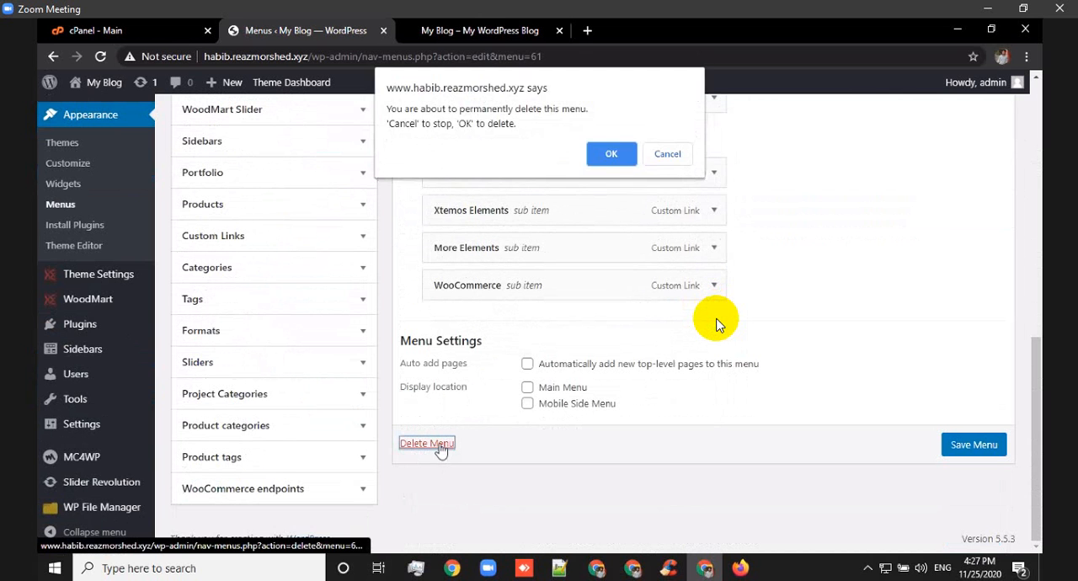
pyautogui.click(603, 160)
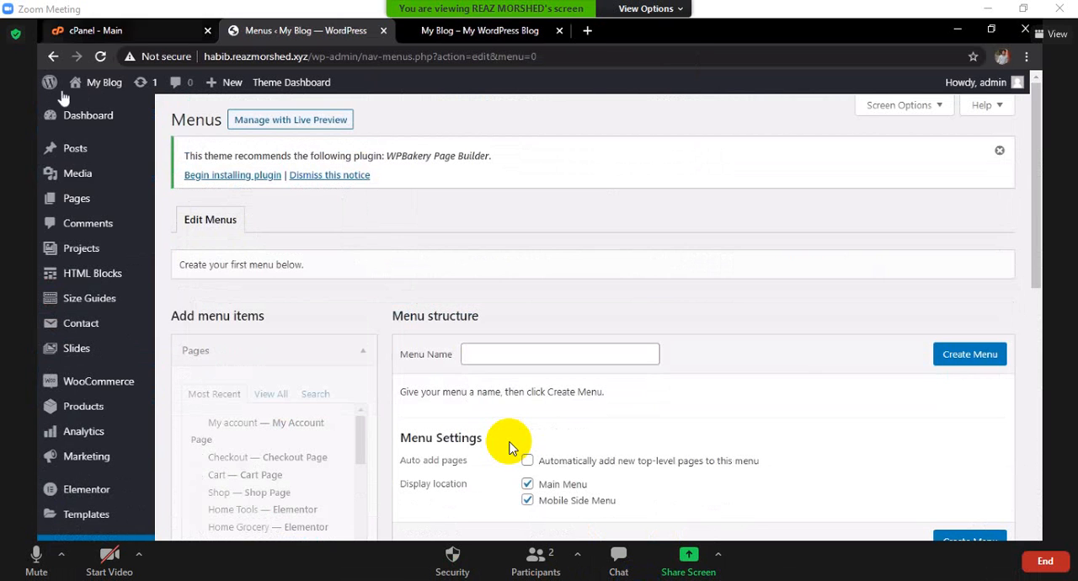
# Visit the site's front end and reload the already open storefront home page to check its menus.
pyautogui.moveTo(103, 82)
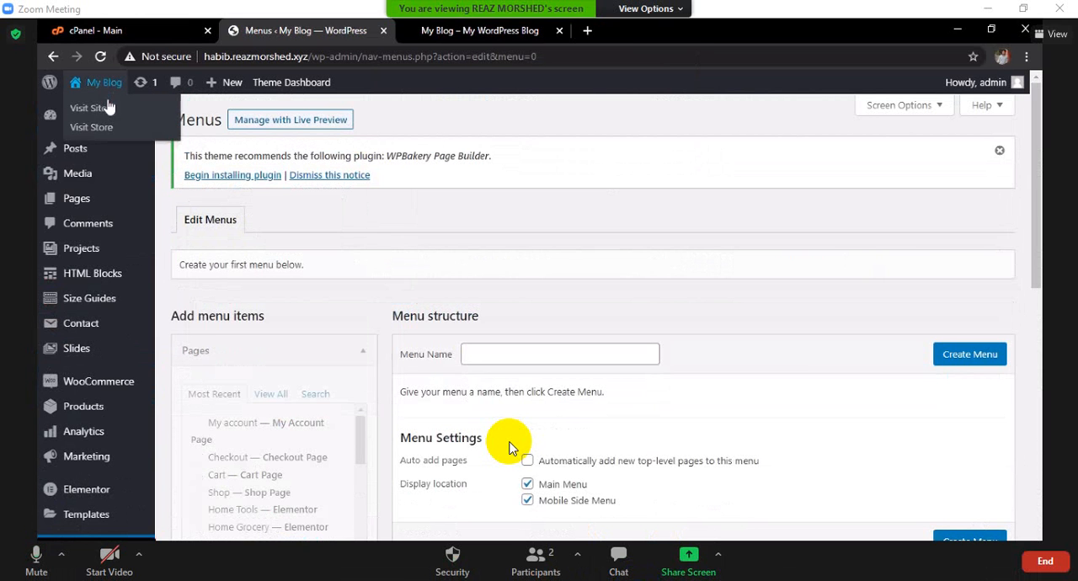
pyautogui.click(117, 113)
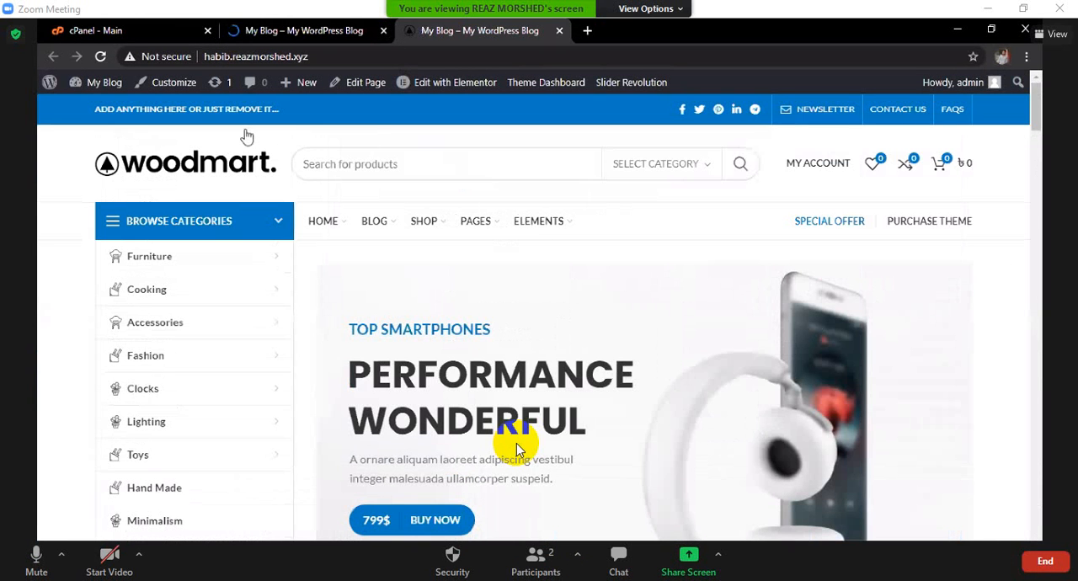
pyautogui.click(100, 56)
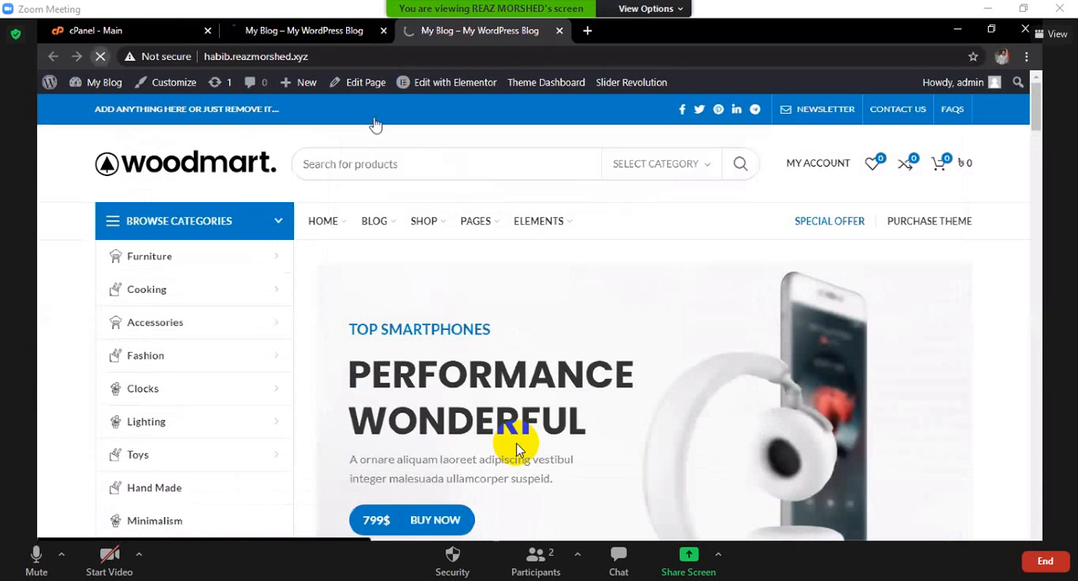
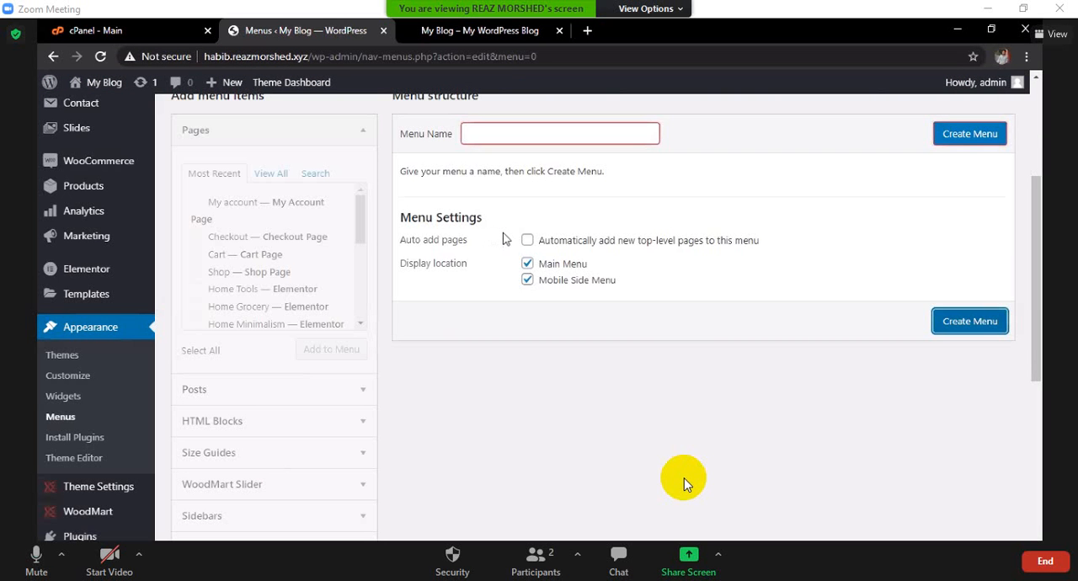
# Create a new navigation menu named MY MENU, keeping the Main Menu and Mobile Side Menu display locations.
pyautogui.click(493, 133)
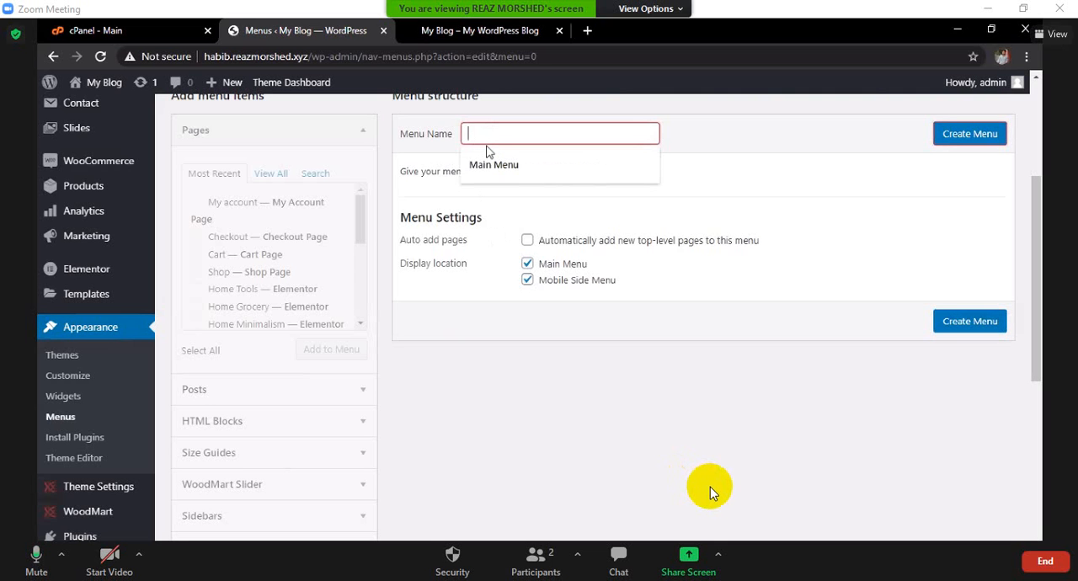
pyautogui.write('m')
pyautogui.press('BackSpace')
pyautogui.write('MY ')
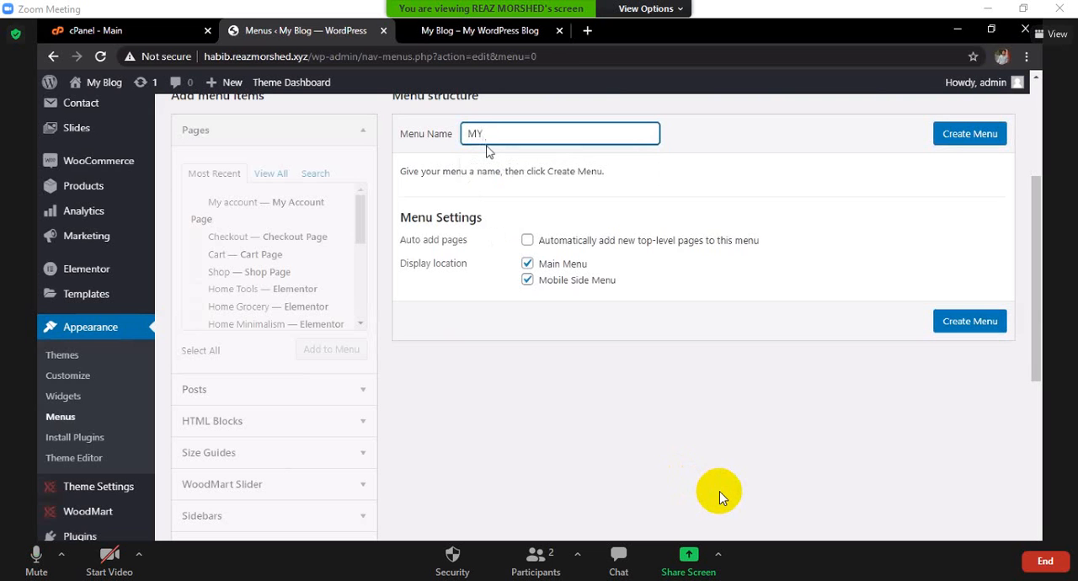
pyautogui.write('MENY')
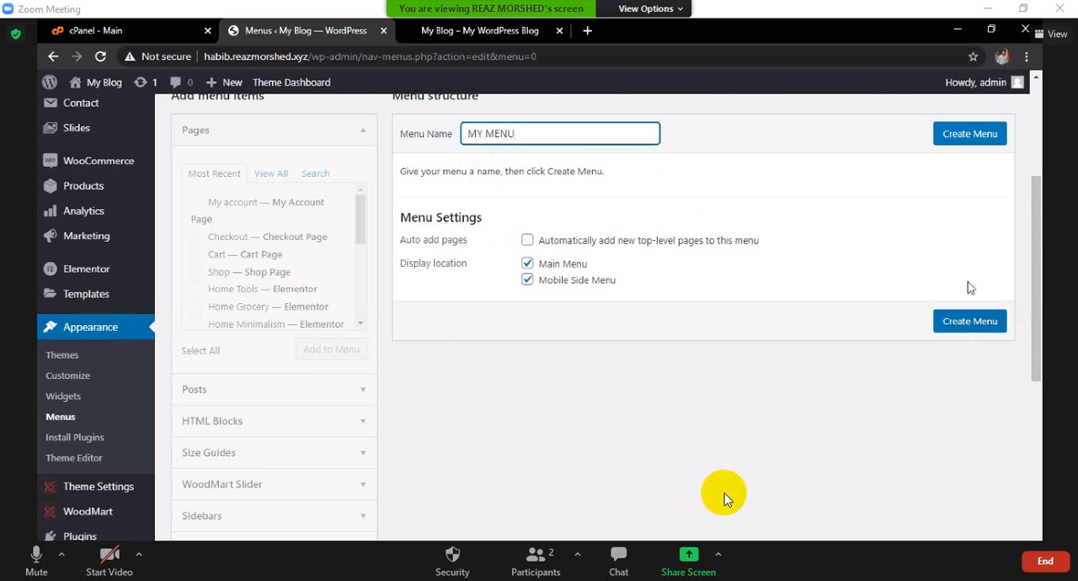
pyautogui.click(958, 141)
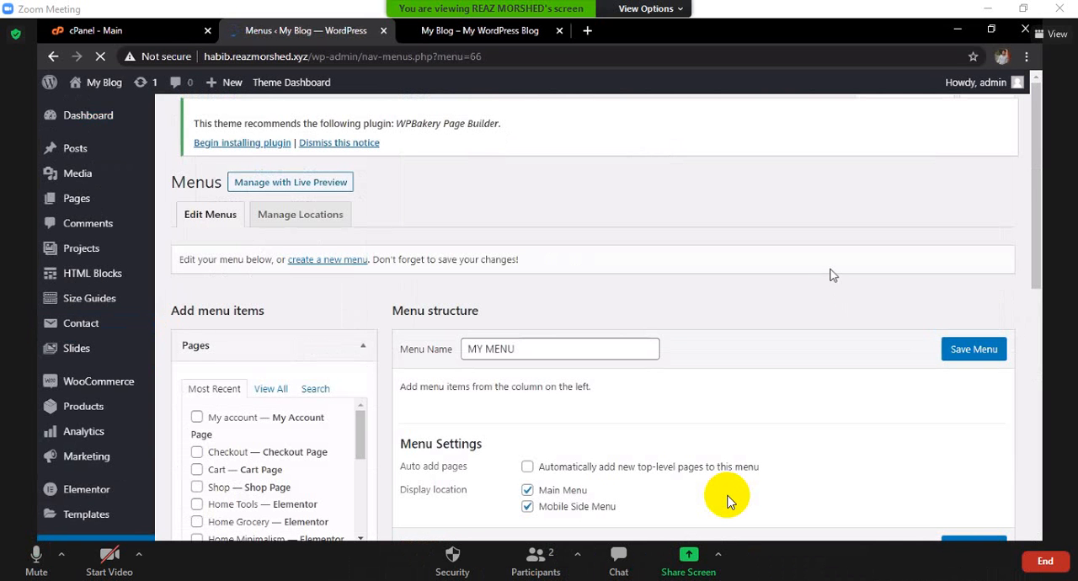
pyautogui.scroll(-5, 506, 315)
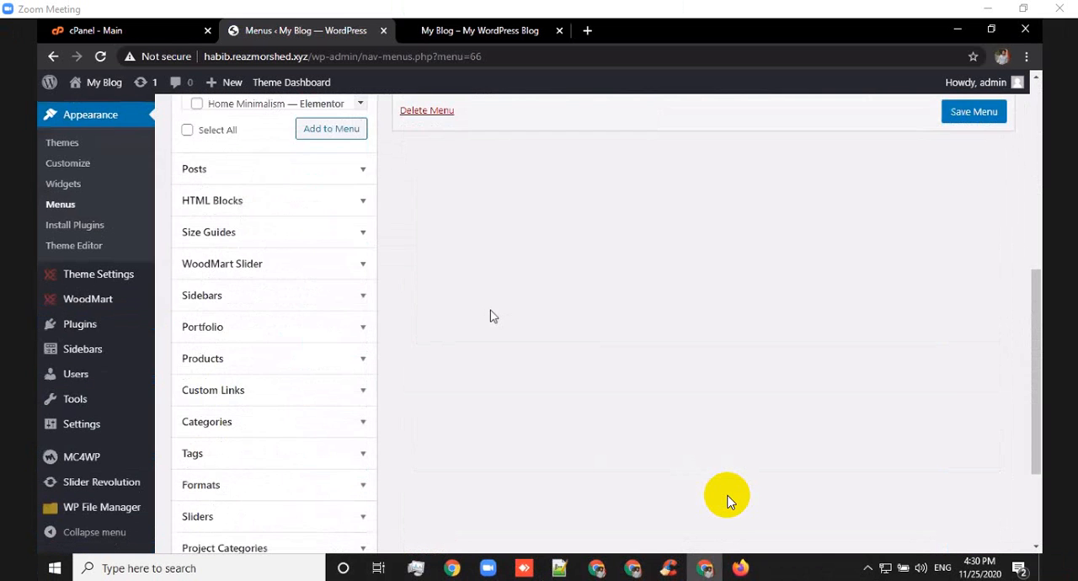
pyautogui.scroll(-3, 493, 316)
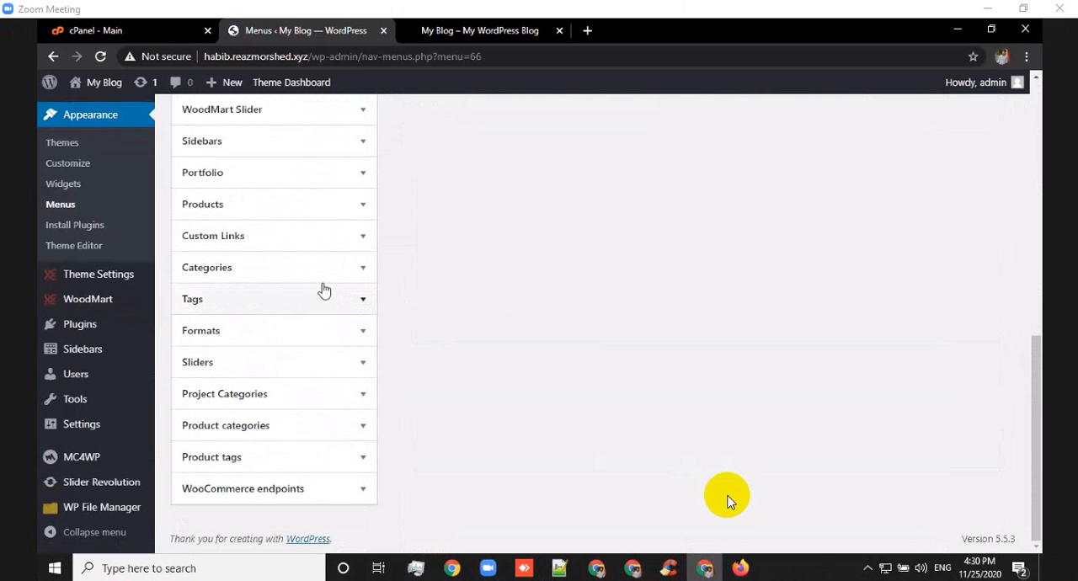
pyautogui.scroll(3, 323, 289)
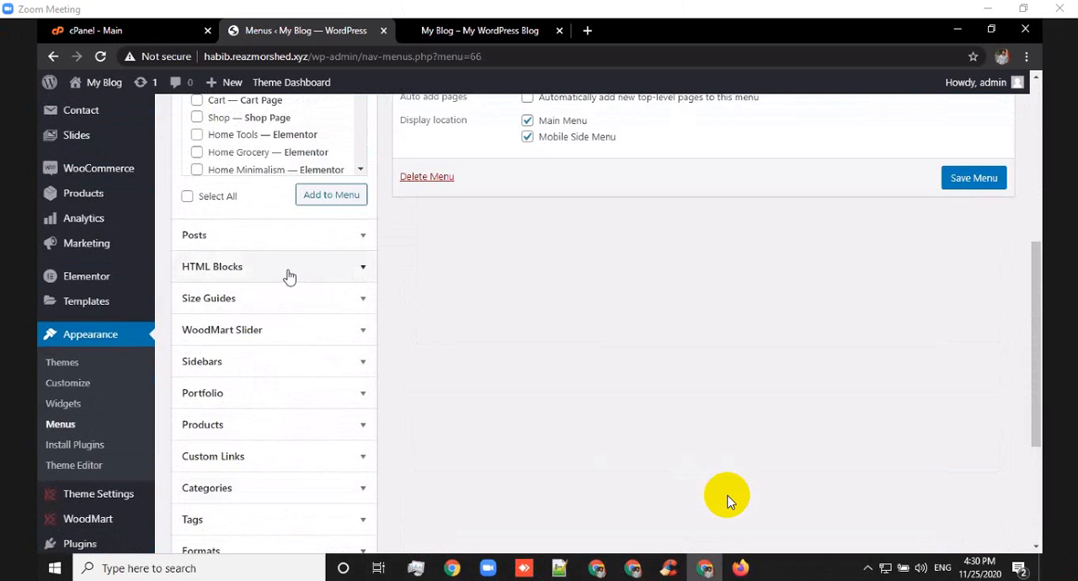
# Request remote control of the shared screen in the Zoom meeting and start controlling it.
pyautogui.click(660, 10)
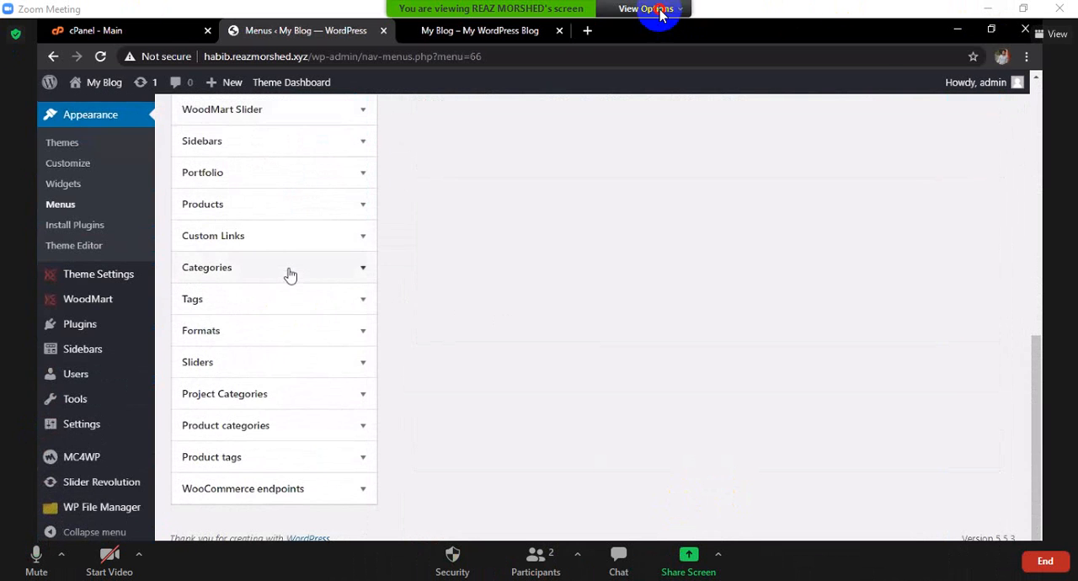
pyautogui.click(636, 51)
pyautogui.click(594, 355)
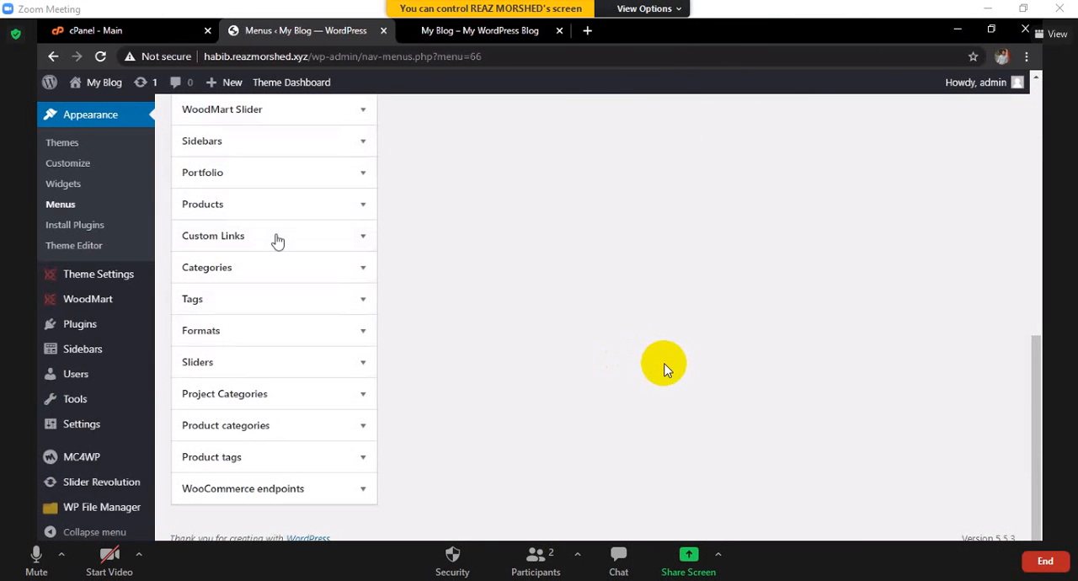
pyautogui.click(684, 421)
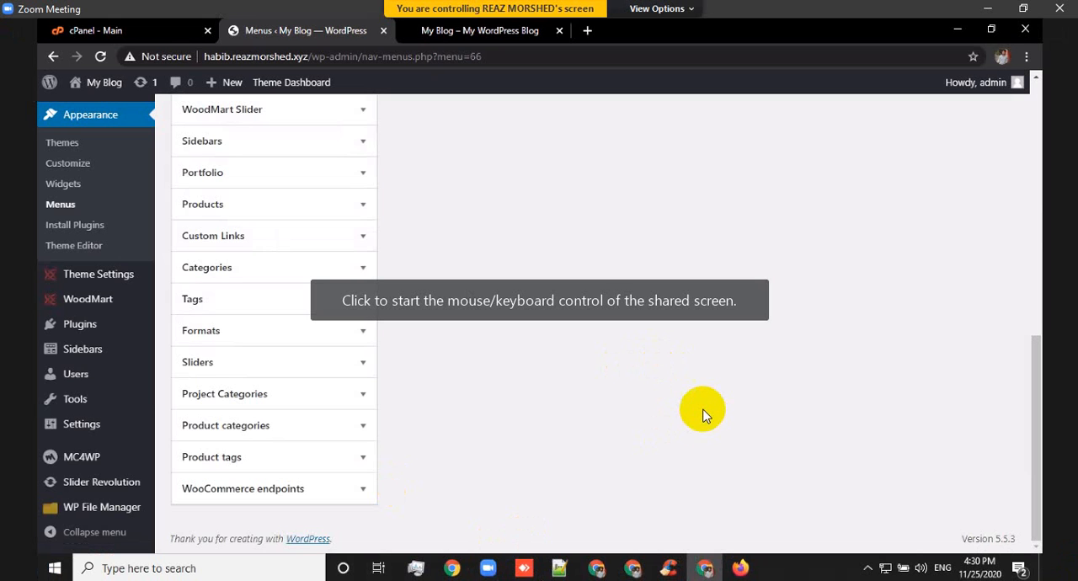
# Add a custom link with the text Home and the URL # to MY MENU.
pyautogui.scroll(10, 706, 408)
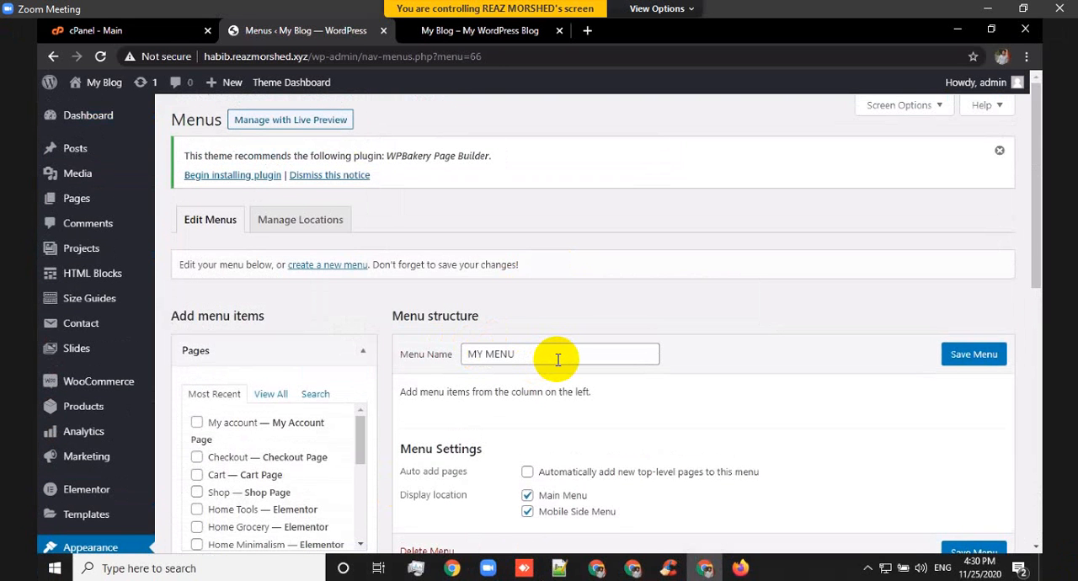
pyautogui.scroll(-1, 556, 359)
pyautogui.scroll(-3, 558, 360)
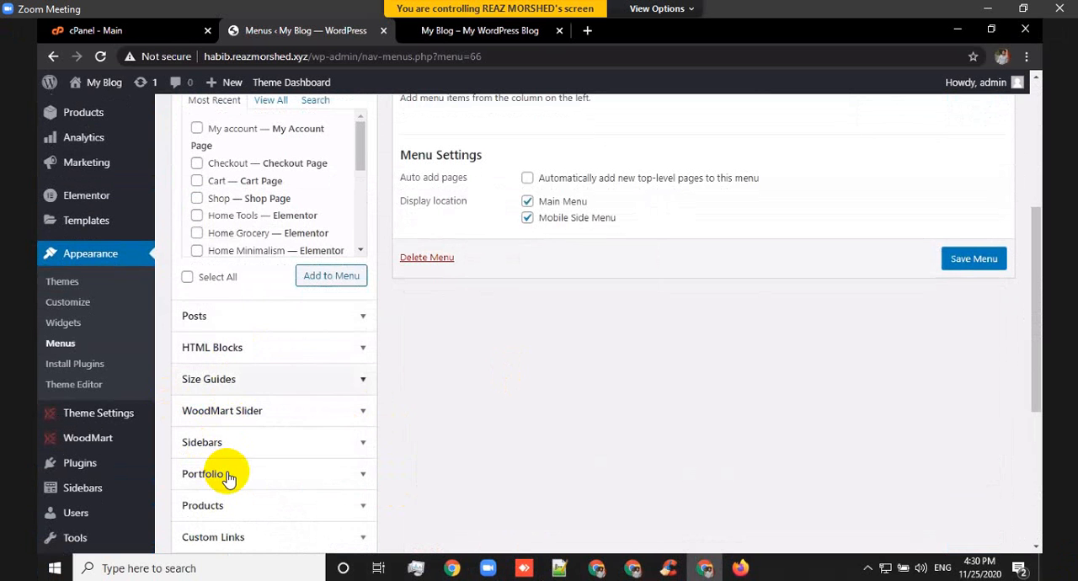
pyautogui.scroll(-2, 228, 478)
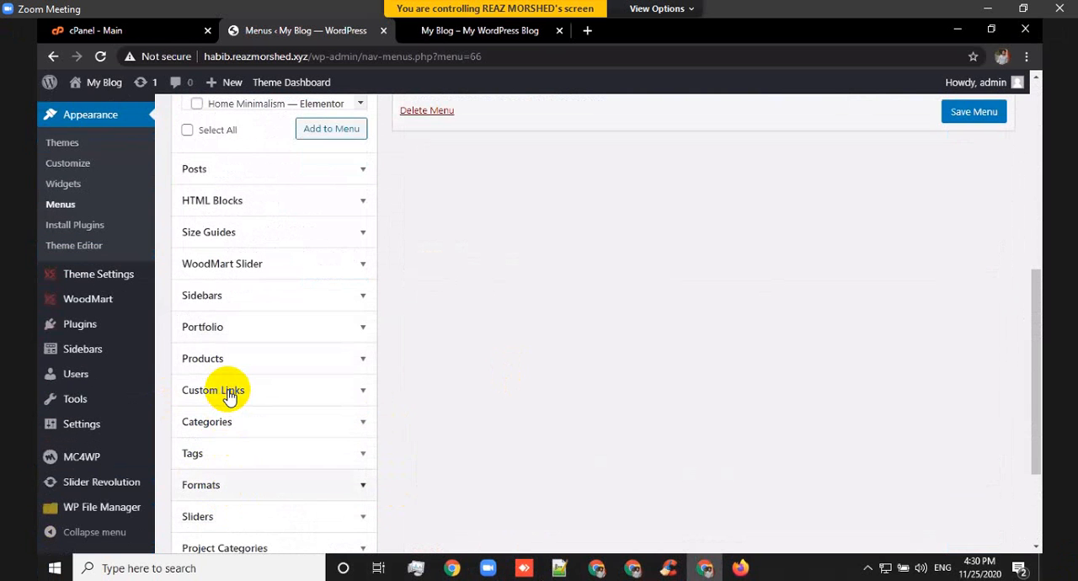
pyautogui.click(223, 392)
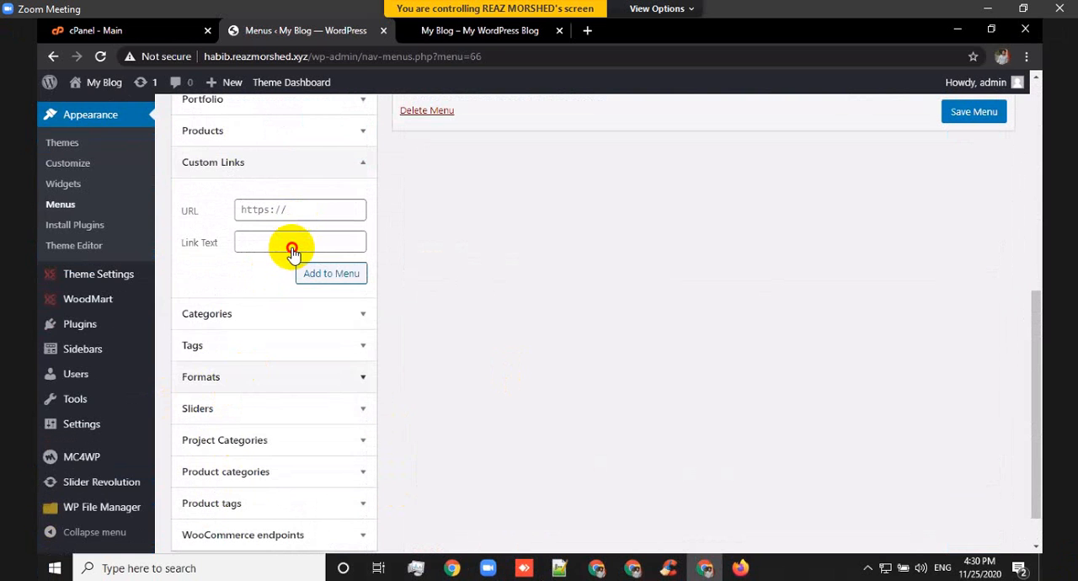
pyautogui.click(295, 243)
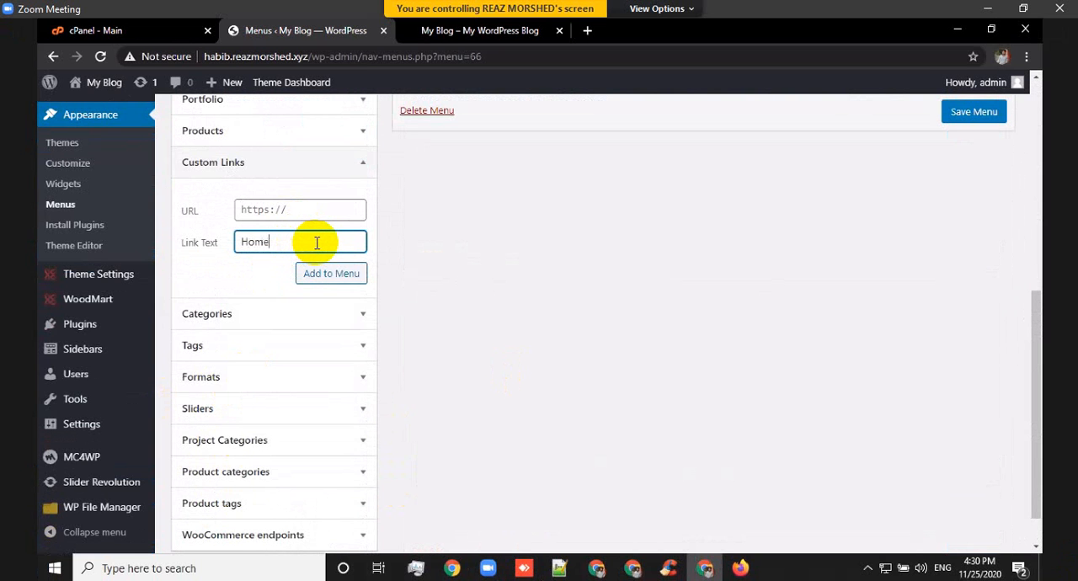
pyautogui.click(322, 207)
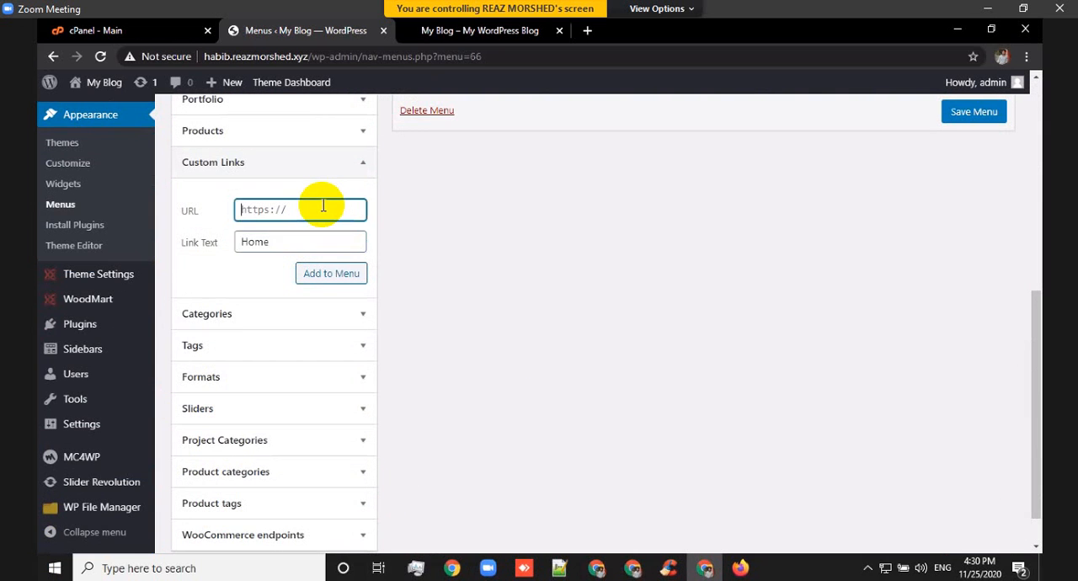
pyautogui.write('#')
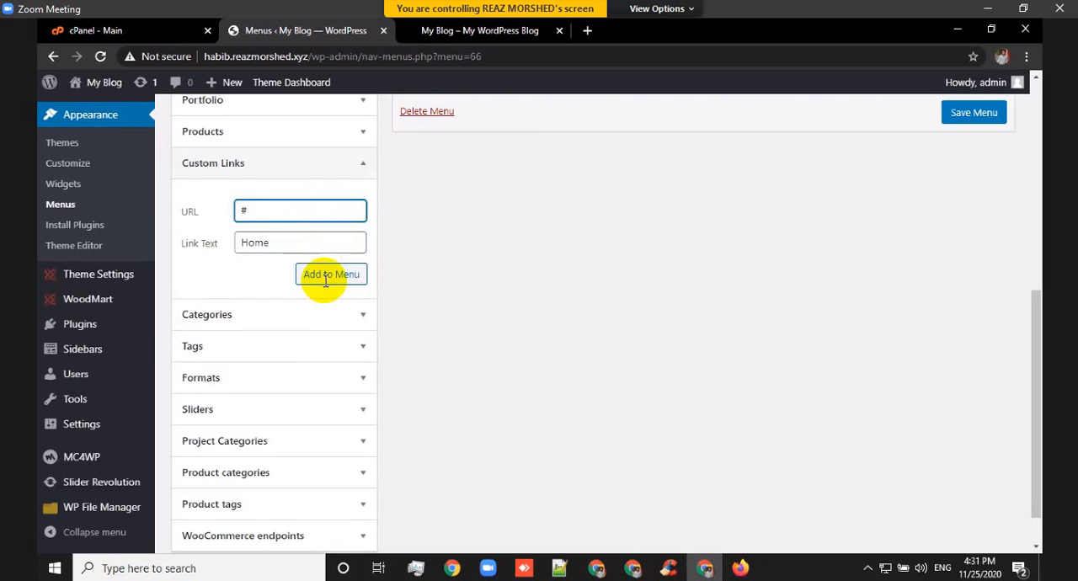
pyautogui.scroll(1, 310, 283)
pyautogui.click(321, 353)
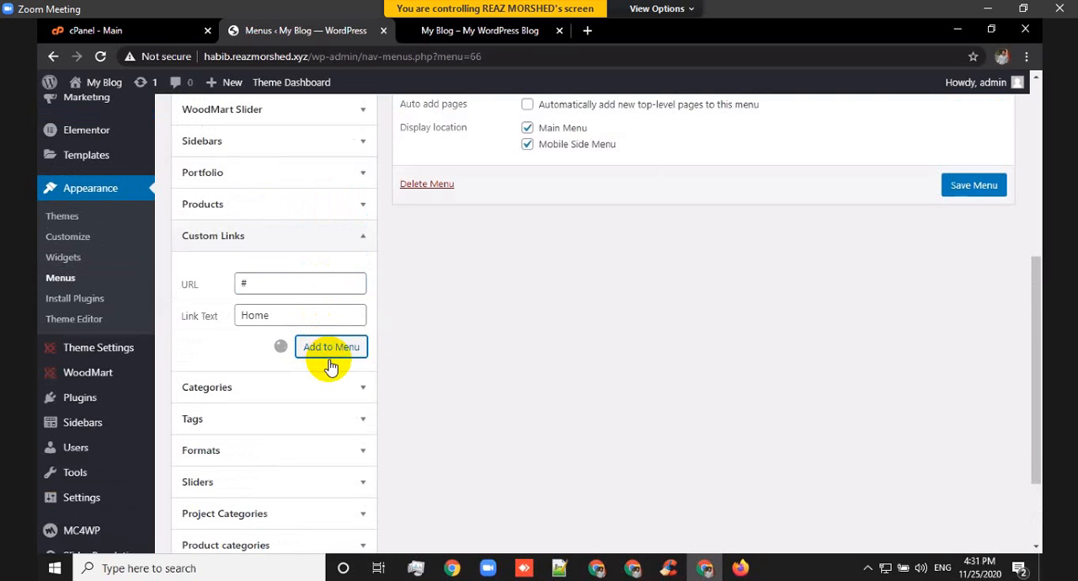
# Check the main navigation area on the already open storefront home page and return to the menu editor.
pyautogui.scroll(5, 500, 349)
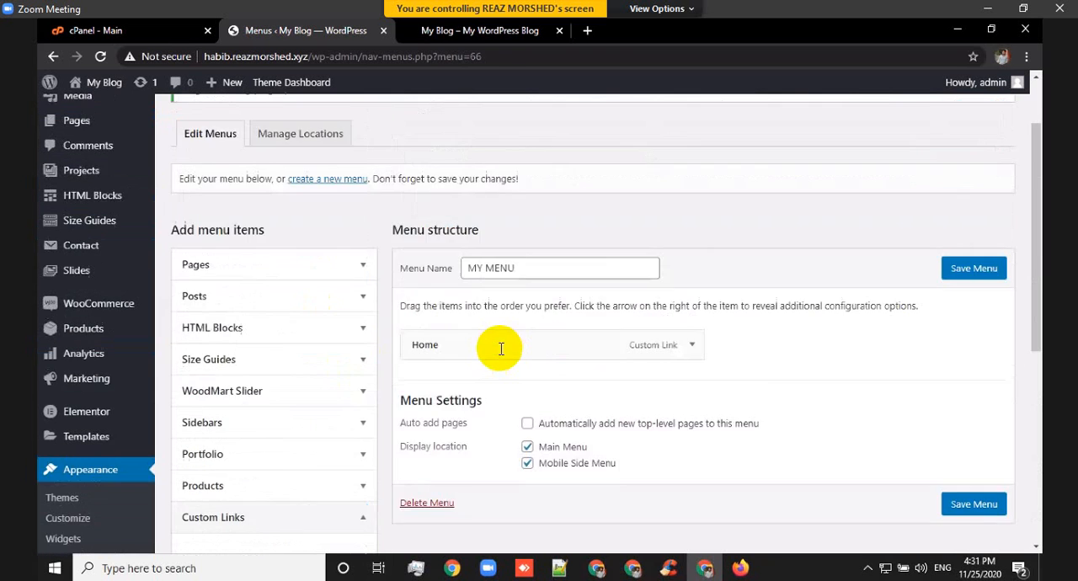
pyautogui.click(437, 32)
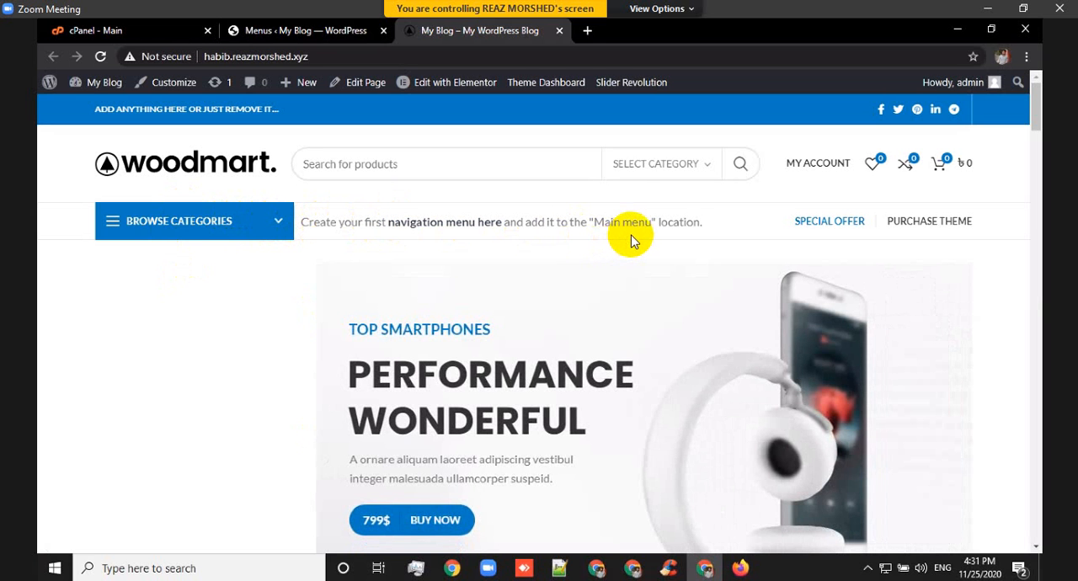
pyautogui.click(286, 33)
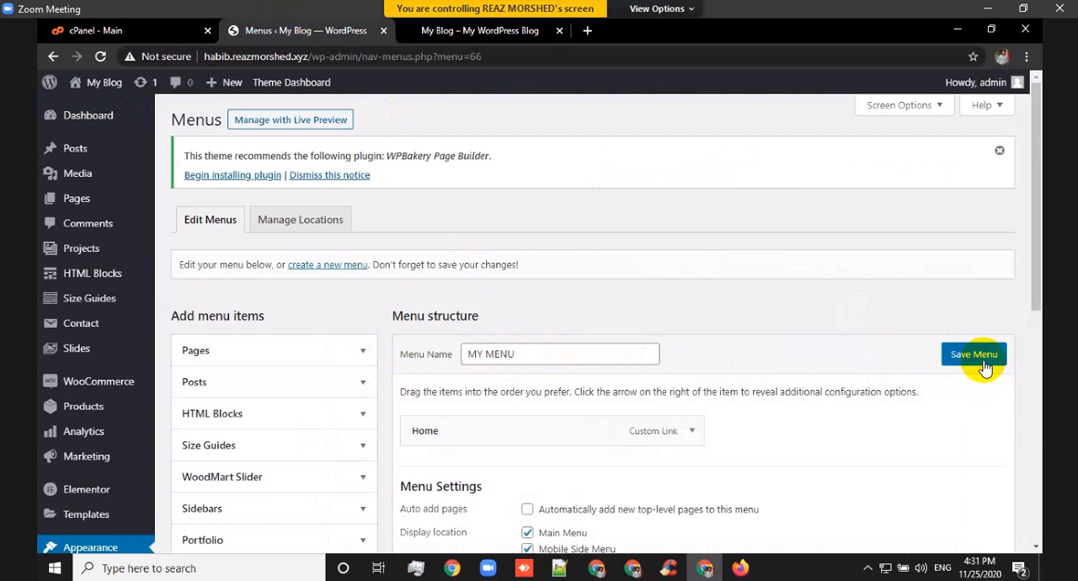
# Add a custom link with the text About Us and the URL # to MY MENU.
pyautogui.scroll(-1, 244, 445)
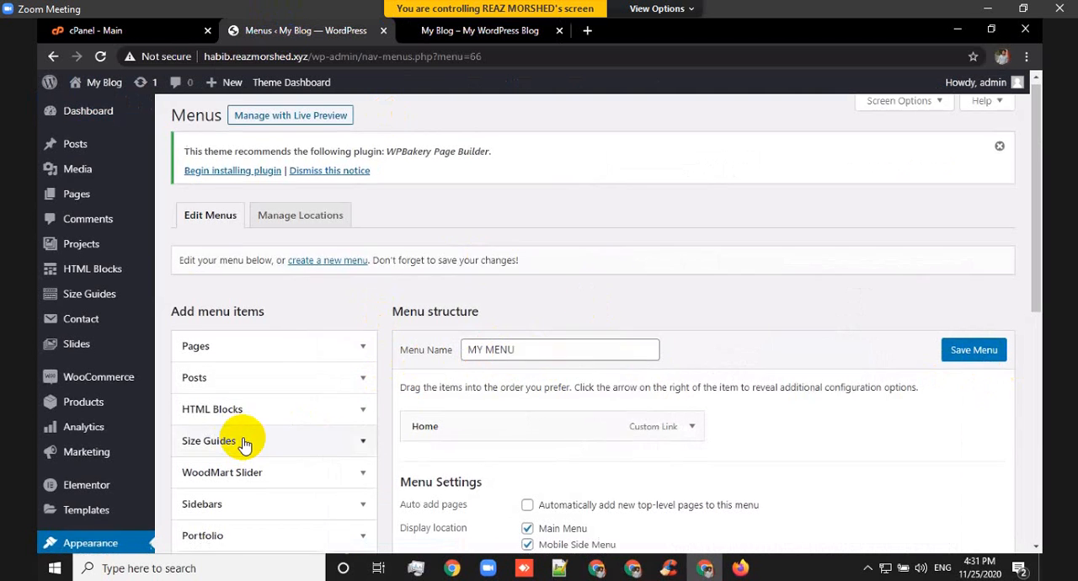
pyautogui.scroll(-4, 244, 445)
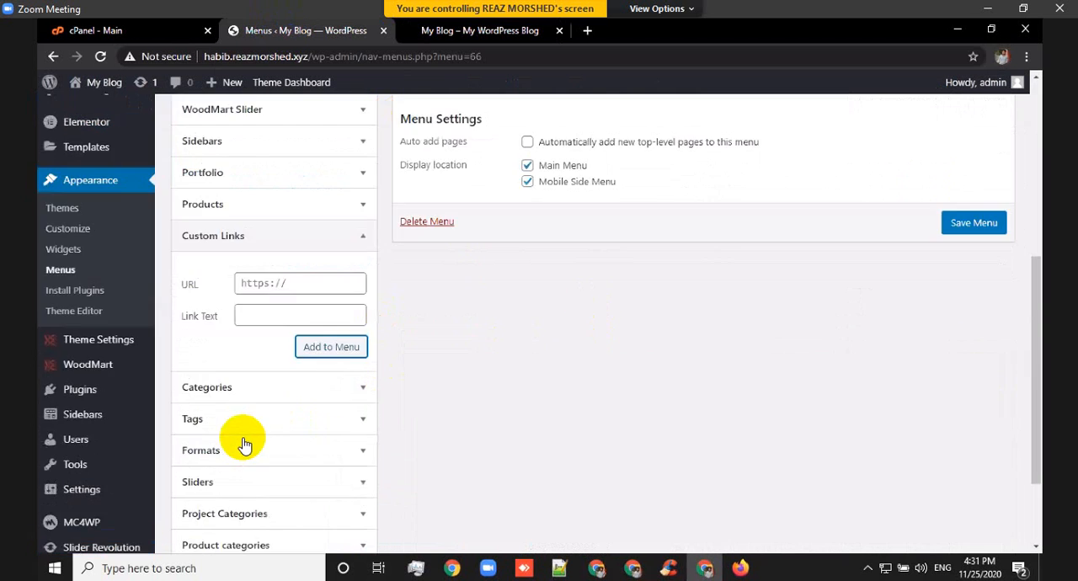
pyautogui.click(256, 313)
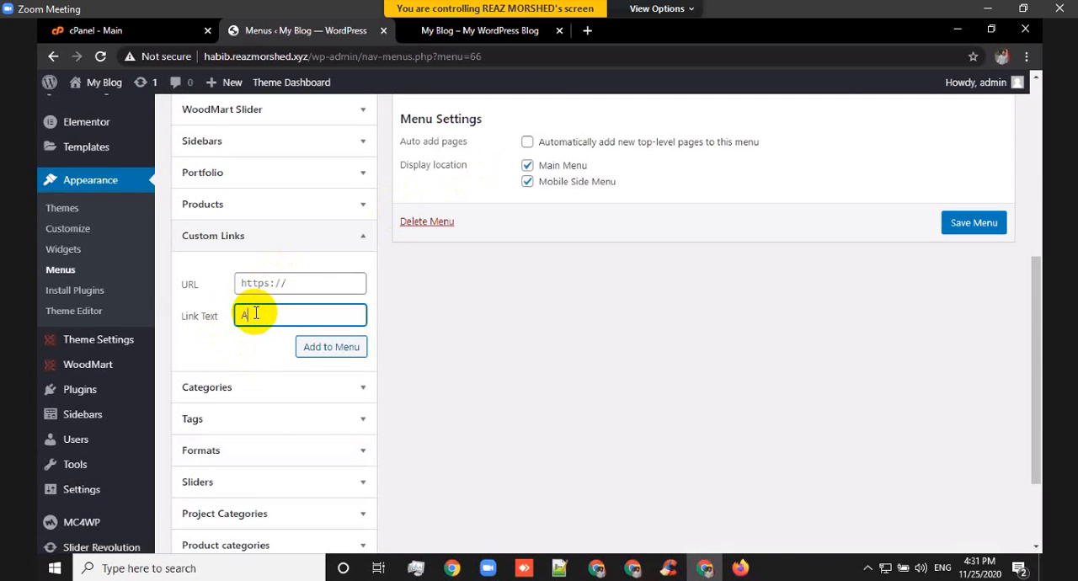
pyautogui.write('About Us')
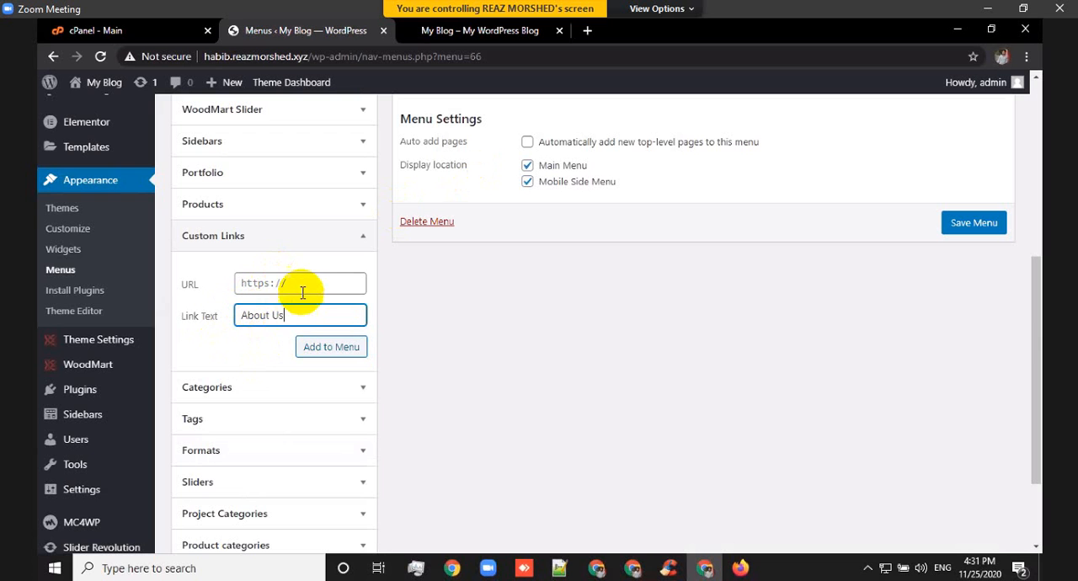
pyautogui.click(304, 289)
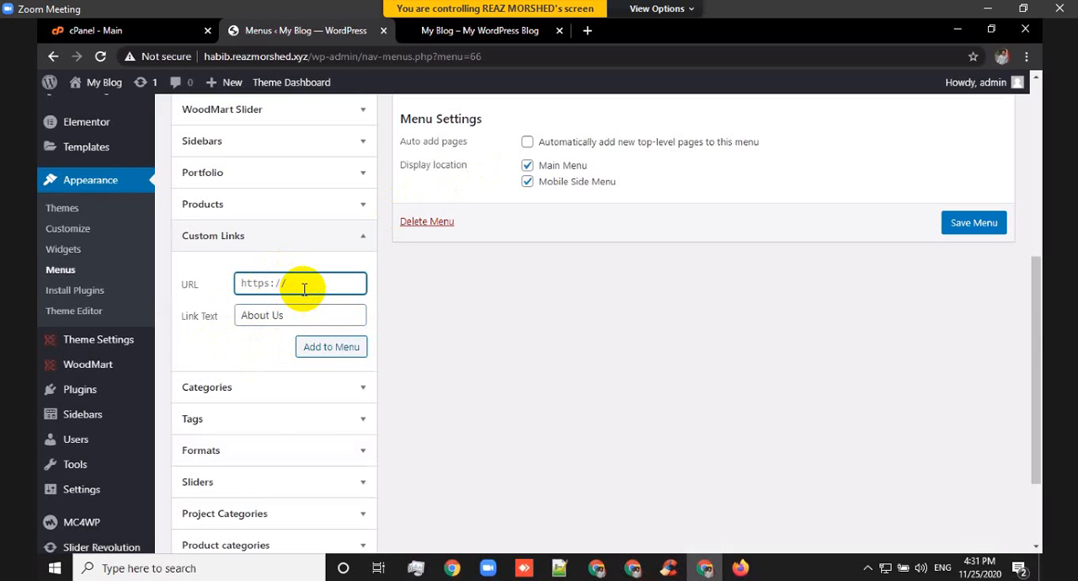
pyautogui.write('#')
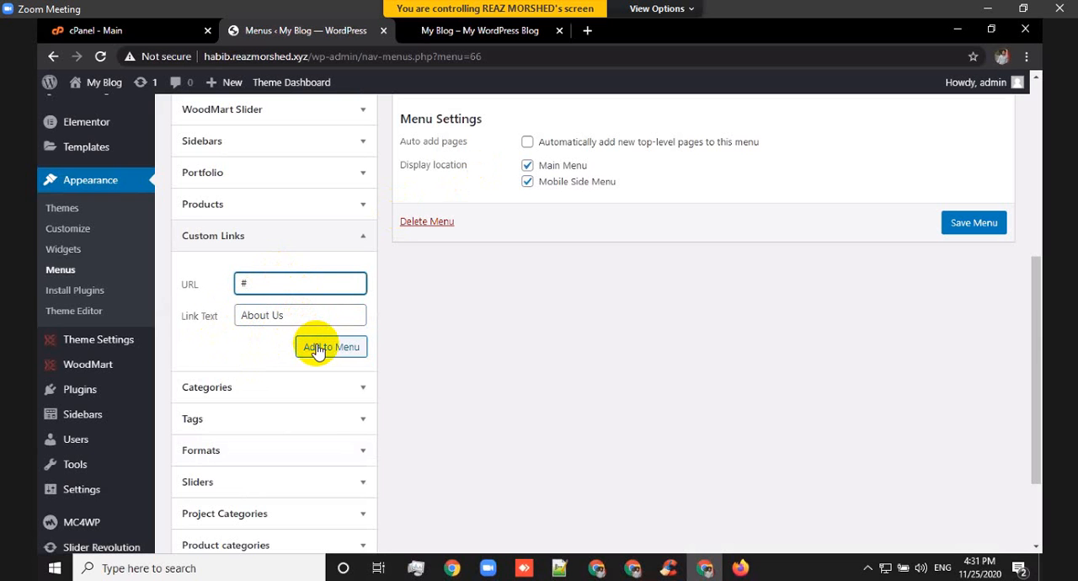
pyautogui.click(317, 351)
pyautogui.click(316, 351)
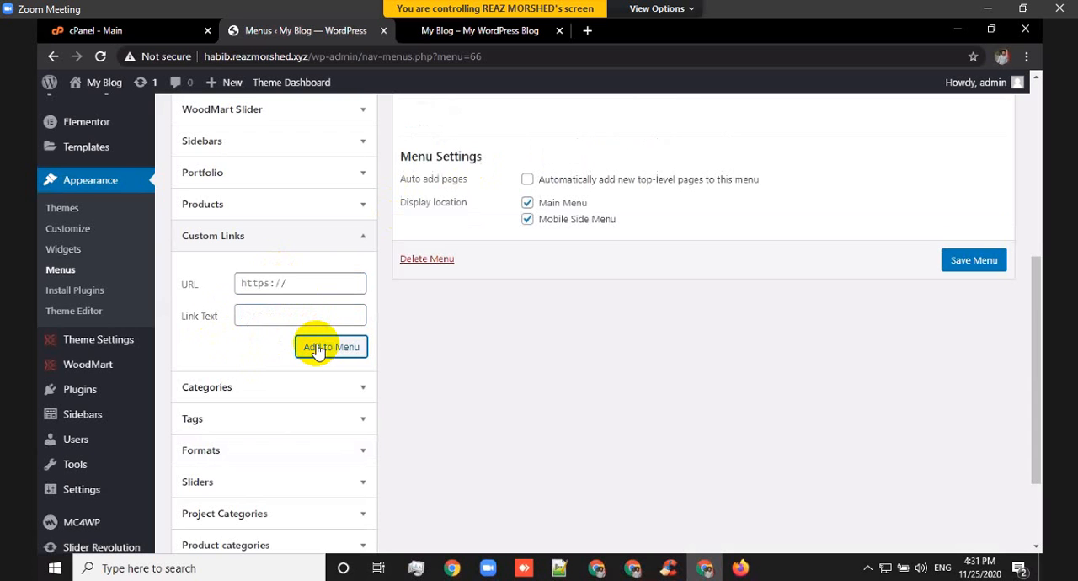
# Add a custom link with the text Contact and the URL # to MY MENU and save the menu.
pyautogui.click(279, 311)
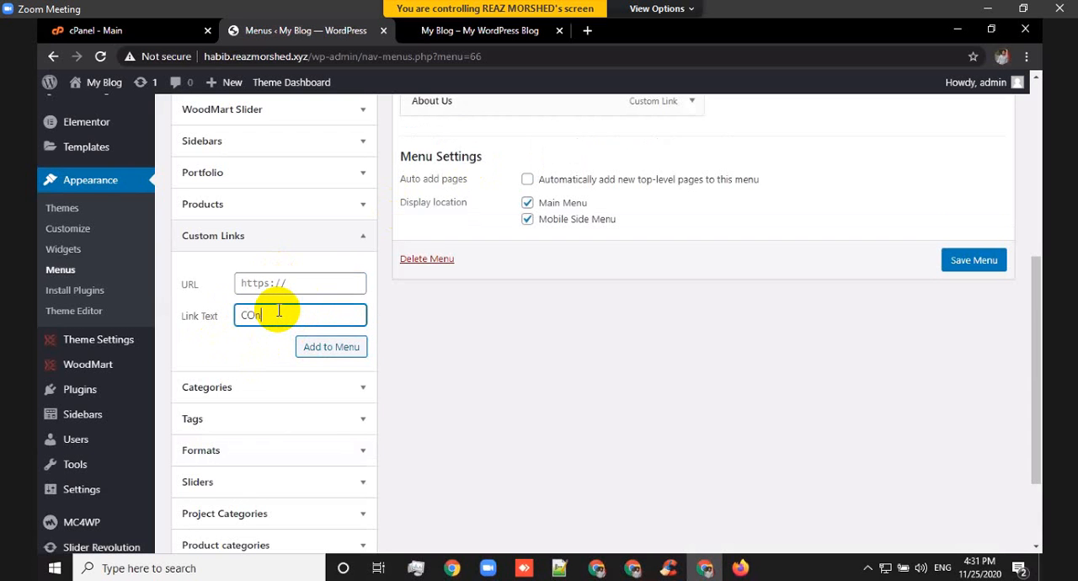
pyautogui.write('COntact')
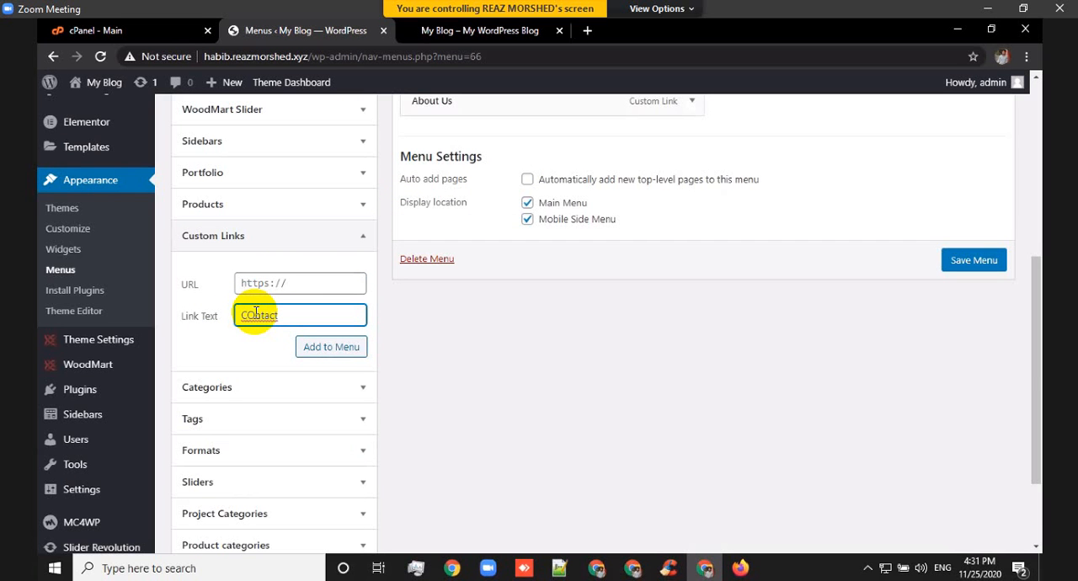
pyautogui.click(256, 313)
pyautogui.press('BackSpace')
pyautogui.write('o')
pyautogui.click(300, 287)
pyautogui.write('#')
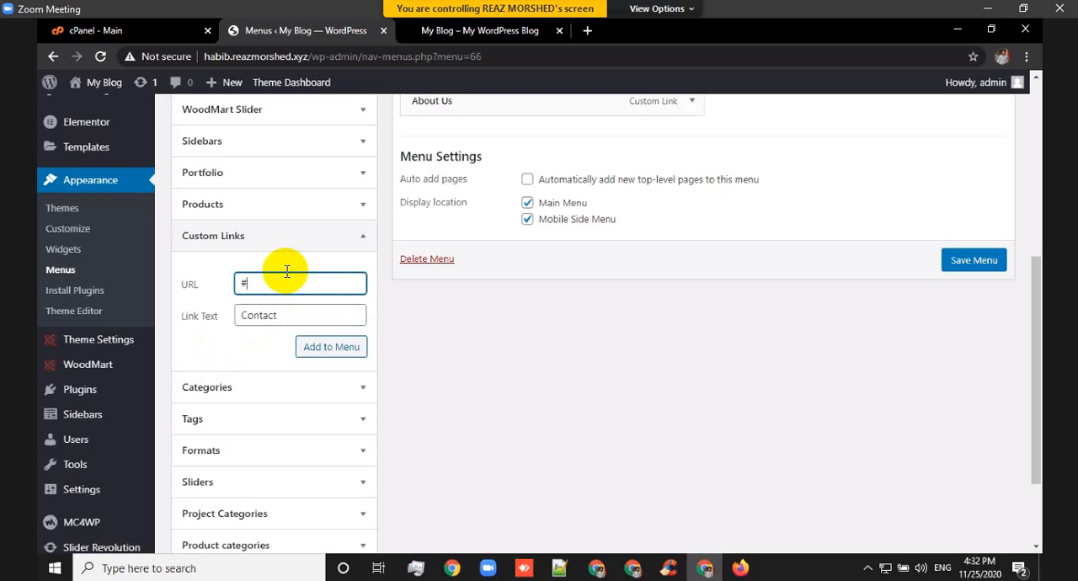
pyautogui.click(331, 349)
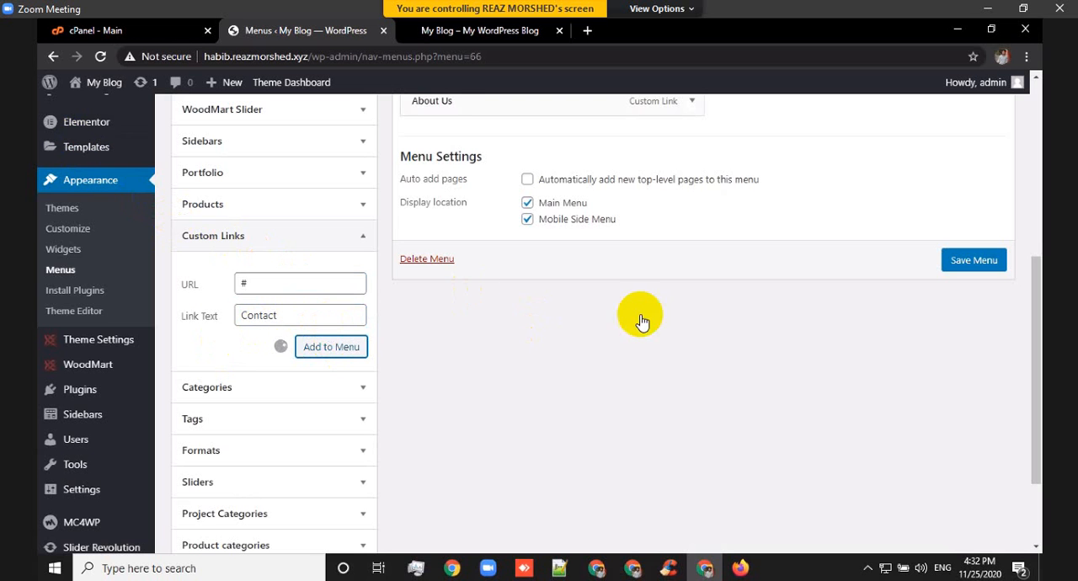
pyautogui.click(960, 263)
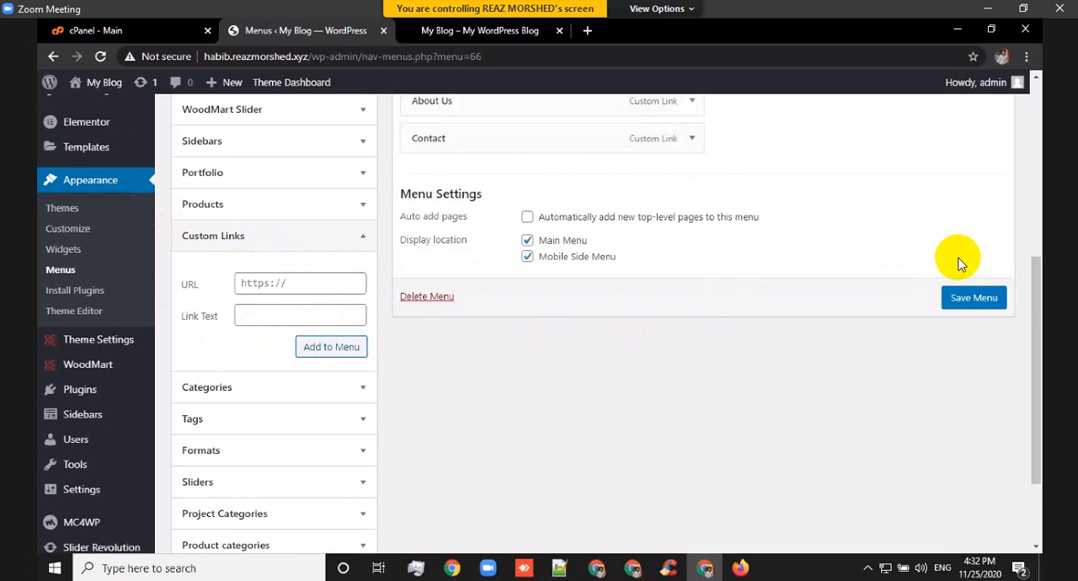
pyautogui.click(973, 299)
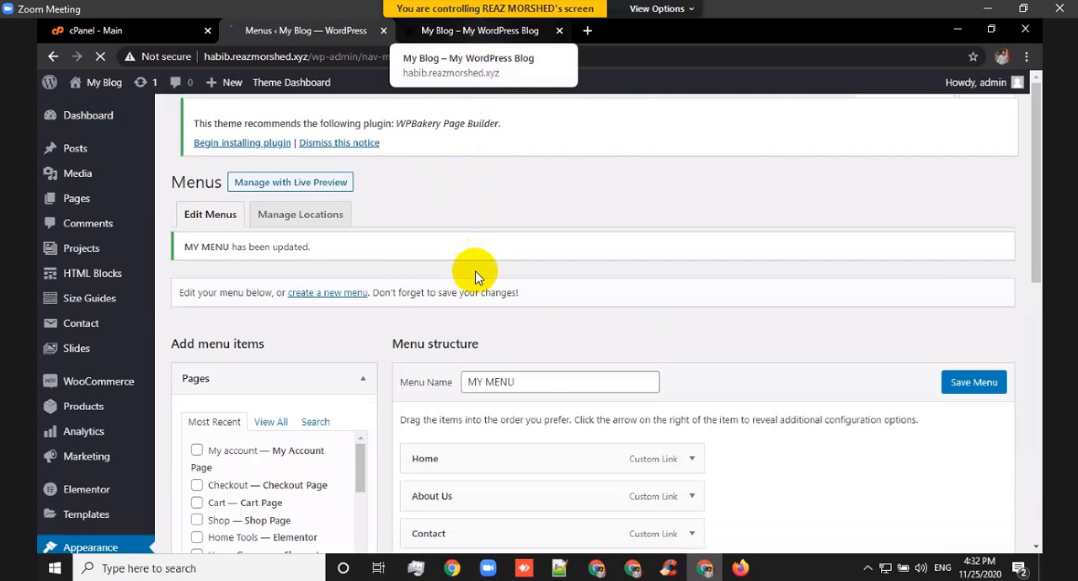
# Reload the storefront home page, check its main navigation and Browse Categories menu, and return to the menu editor.
pyautogui.click(483, 32)
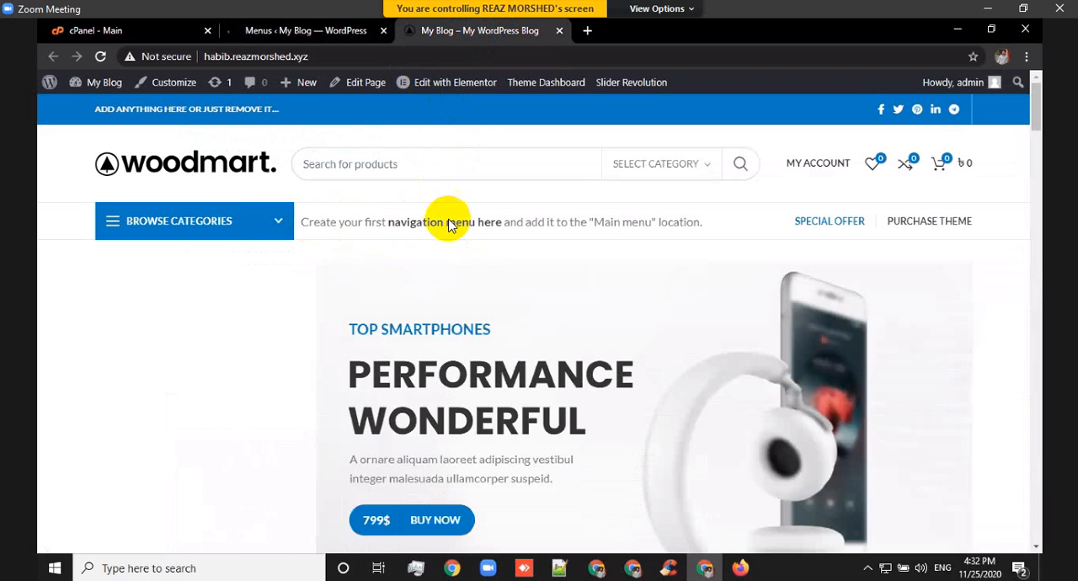
pyautogui.click(102, 57)
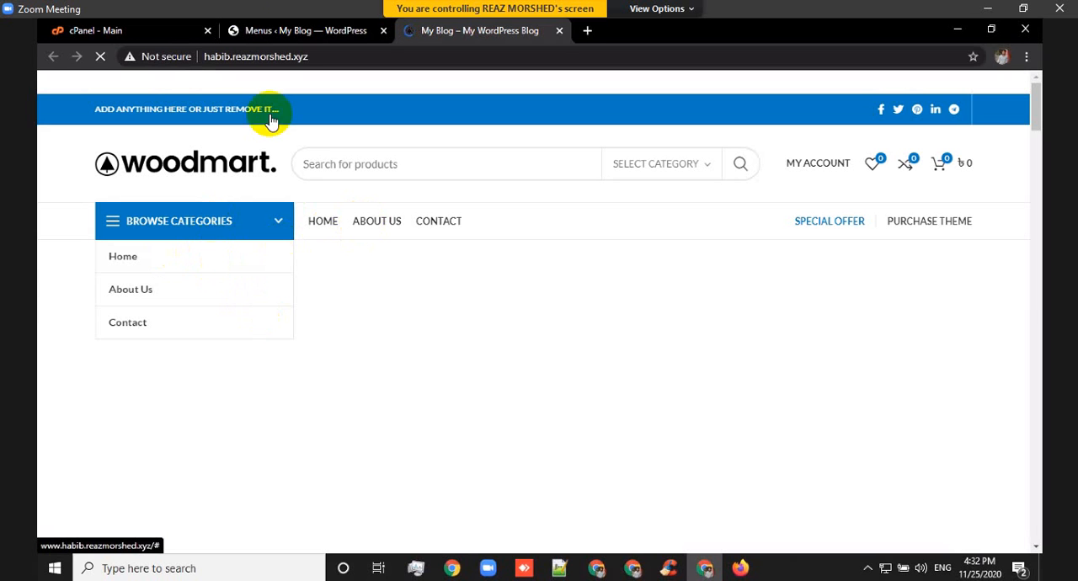
pyautogui.click(283, 32)
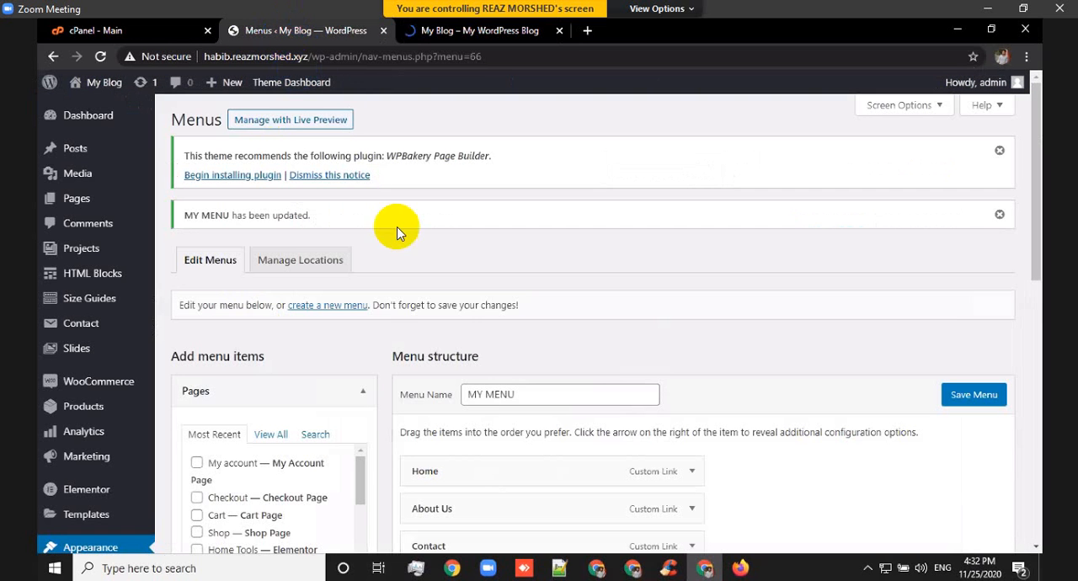
# Create a new menu named Cat Menu, leaving the current menu page without saving further changes.
pyautogui.click(331, 310)
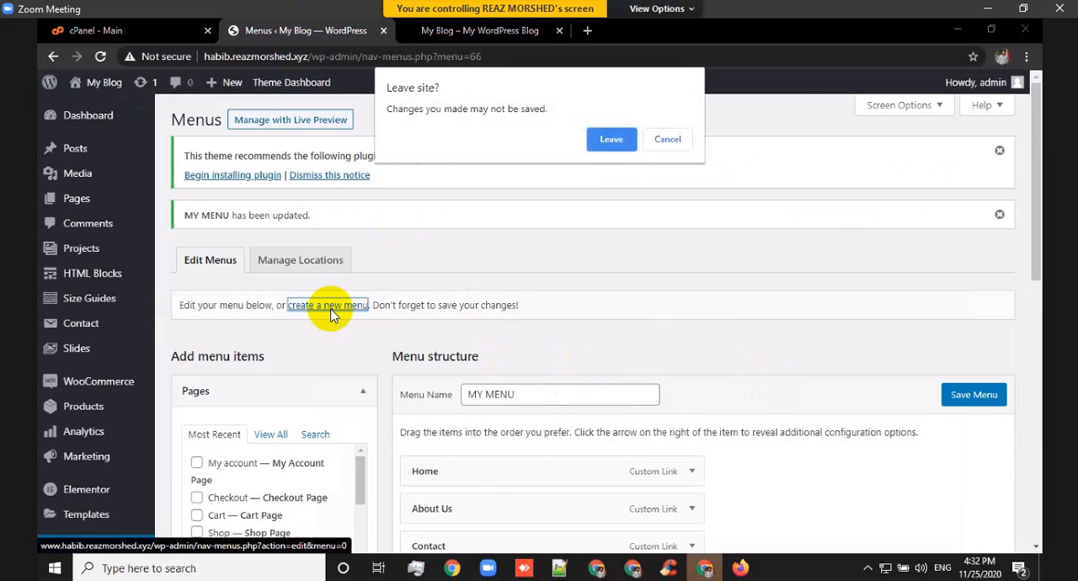
pyautogui.click(612, 141)
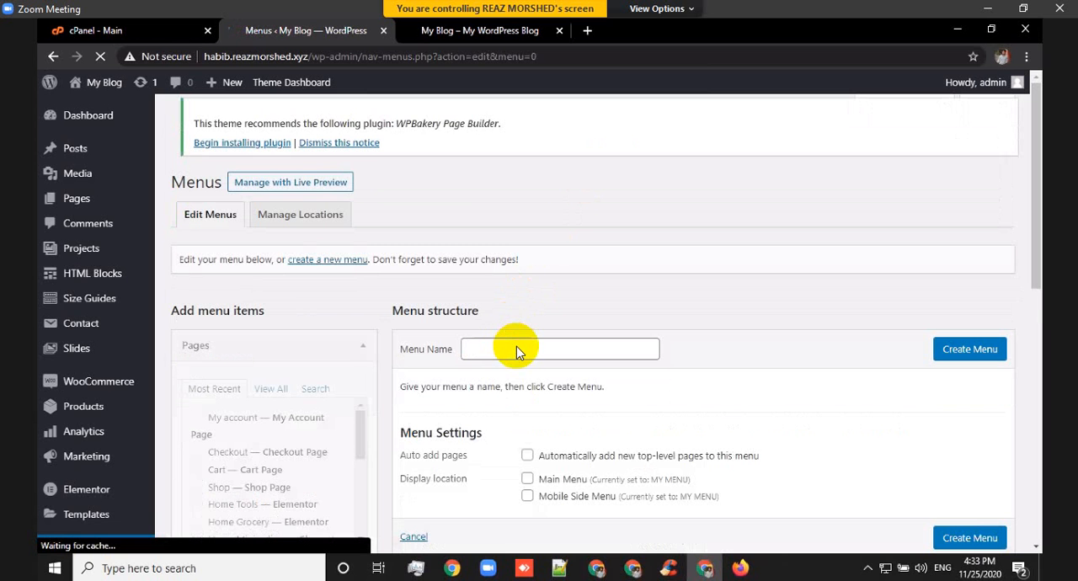
pyautogui.click(516, 352)
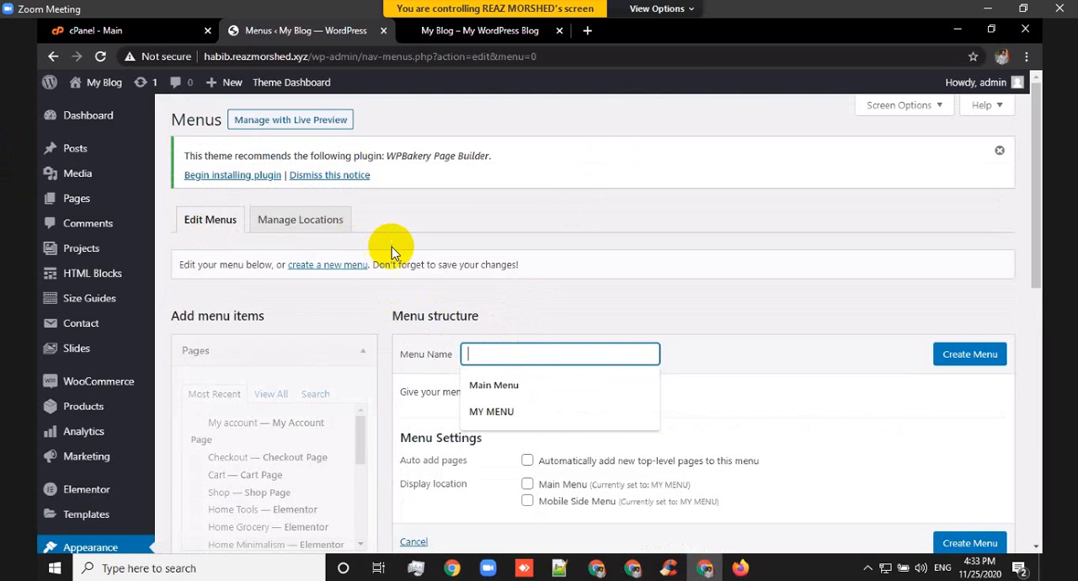
pyautogui.write('Ca')
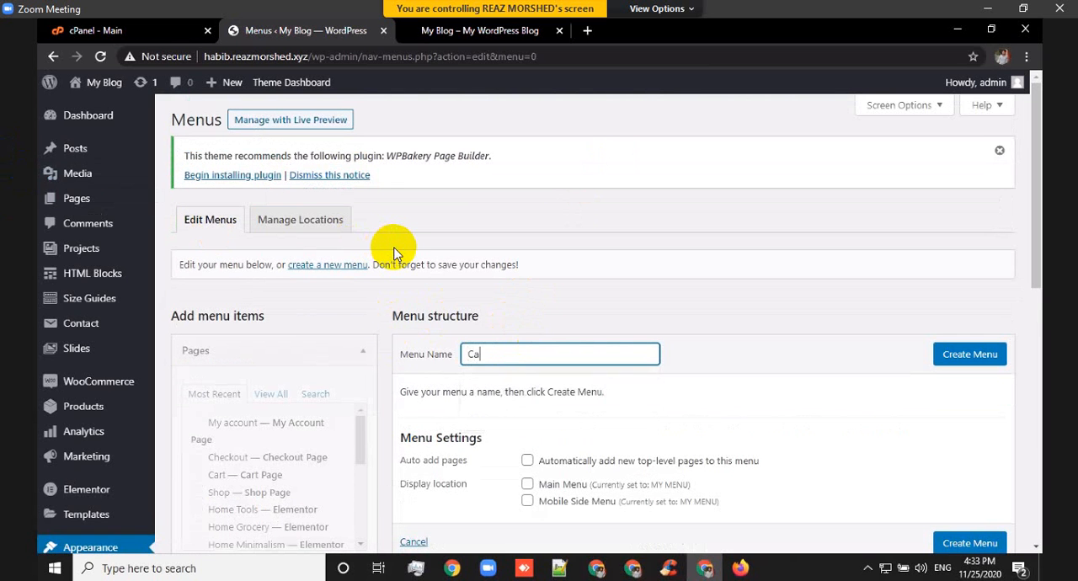
pyautogui.write('ta')
pyautogui.write('Menu')
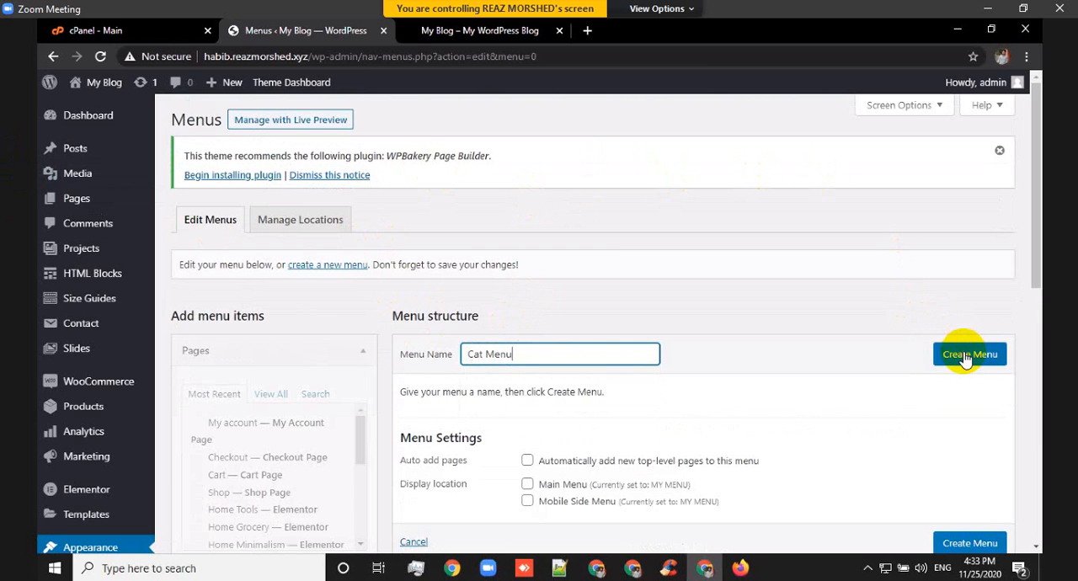
pyautogui.click(967, 358)
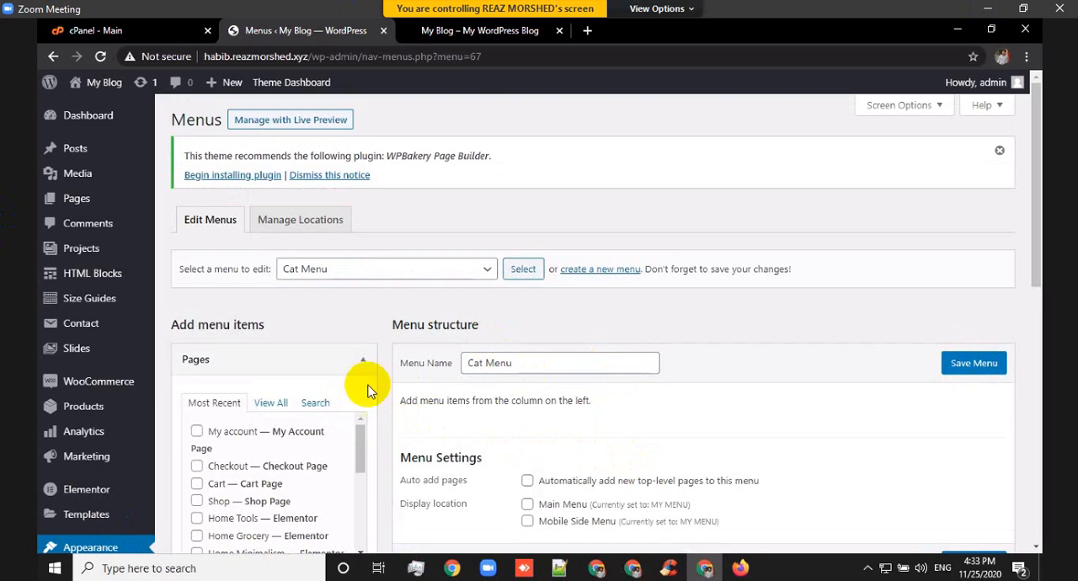
pyautogui.scroll(-2, 183, 370)
pyautogui.scroll(-6, 189, 374)
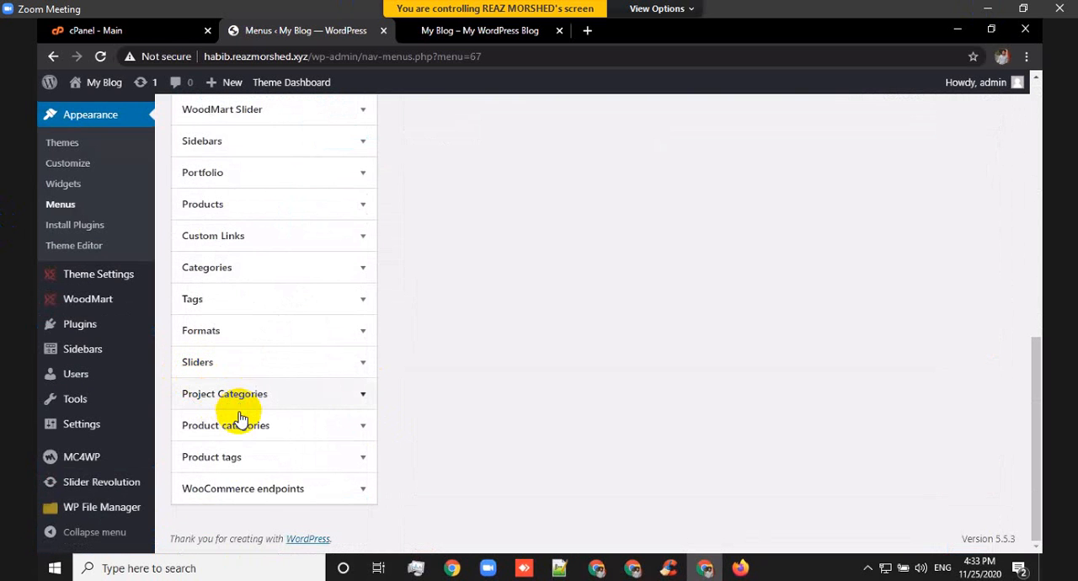
pyautogui.click(234, 272)
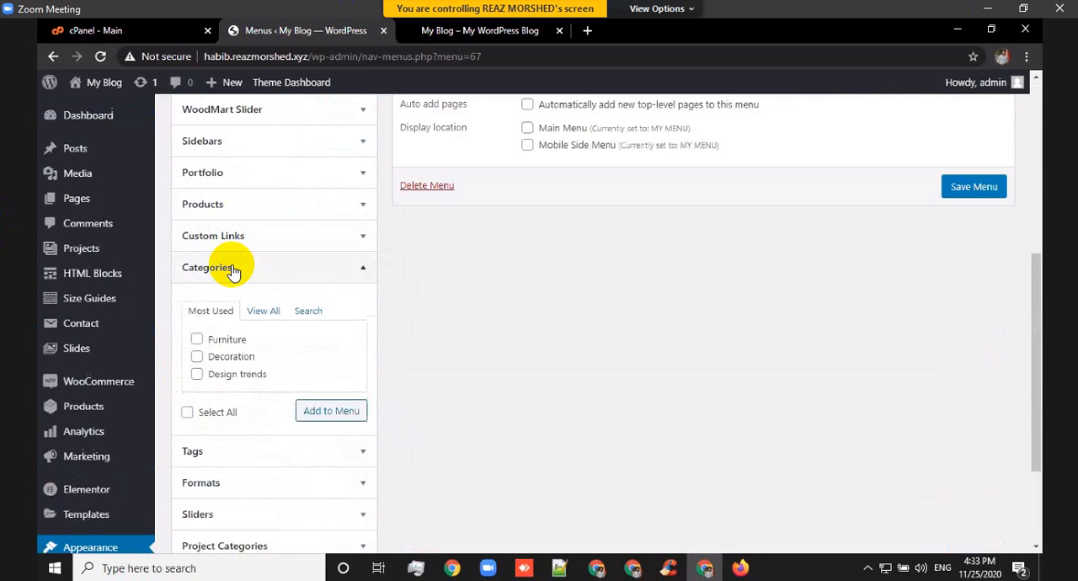
pyautogui.click(260, 321)
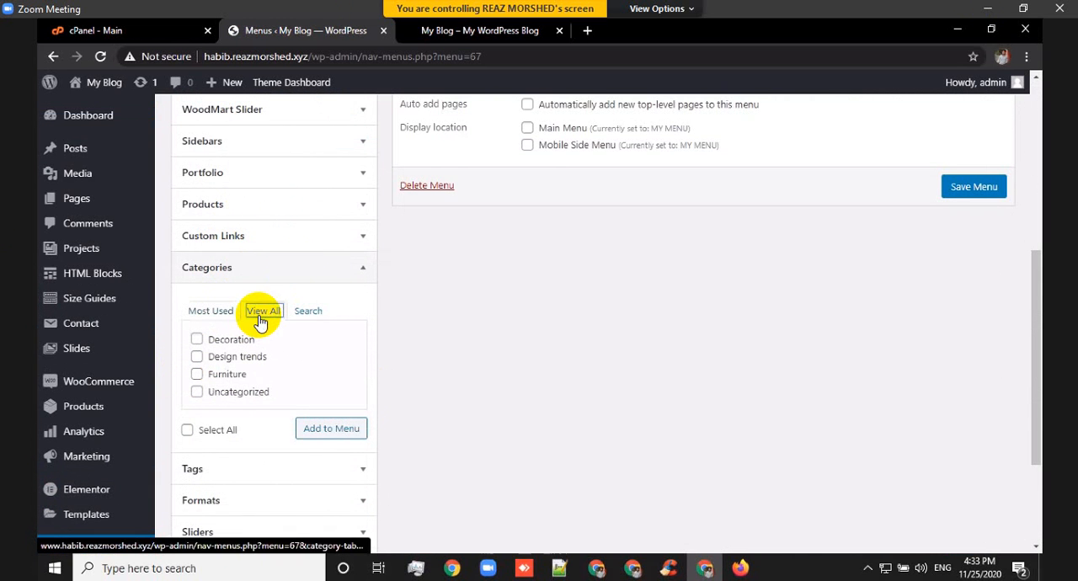
pyautogui.click(349, 267)
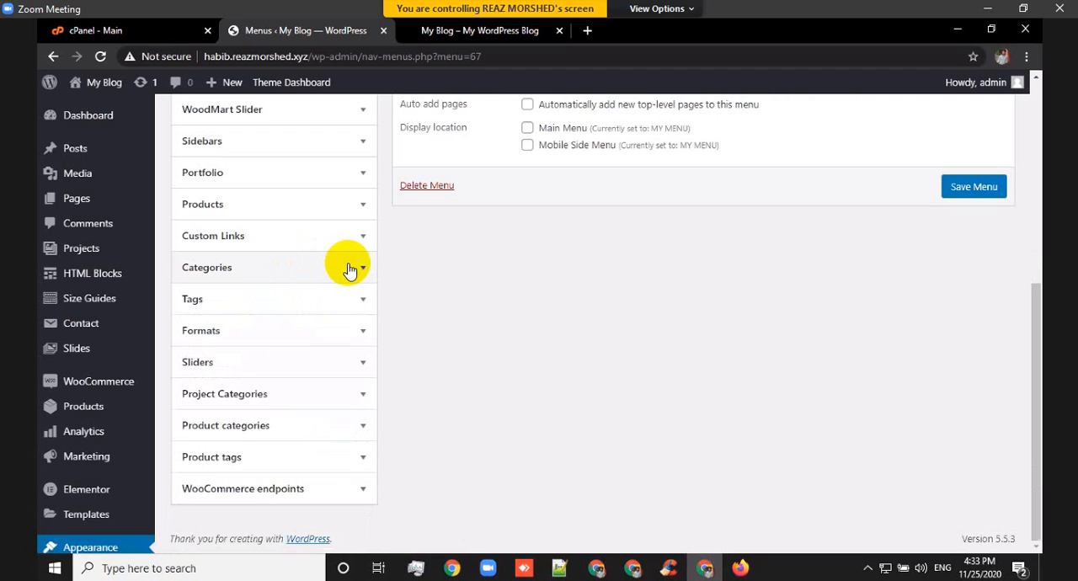
# Add the product categories MEN, T-SHIRT, WOMEN and MAKEUP BOX to Cat Menu.
pyautogui.click(343, 429)
pyautogui.click(271, 478)
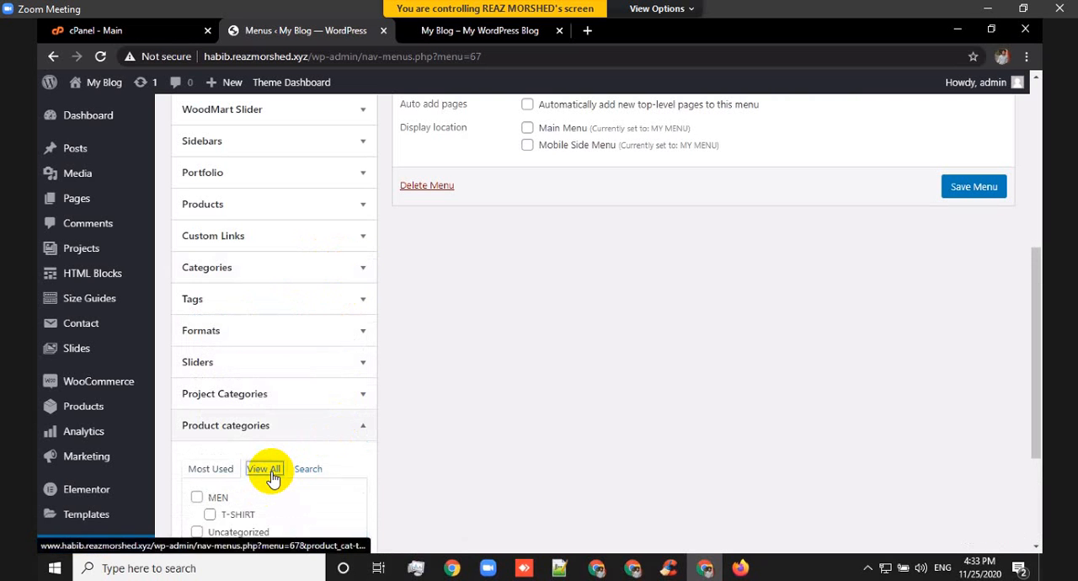
pyautogui.scroll(-3, 268, 472)
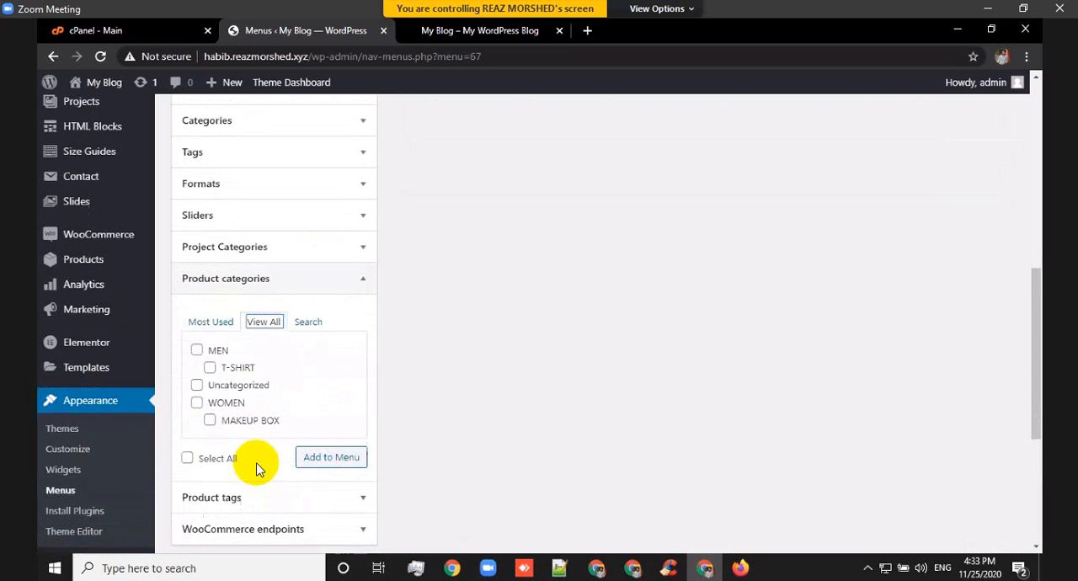
pyautogui.click(197, 350)
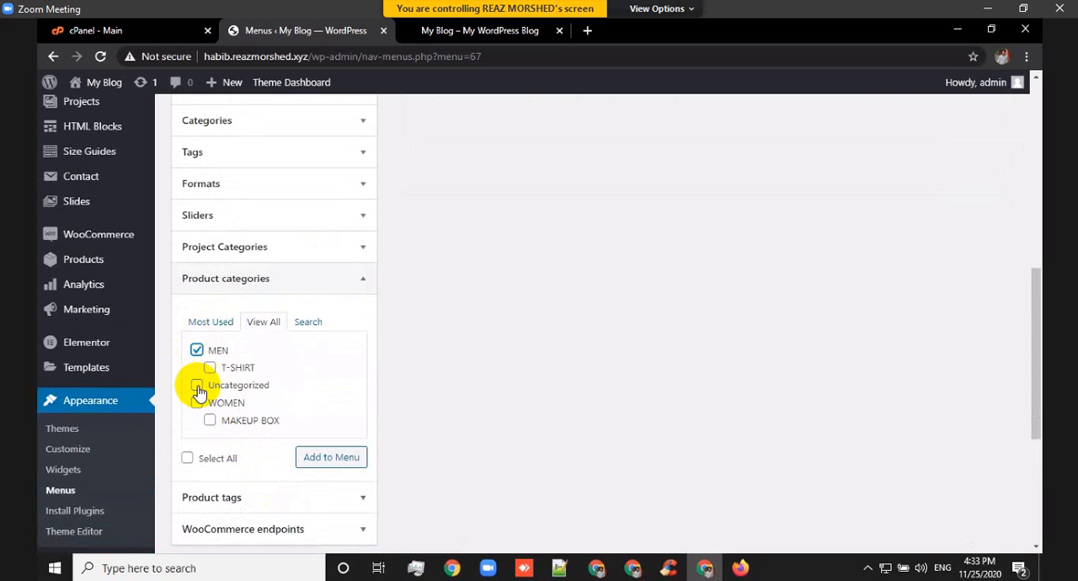
pyautogui.click(197, 403)
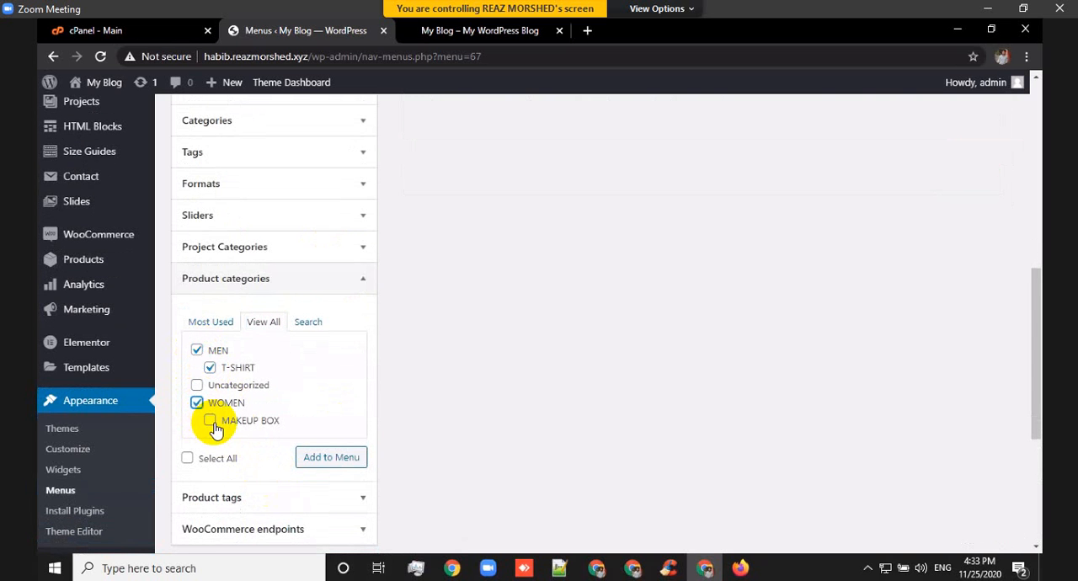
pyautogui.click(211, 421)
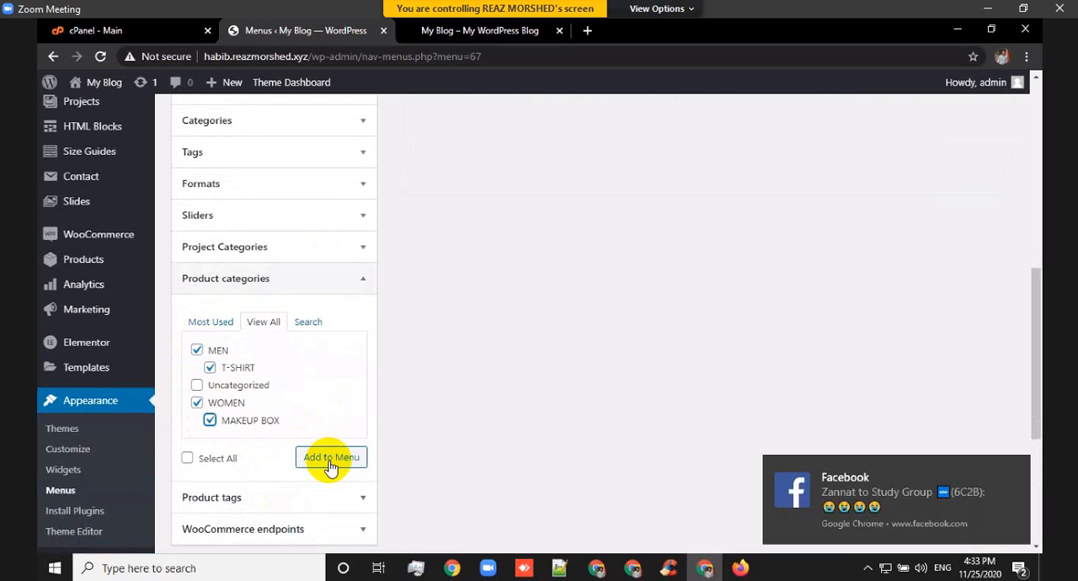
pyautogui.click(330, 466)
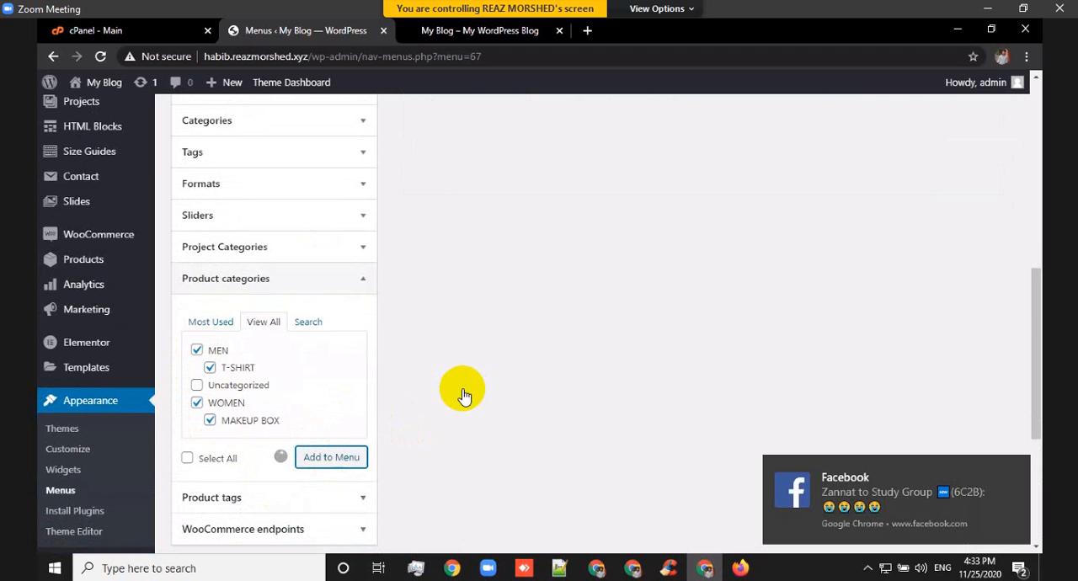
# Nest T-SHIRT under MEN and MAKEUP BOX under WOMEN in Cat Menu, and save the menu.
pyautogui.scroll(3, 462, 388)
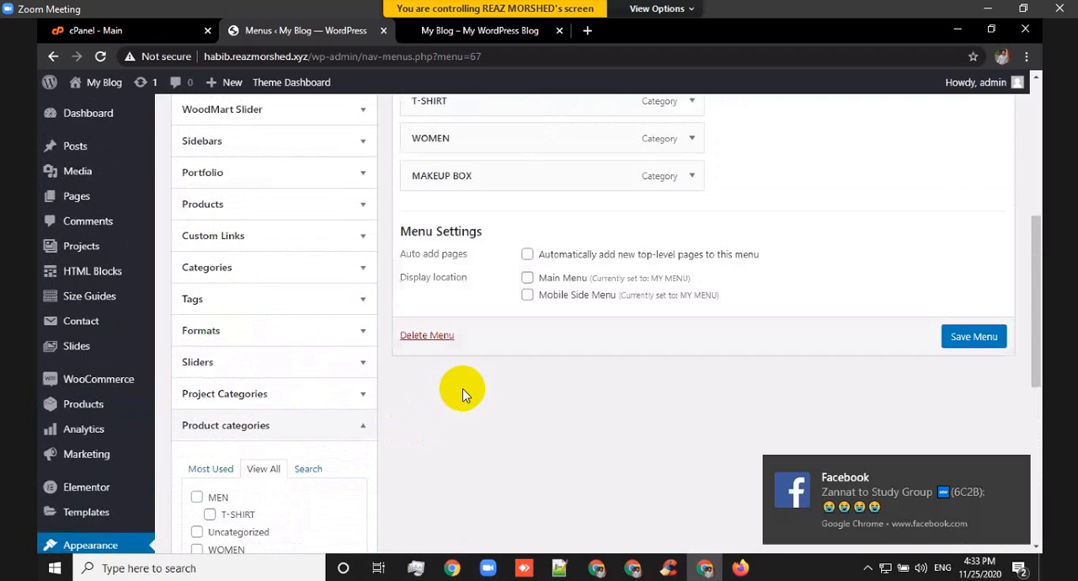
pyautogui.scroll(2, 463, 388)
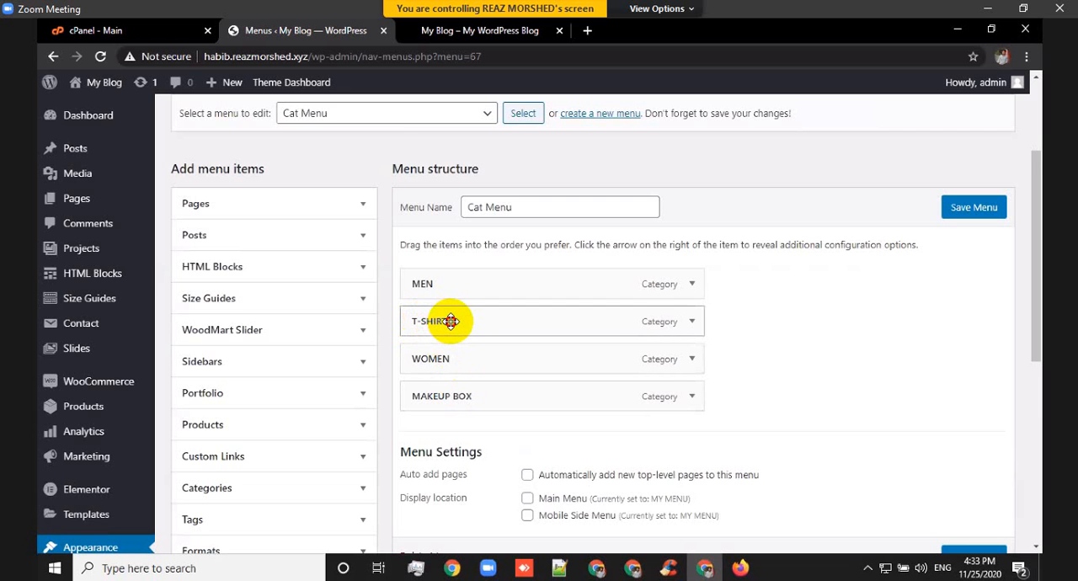
pyautogui.moveTo(452, 321); pyautogui.dragTo(451, 322)
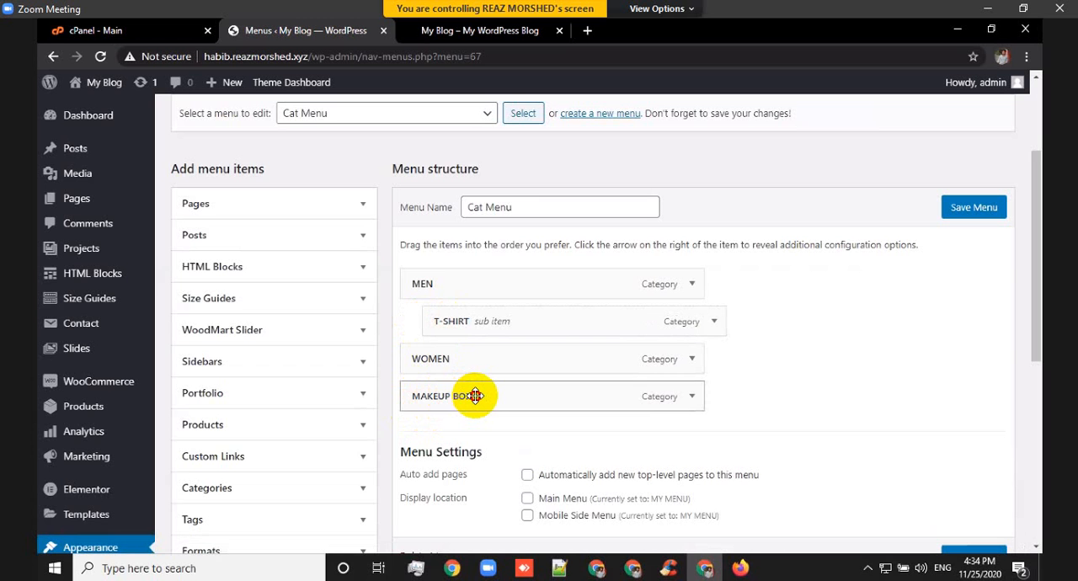
pyautogui.moveTo(475, 396)
pyautogui.mouseDown()
pyautogui.moveTo(467, 393)
pyautogui.moveTo(477, 387)
pyautogui.mouseUp()
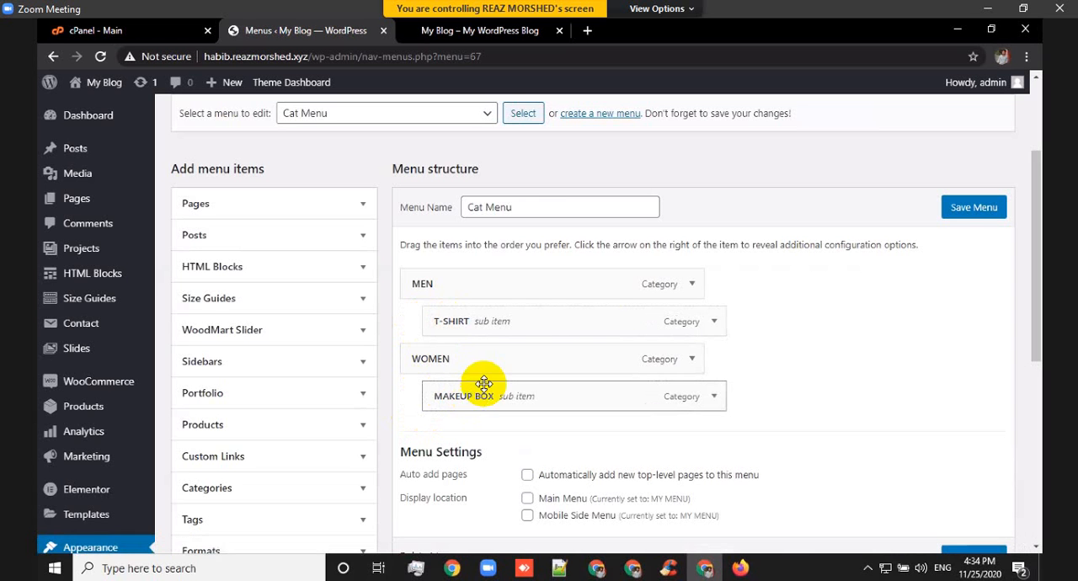
pyautogui.click(956, 217)
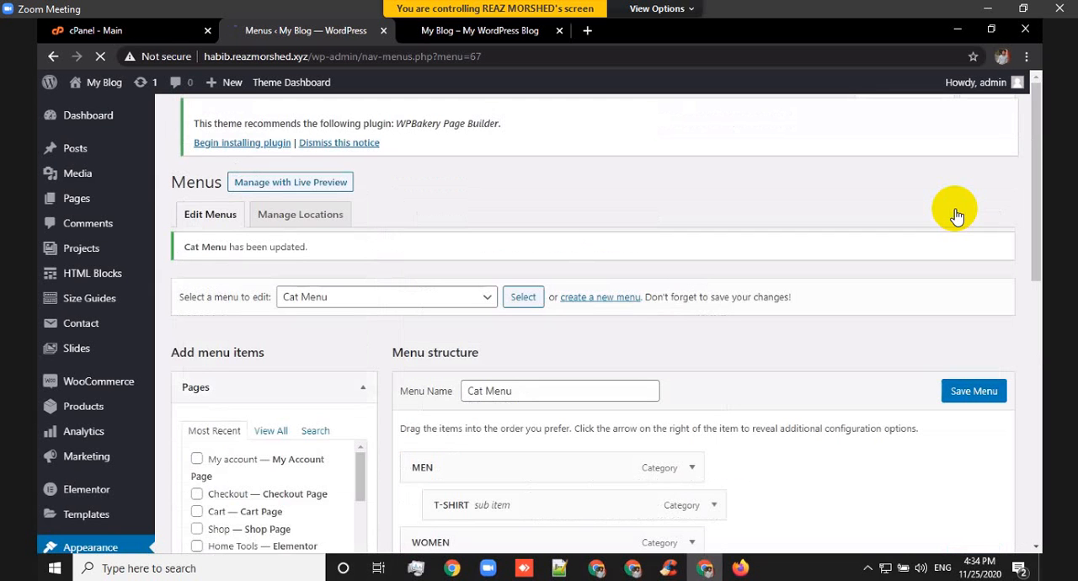
# Reload the storefront home page, check the product categories under Browse Categories, and return to the menu editor.
pyautogui.click(438, 32)
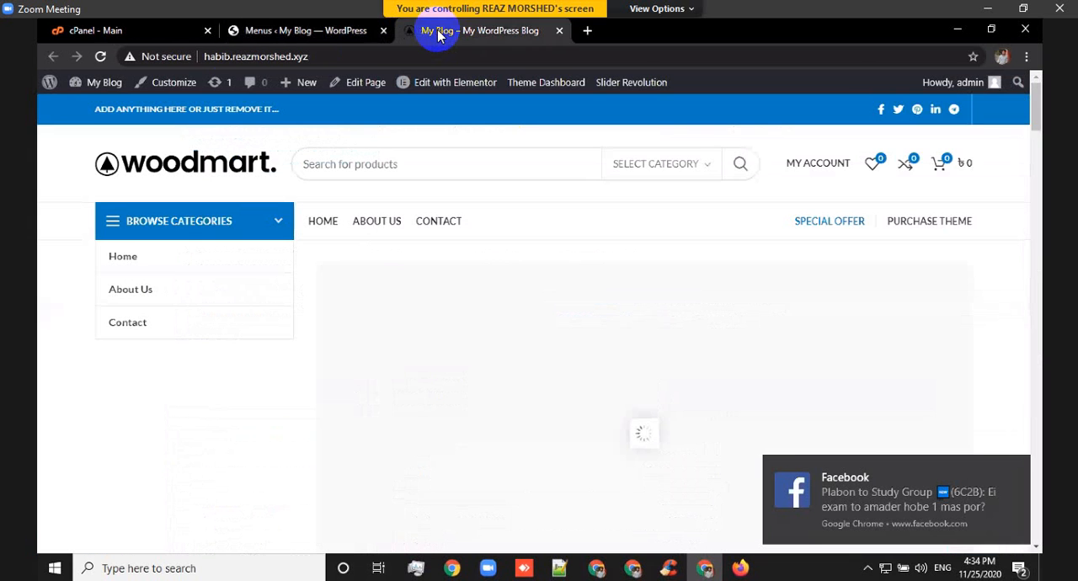
pyautogui.click(101, 55)
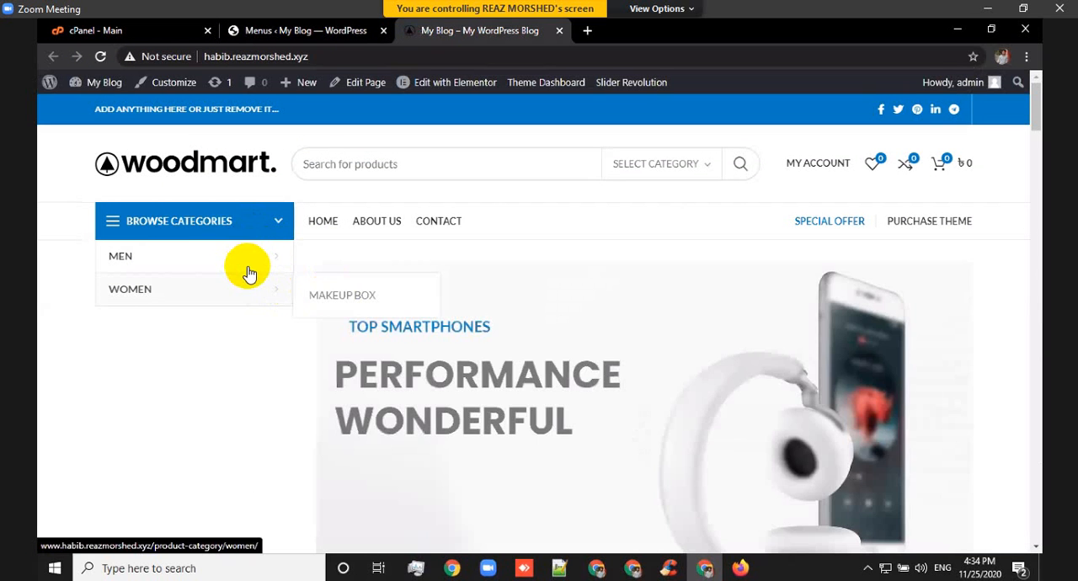
pyautogui.click(301, 32)
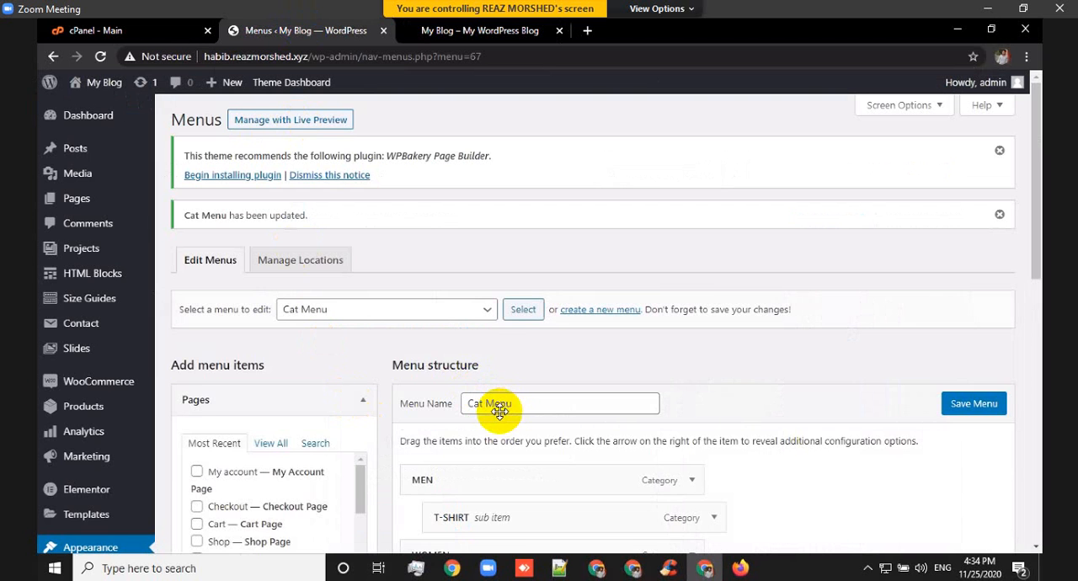
# Add the Shop page as a top-level item at the end of Cat Menu and save the menu.
pyautogui.scroll(-2, 504, 409)
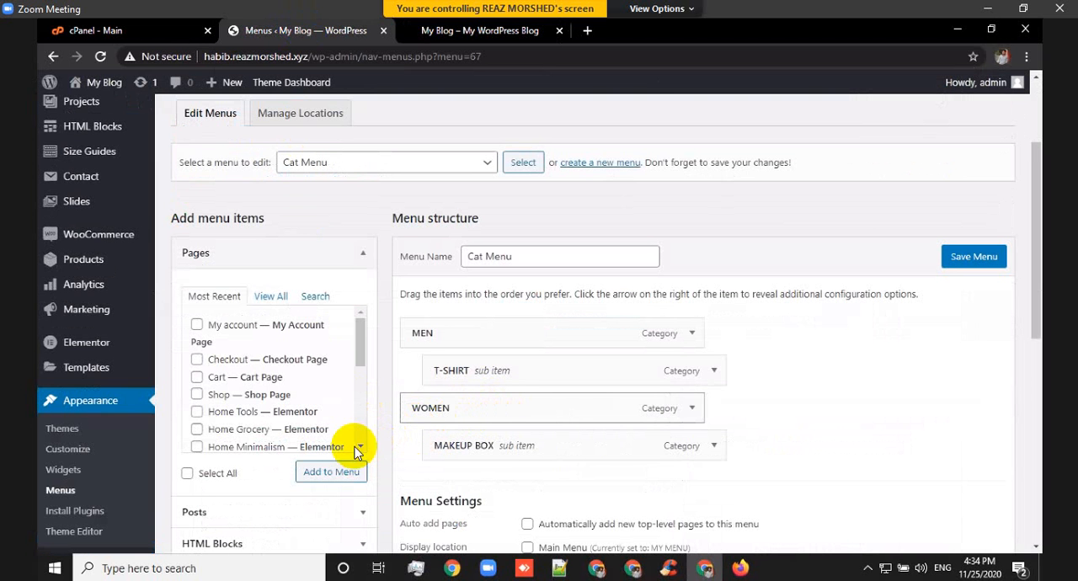
pyautogui.click(197, 396)
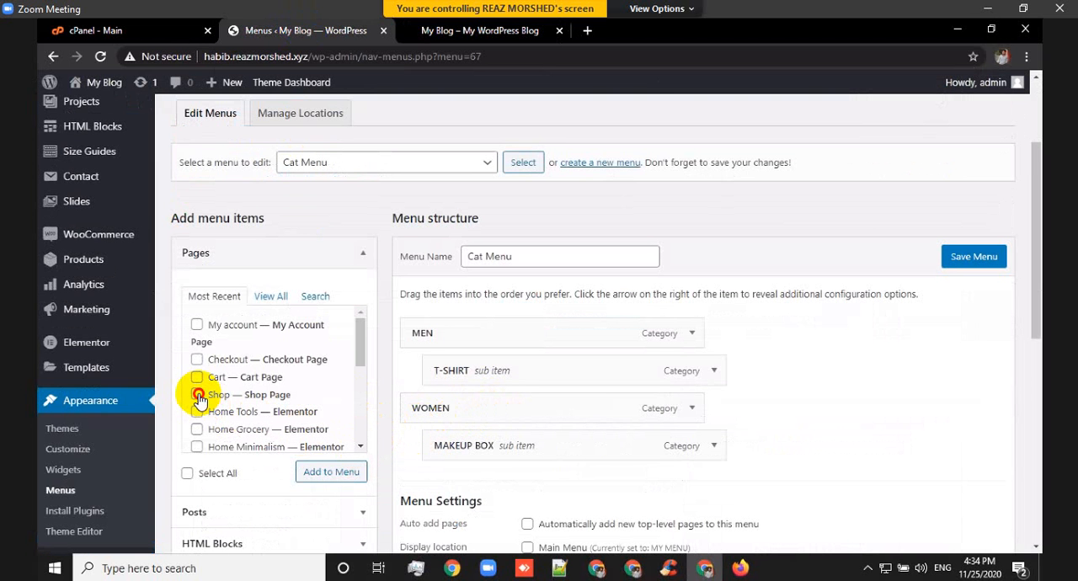
pyautogui.click(336, 475)
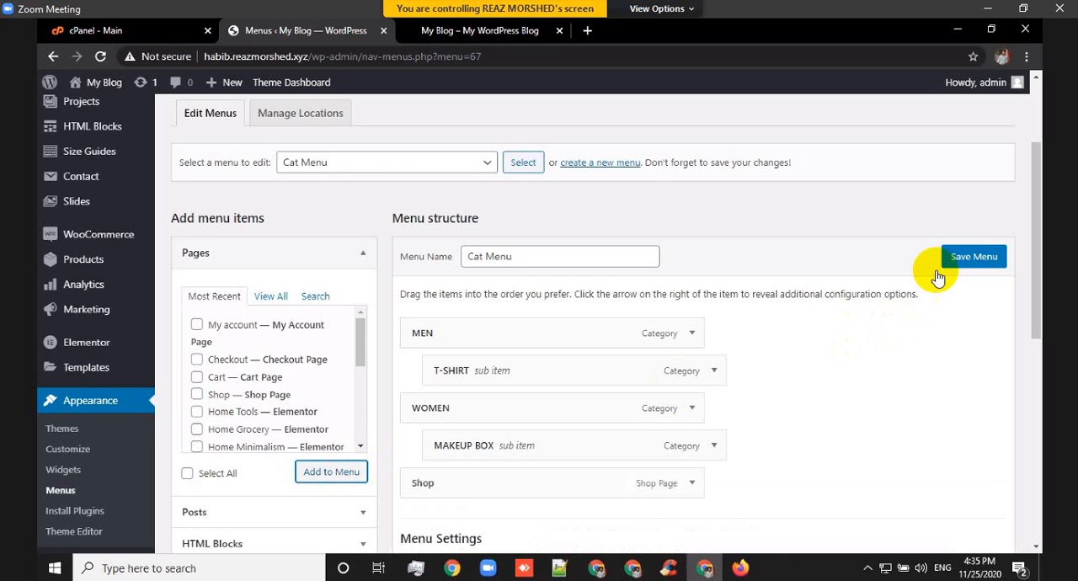
pyautogui.click(963, 262)
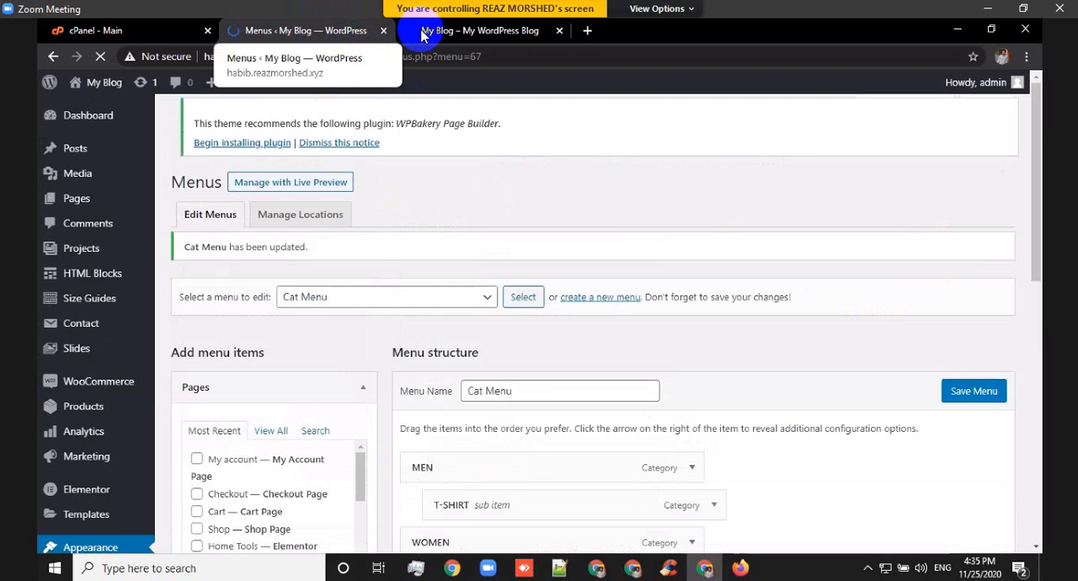
# Reload the storefront, check the Shop entry and the MEN submenu under Browse Categories, and return to the available pages in the menu editor.
pyautogui.click(421, 34)
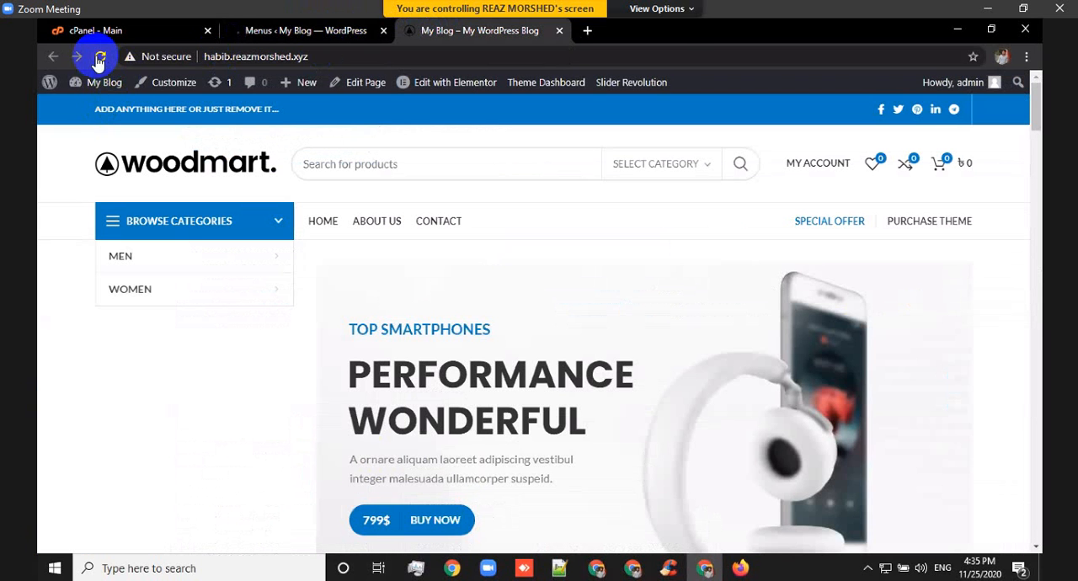
pyautogui.click(100, 59)
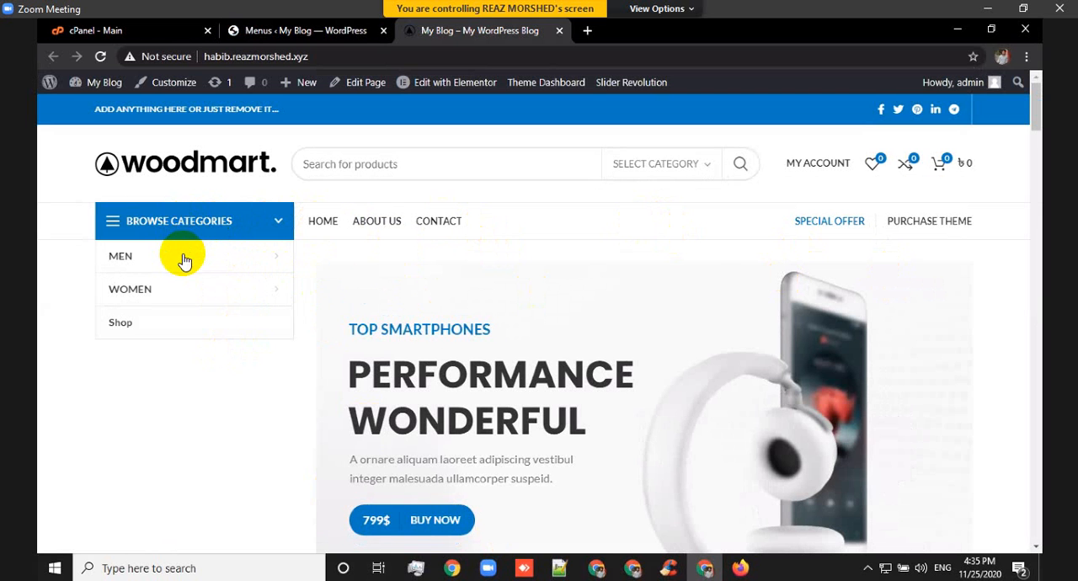
pyautogui.click(269, 32)
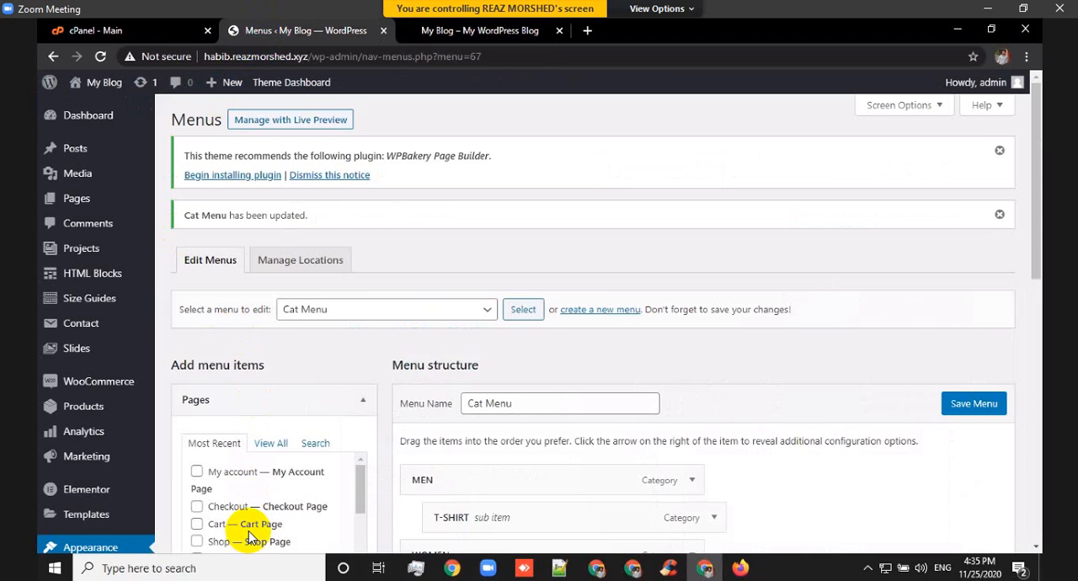
pyautogui.scroll(-5, 253, 514)
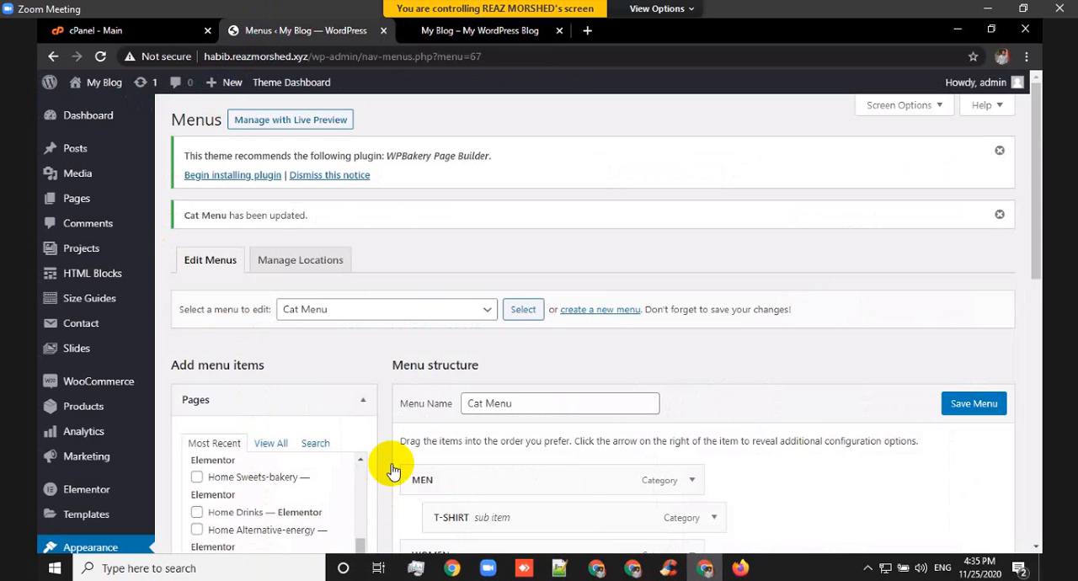
# Expand the available product categories in the menu editor and review the current Cat Menu structure.
pyautogui.scroll(-3, 248, 497)
pyautogui.scroll(-3, 253, 475)
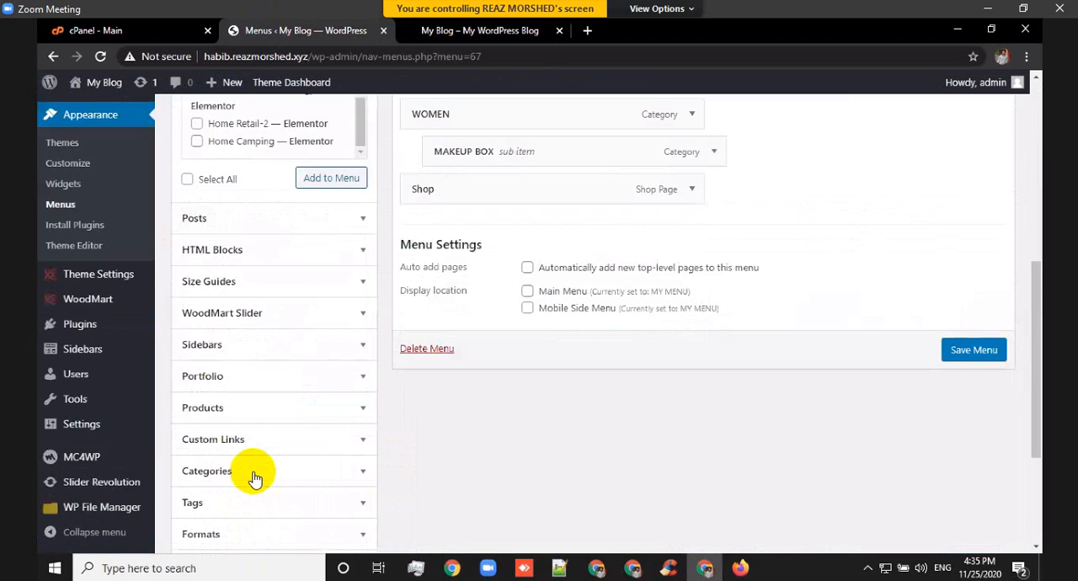
pyautogui.scroll(-3, 241, 450)
pyautogui.click(88, 302)
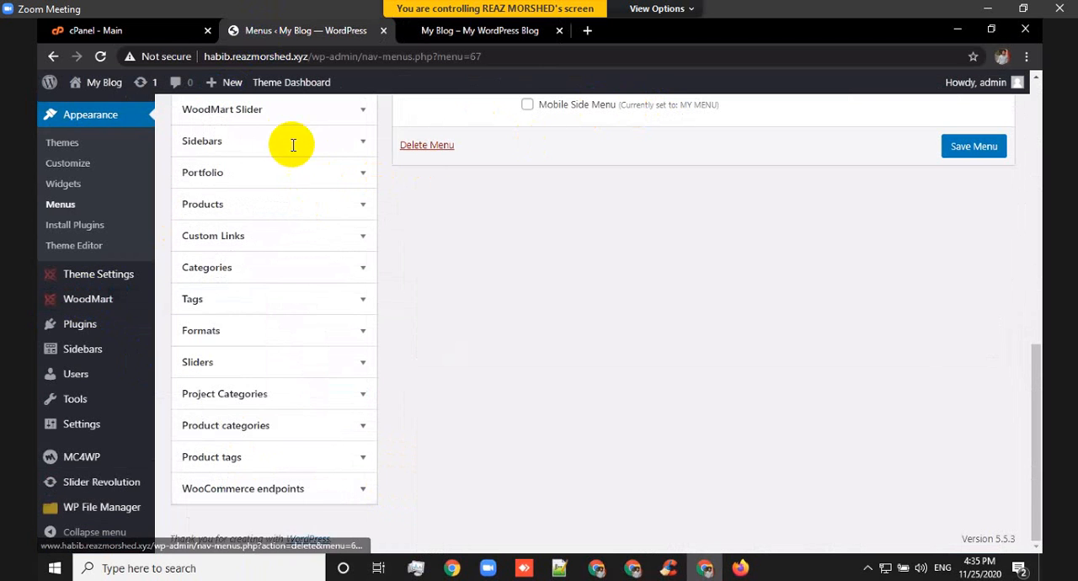
pyautogui.click(345, 435)
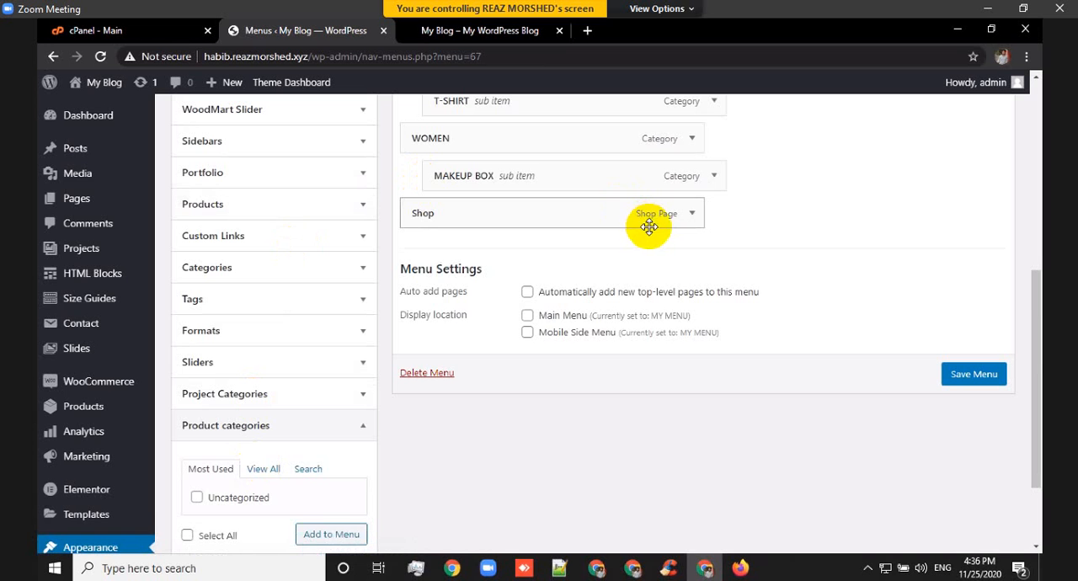
pyautogui.scroll(1, 522, 409)
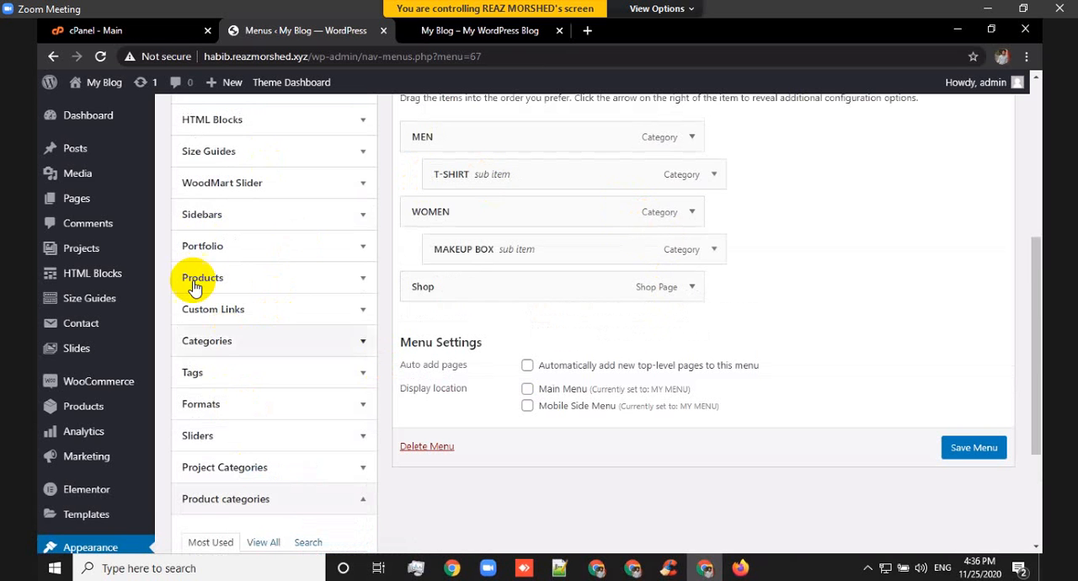
# Compare the storefront's Browse Categories list with the Cat Menu items in the menu editor.
pyautogui.click(497, 32)
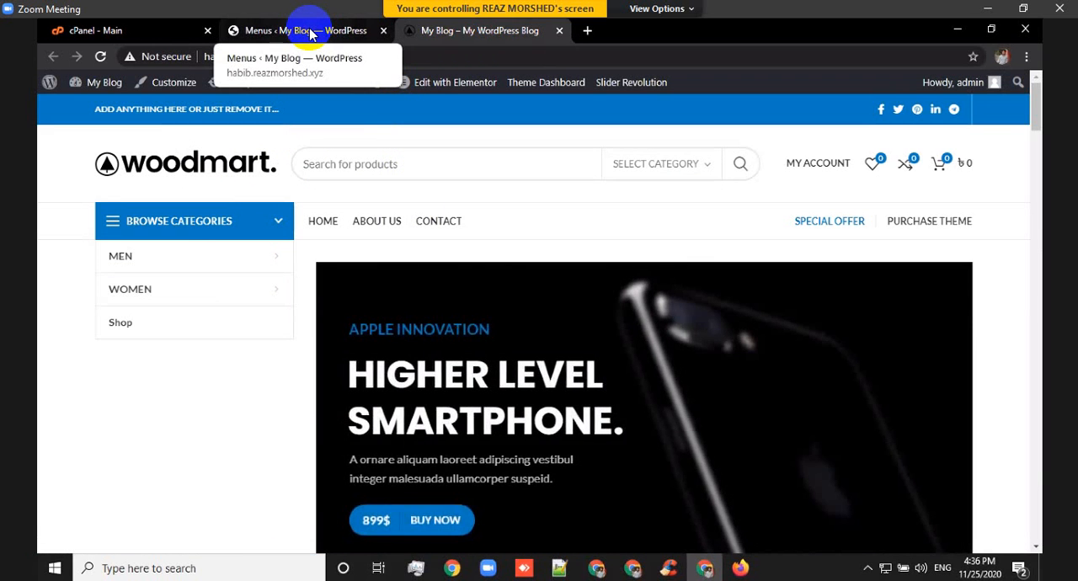
pyautogui.click(311, 34)
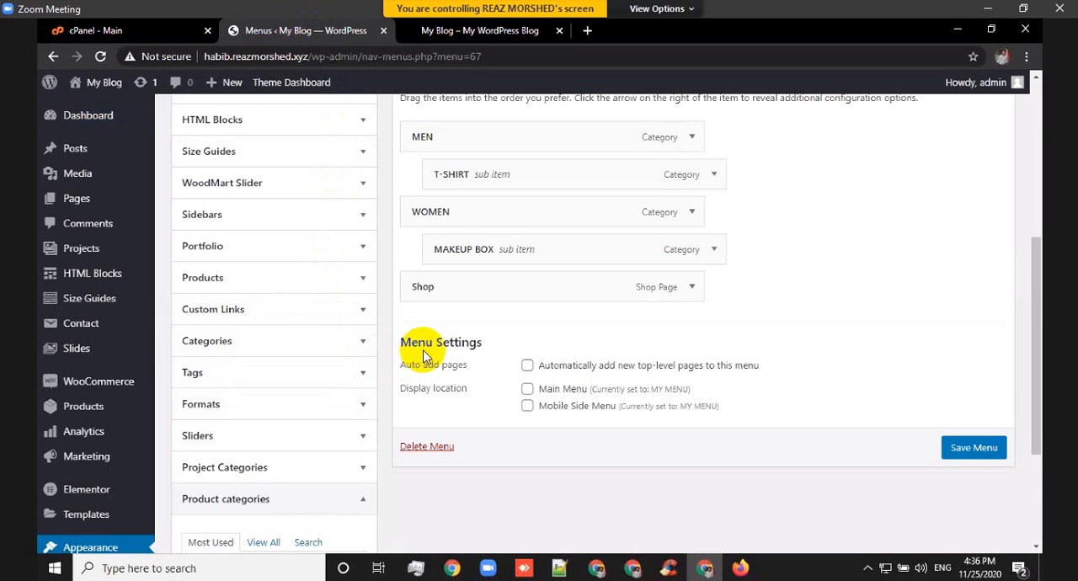
pyautogui.scroll(4, 429, 350)
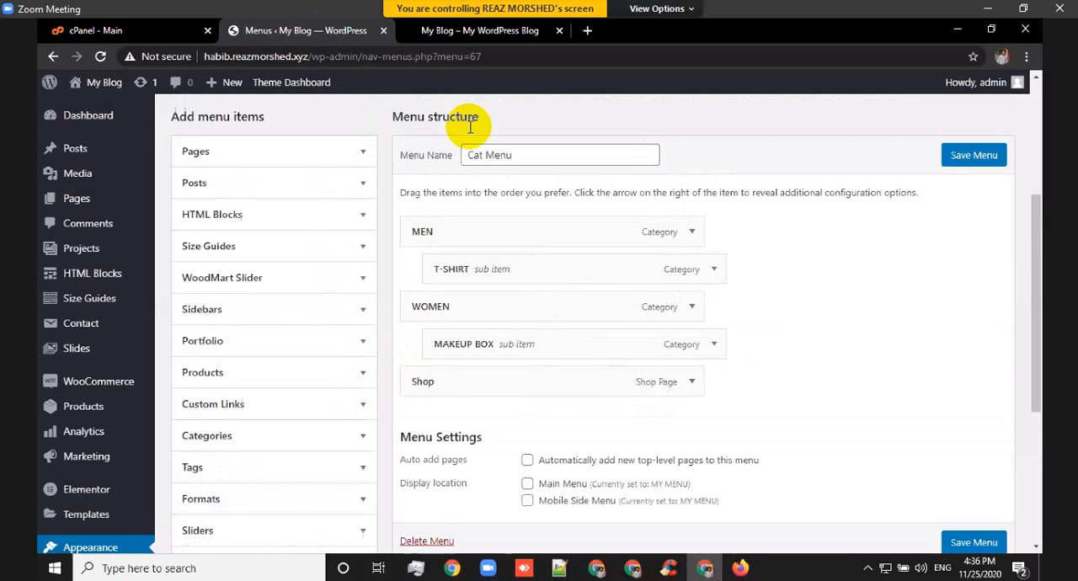
# Look through the demo products on the storefront home page and return to the WordPress admin.
pyautogui.click(470, 31)
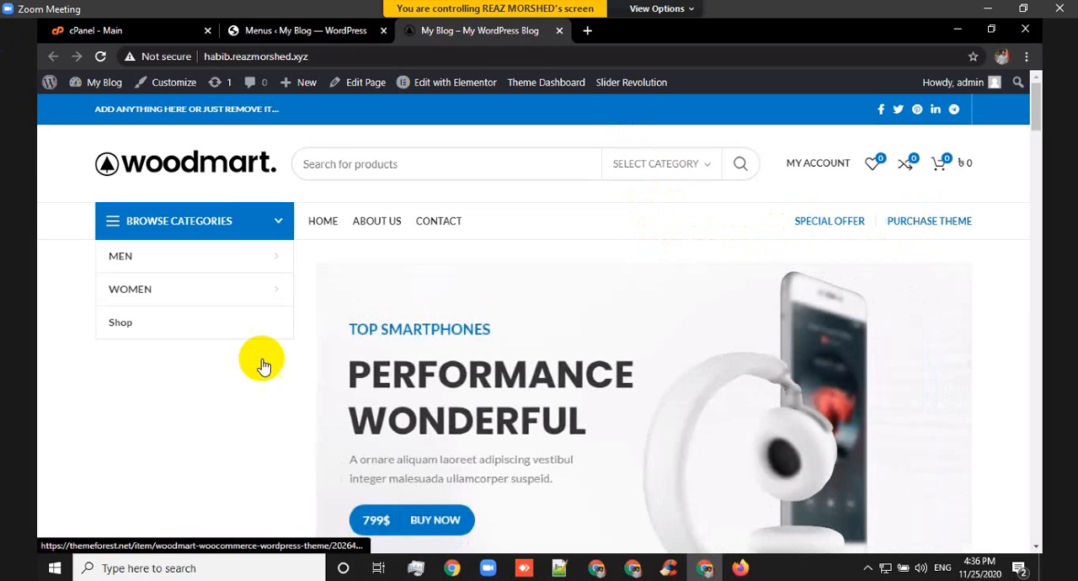
pyautogui.scroll(-1, 640, 292)
pyautogui.scroll(-1, 640, 292)
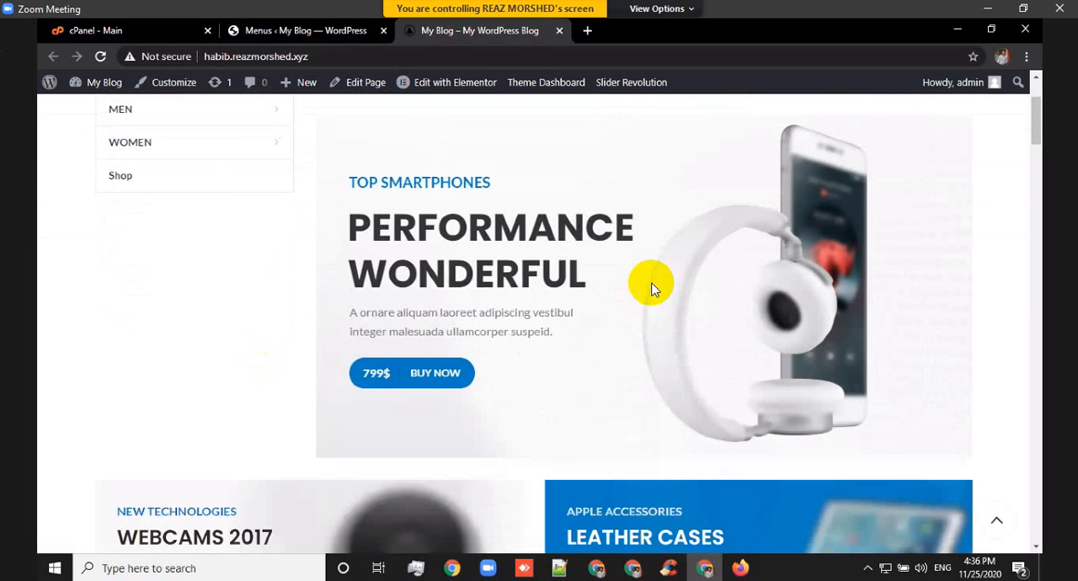
pyautogui.scroll(-5, 649, 289)
pyautogui.scroll(-4, 652, 310)
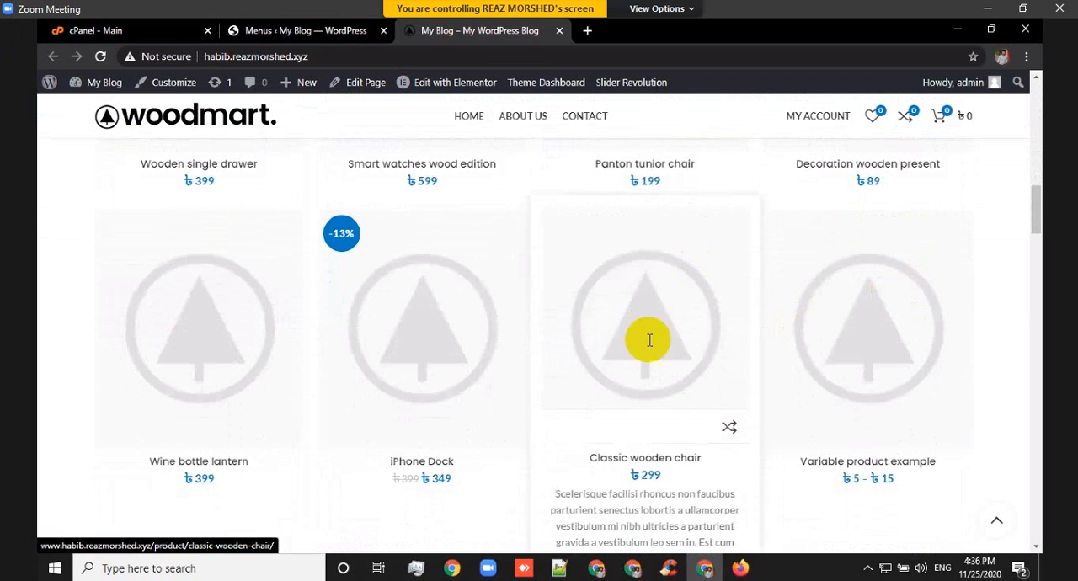
pyautogui.scroll(-8, 641, 358)
pyautogui.scroll(-10, 642, 377)
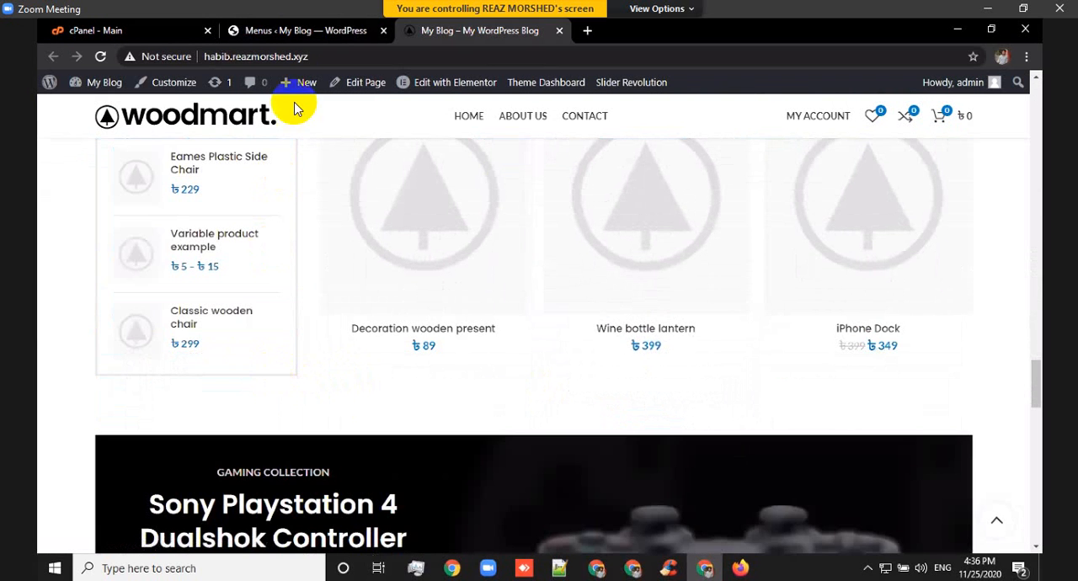
pyautogui.click(312, 32)
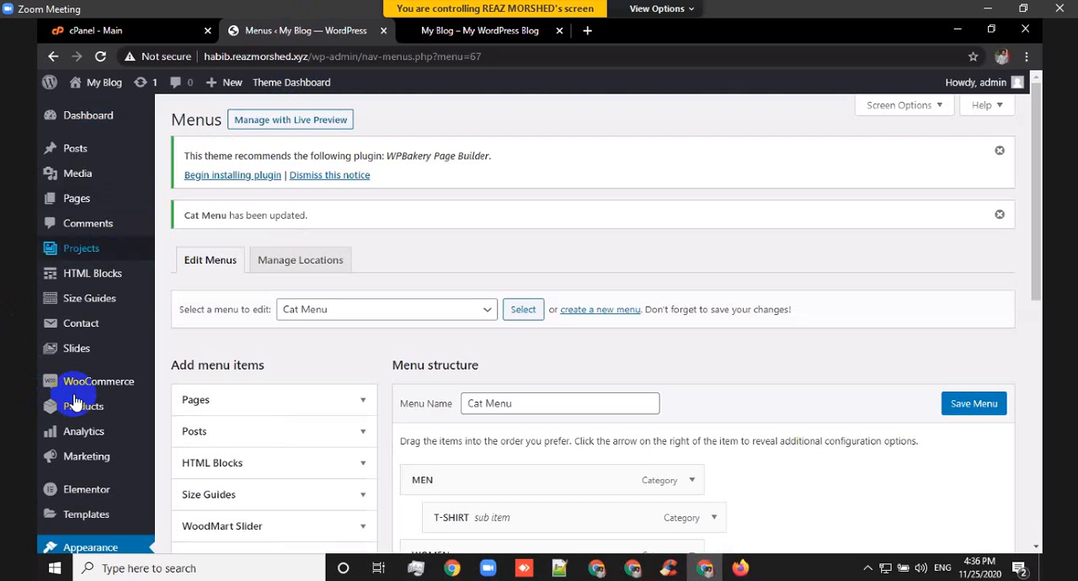
# Open the list of all products, select every demo product and move them to the trash in bulk.
pyautogui.moveTo(74, 398)
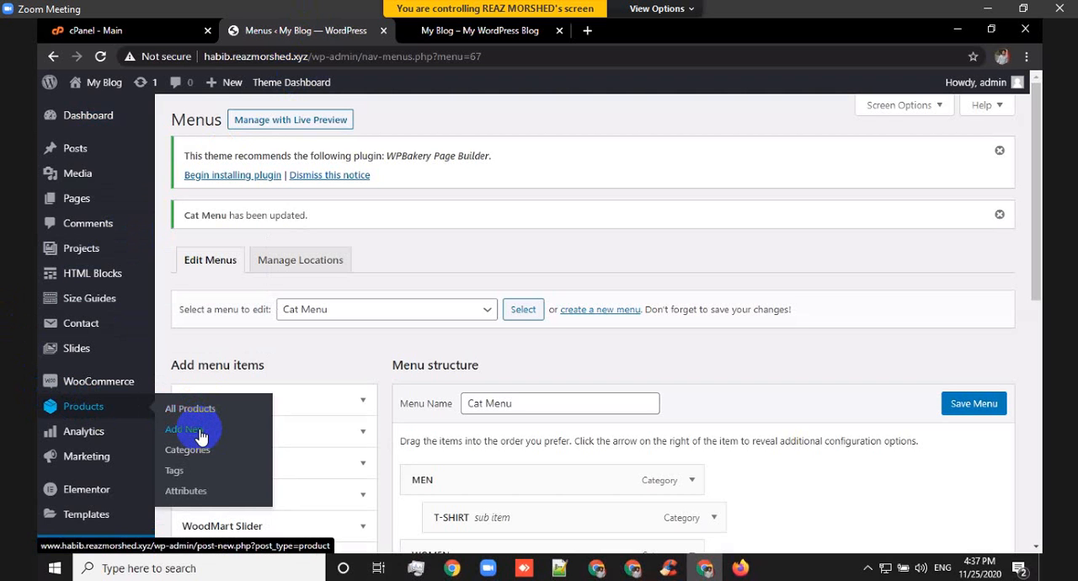
pyautogui.click(207, 413)
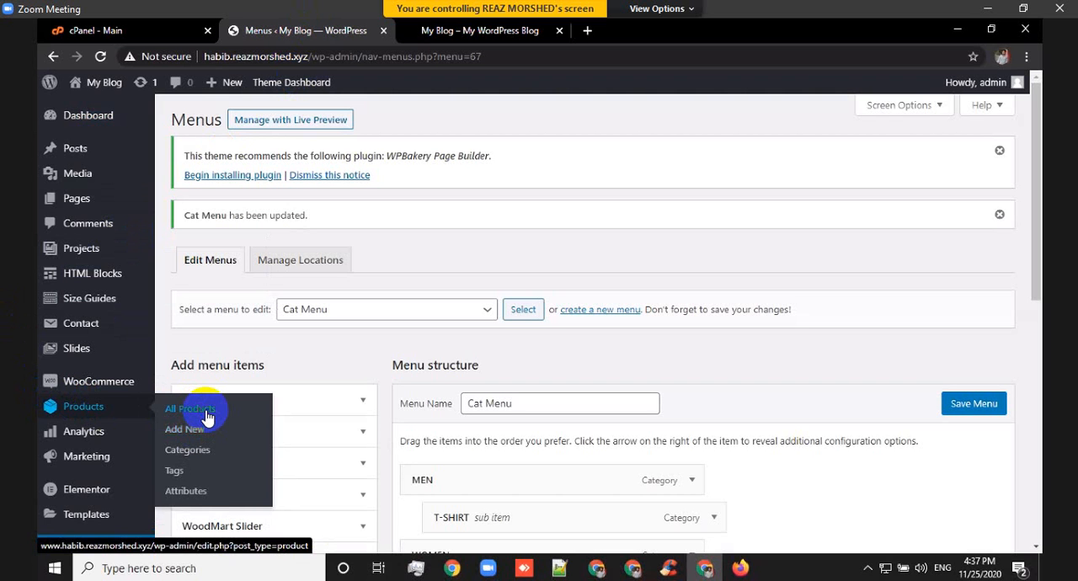
pyautogui.click(619, 140)
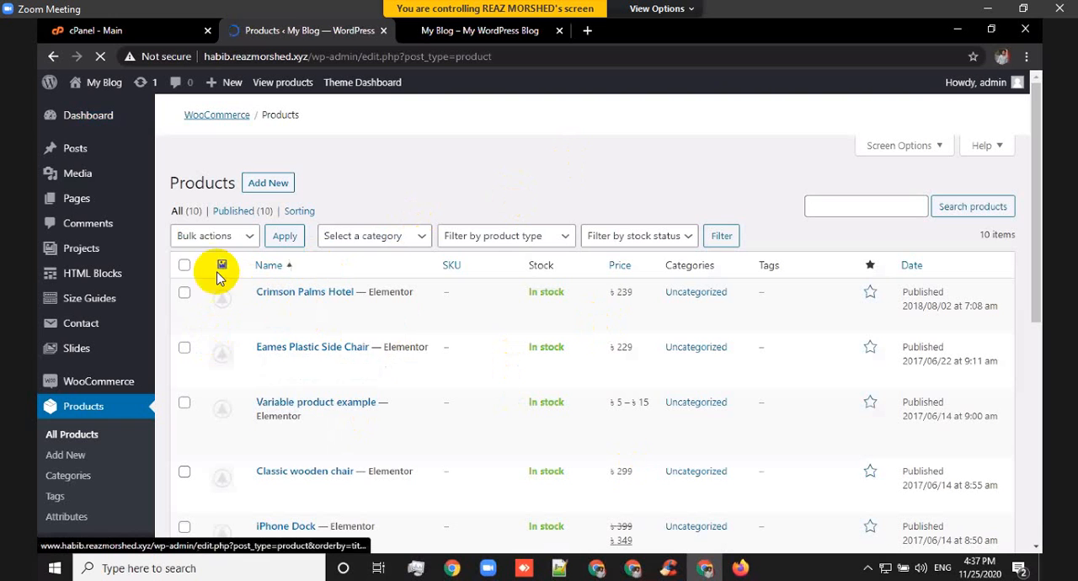
pyautogui.click(185, 267)
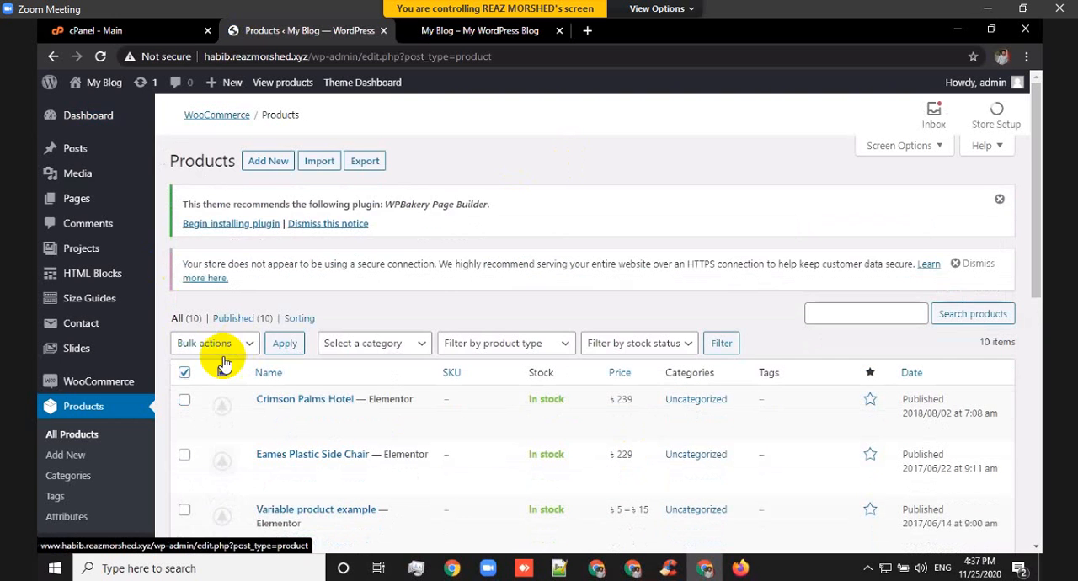
pyautogui.scroll(-3, 194, 358)
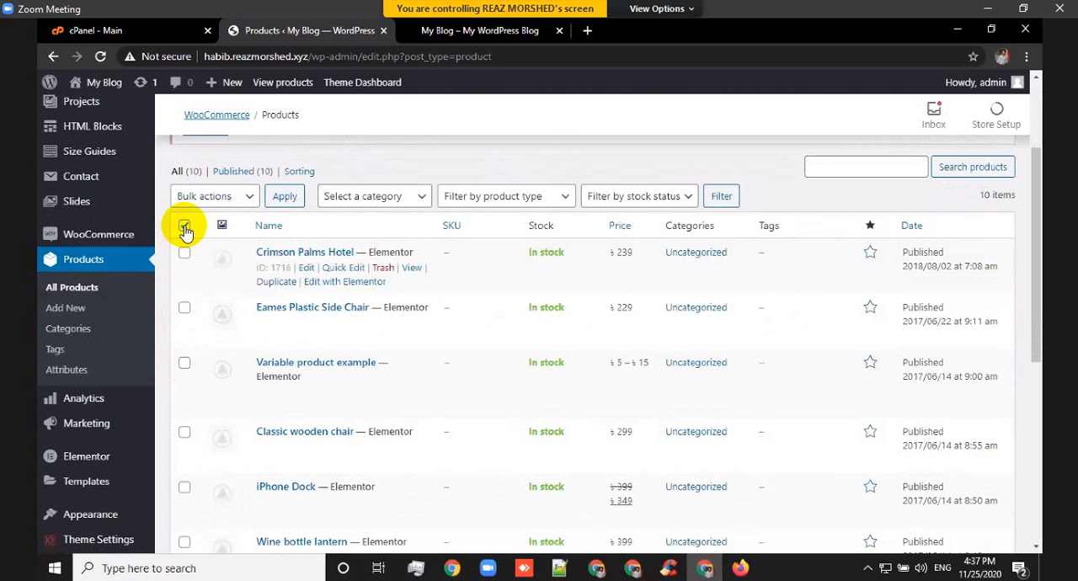
pyautogui.click(186, 229)
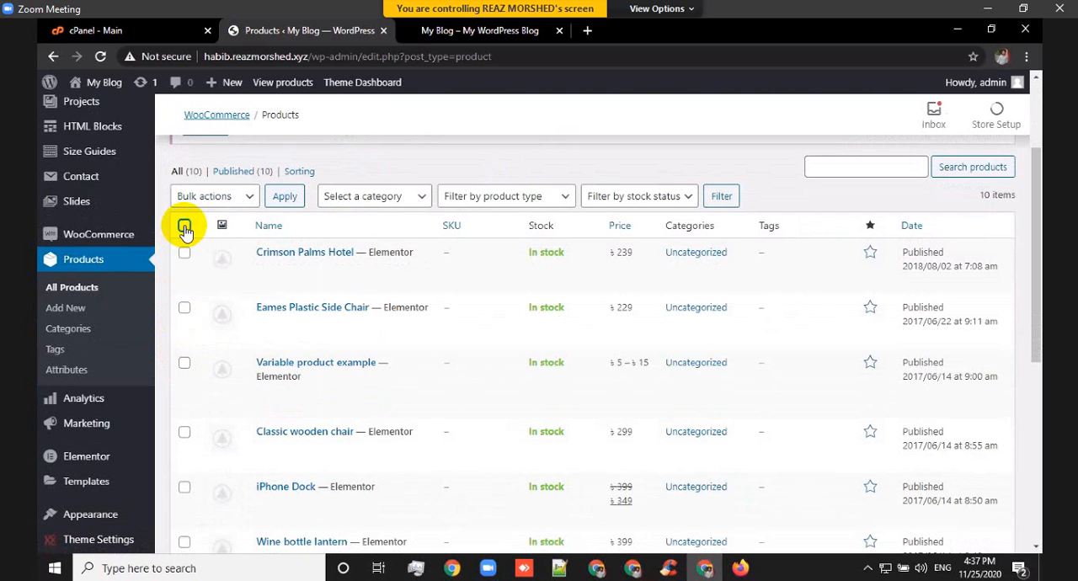
pyautogui.click(225, 197)
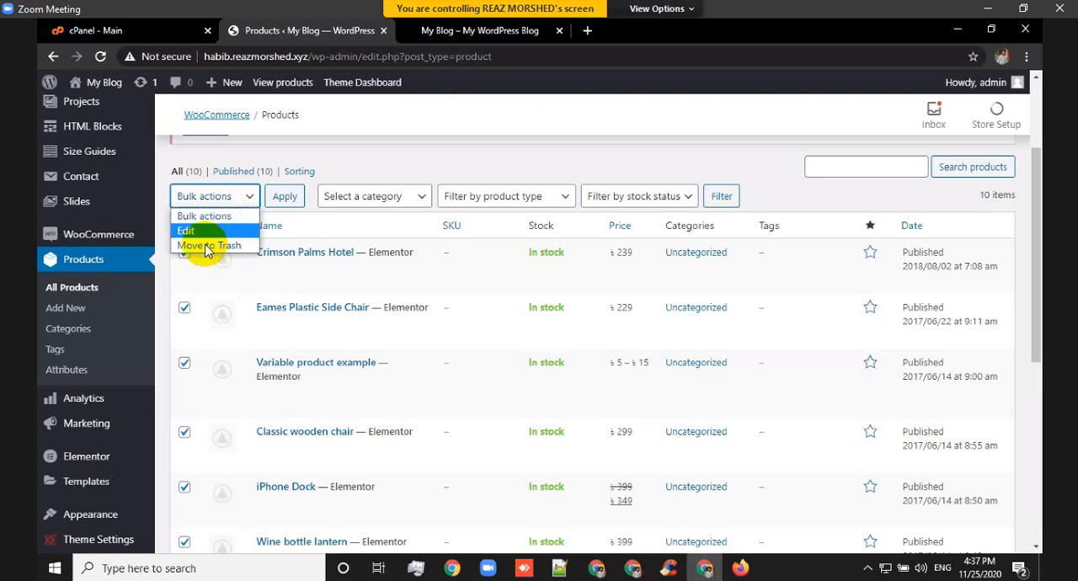
pyautogui.click(209, 246)
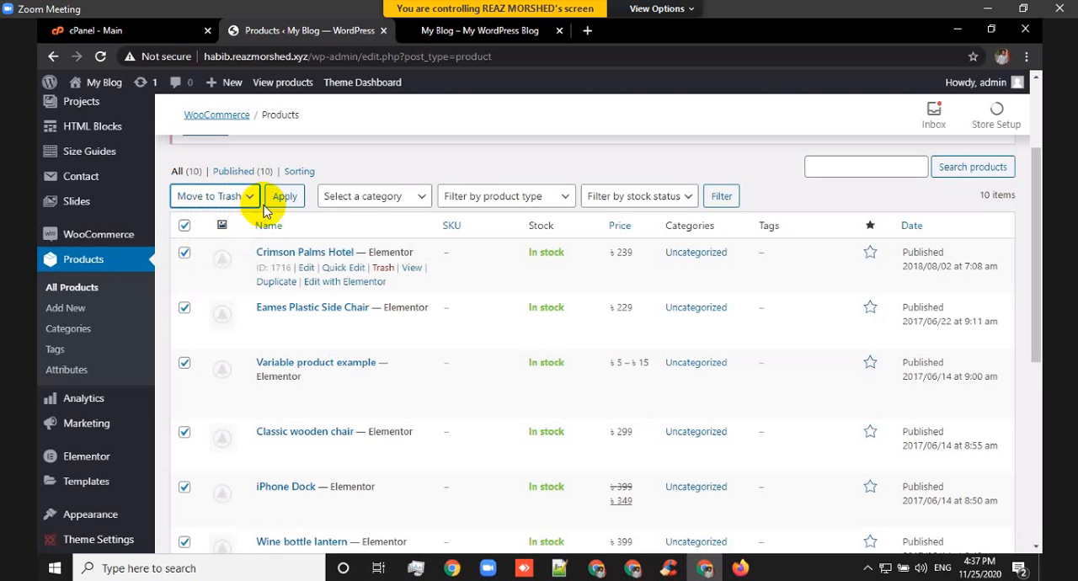
pyautogui.click(283, 197)
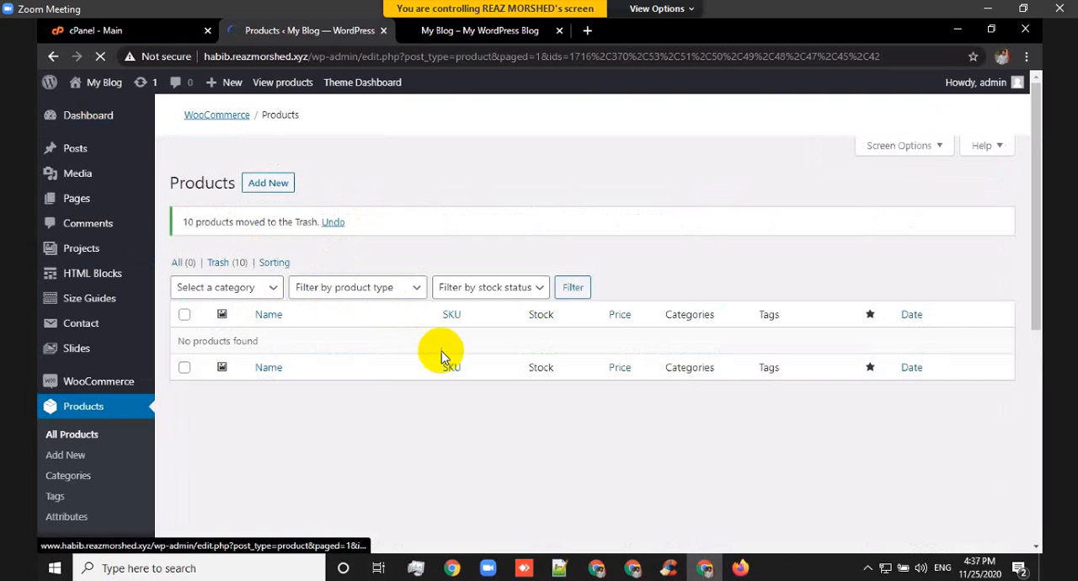
# Open the product trash, select all trashed products and delete them permanently in bulk.
pyautogui.click(220, 266)
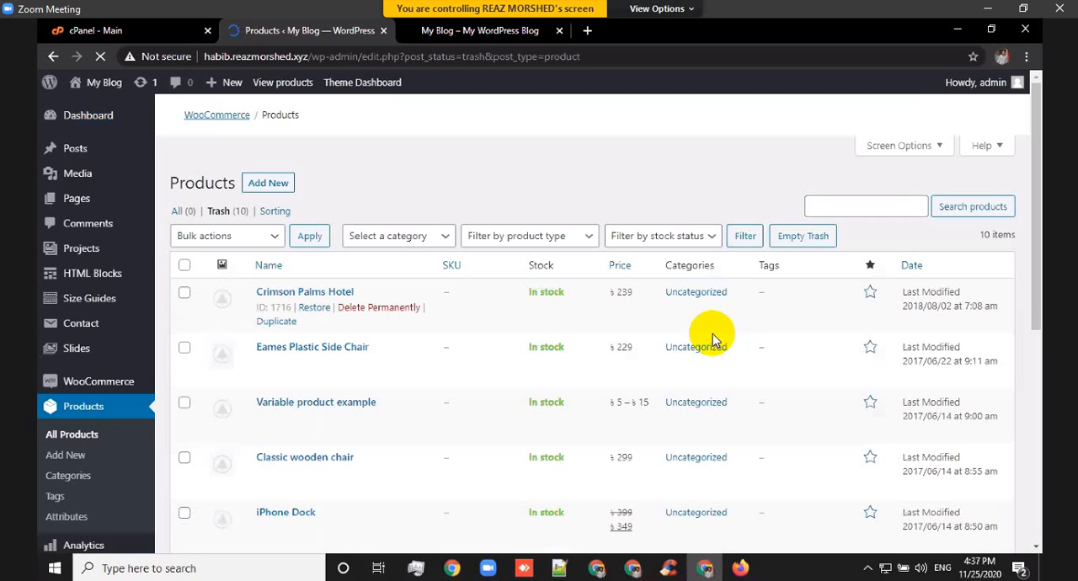
pyautogui.click(185, 266)
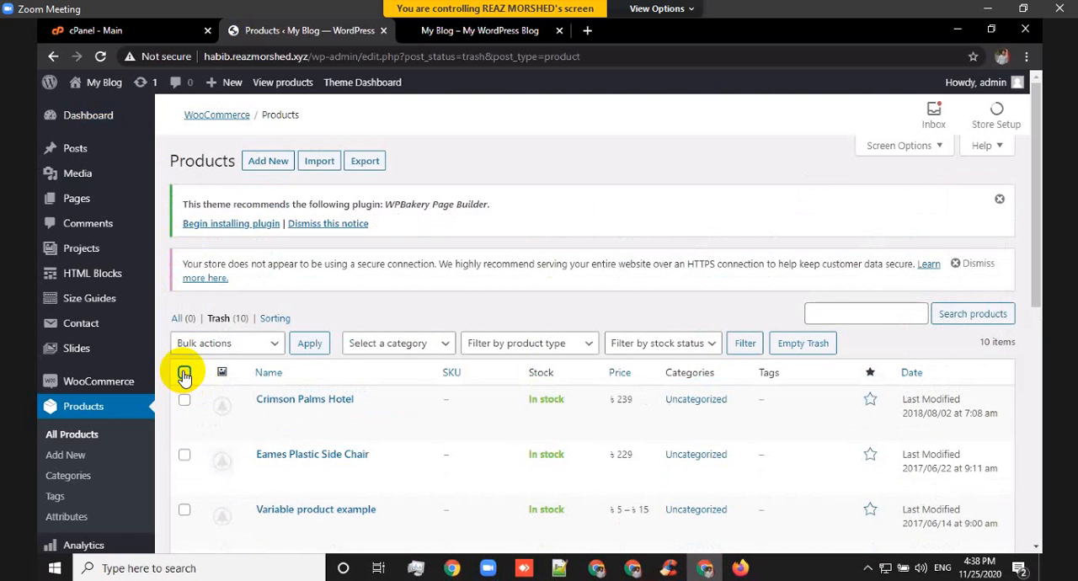
pyautogui.click(185, 374)
pyautogui.click(209, 344)
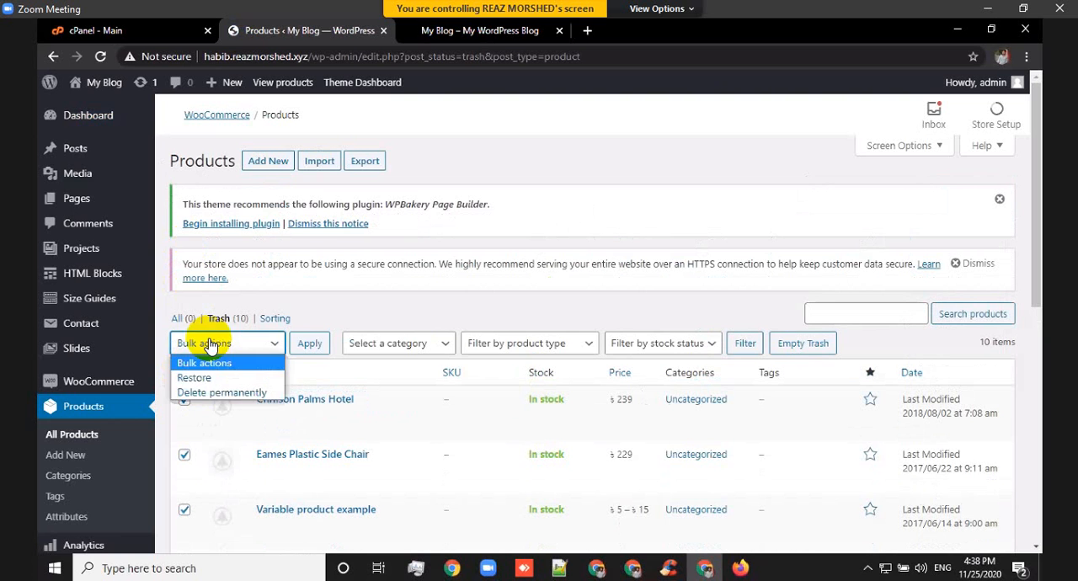
pyautogui.click(214, 394)
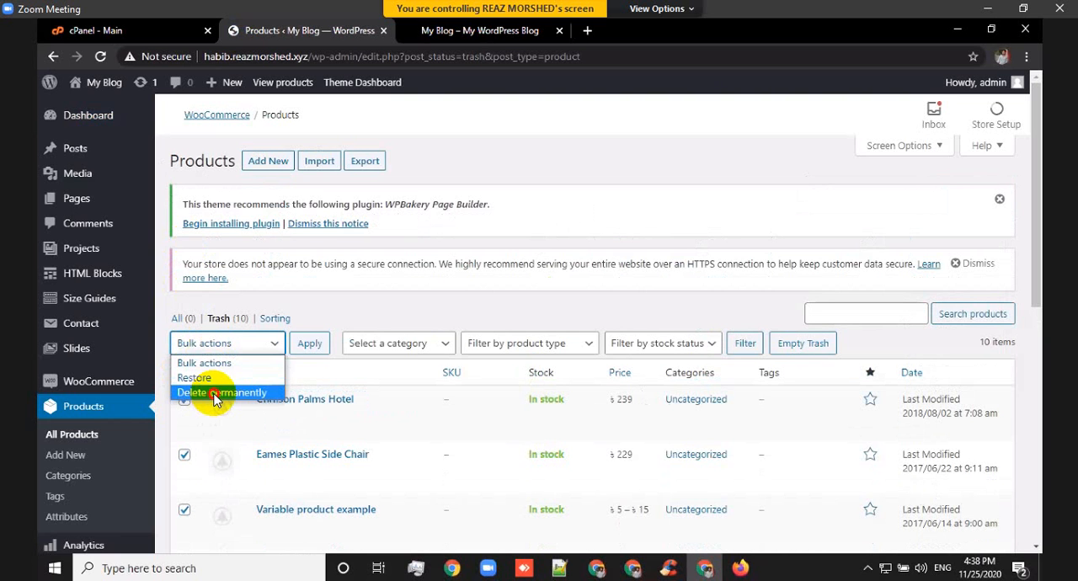
pyautogui.click(311, 344)
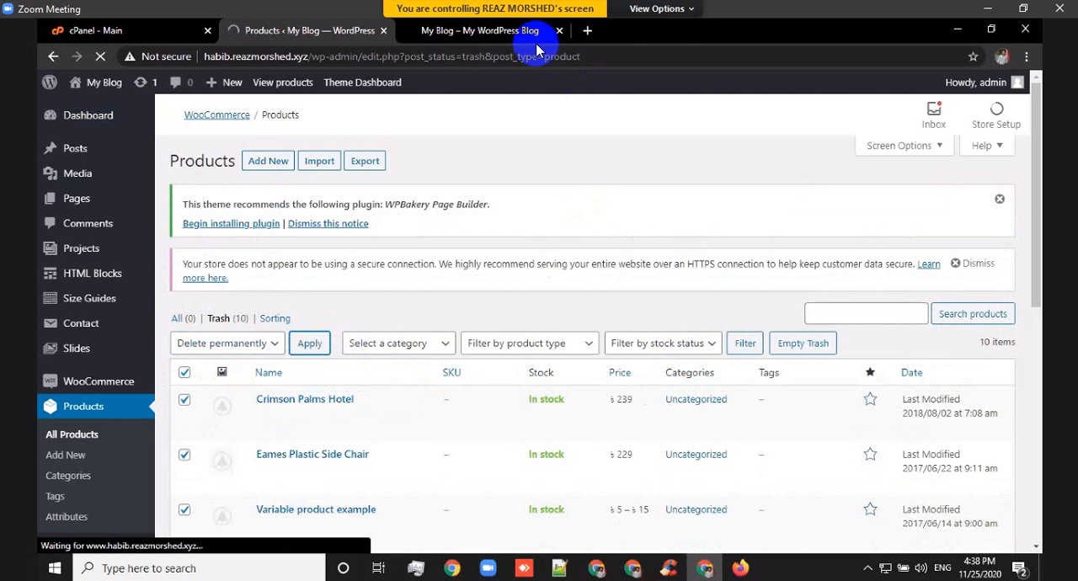
# Reload the storefront home page, check its sections for remaining demo products, and return to the product administration.
pyautogui.click(481, 36)
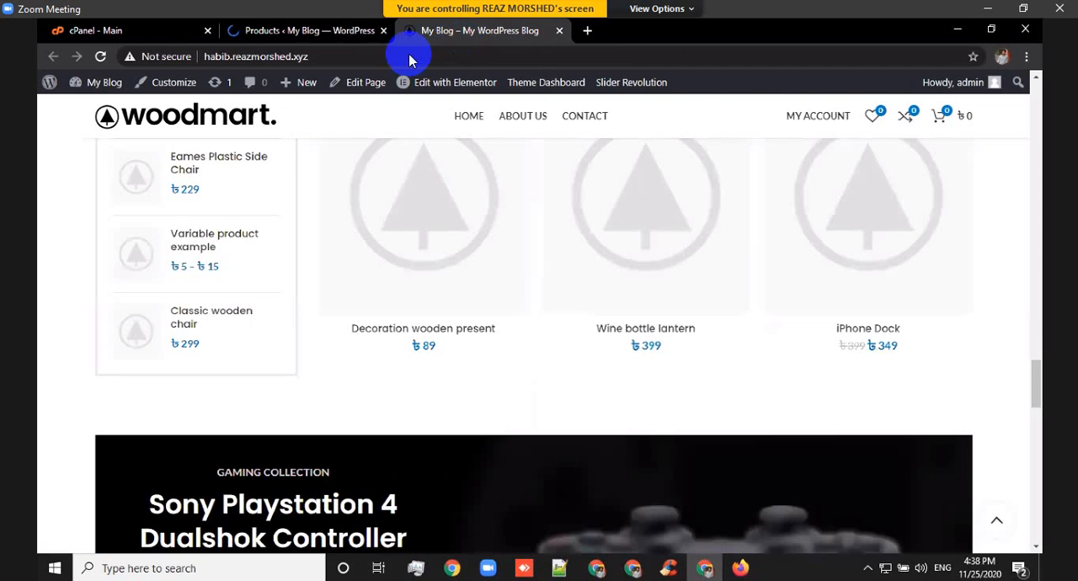
pyautogui.click(100, 58)
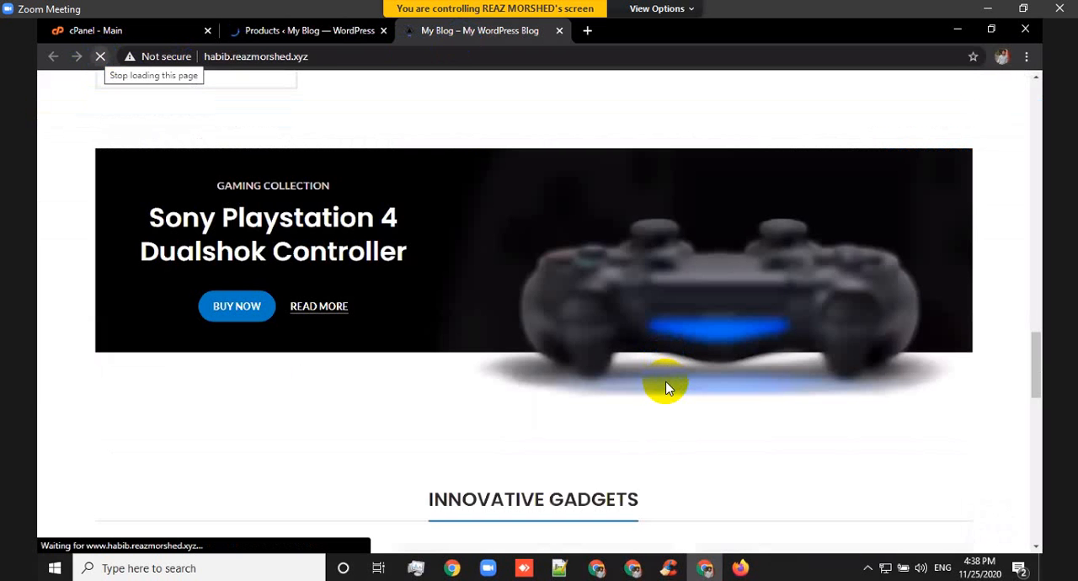
pyautogui.scroll(-8, 666, 396)
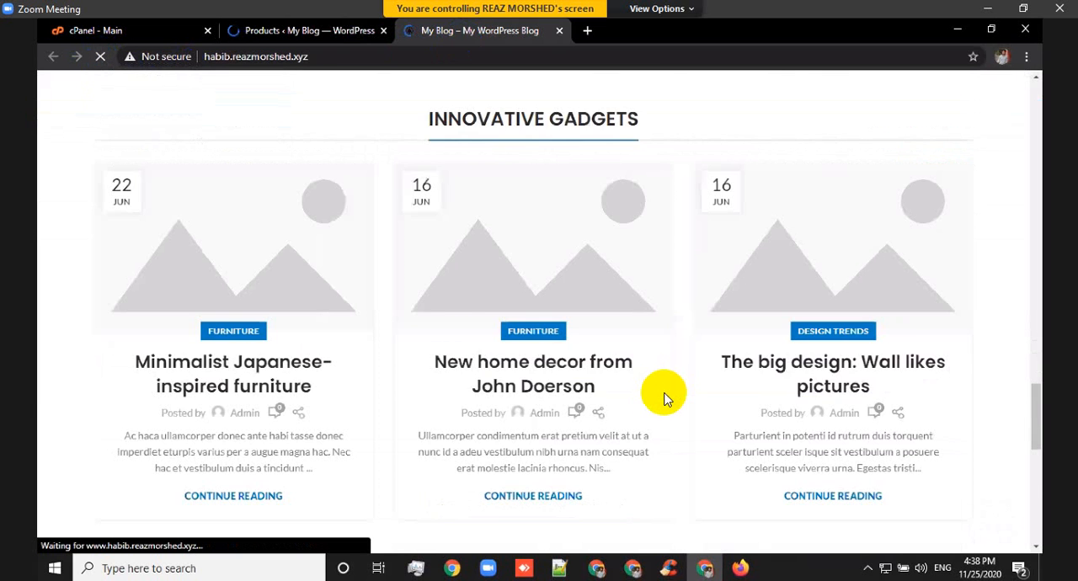
pyautogui.scroll(-3, 663, 403)
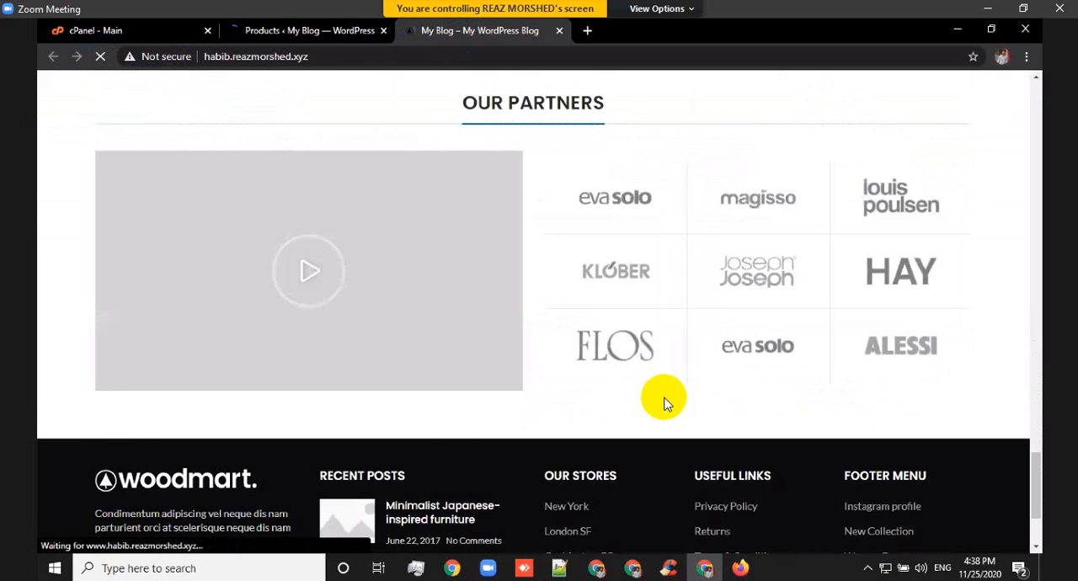
pyautogui.scroll(-2, 665, 404)
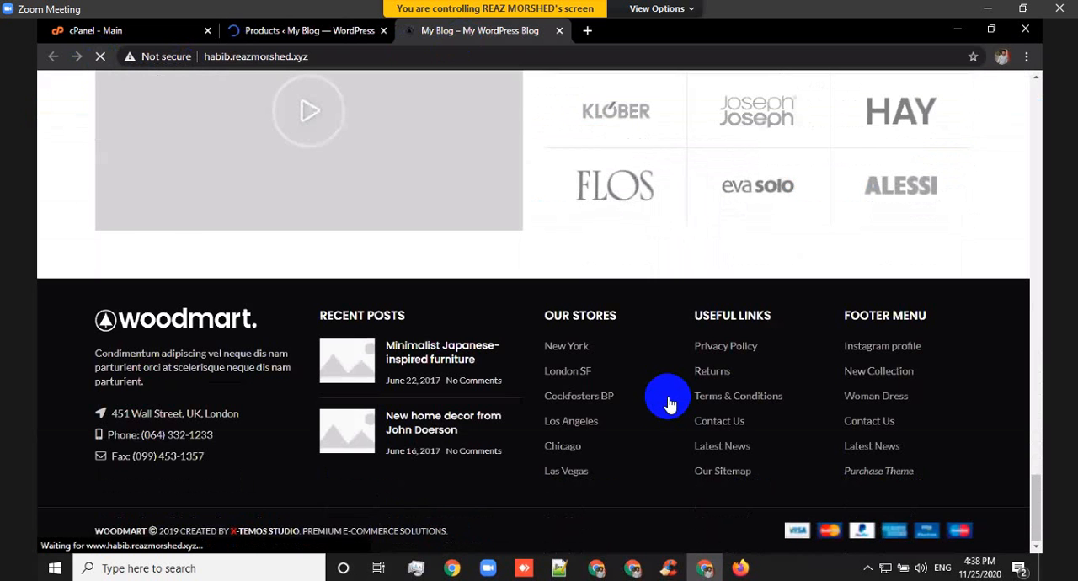
pyautogui.scroll(5, 674, 395)
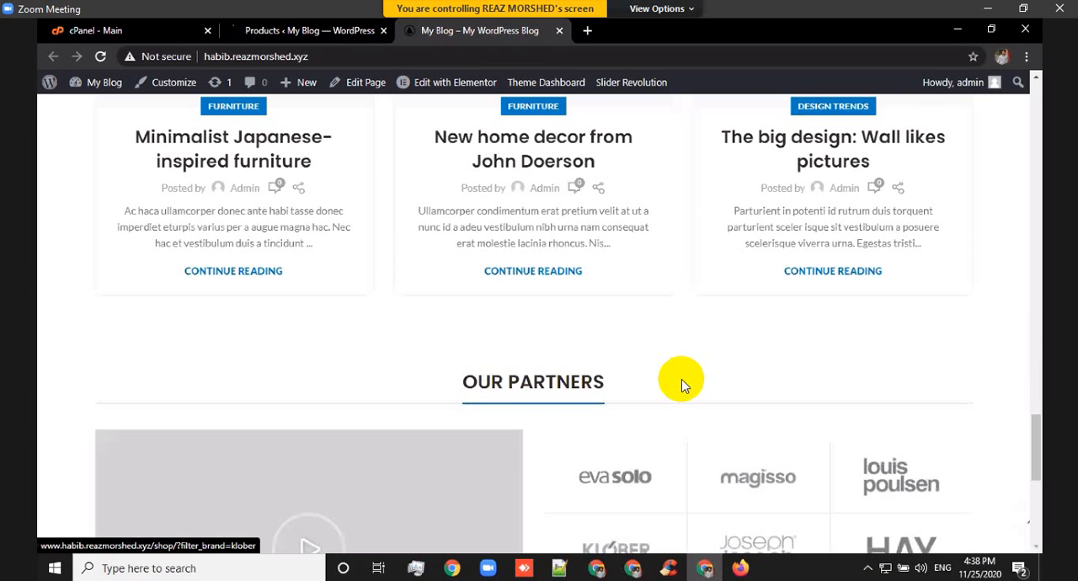
pyautogui.scroll(15, 683, 383)
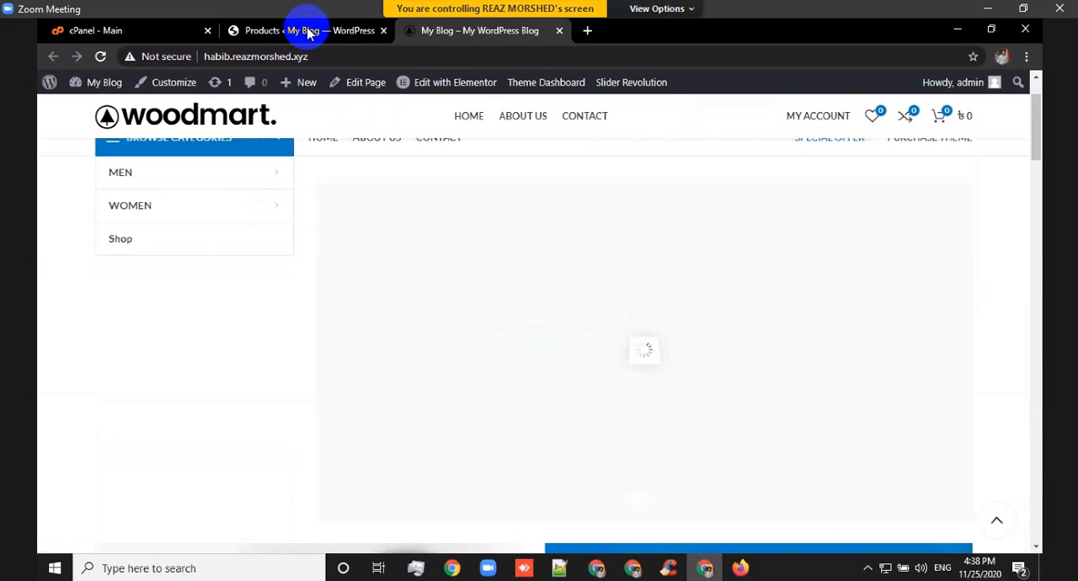
pyautogui.click(307, 32)
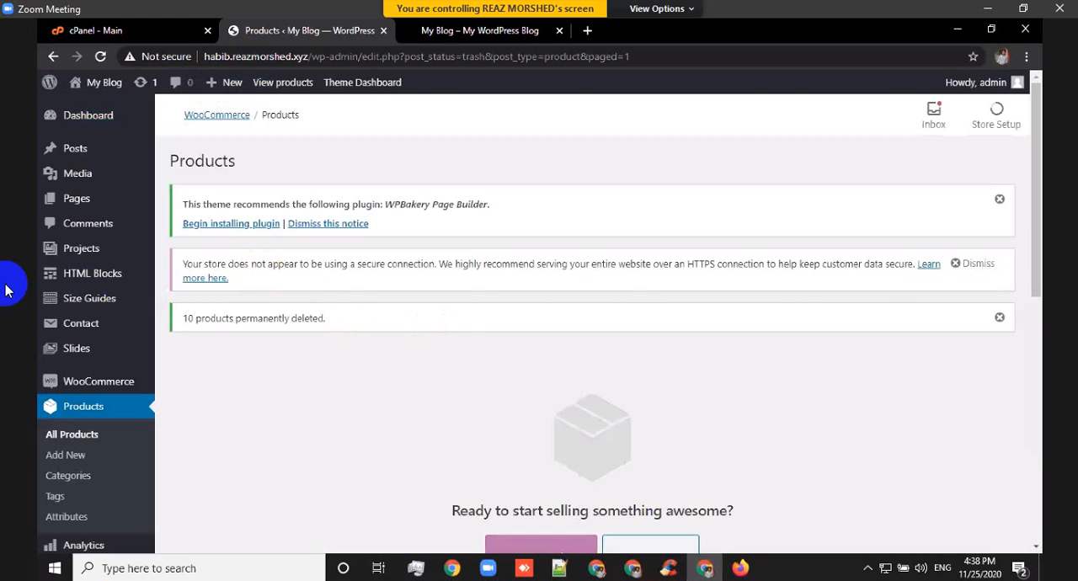